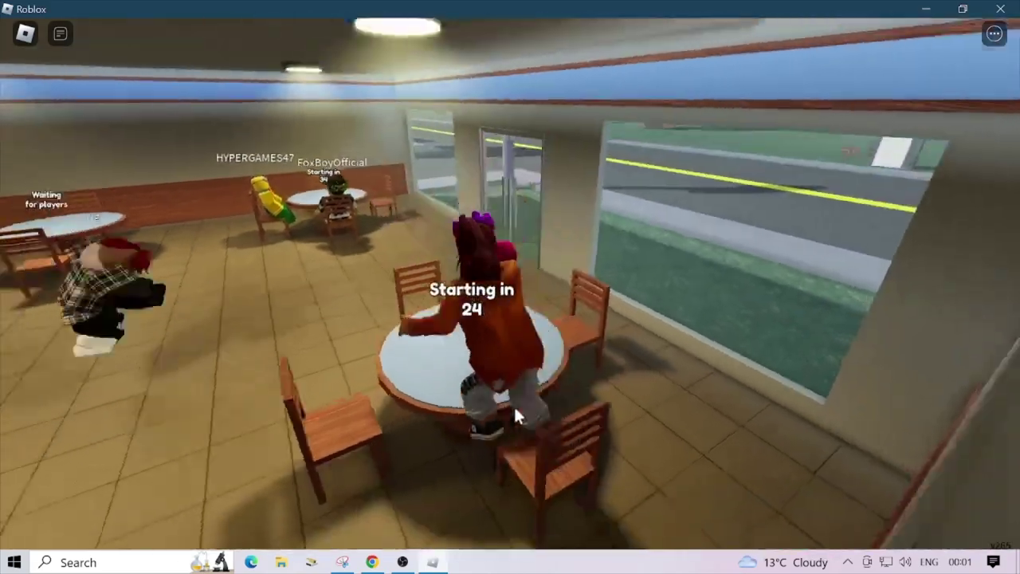
Walk around the lobby and try sitting at two different tables.
key("w")
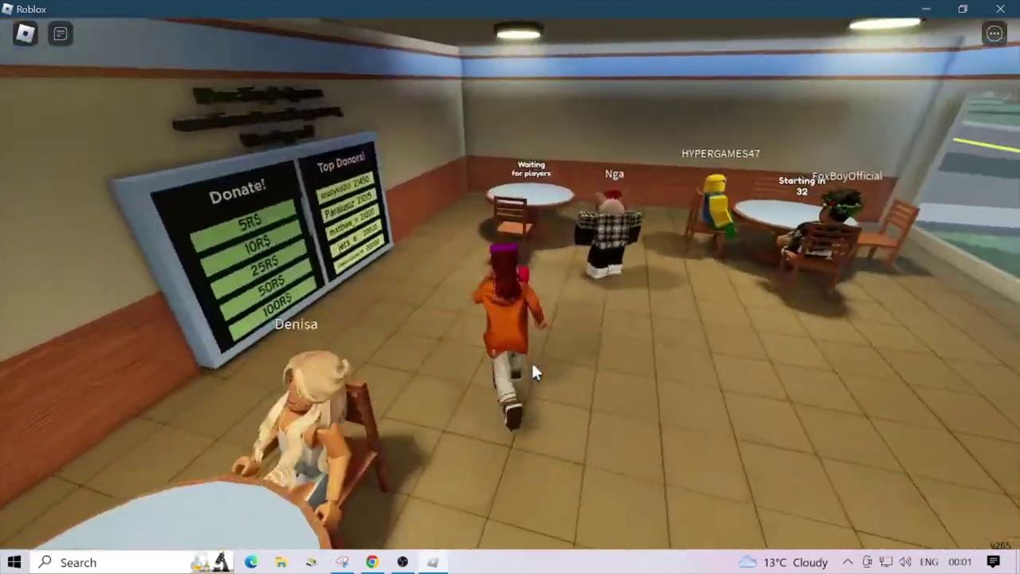
key("Left")
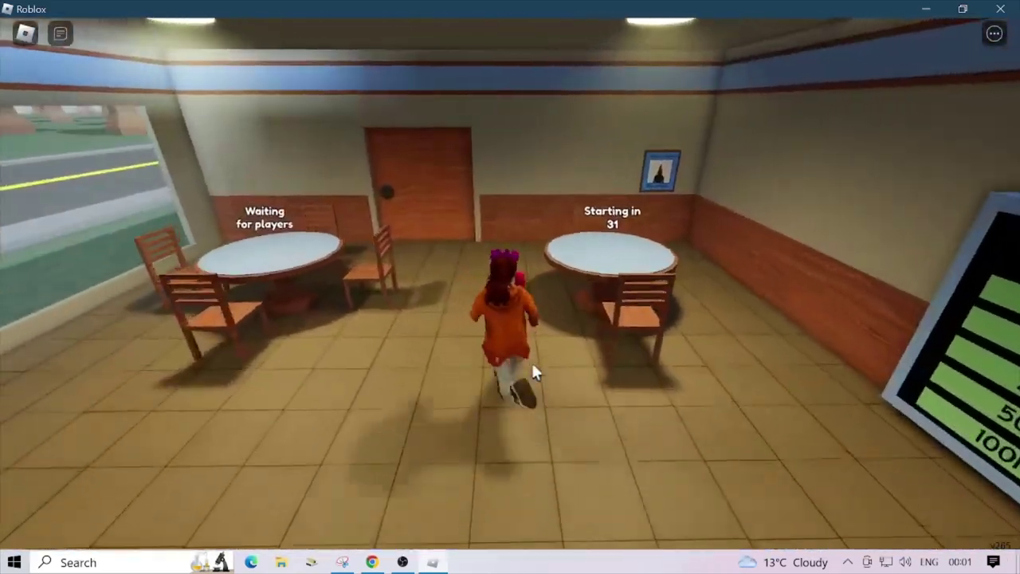
key("Left")
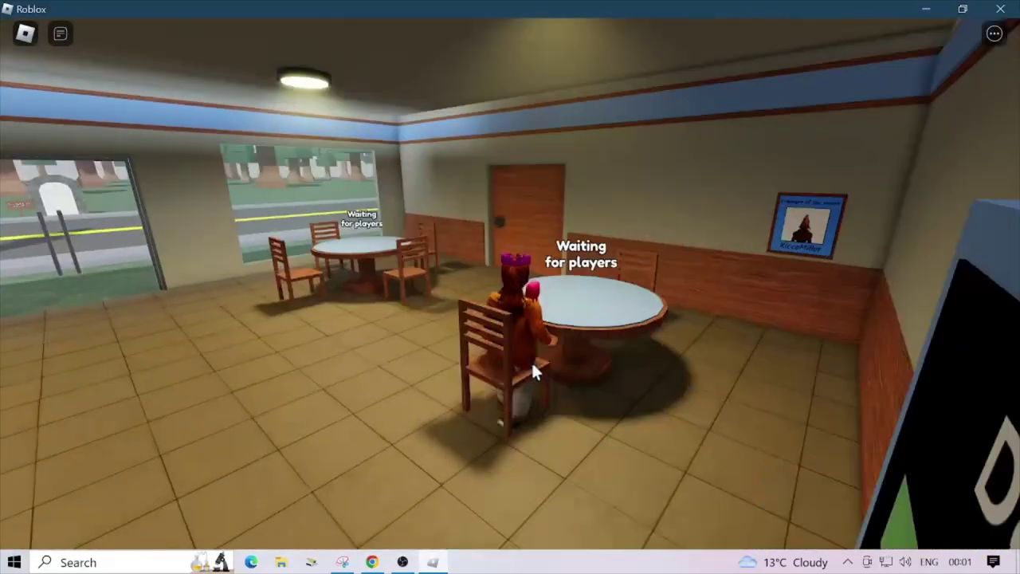
key("Left")
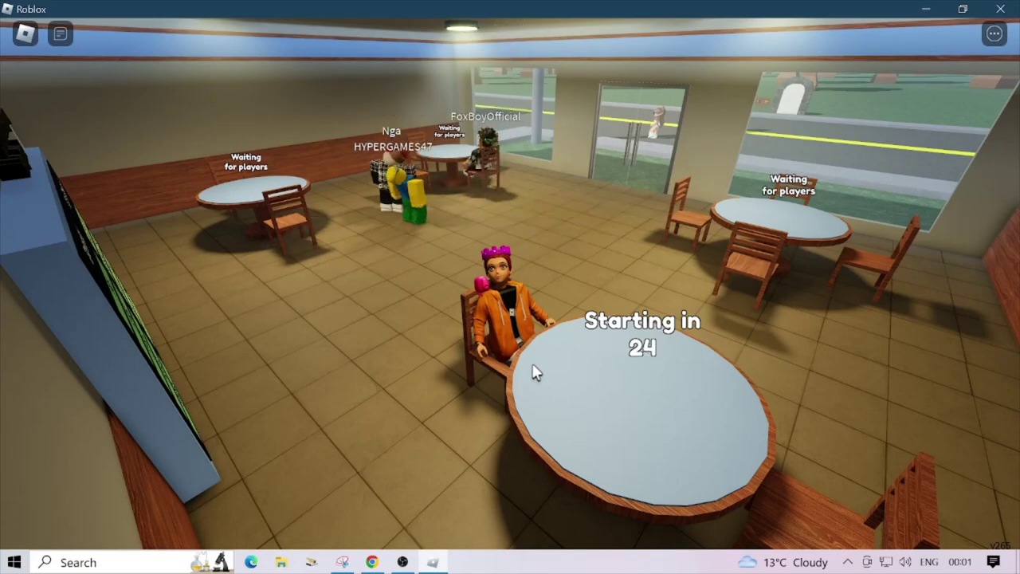
key("space")
key("w")
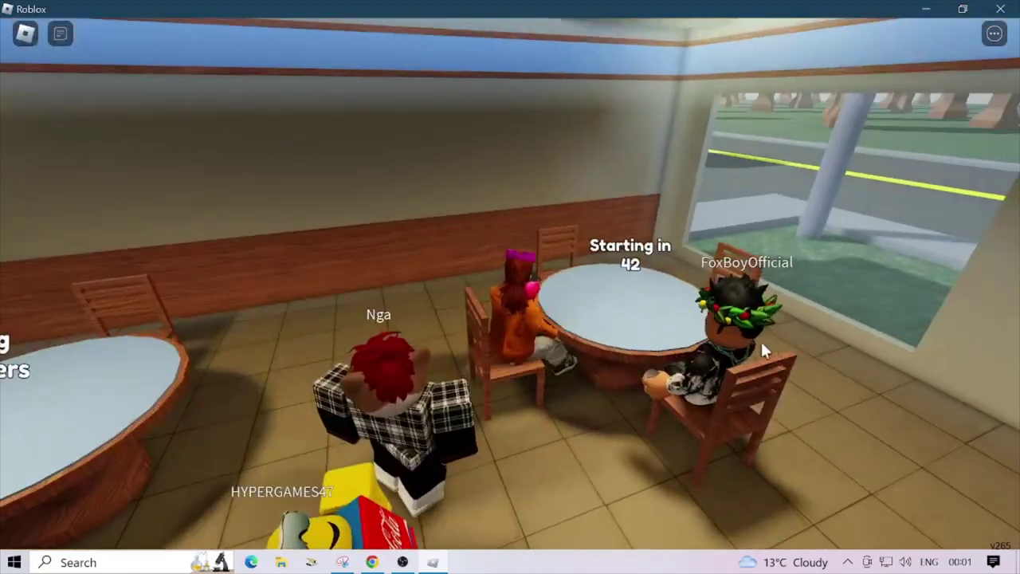
key("Right")
key("Right")
key("Right")
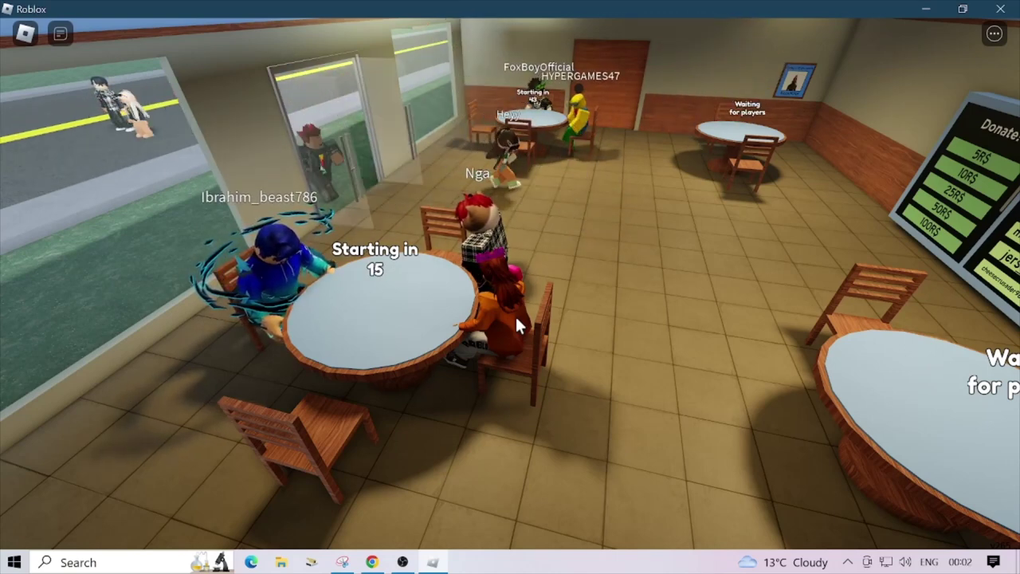
Sit at a new table next to another player and wait out the countdown.
key("space")
key("w")
key("a")
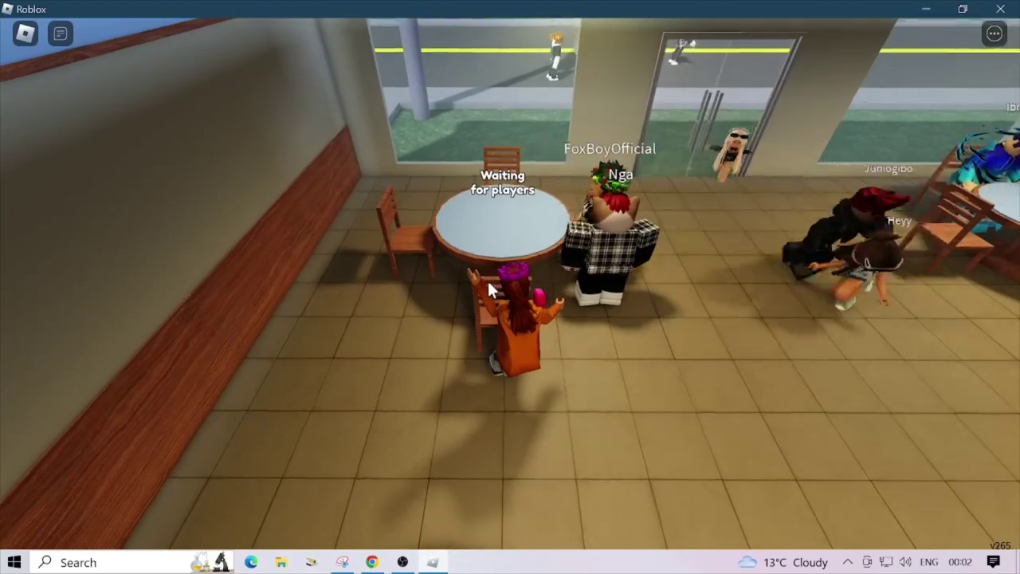
key("Right")
key("Right")
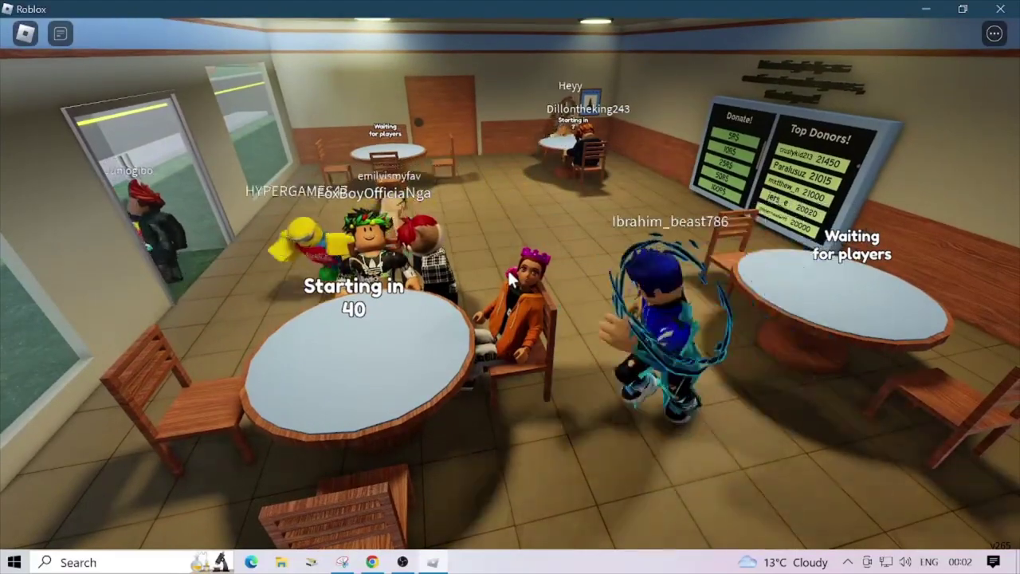
key("Left")
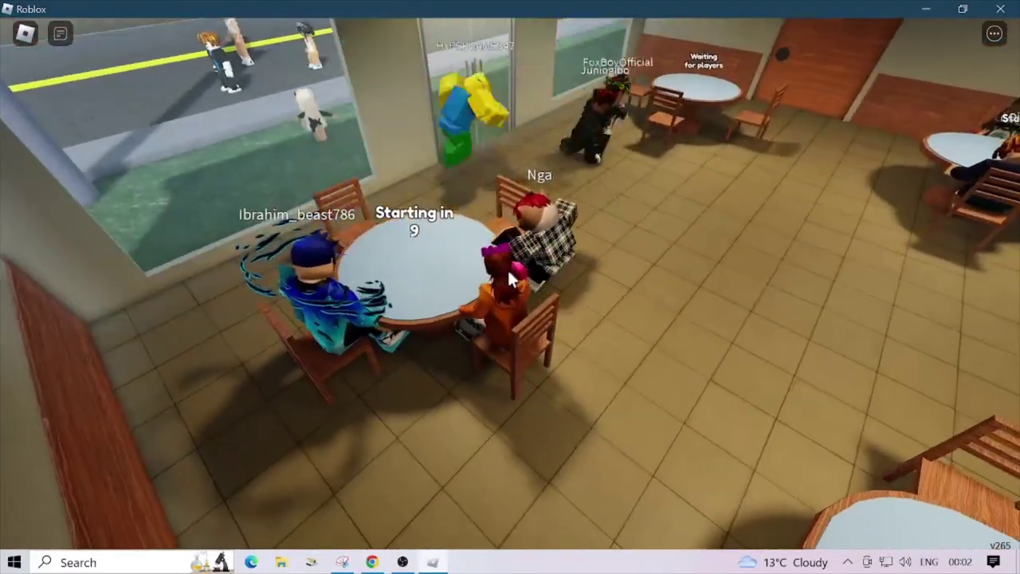
key("Right")
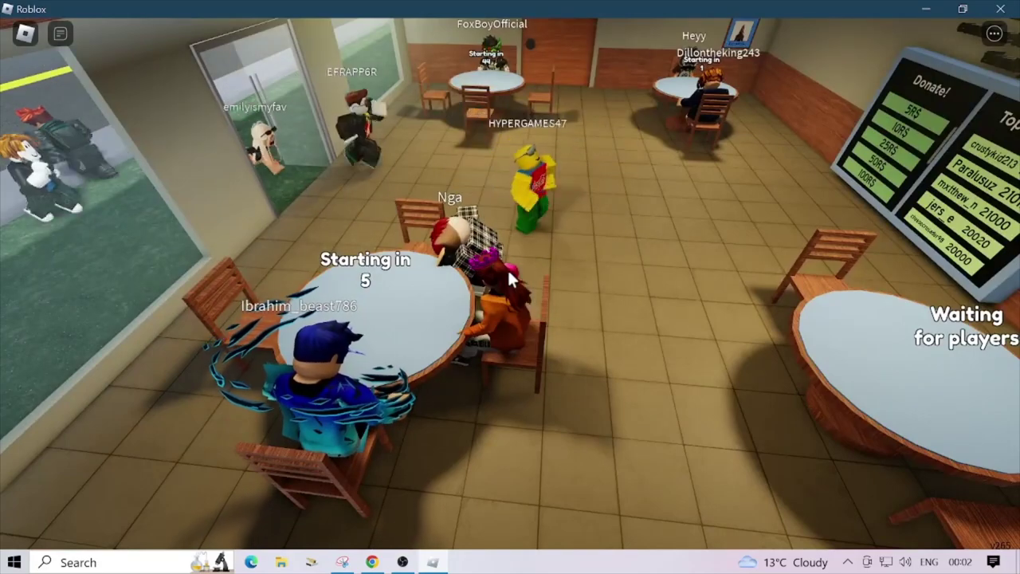
key("Left")
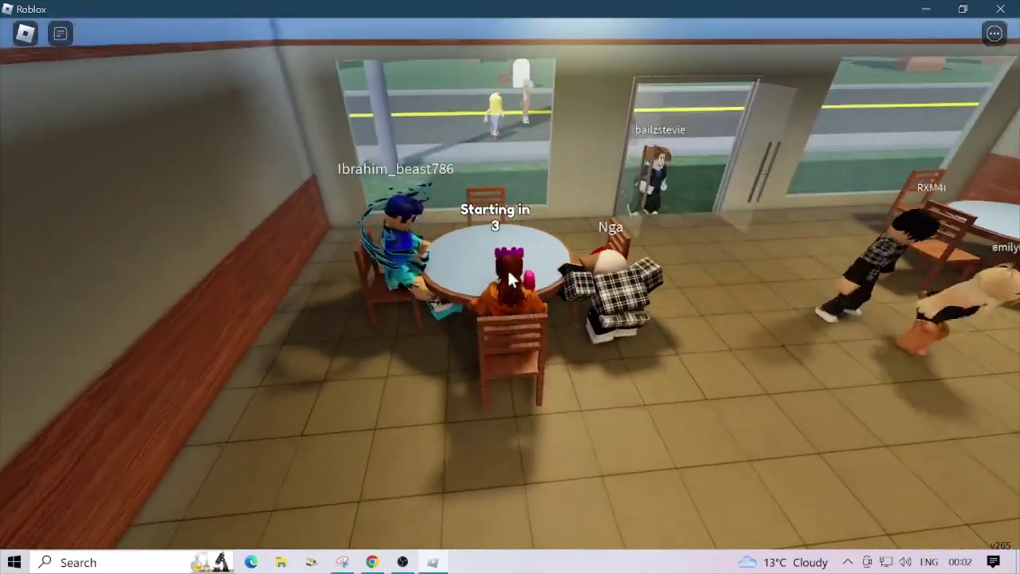
key("Right")
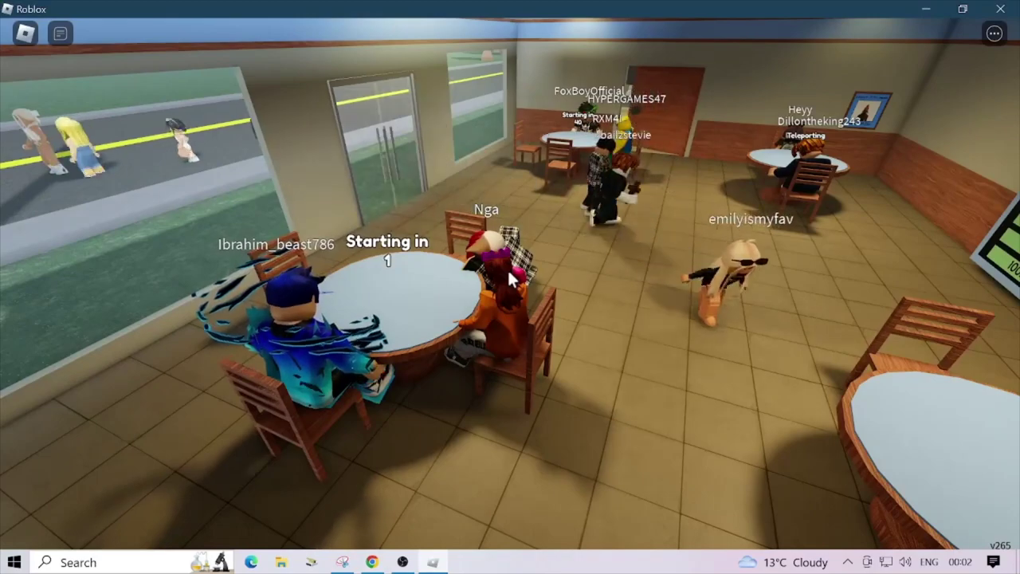
key("Right")
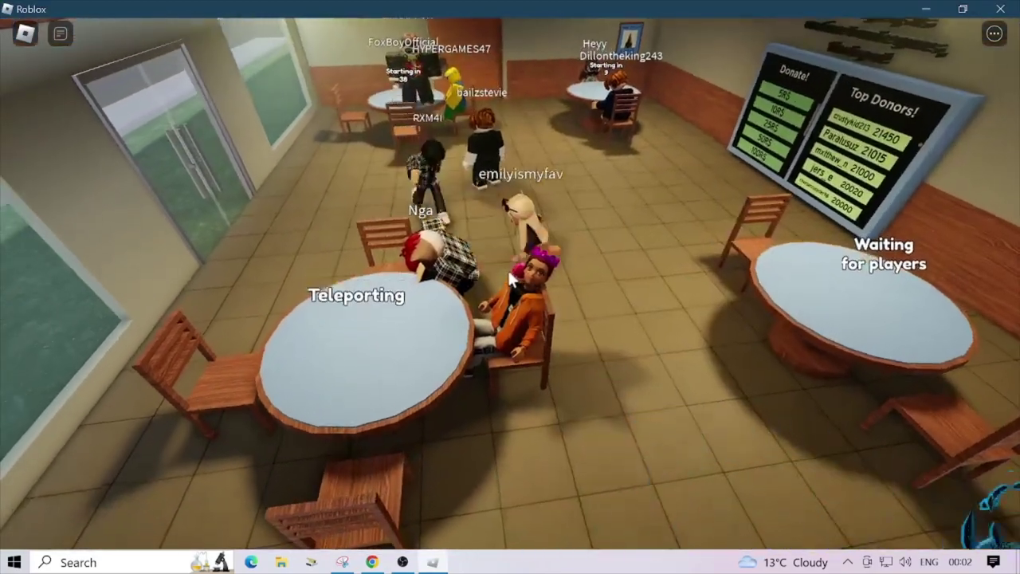
Take the customer's order at the counter and hand Food #1 through the window.
key("Left")
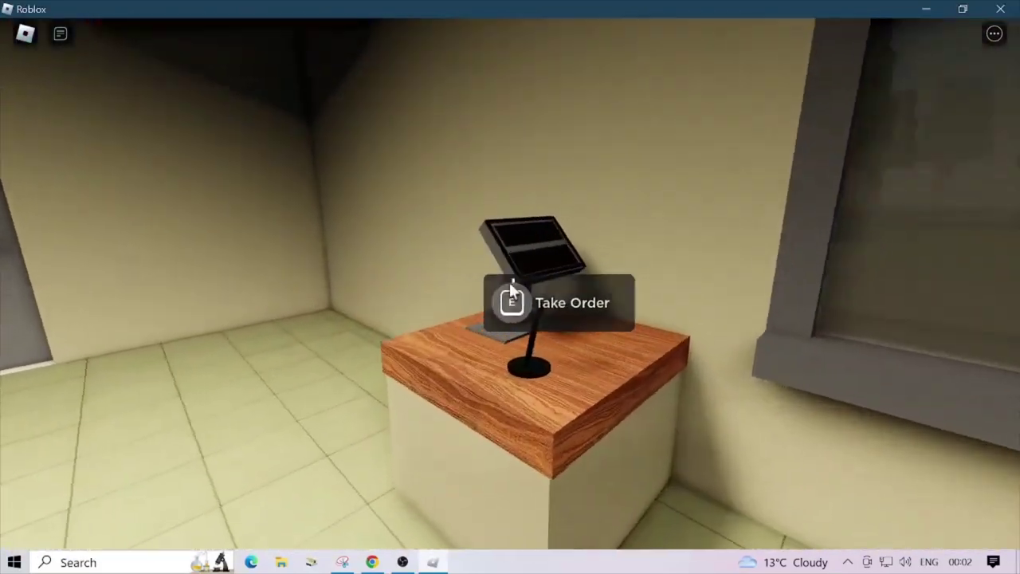
key("e")
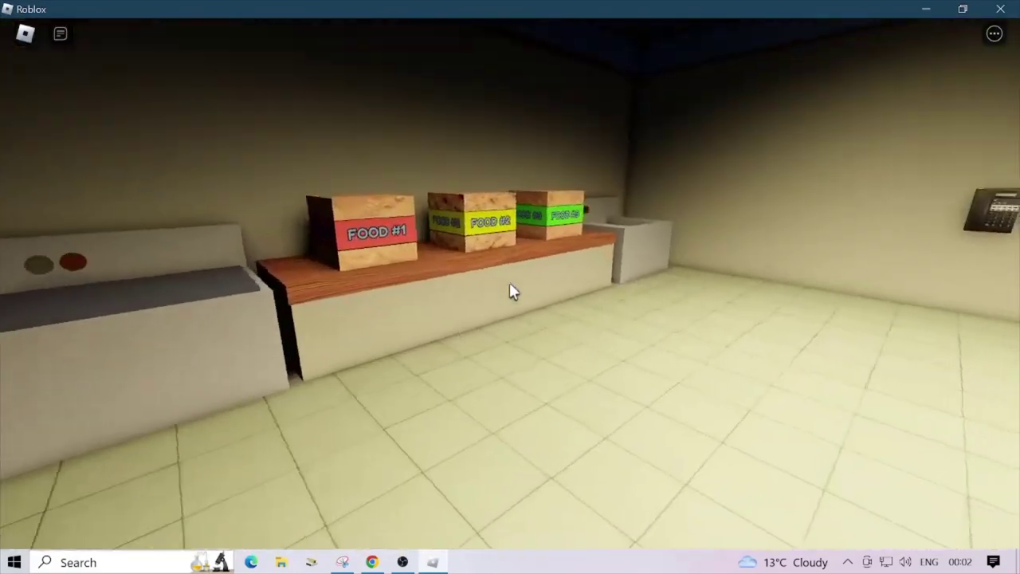
key("w")
key("e")
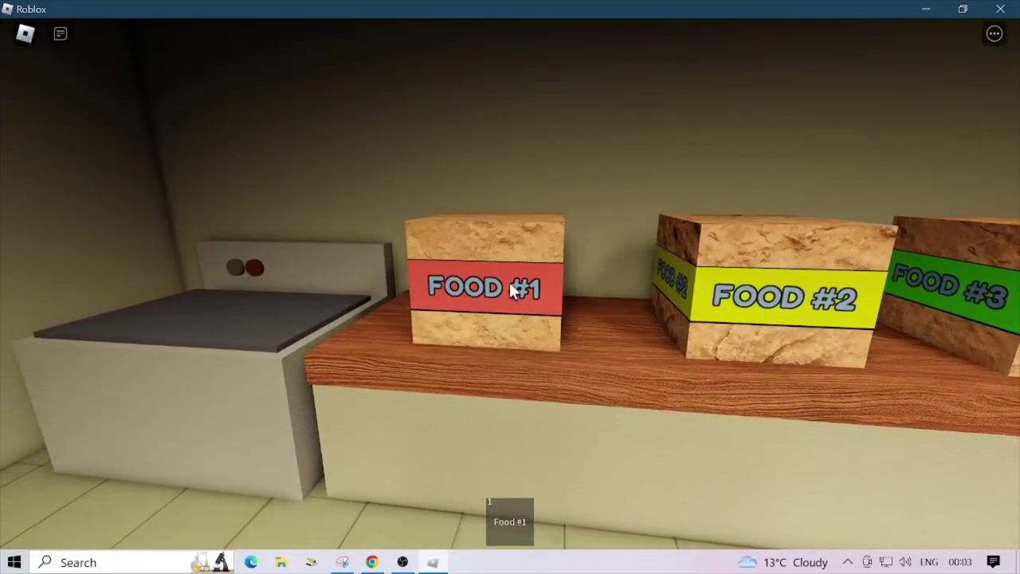
key("w")
key("1")
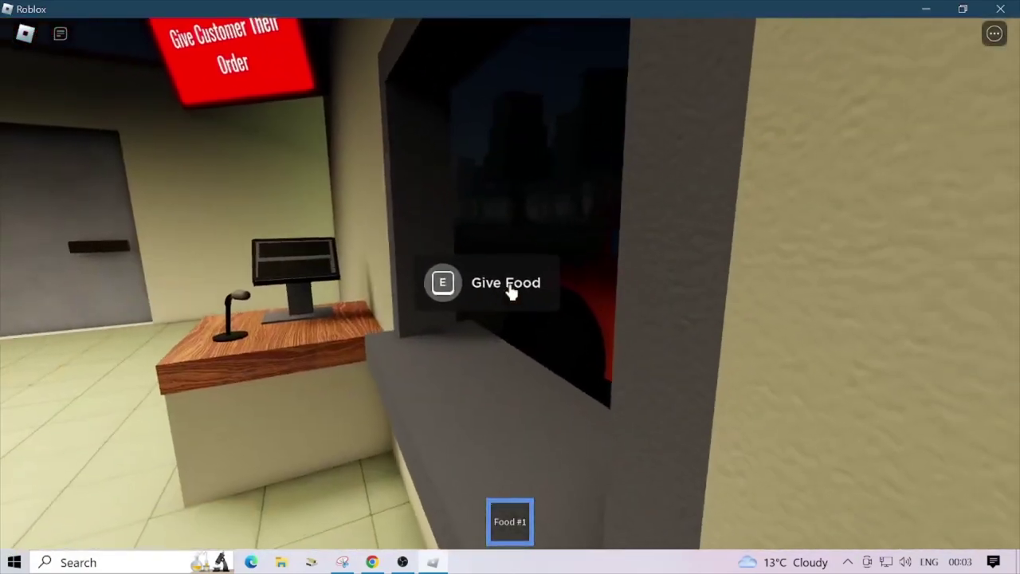
key("s")
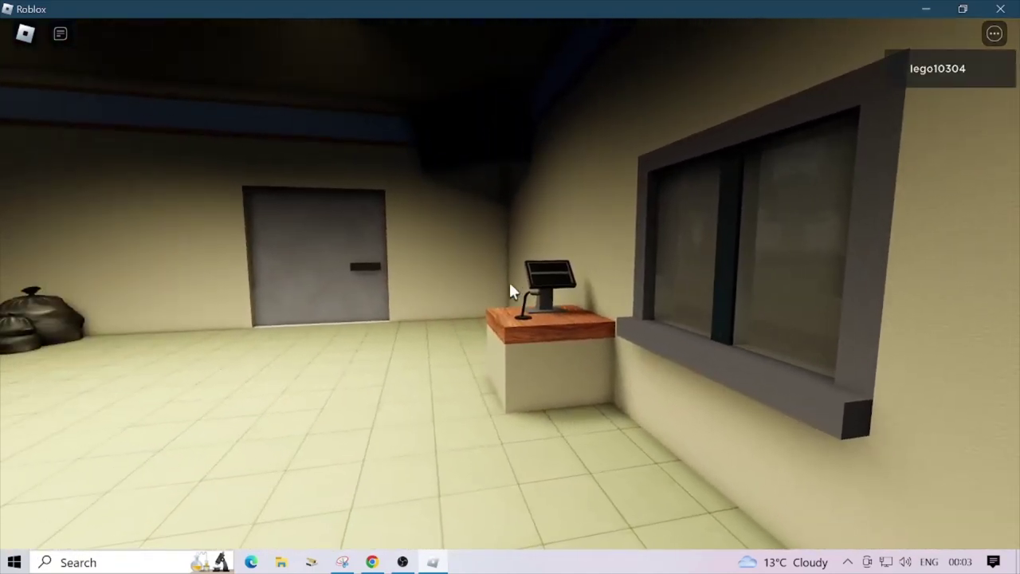
Lower the volume in the menu's Settings tab, view the Report tab, then close the menu.
key("Escape")
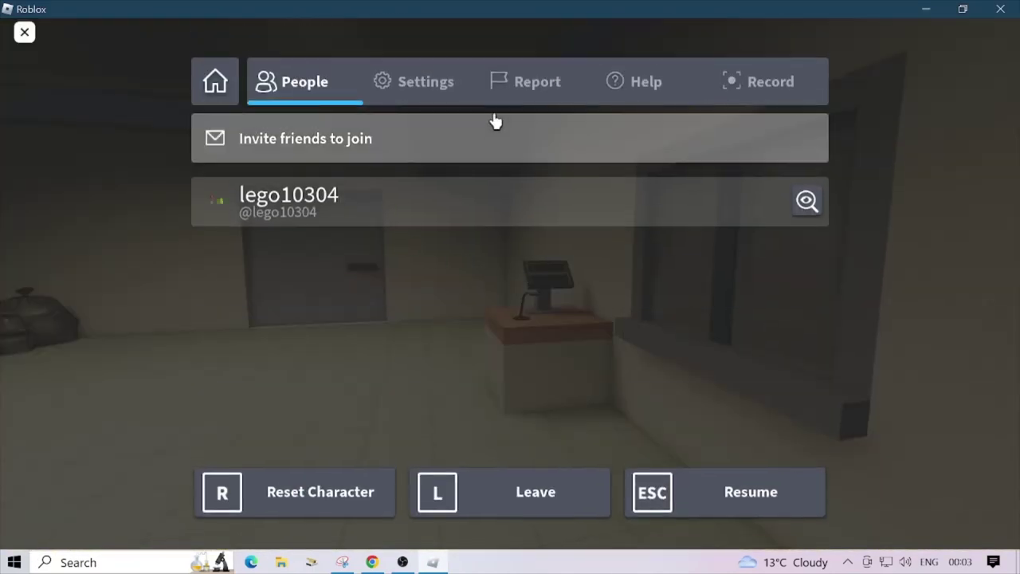
left_click(420, 88)
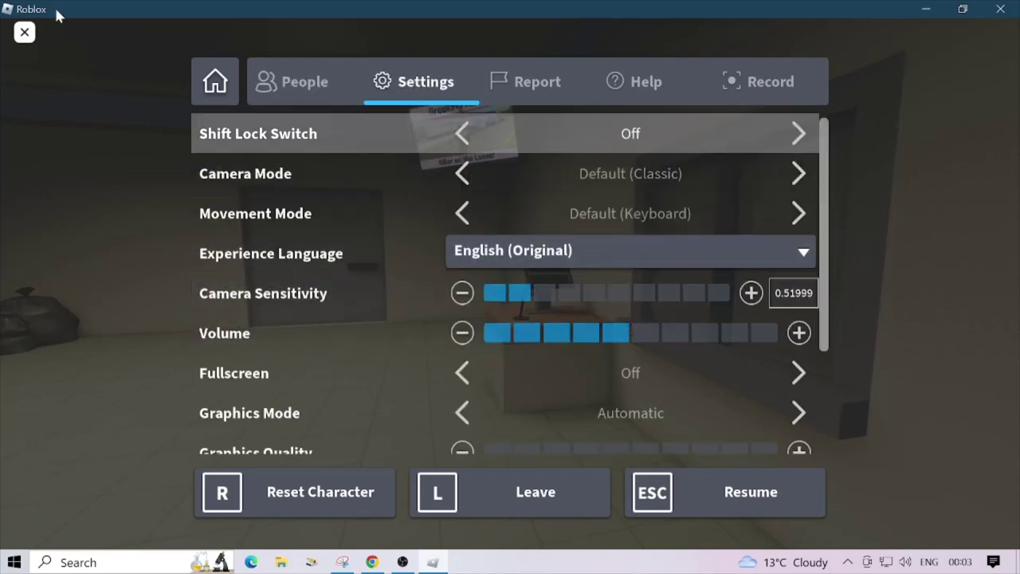
key("Escape")
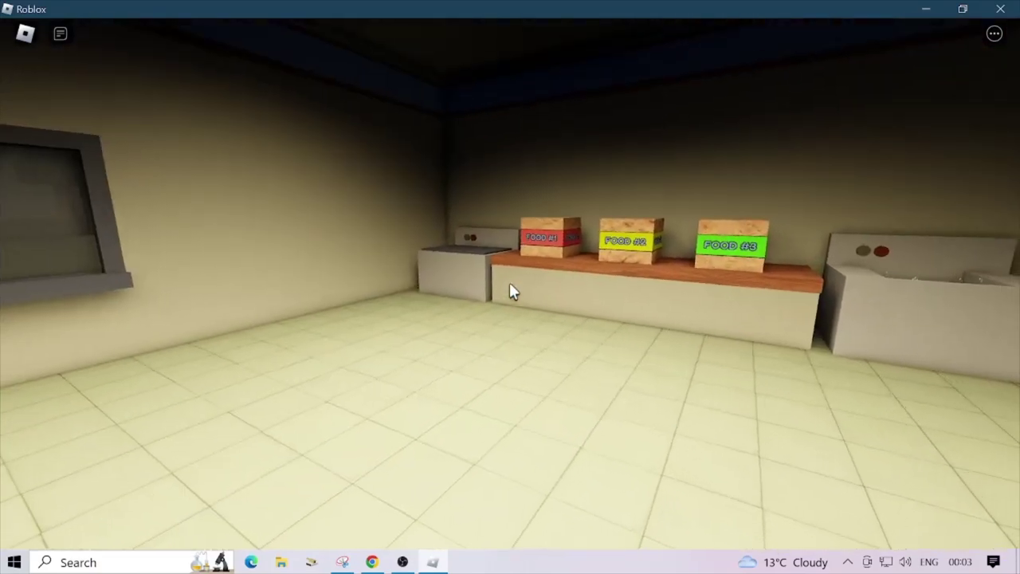
key("Escape")
left_click(451, 80)
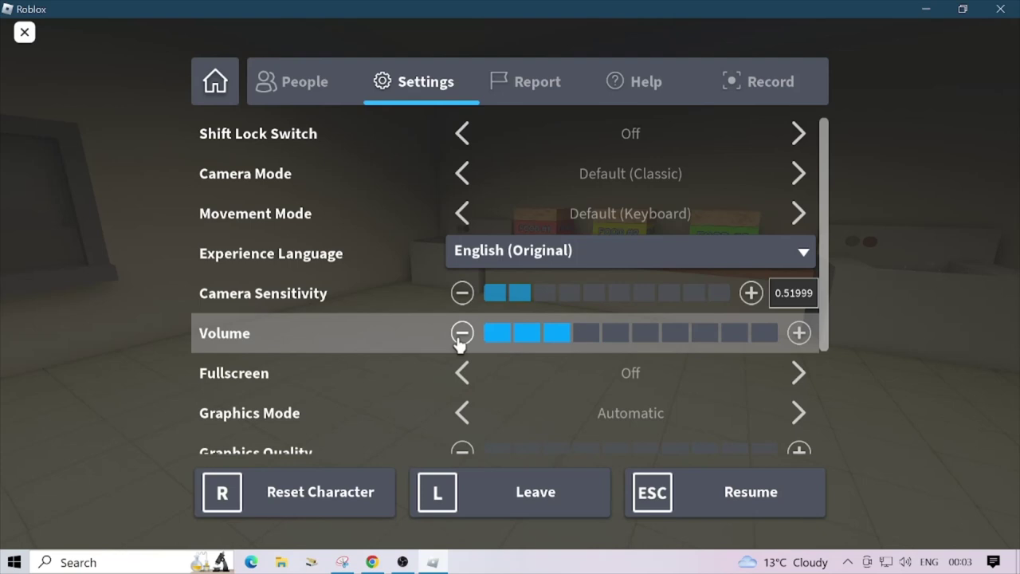
key("Tab")
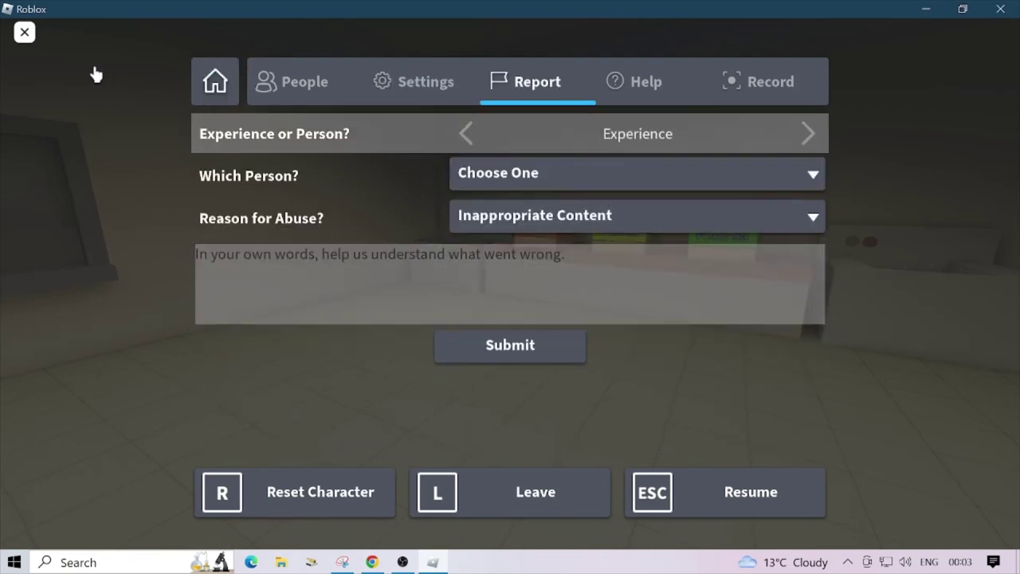
left_click(24, 33)
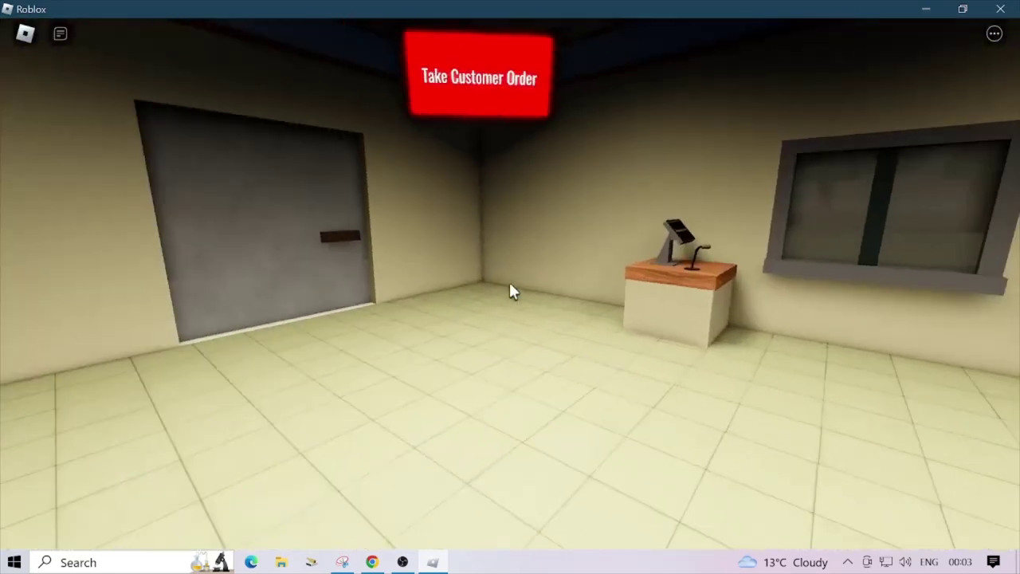
Take the next order, serve Food #1 through the window, and walk back into the kitchen.
key("w")
key("e")
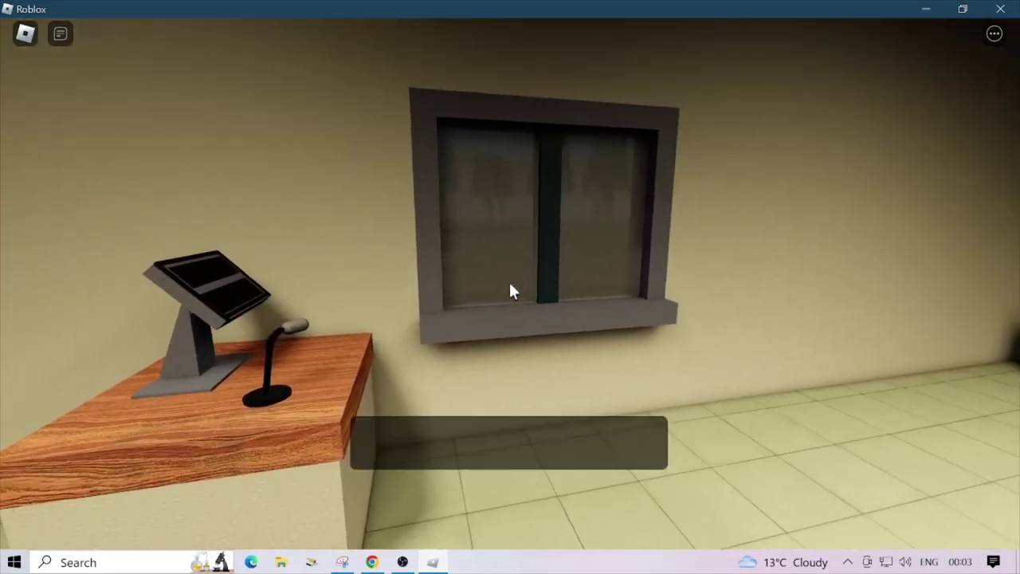
key("w")
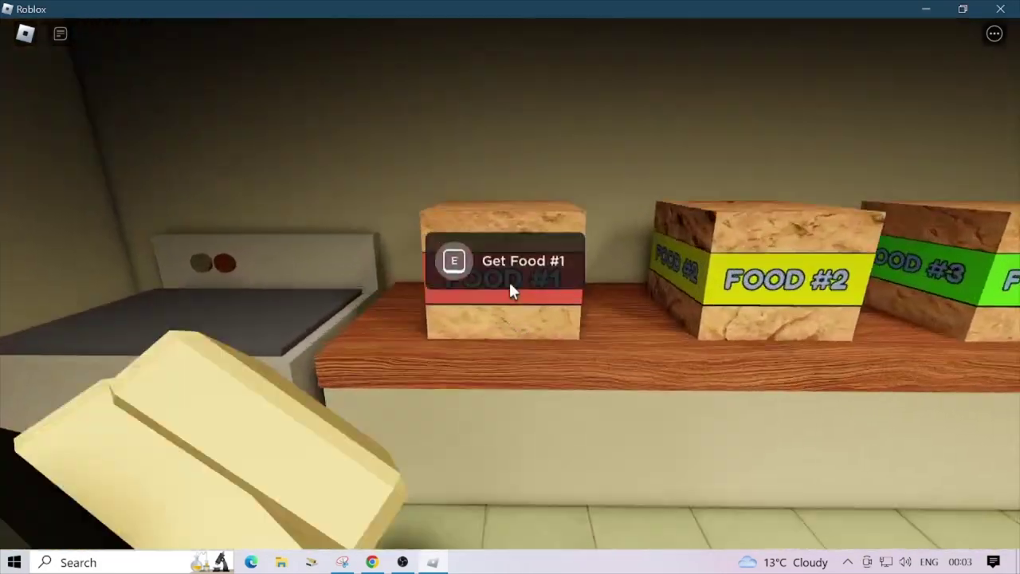
key("e")
key("w")
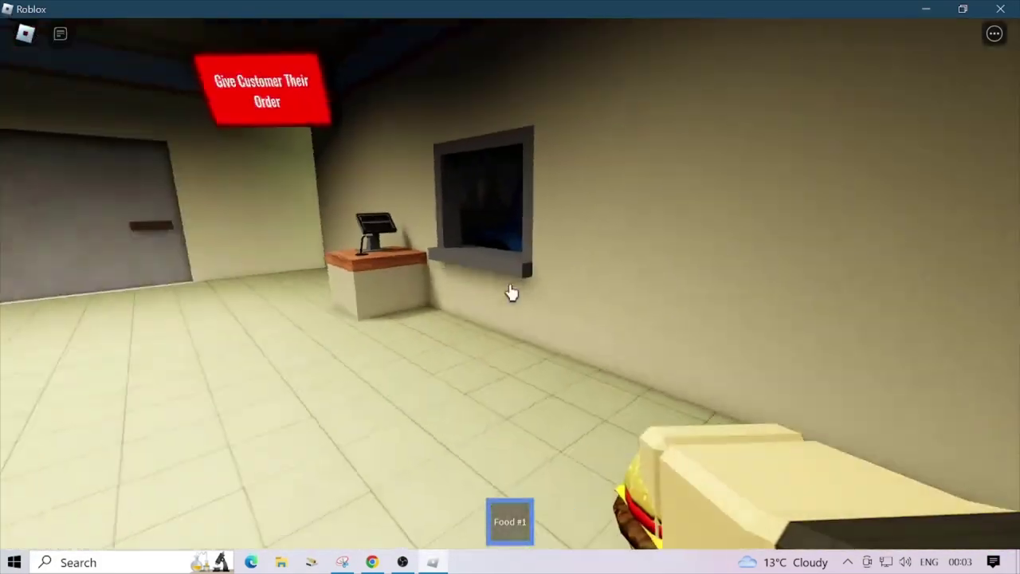
key("w")
key("e")
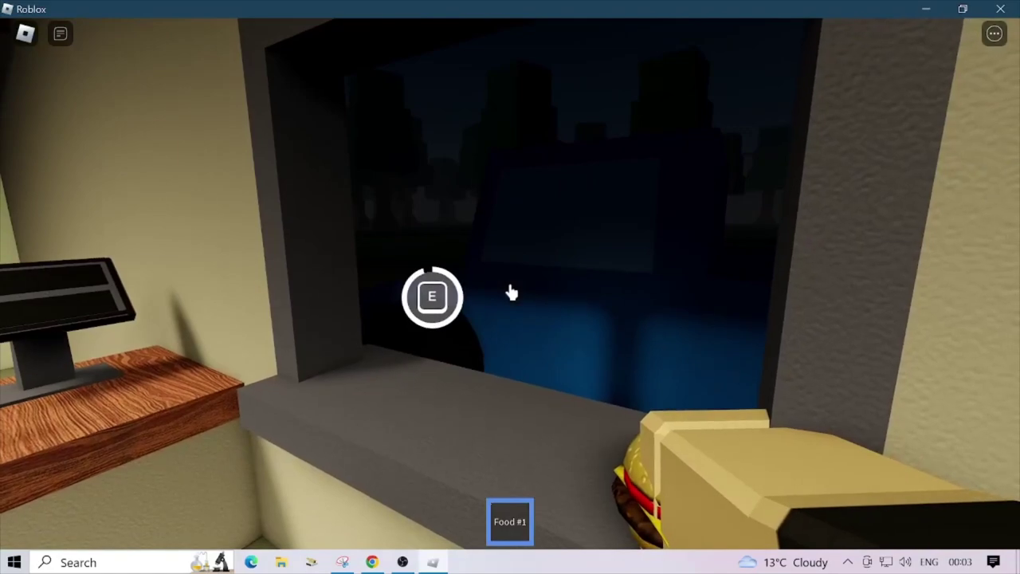
key("w")
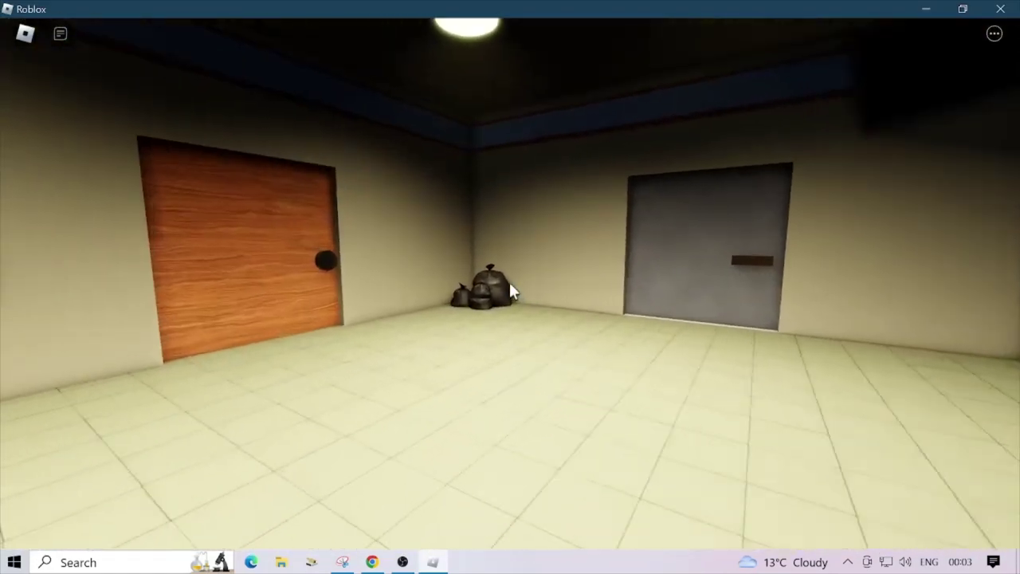
key("w")
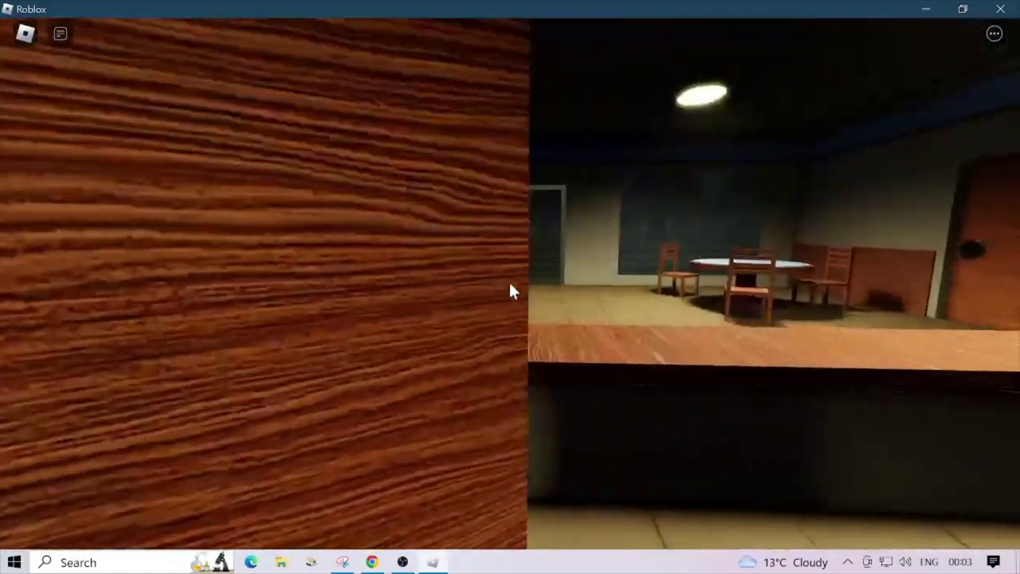
key("w")
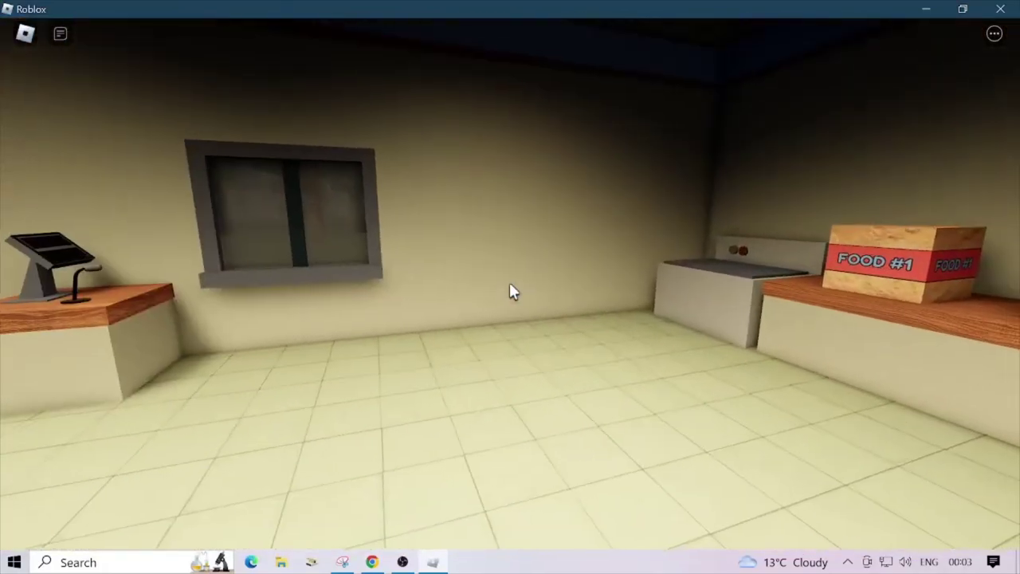
Take the register order and hand Food #3 to the customer at the window.
key("Left")
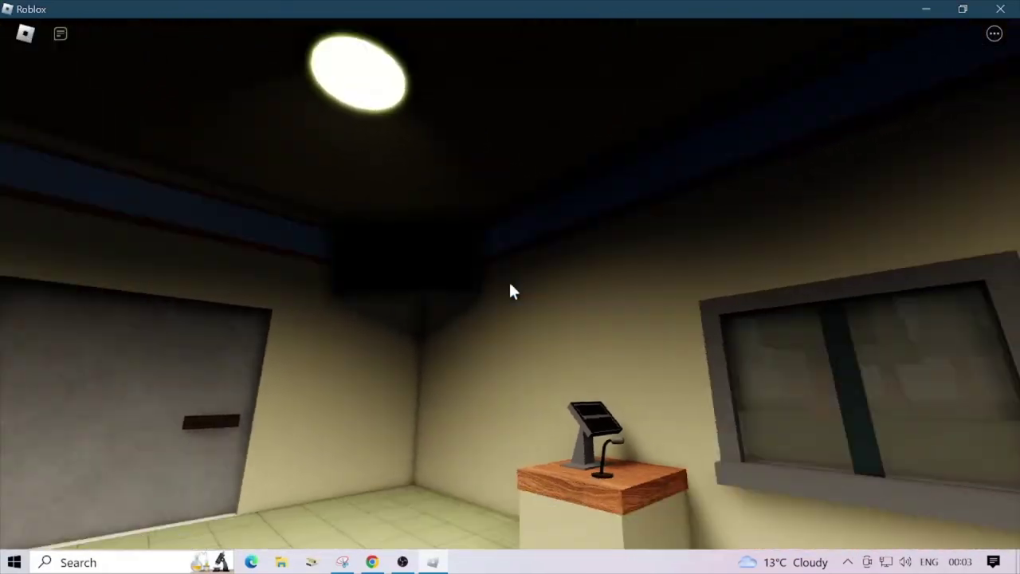
key("s")
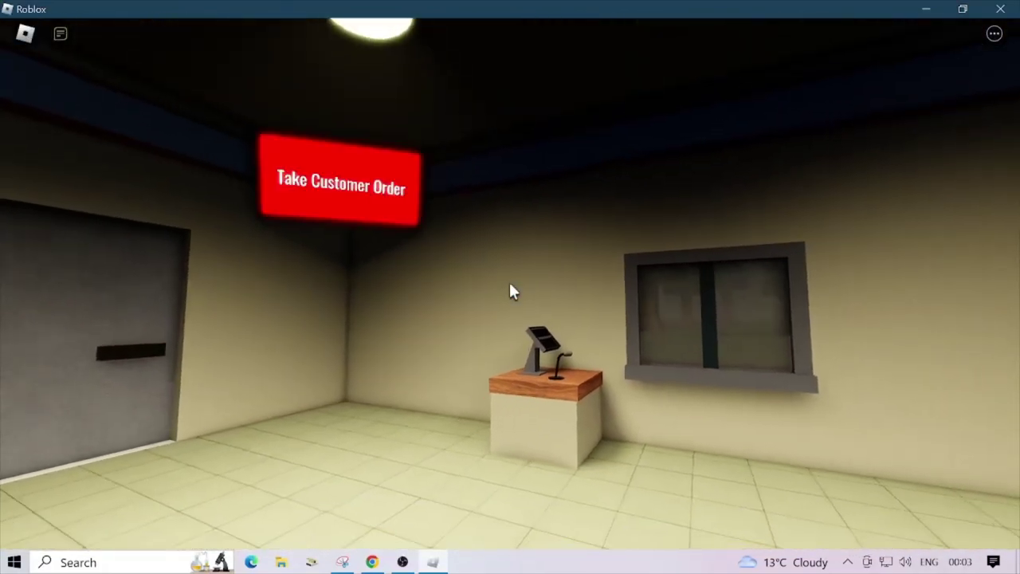
key("w")
key("e")
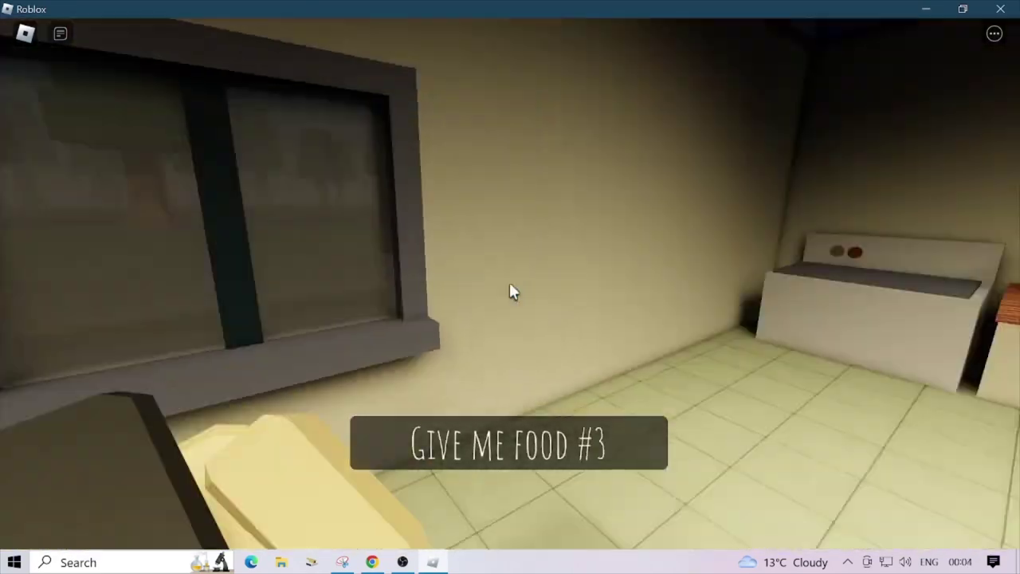
key("w")
key("e")
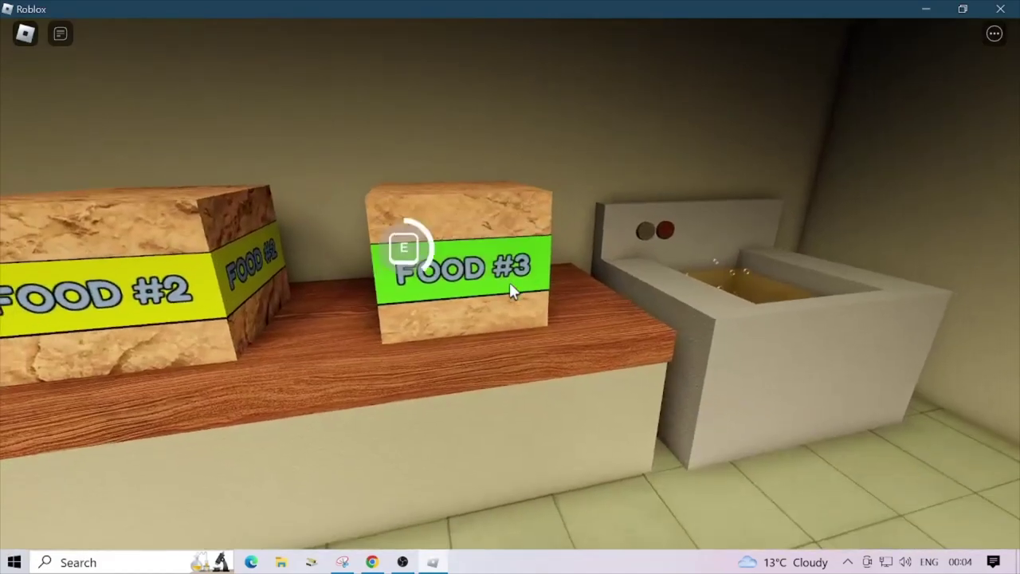
key("w")
key("e")
key("s")
key("s")
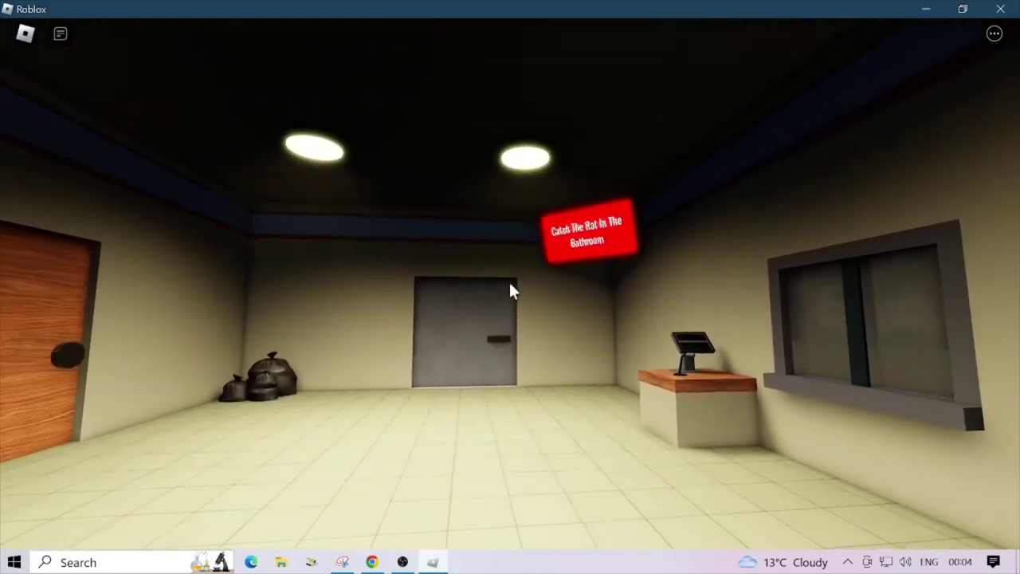
Go through the orange door to the bathroom and catch the rat.
key("Left")
key("w")
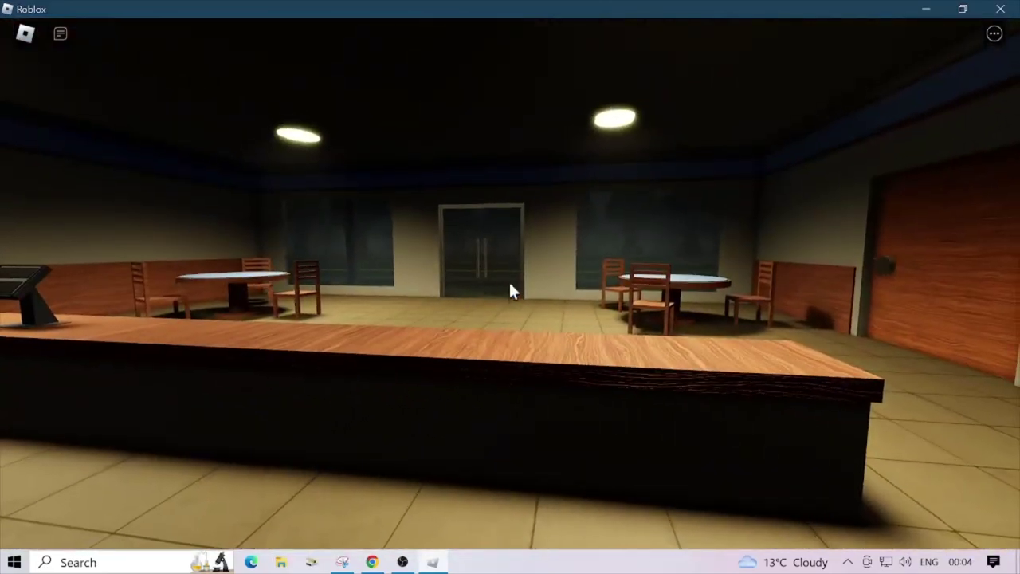
key("w")
key("w")
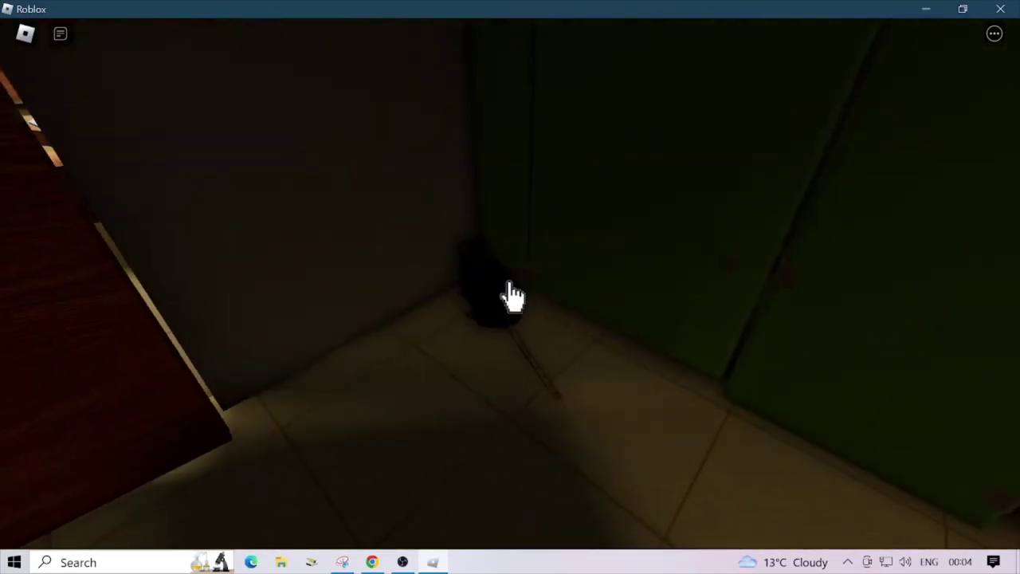
left_click(511, 291)
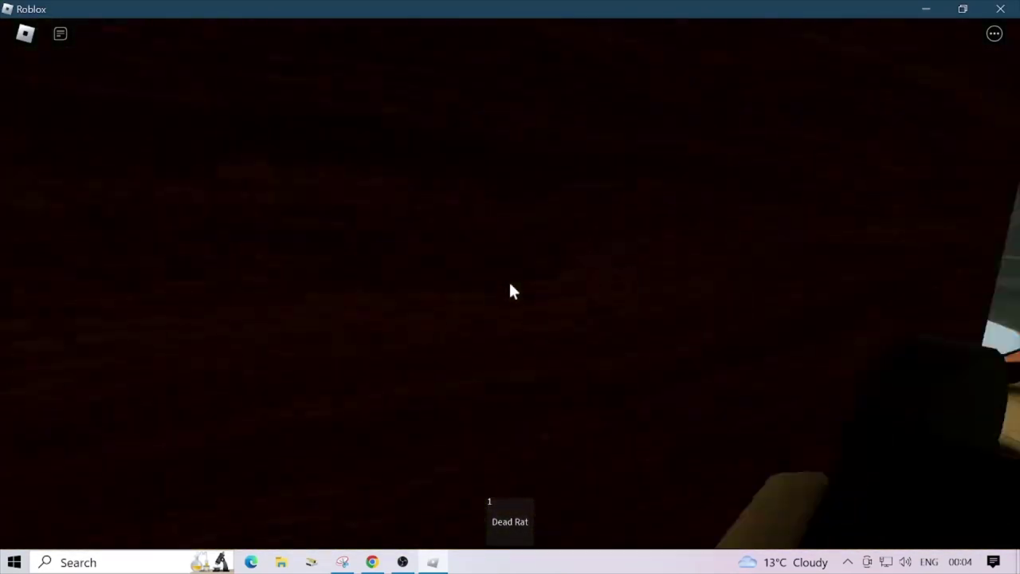
key("1")
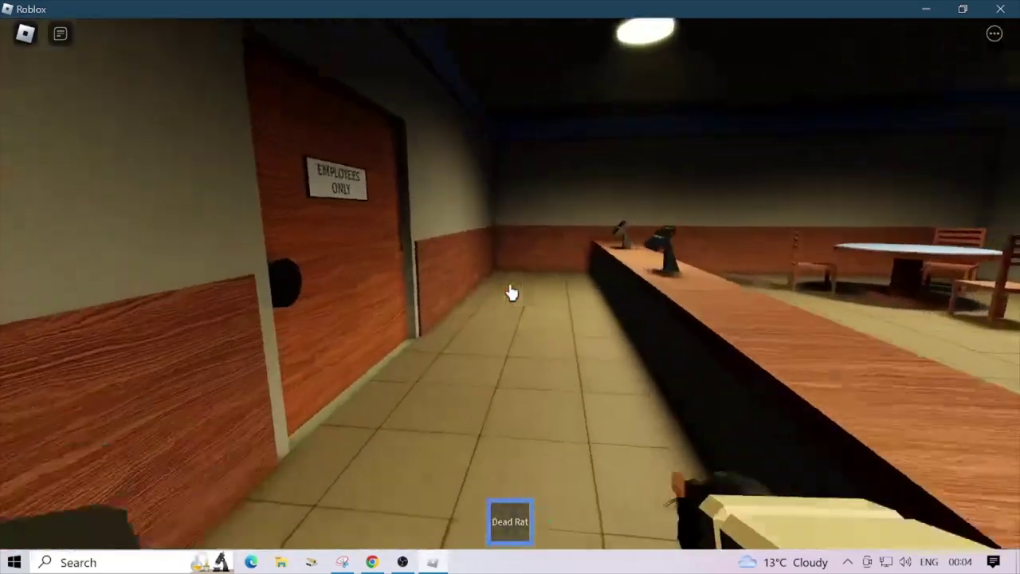
Carry the dead rat back through the Employees Only door to the register.
key("w")
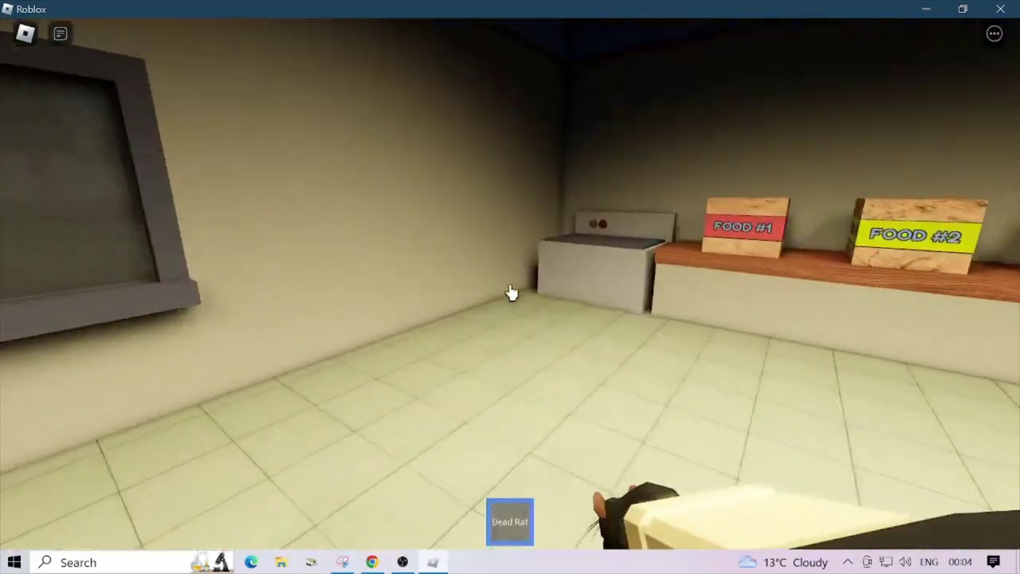
key("1")
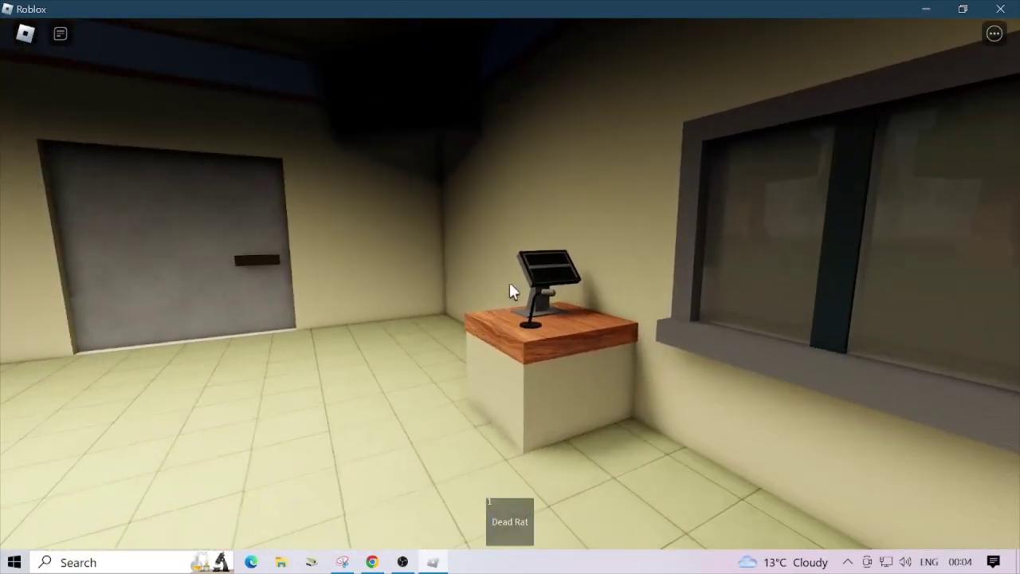
key("w")
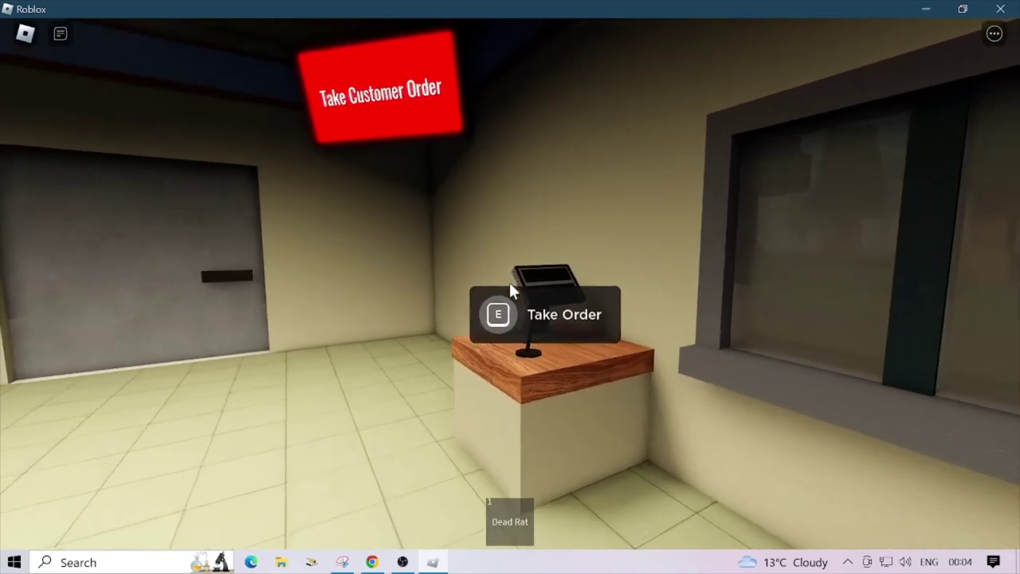
key("d")
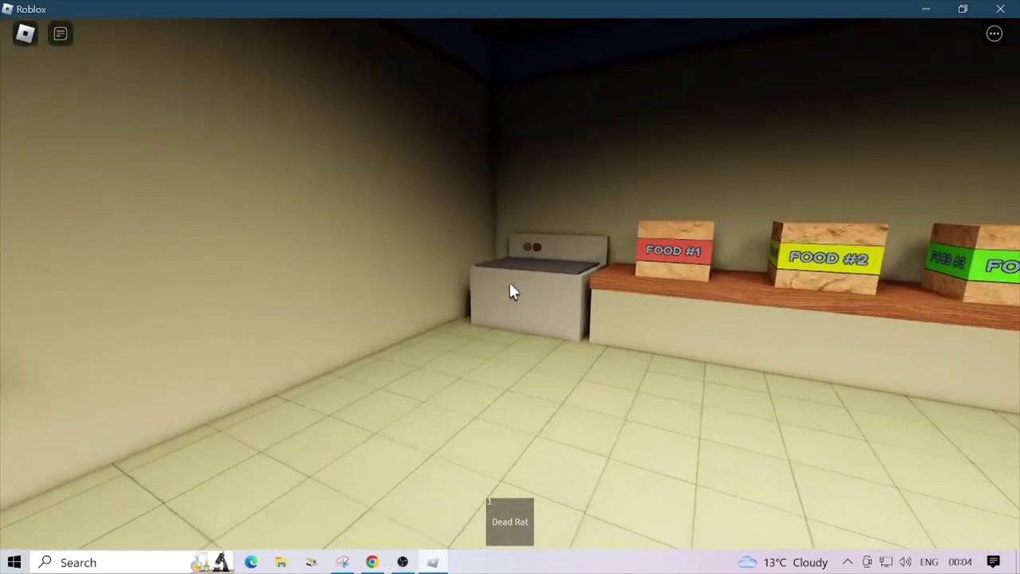
Pick up Food #2 and hand it through the service window.
key("w")
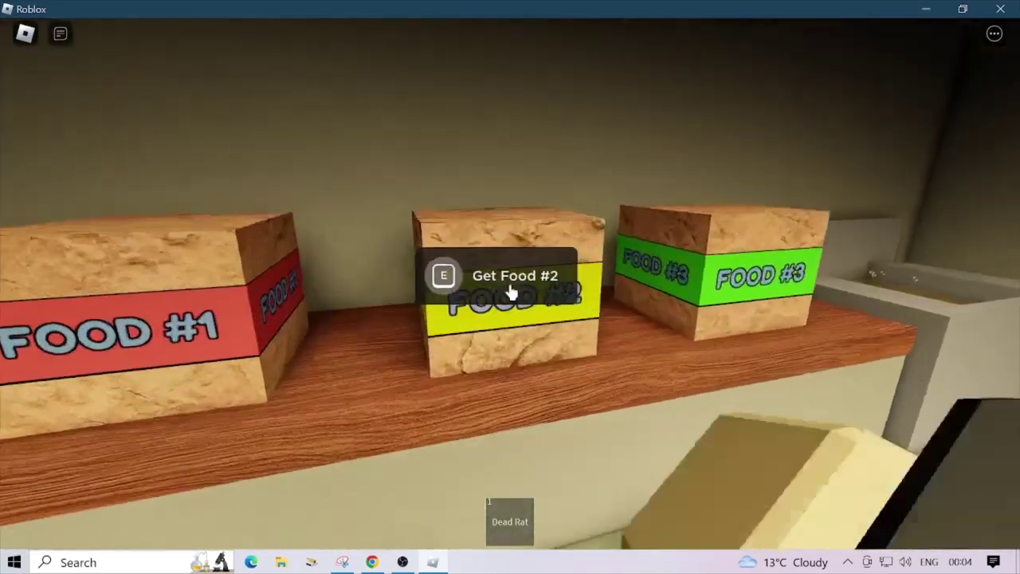
key("e")
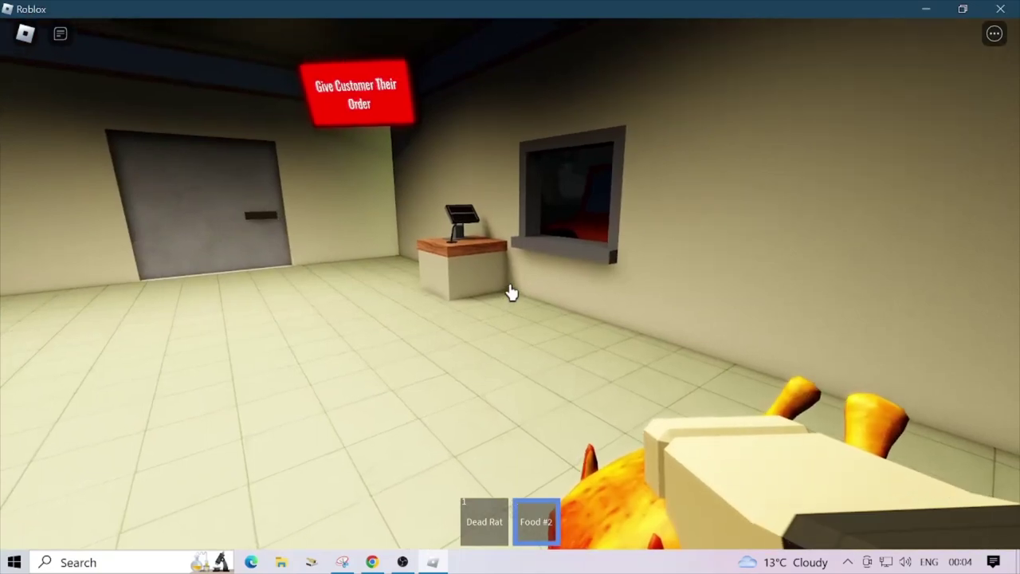
key("w")
key("e")
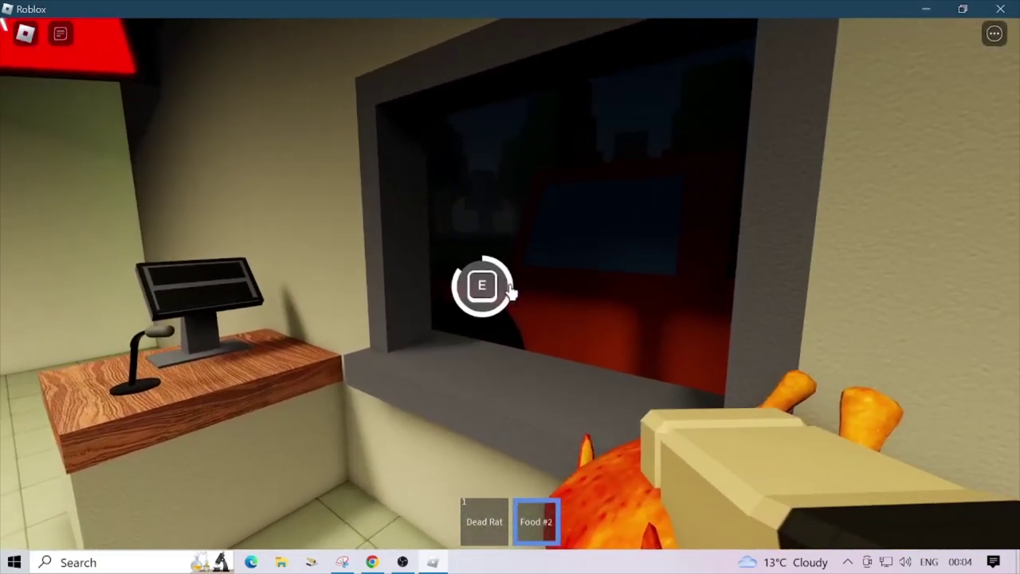
key("s")
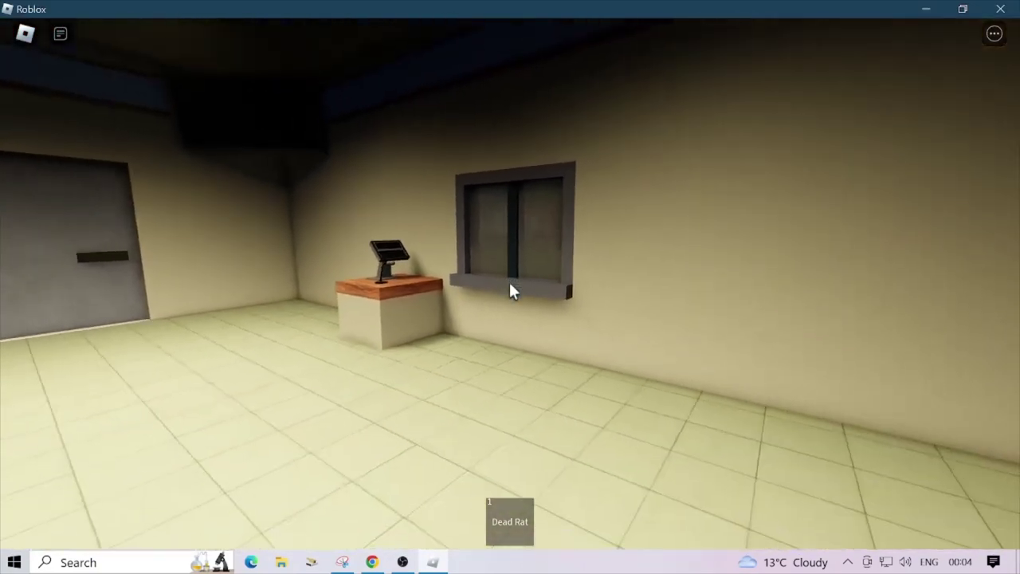
key("s")
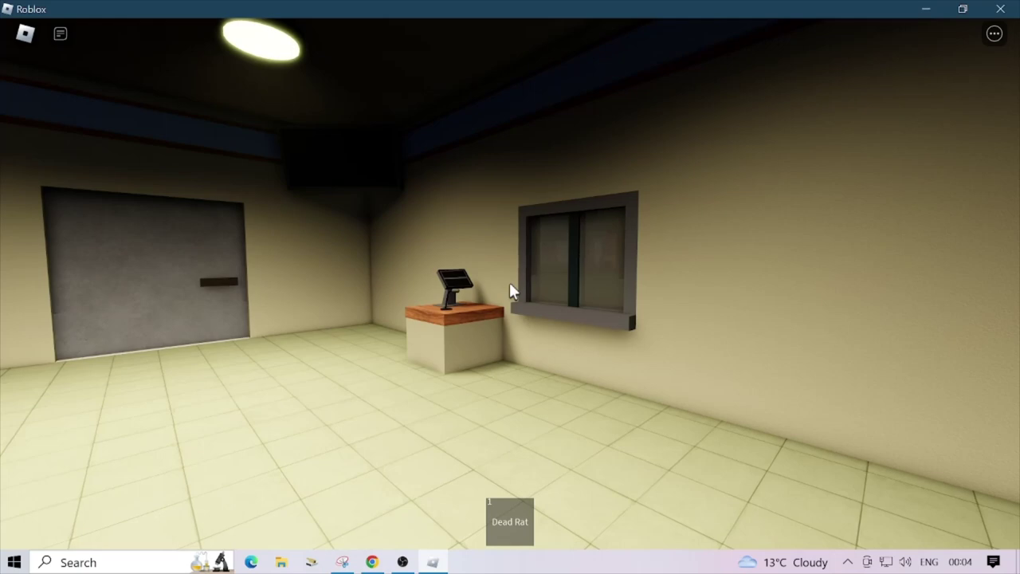
Take the next customer's order and hand over the dead rat at the window.
key("a")
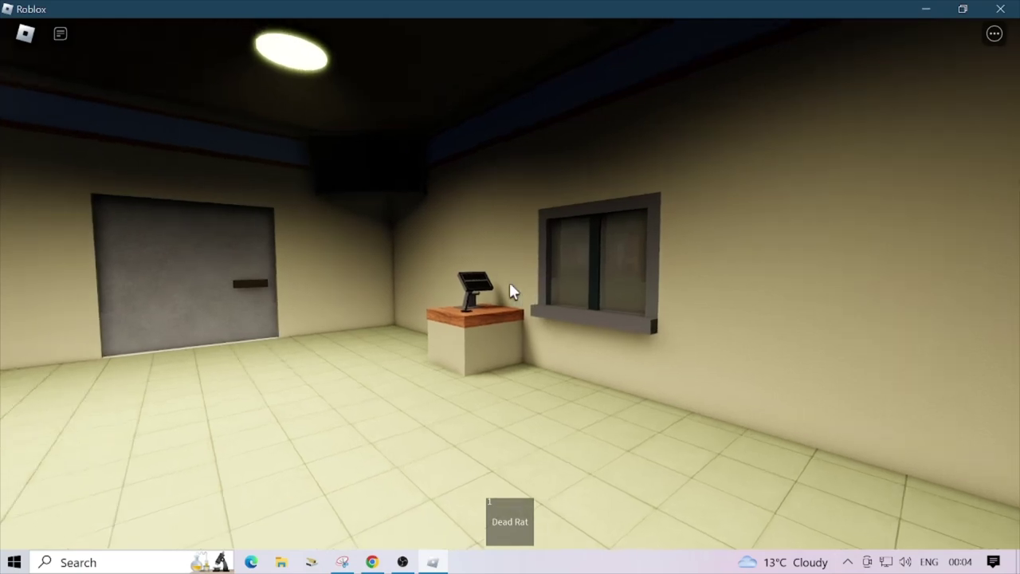
key("w")
key("e")
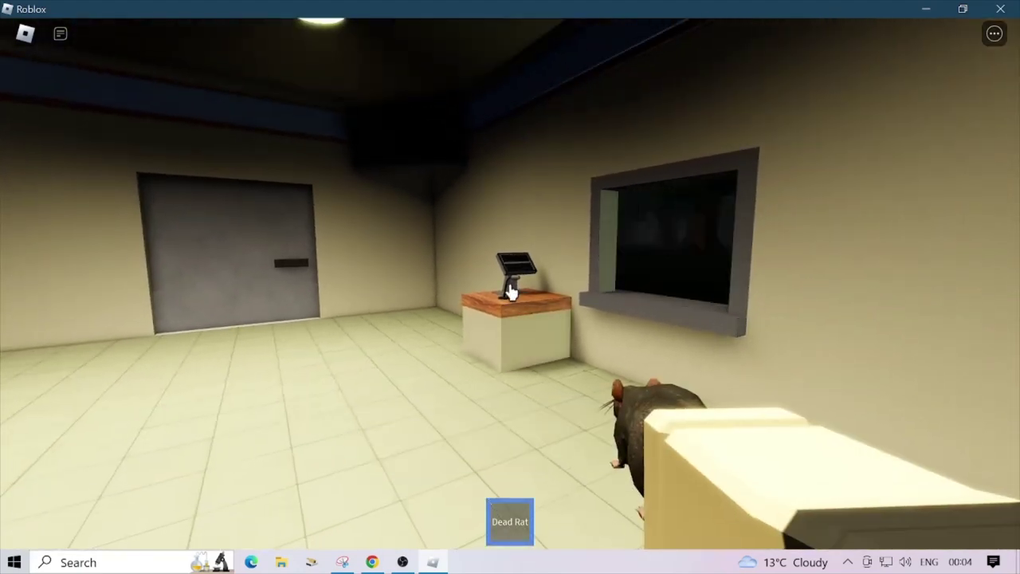
key("w")
key("e")
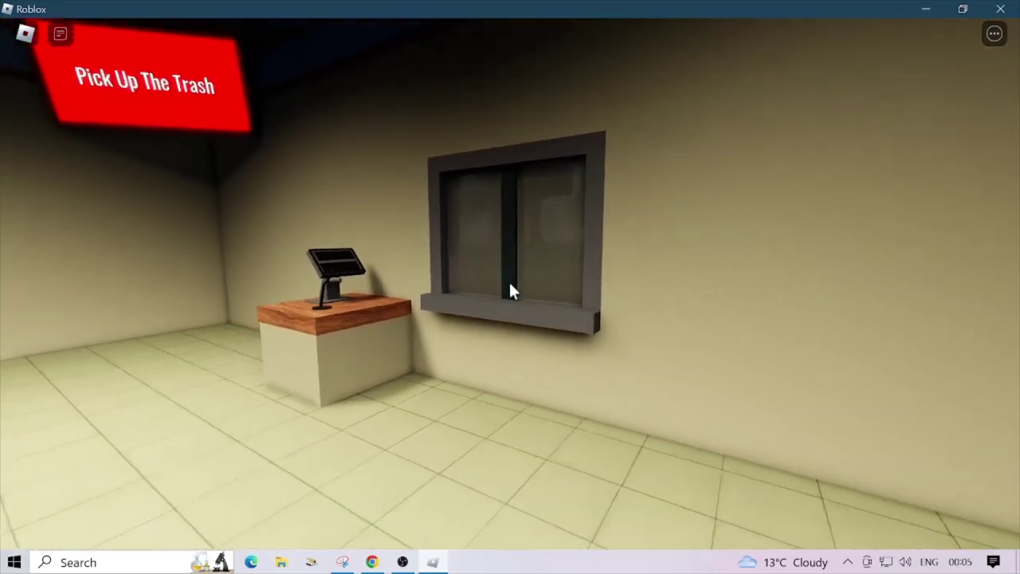
Pick up the trash bags from the dining room corner.
key("Left")
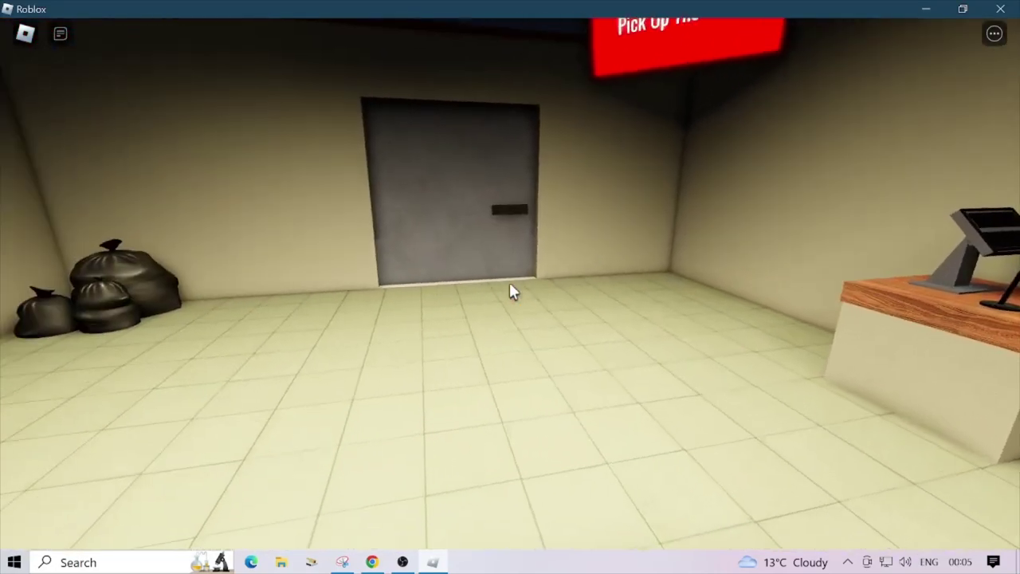
key("w")
key("e")
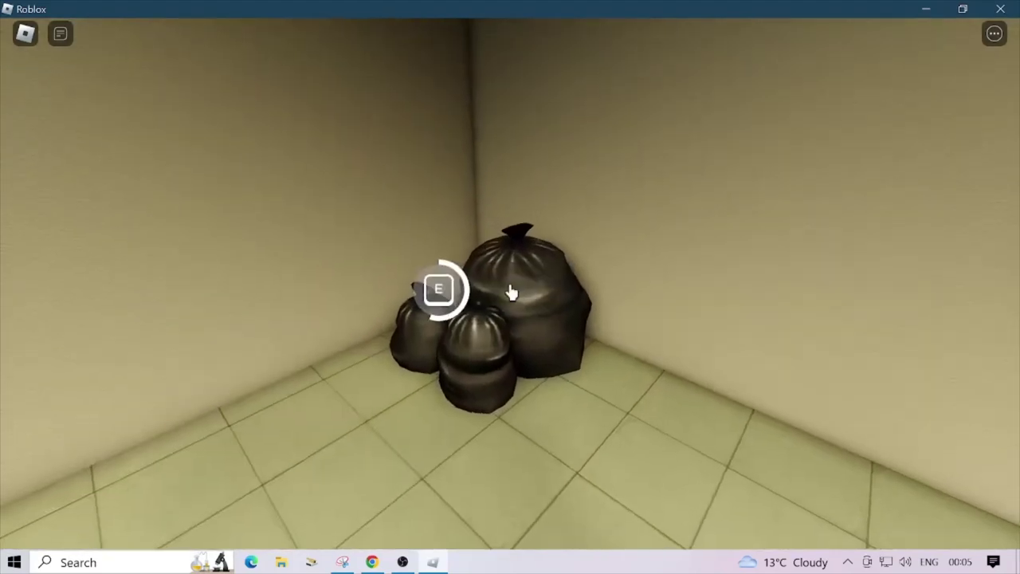
key("w")
key("1")
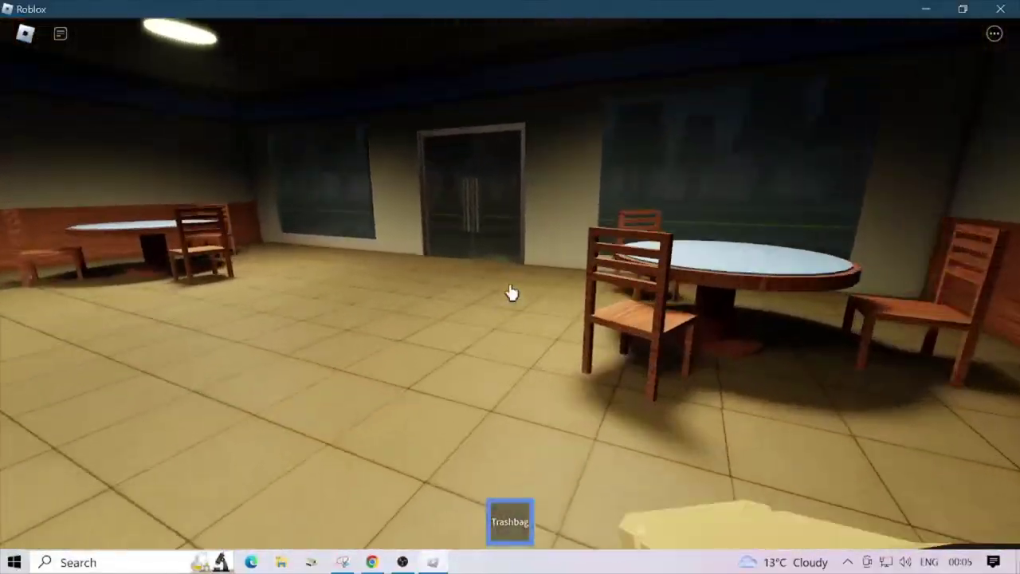
Carry the trash outside along the Sad Burger wall and dump it in the dumpster.
key("w")
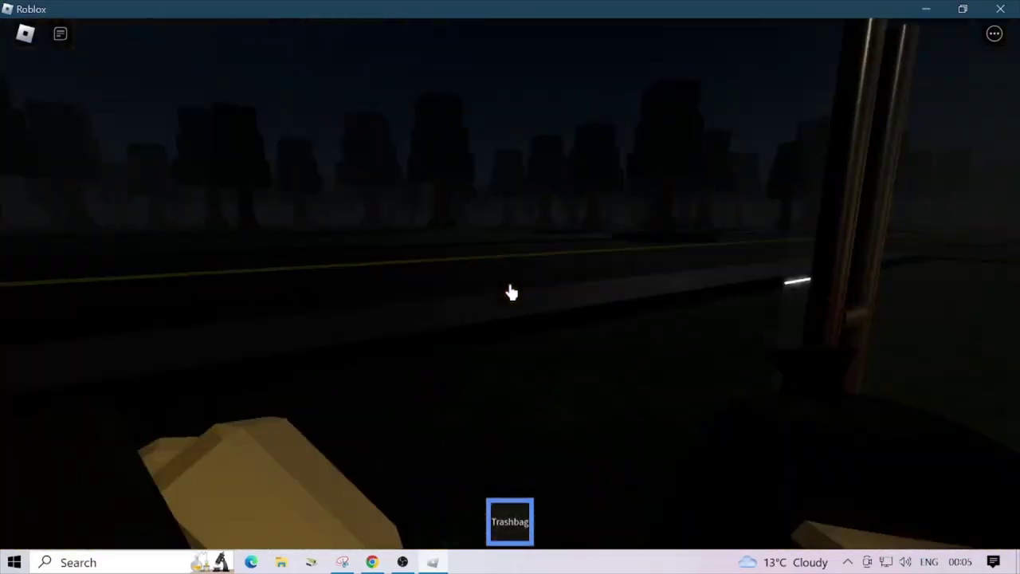
key("w")
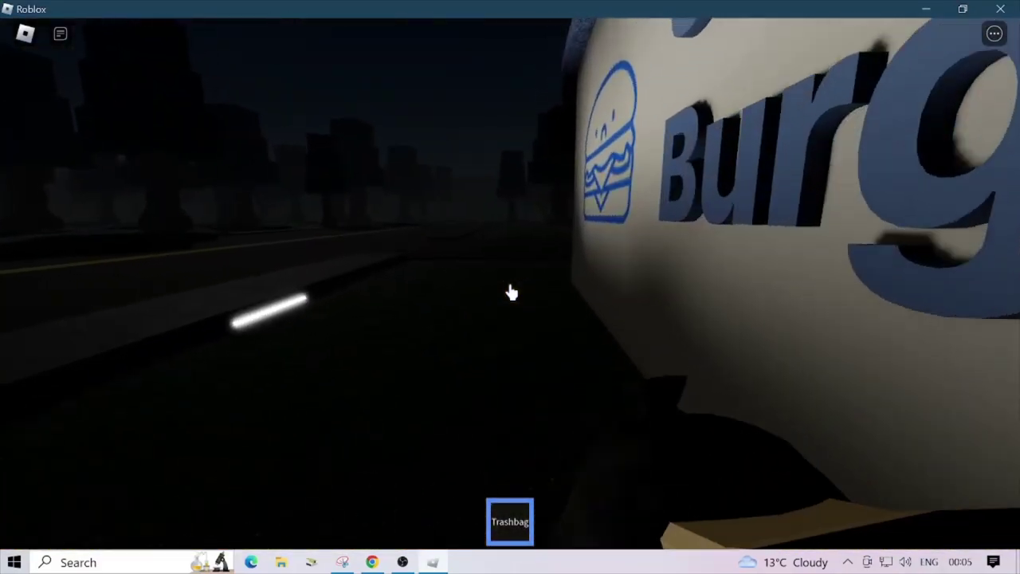
key("w")
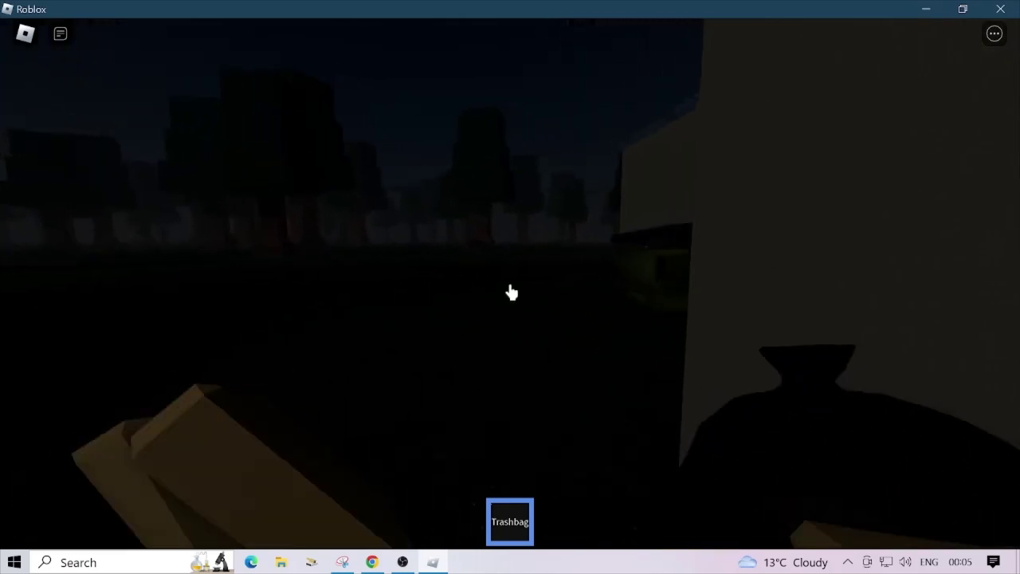
key("w")
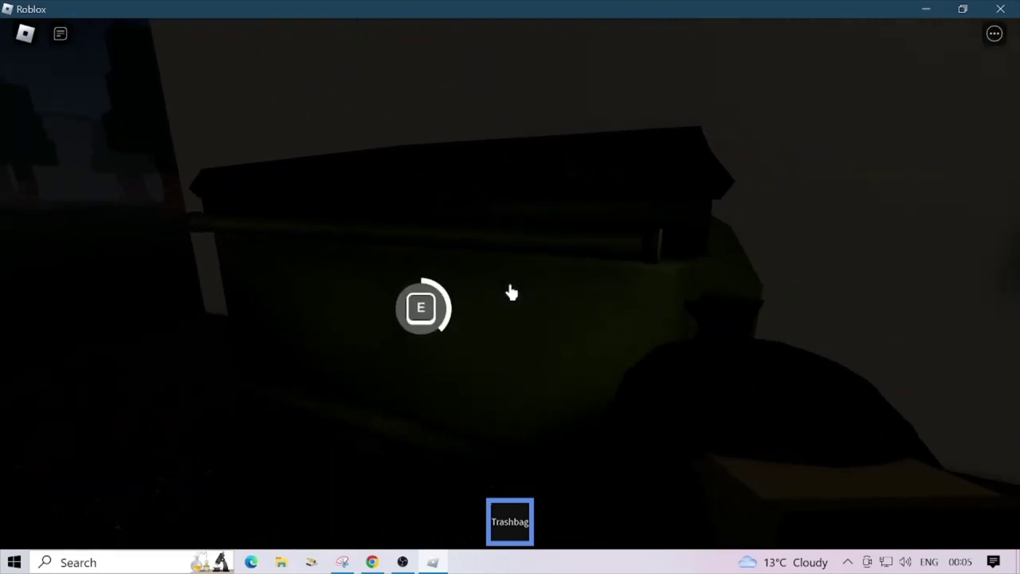
key("w")
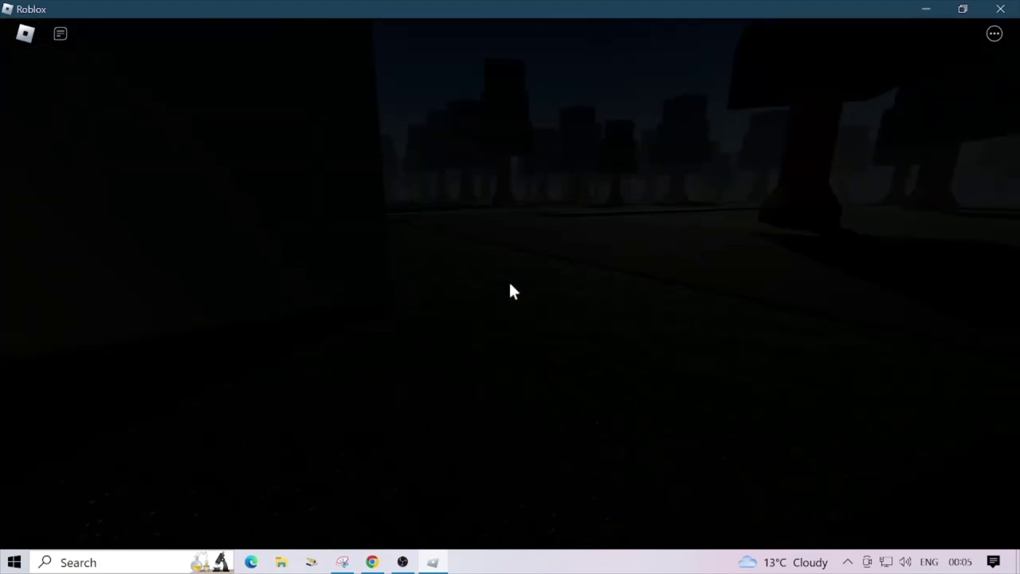
Walk back along the building and into the restaurant to the counter.
key("w")
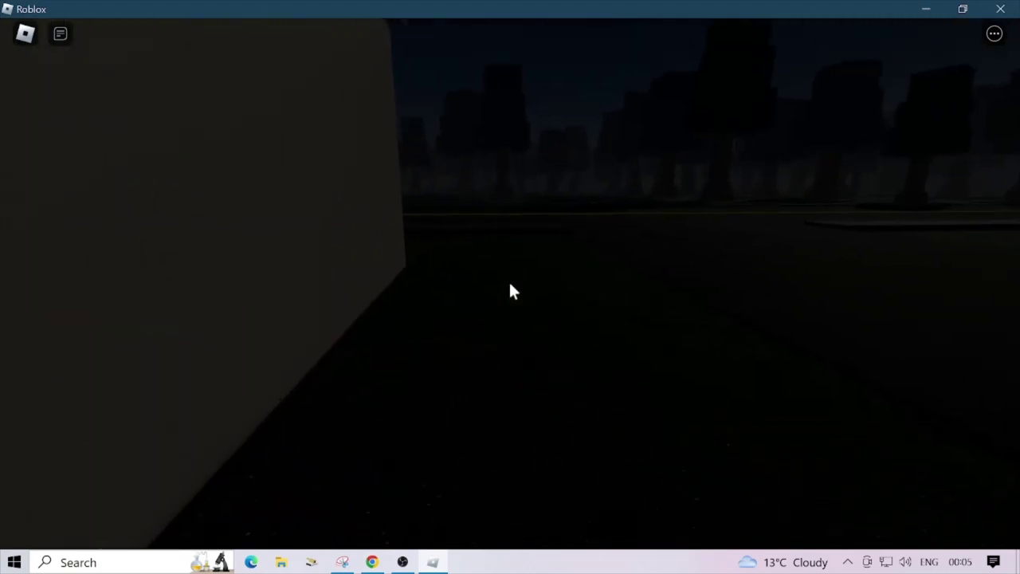
key("w")
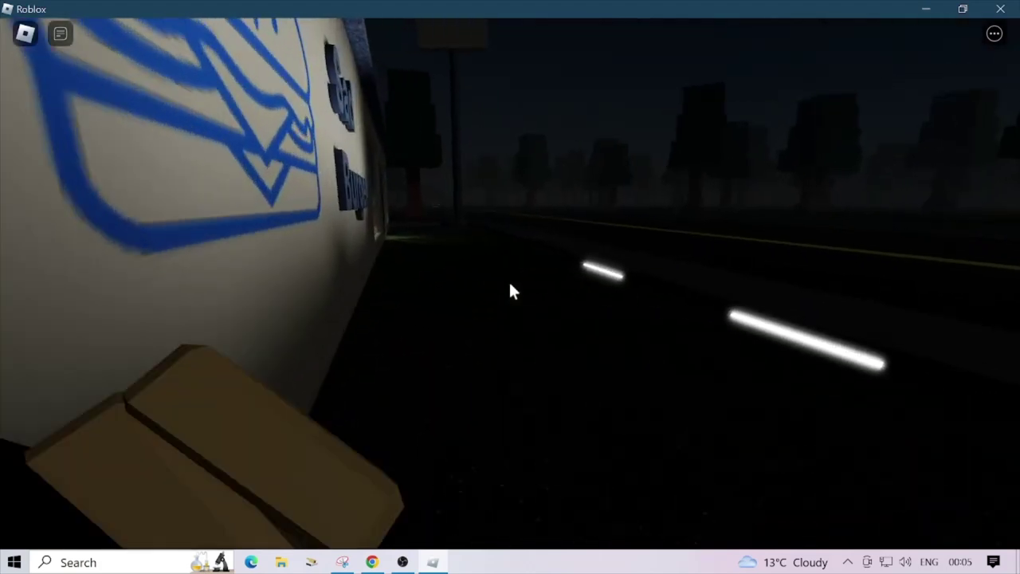
key("w")
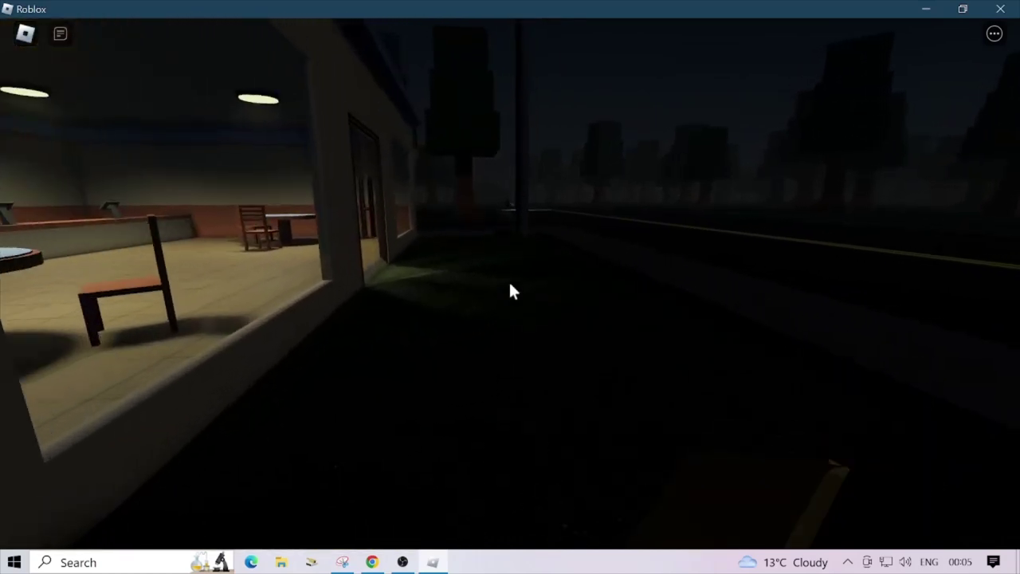
key("w")
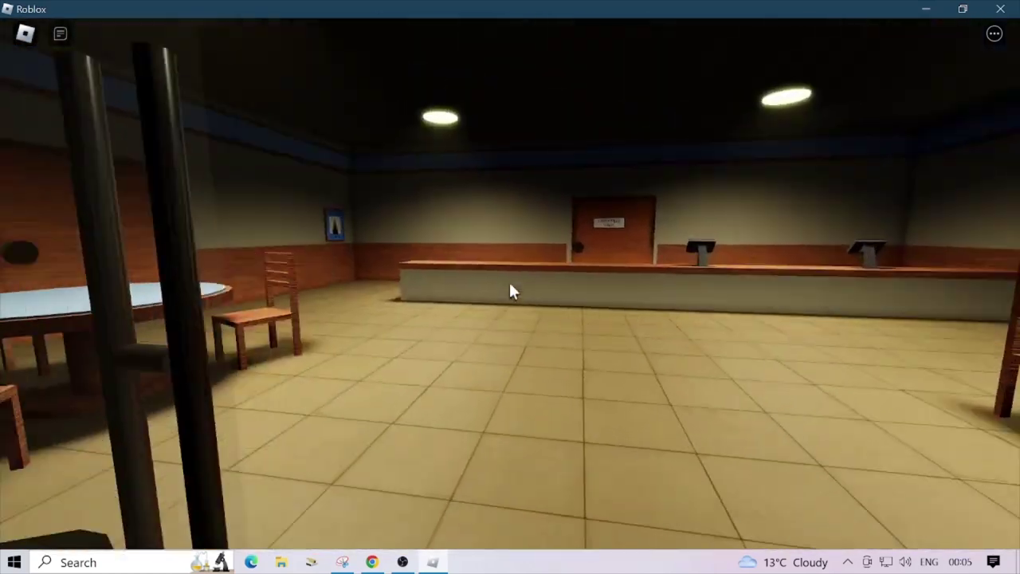
Walk down the corridor and through the Employees Only door into the back room.
key("Left")
key("w")
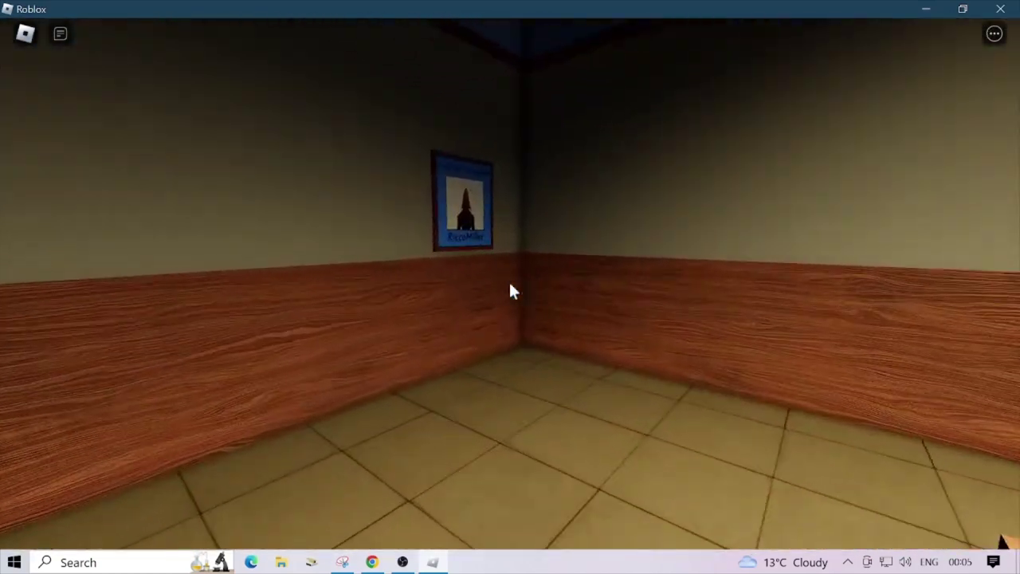
key("Right")
key("w")
key("w")
key("Left")
key("w")
Take the customer's order at the register and pick up the Food #1 box.
key("w")
key("e")
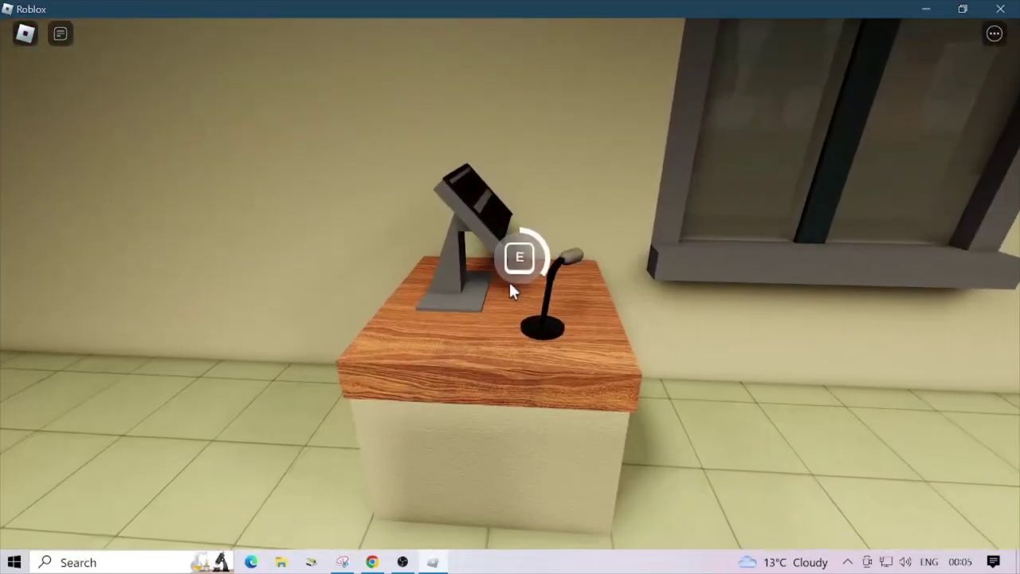
key("s")
key("Right")
key("w")
key("Left")
key("Right")
key("w")
key("e")
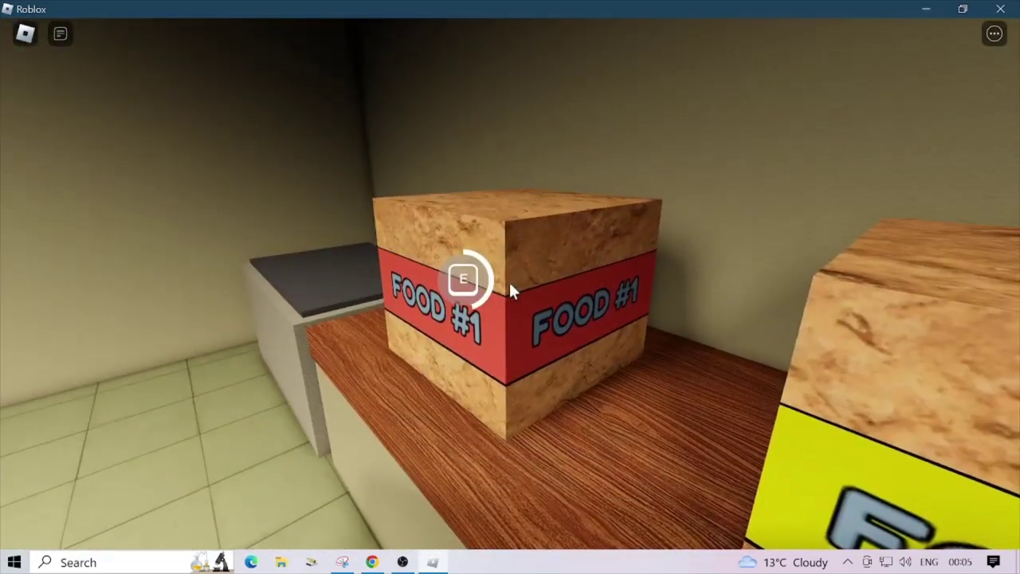
Hand Food #1 through the customer window and turn back toward the register.
key("Left")
key("w")
key("1")
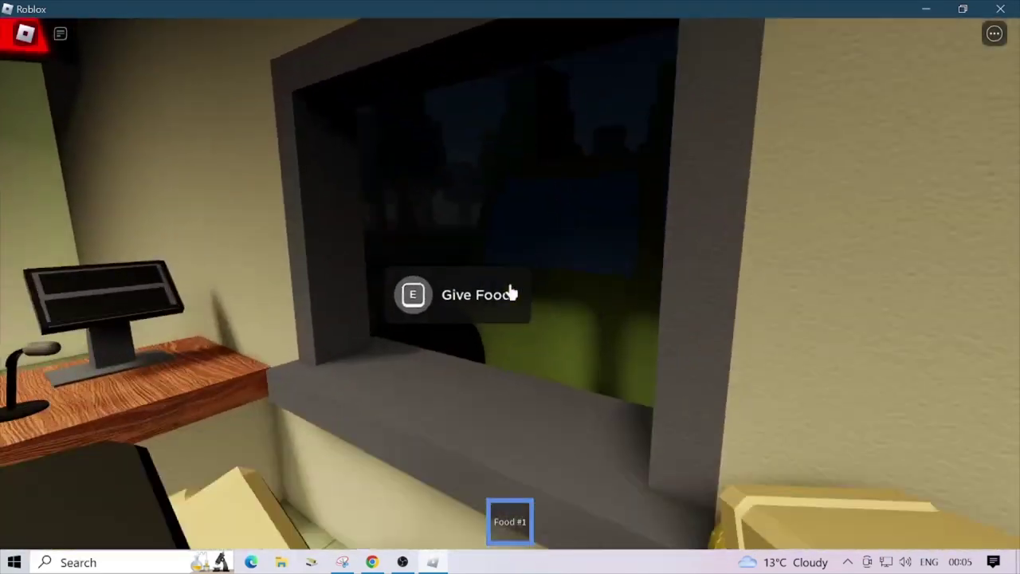
key("e")
key("Left")
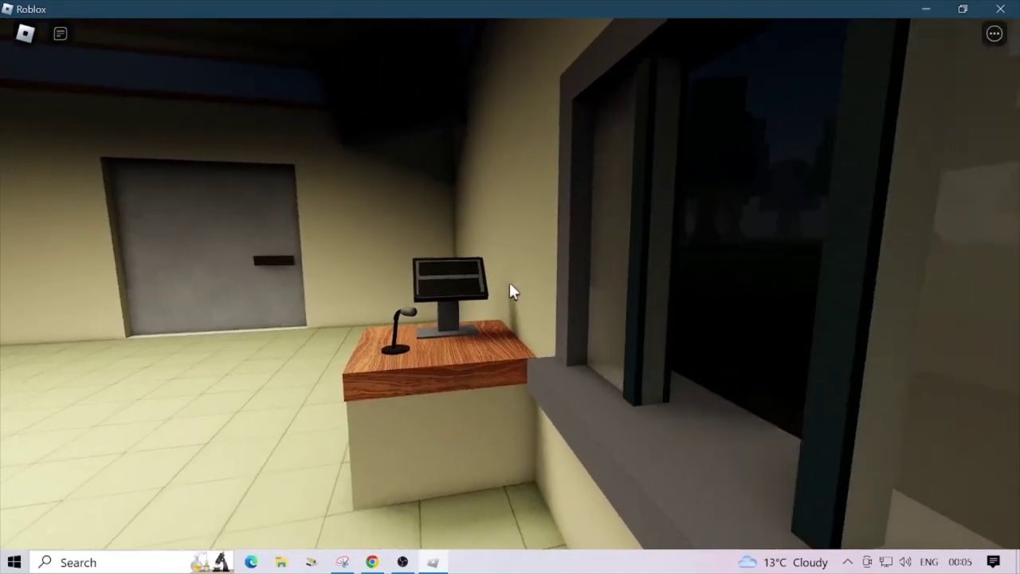
key("Left")
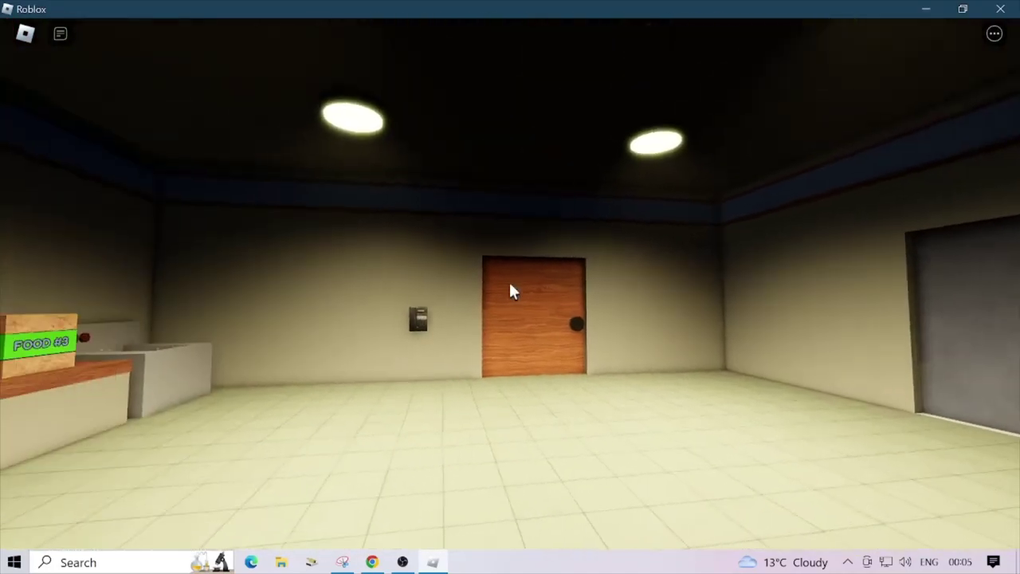
key("Right")
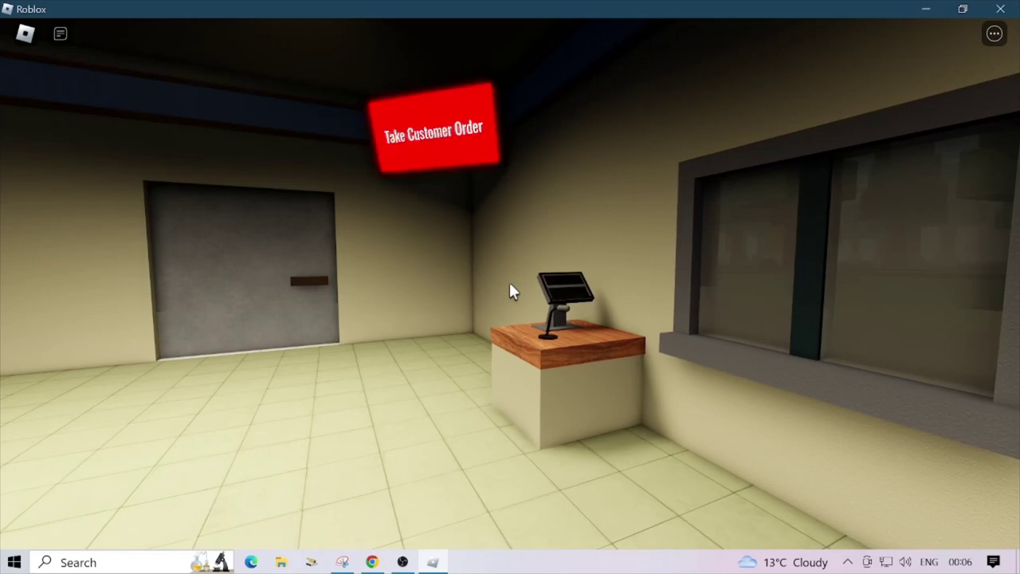
Take the register order, fetch Food #2 from the shelf, and hand it through the window.
key("w")
key("e")
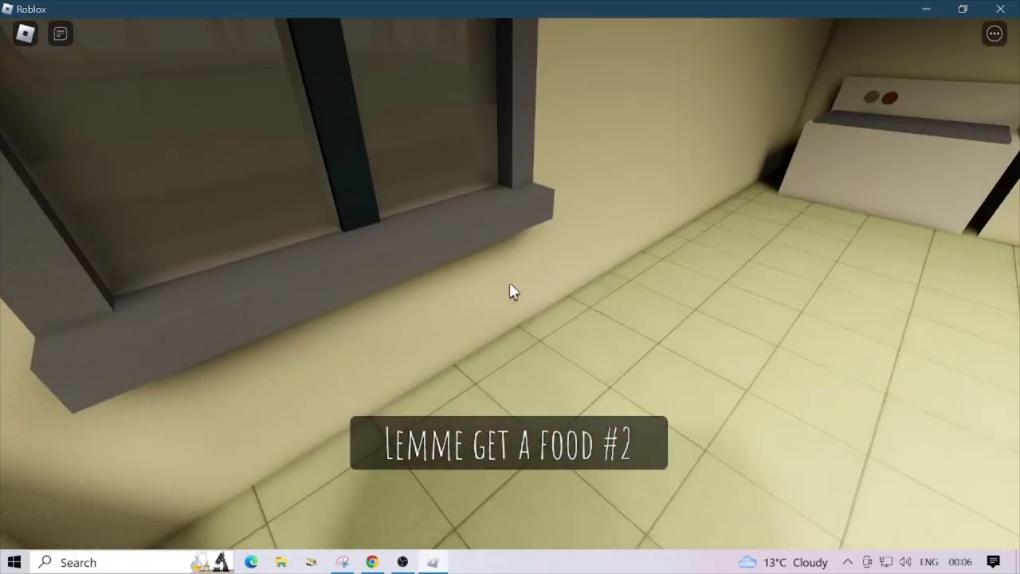
key("w")
key("e")
key("Left")
key("1")
key("w")
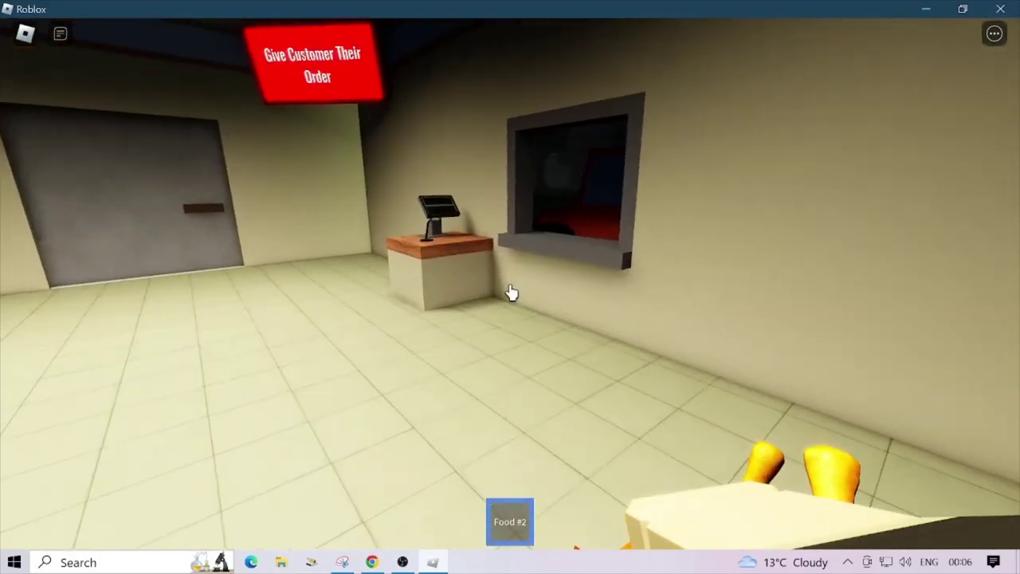
key("e")
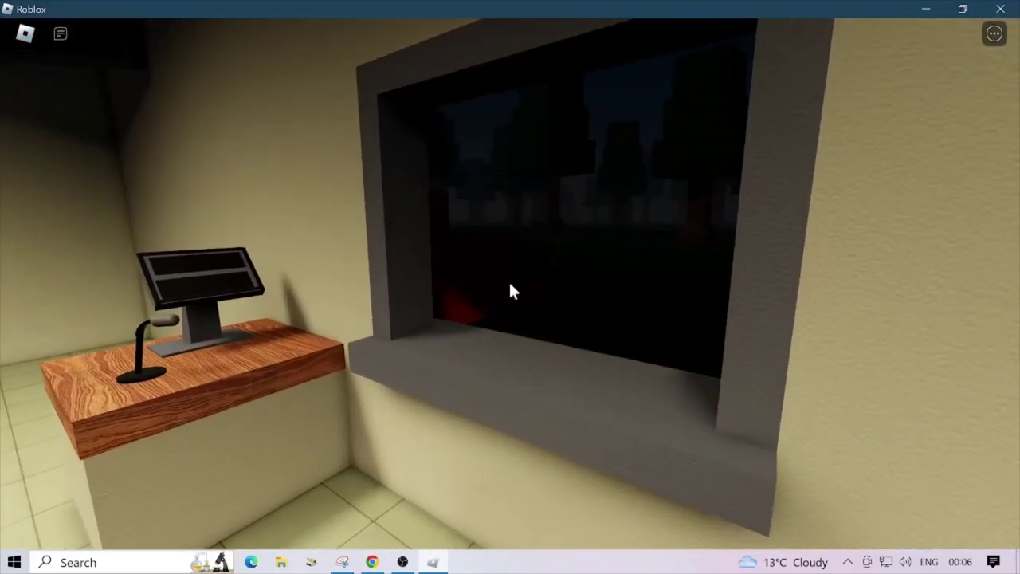
key("Left")
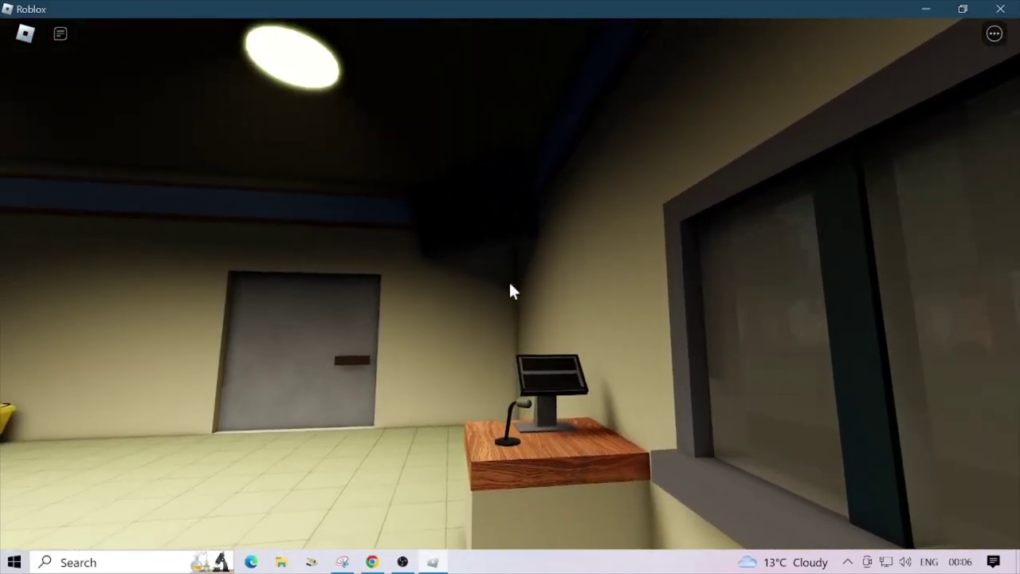
key("Left")
Take the mop from the yellow mop bucket and hold it.
key("Right")
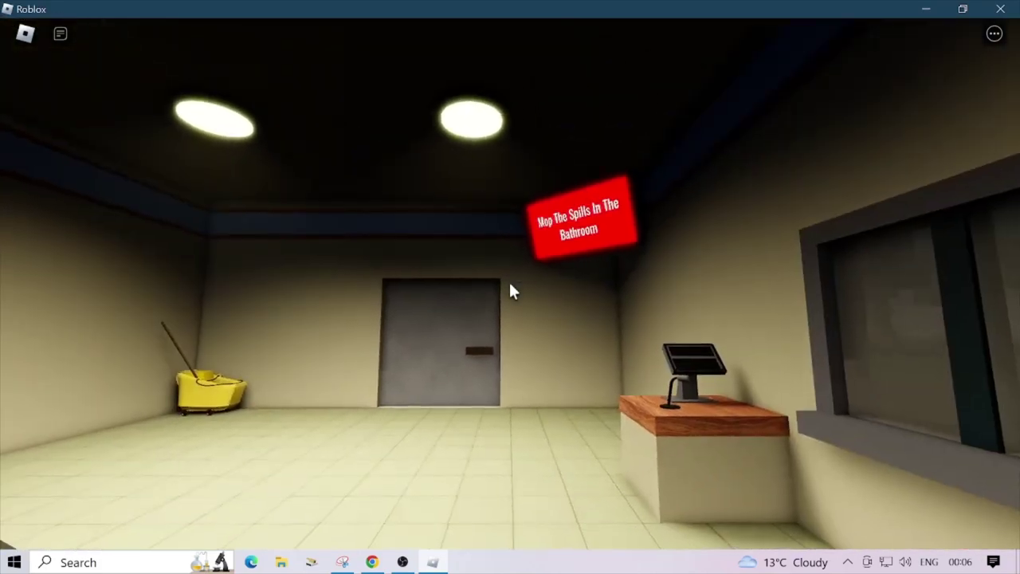
key("Left")
key("w")
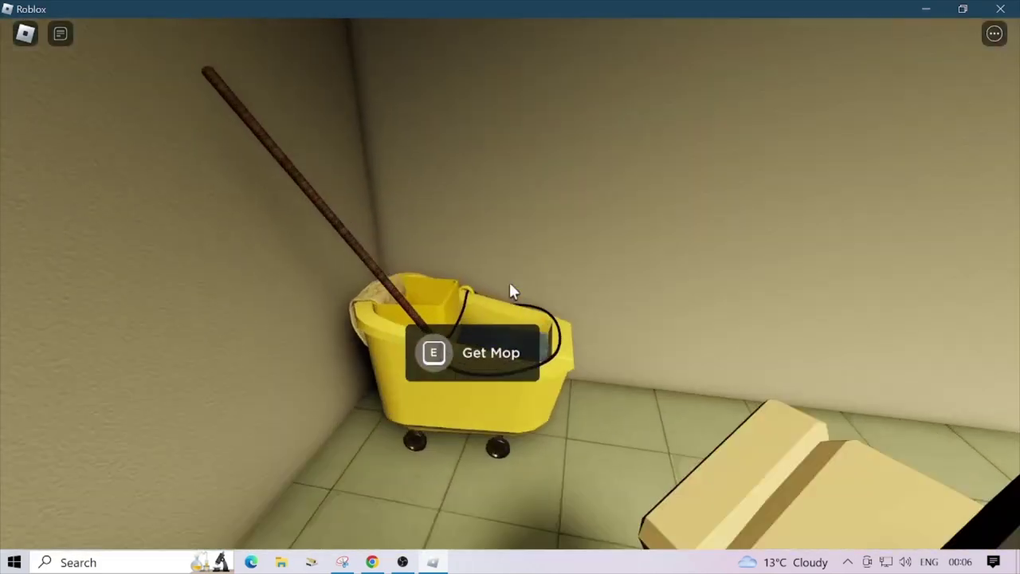
key("Left")
key("e")
key("Left")
key("1")
Carry the mop into the bathroom and mop the blue puddle.
key("w")
key("w")
key("w")
key("Right")
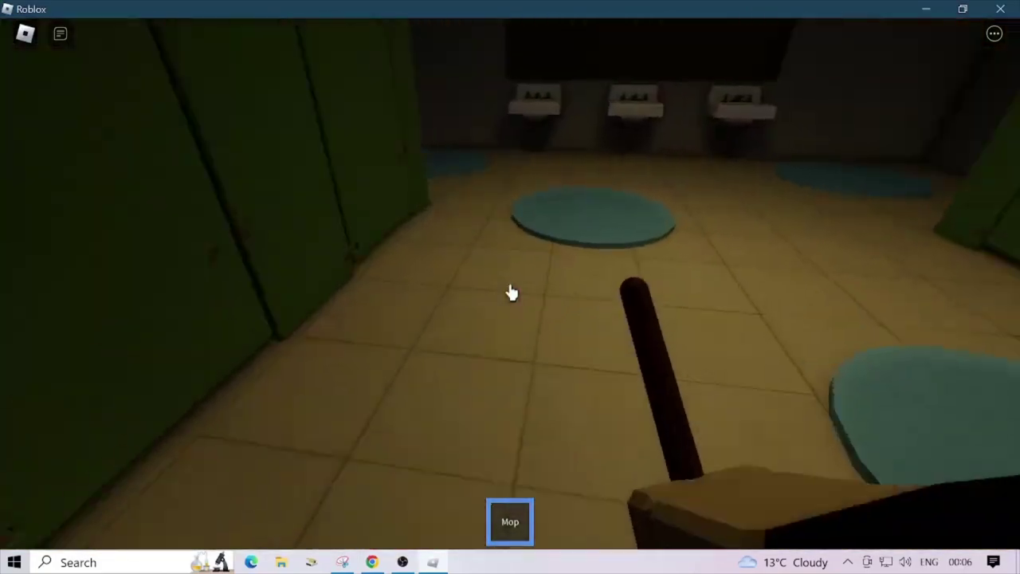
key("Left")
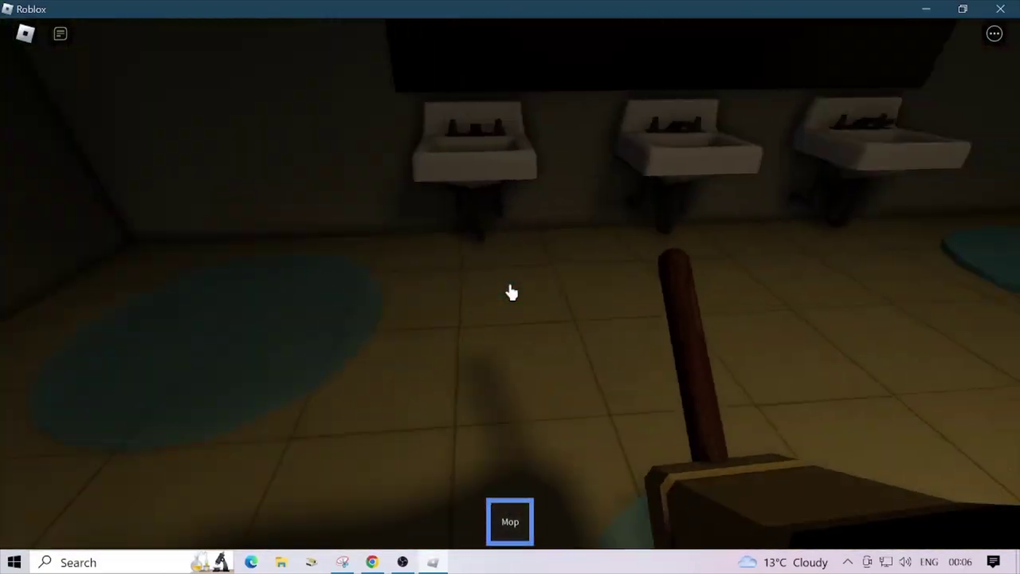
key("Right")
key("Left")
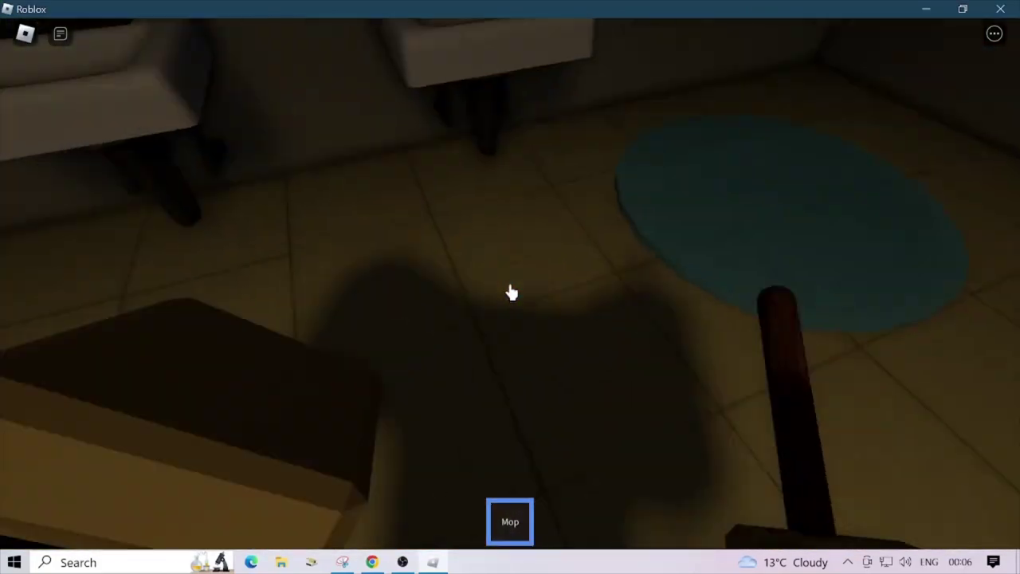
key("Right")
key("w")
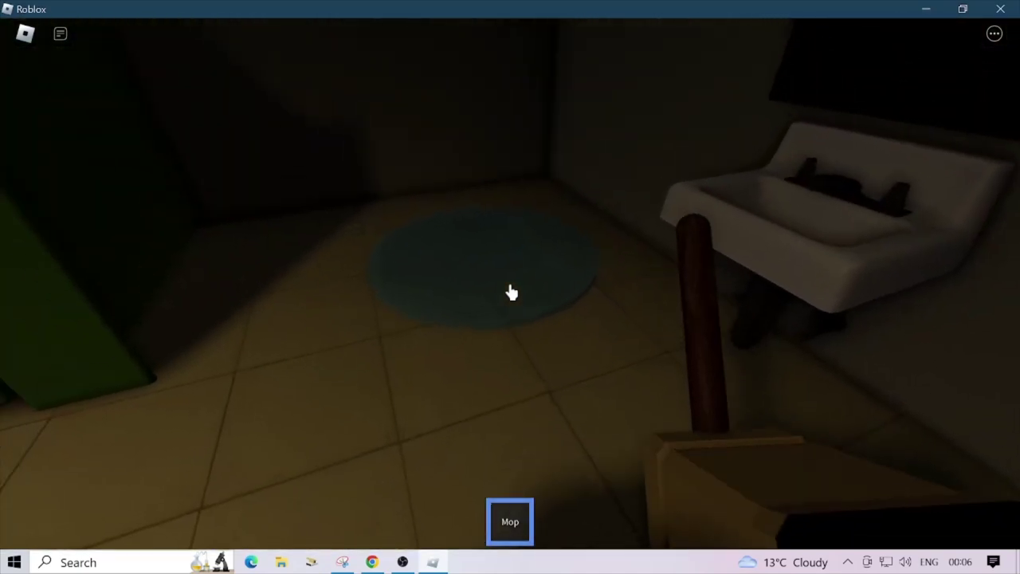
key("w")
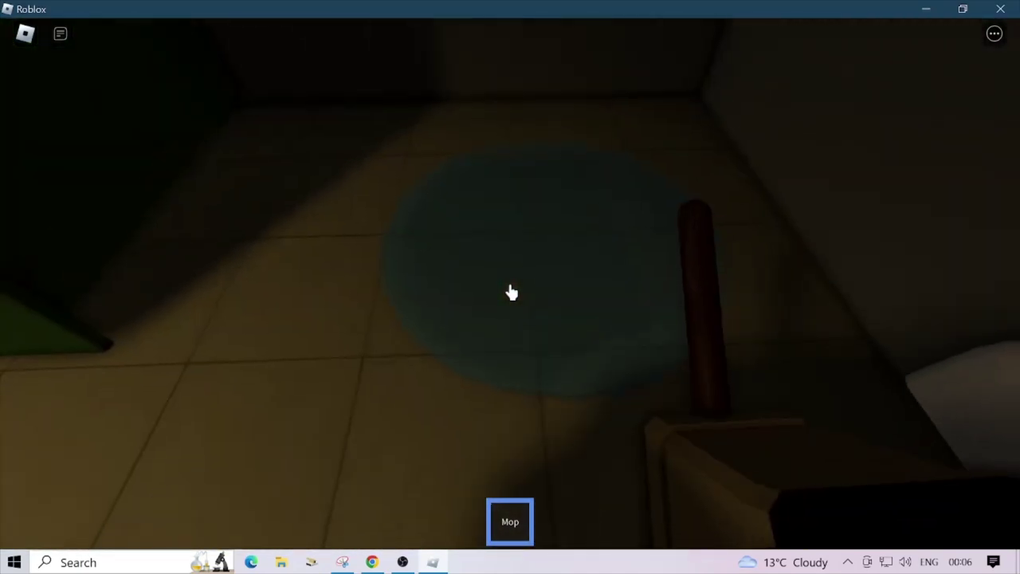
Mop the puddle near the green stalls and check the bathroom floor for more spills.
key("Left")
key("Left")
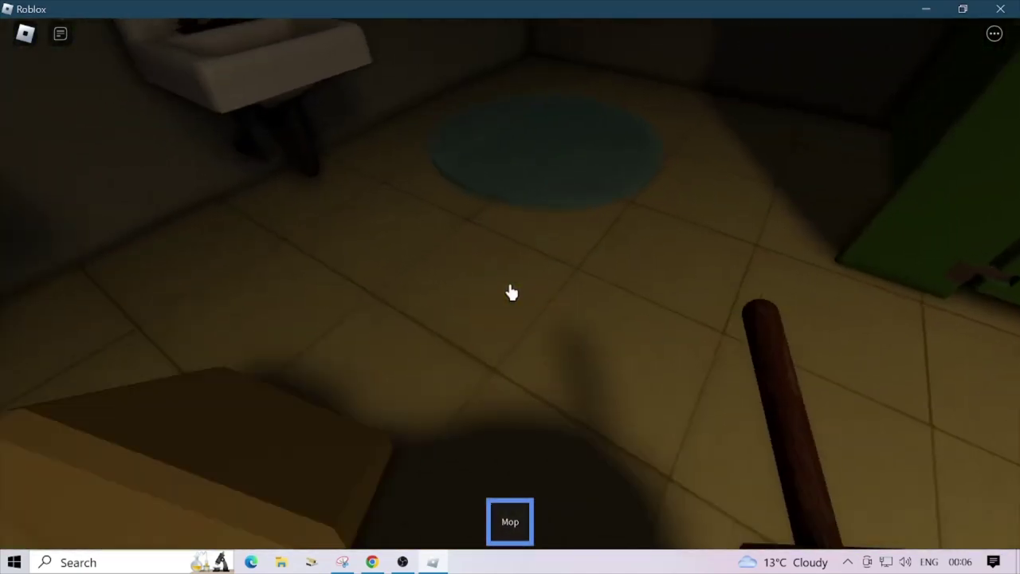
key("Right")
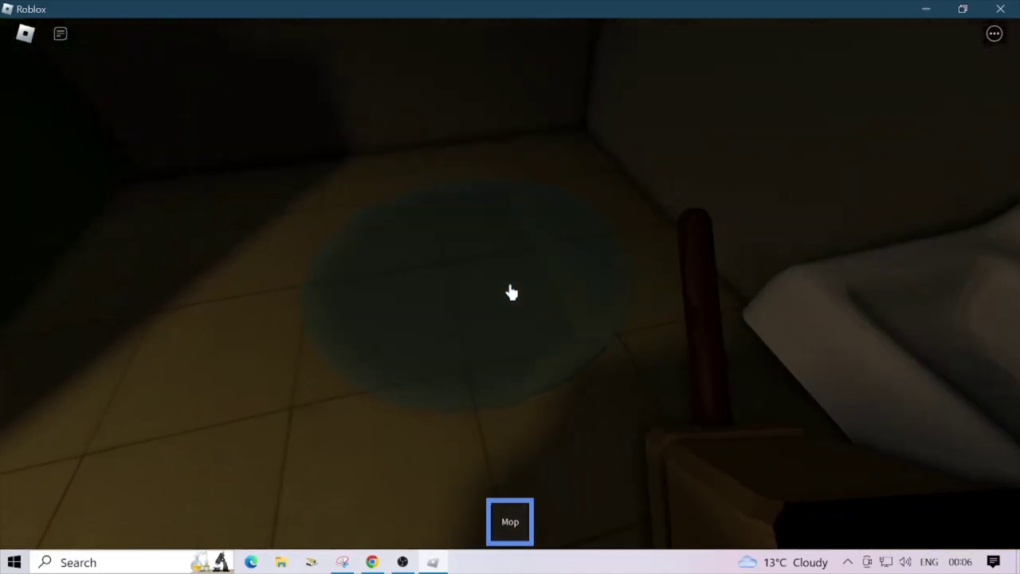
key("Left")
key("w")
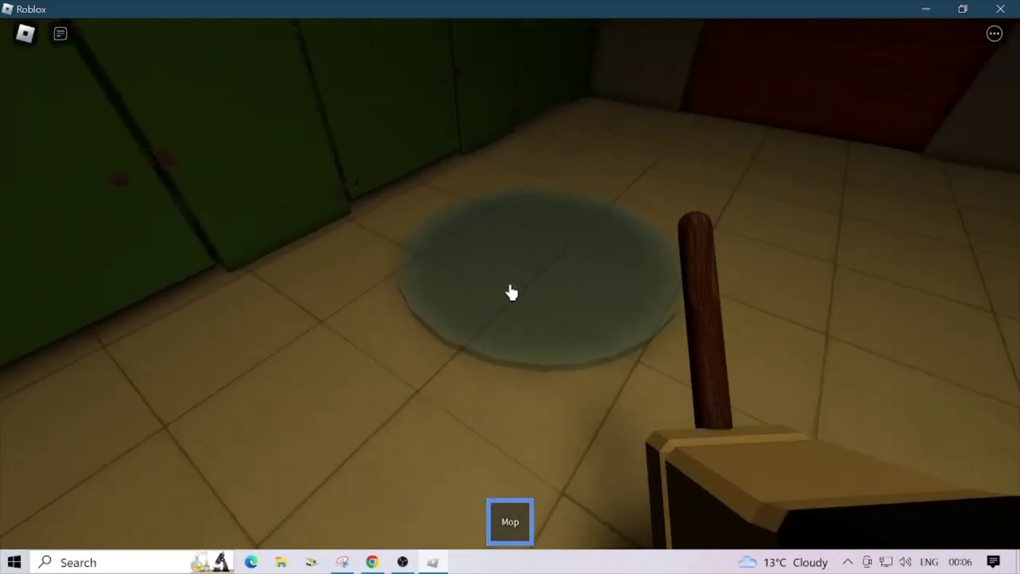
key("Left")
key("Left")
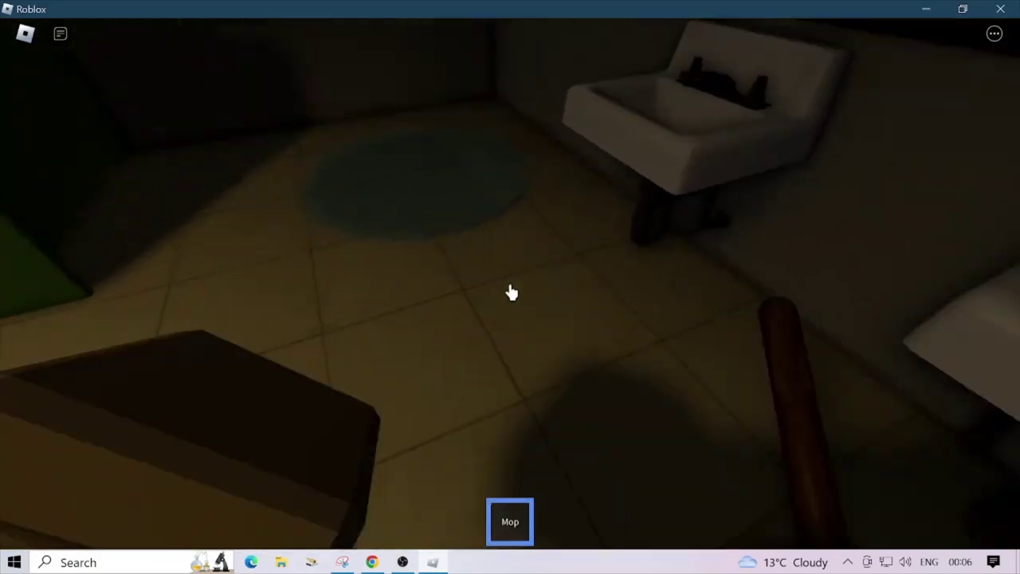
key("Right")
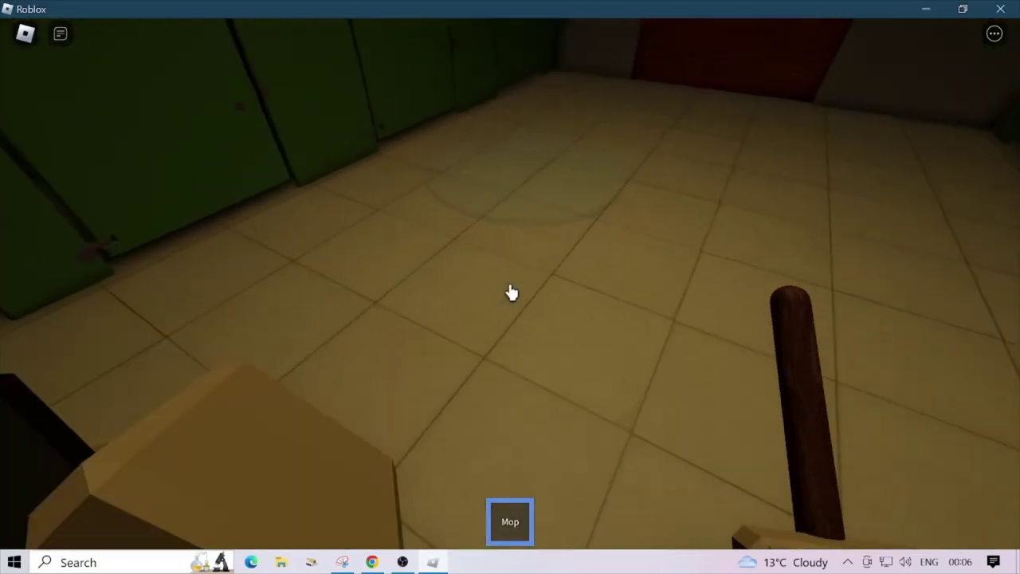
key("Left")
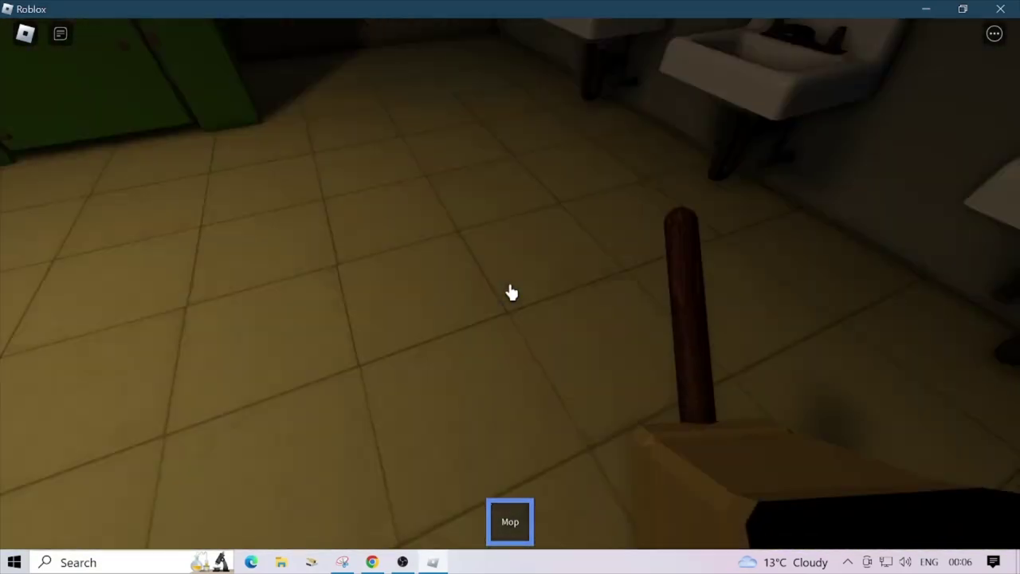
key("Right")
key("Left")
key("Right")
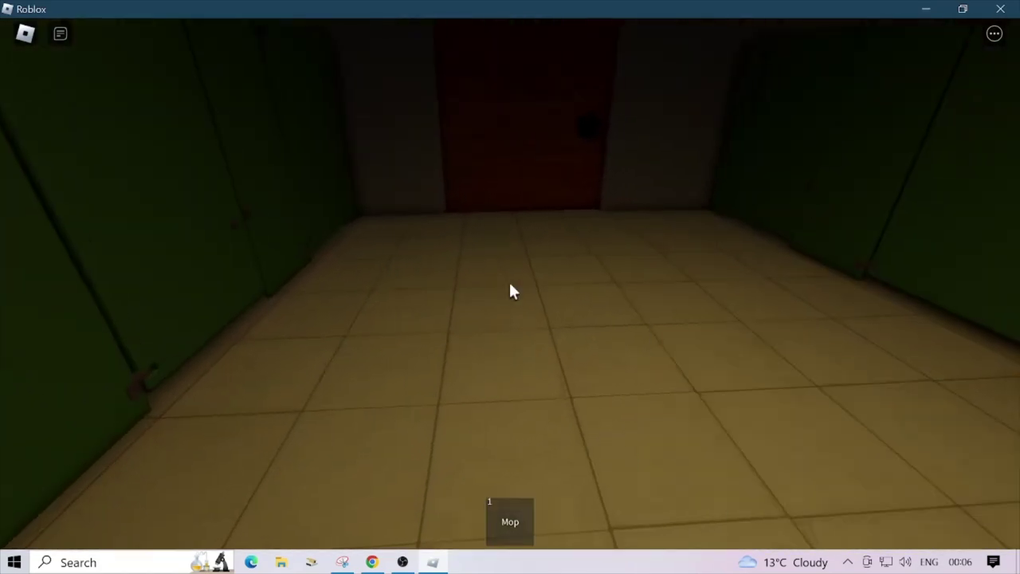
Leave through the red bathroom door and return to the back room by the food boxes.
key("Up")
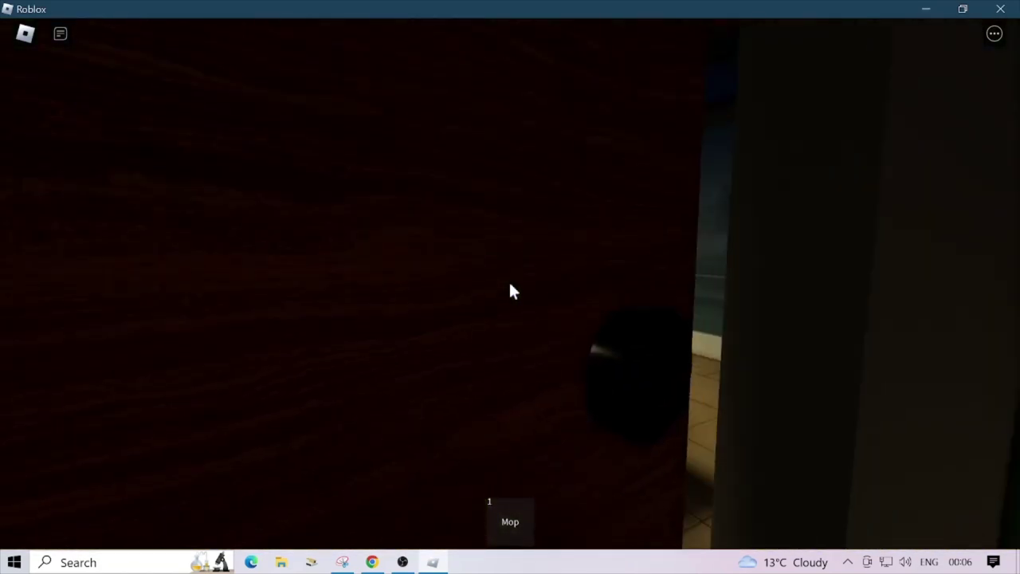
key("Right")
key("Left")
key("Left")
key("Right")
key("Up")
key("Up")
key("Right")
key("Left")
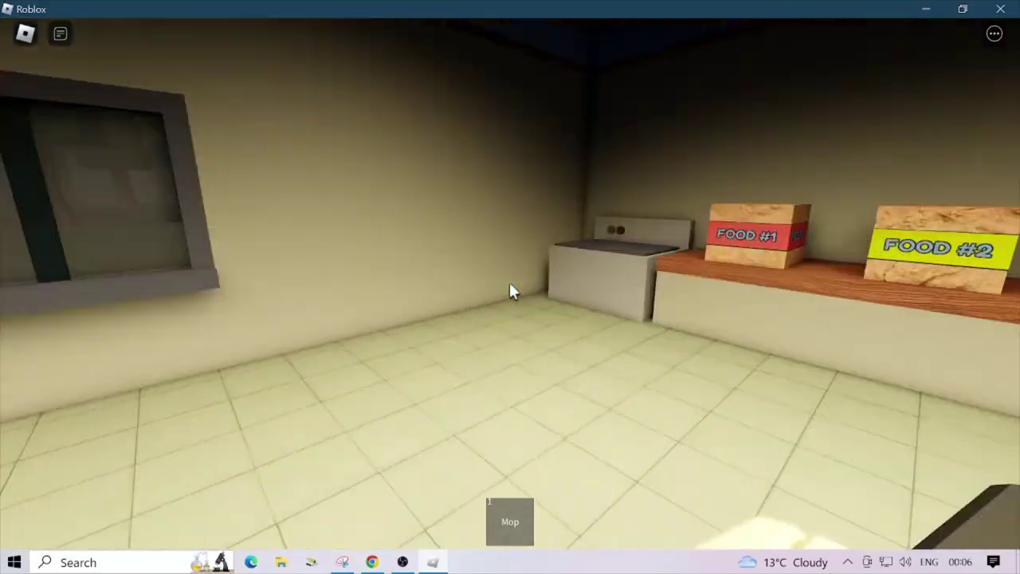
Take the next customer's order, then deliver the Food #3 box through the window.
key("Up")
key("Up")
key("e")
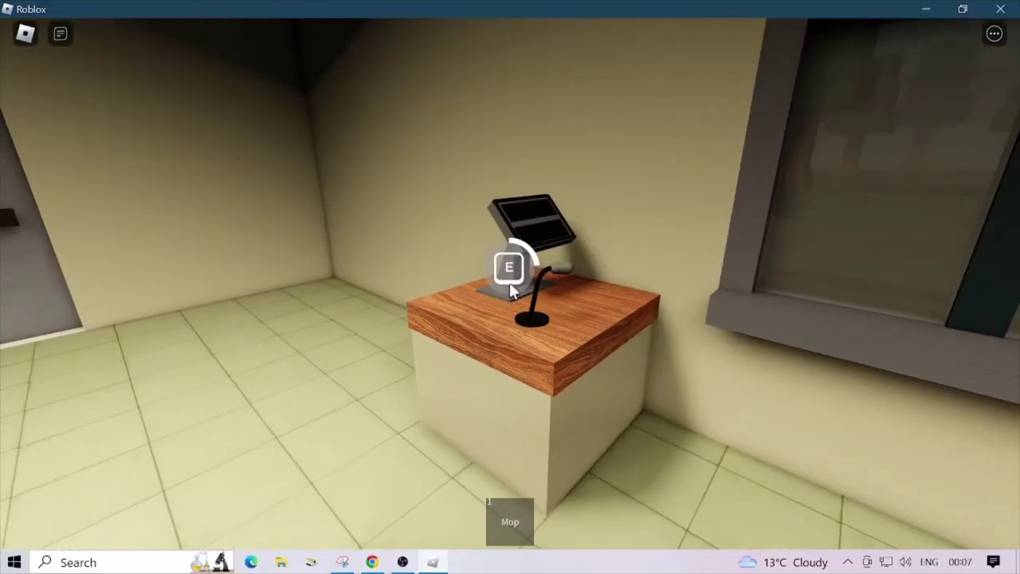
key("Right")
key("Up")
key("Up")
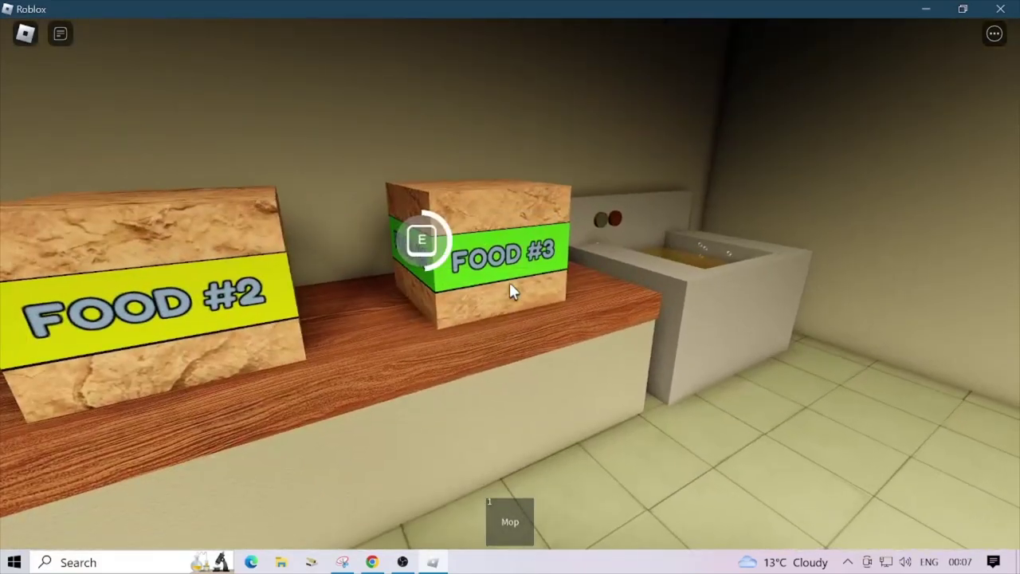
key("e")
key("Left")
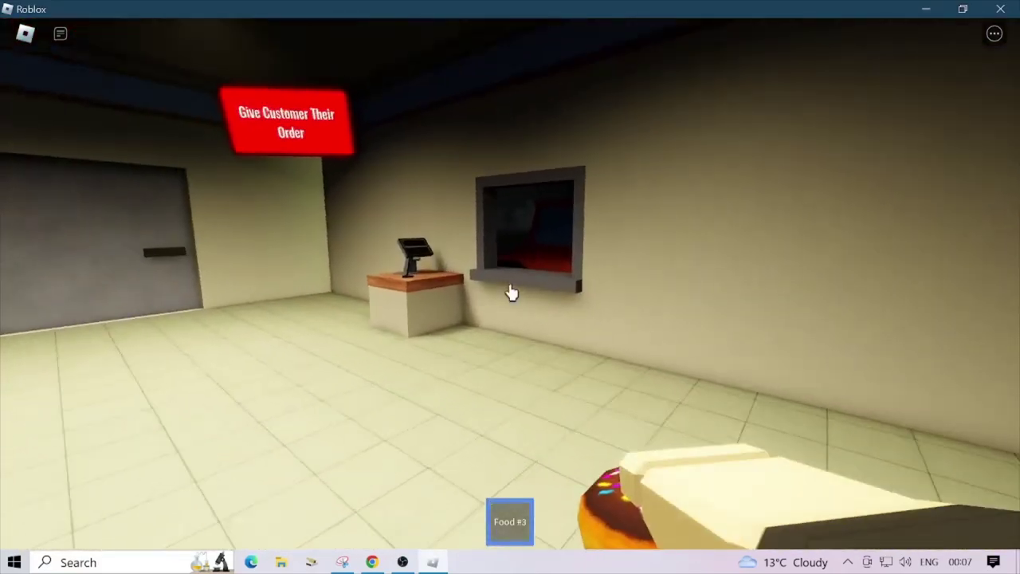
key("Up")
key("Up")
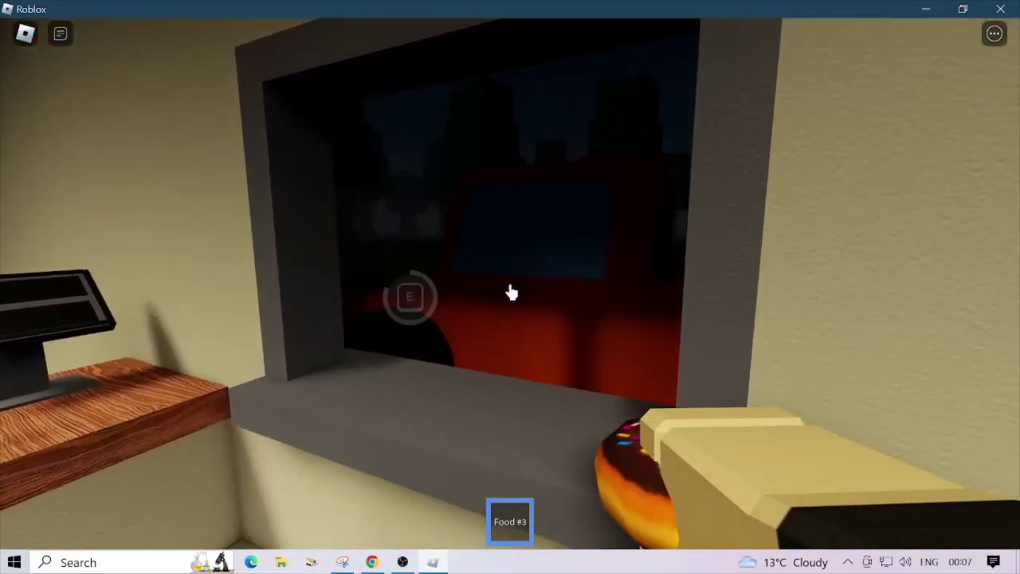
key("e")
key("Left")
key("Down")
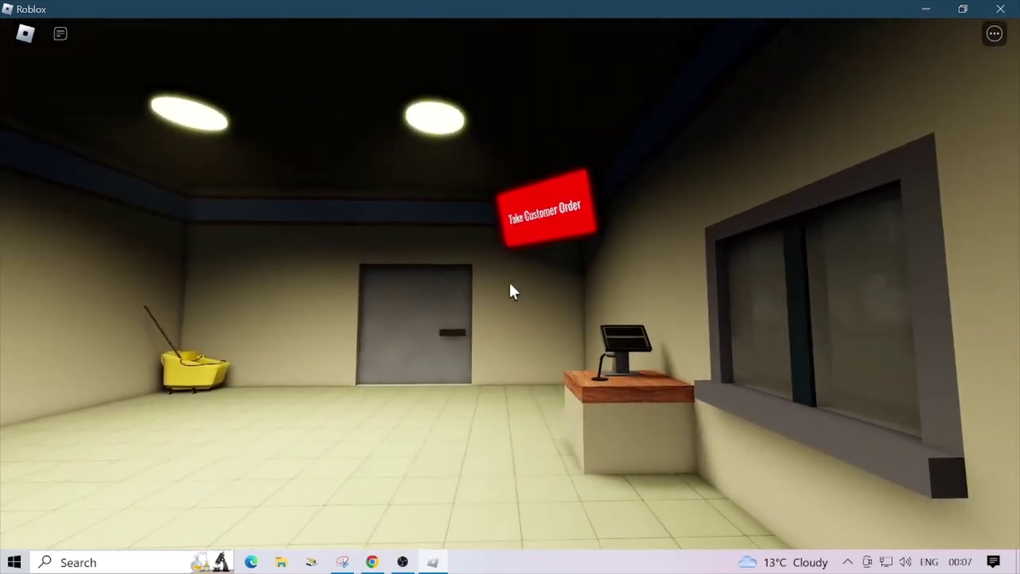
Take the customer's order at the register and go through the wooden door.
key("Right")
key("Up")
key("e")
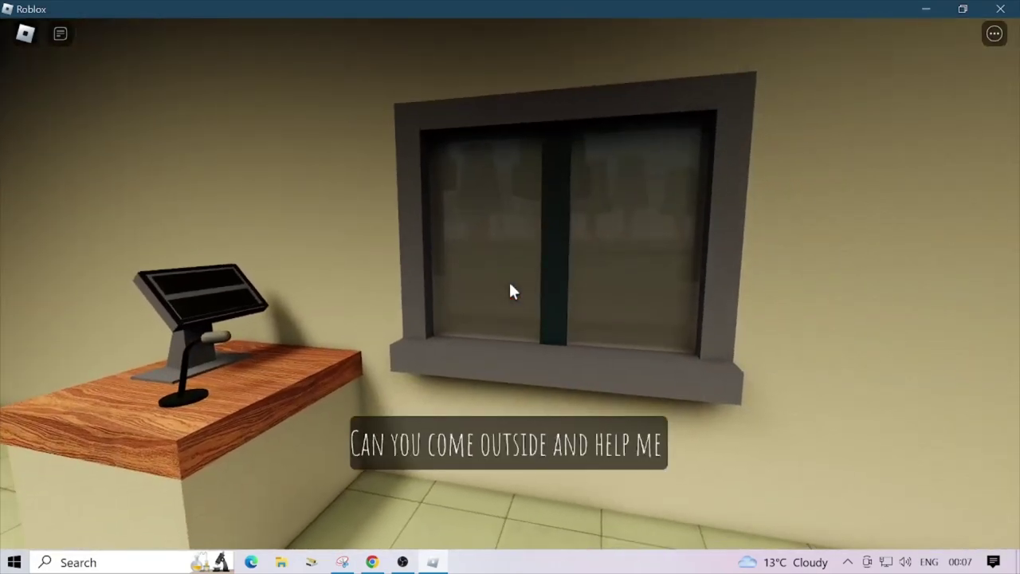
key("Left")
key("Left")
key("Left")
key("Up")
Cross the dining room and exit through the glass doors onto the dark road.
key("Right")
key("Right")
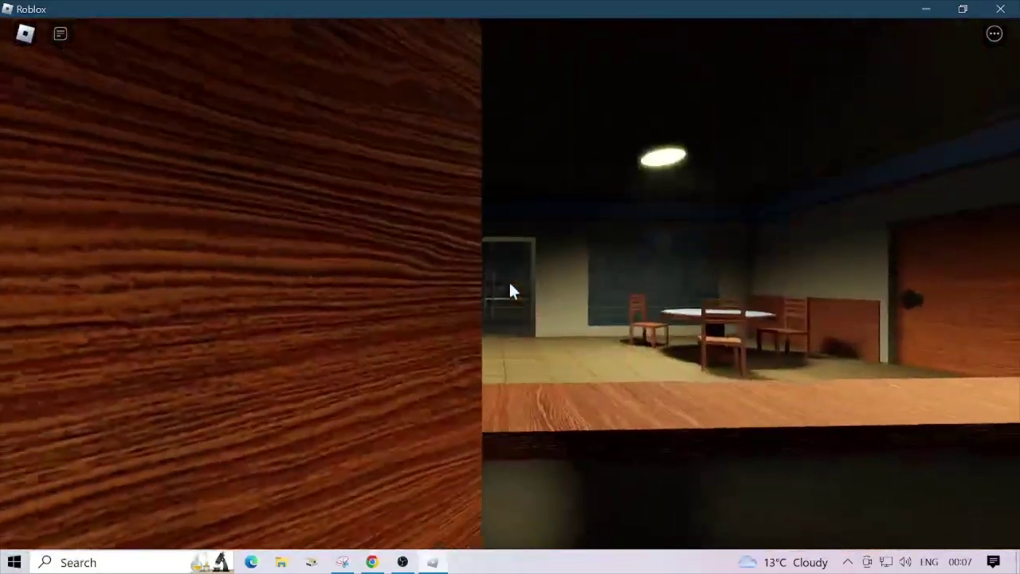
key("Up")
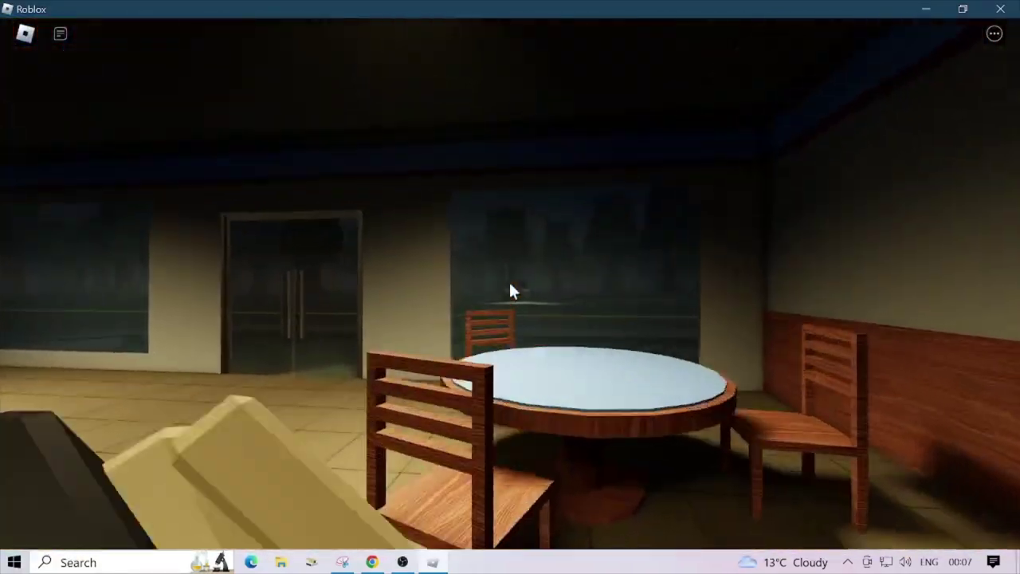
key("Left")
key("Left")
key("Up")
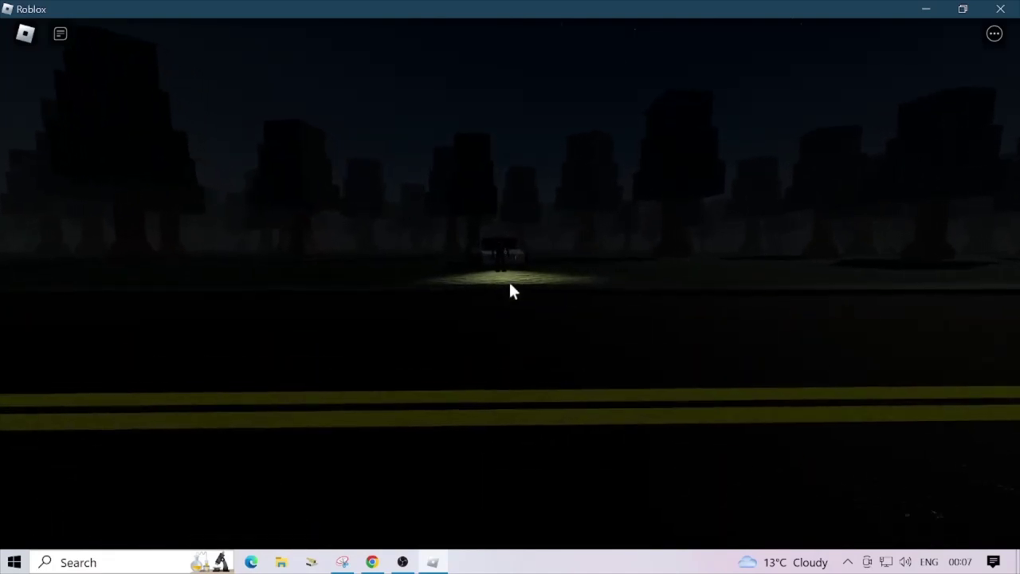
key("Up")
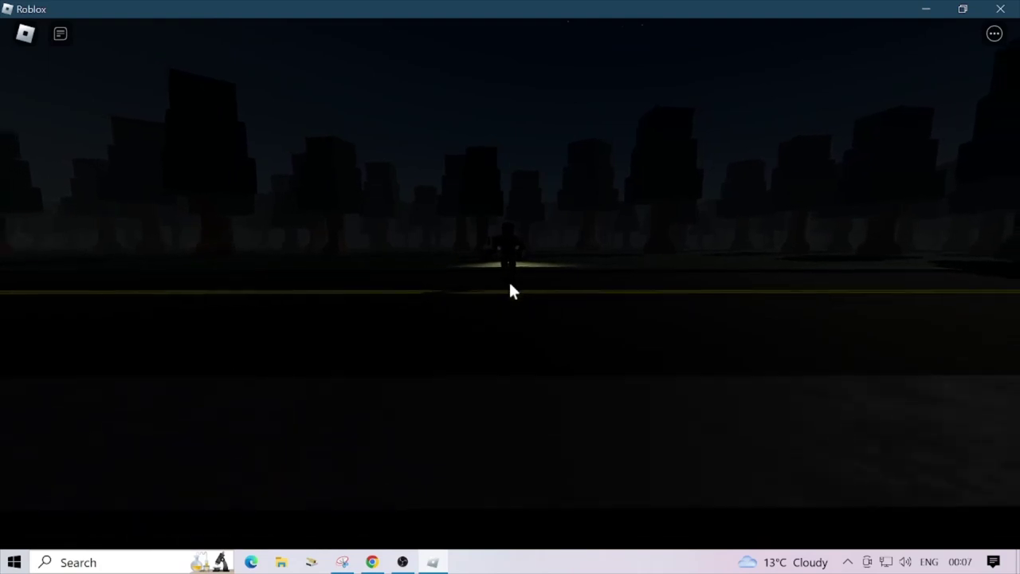
Retreat inside and return through the back room to the kitchen.
key("Down")
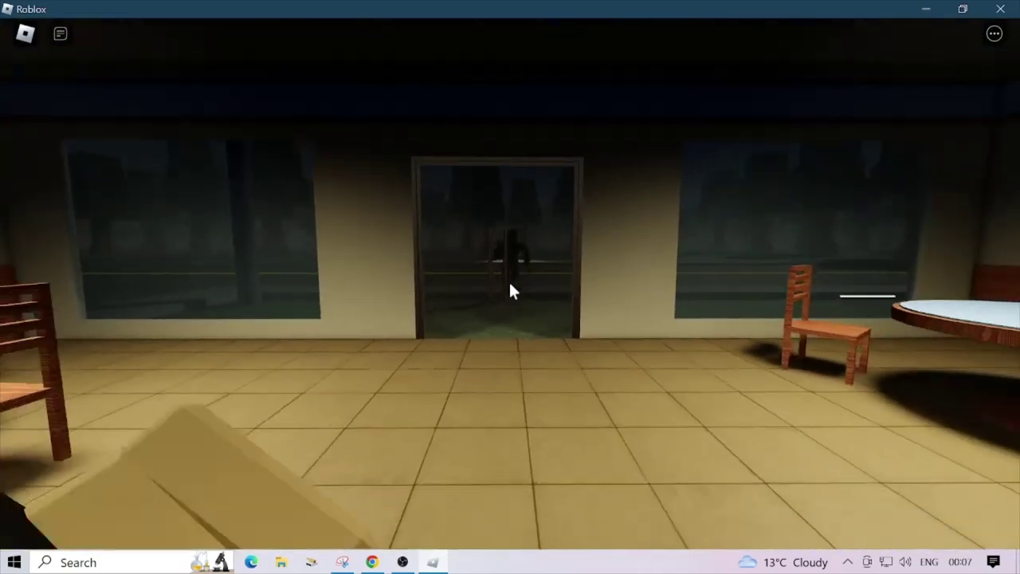
key("Down")
key("Right")
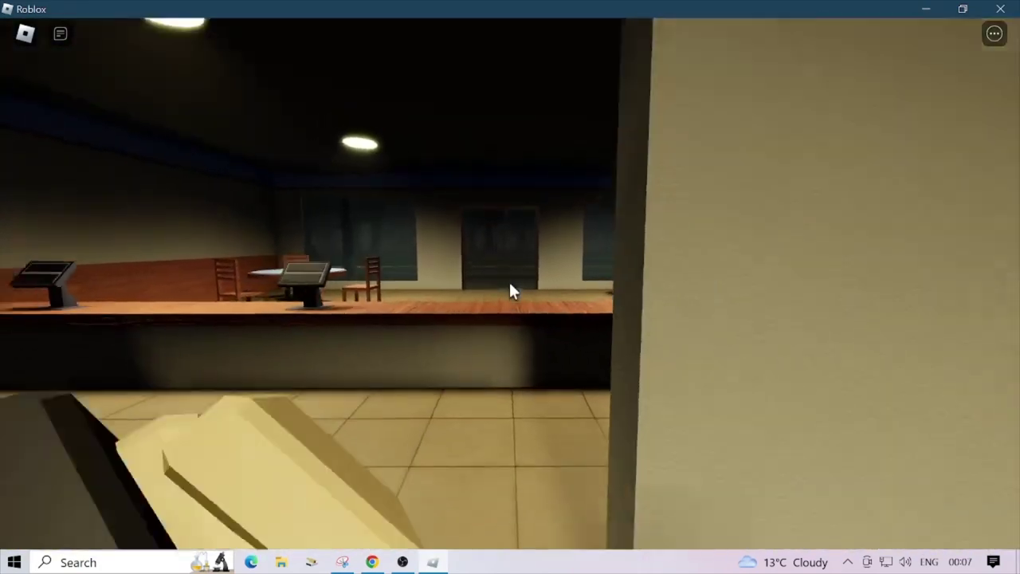
key("Up")
Turn and sidestep around the kitchen, then walk toward the order register.
key("Down")
key("Right")
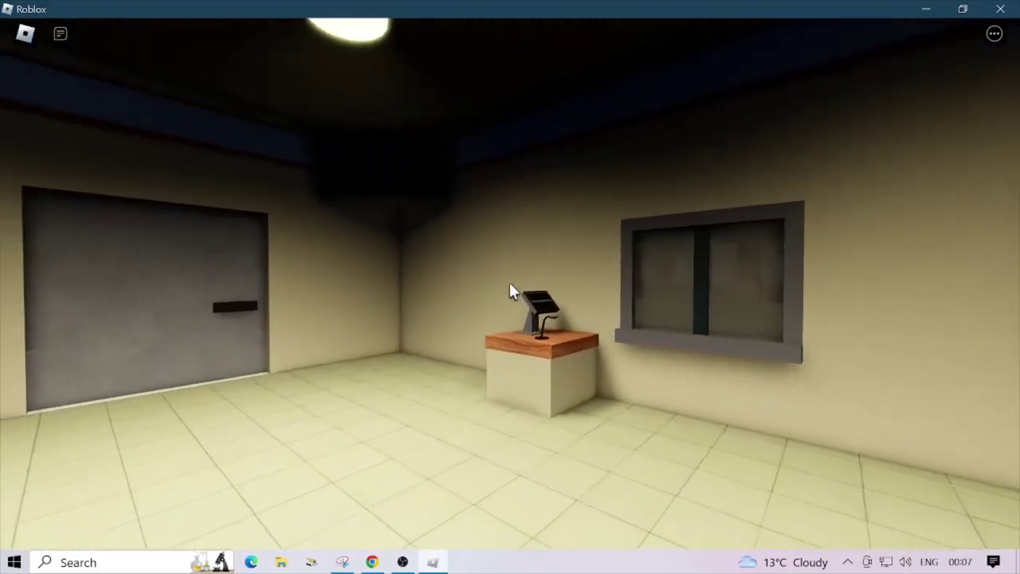
key("Left")
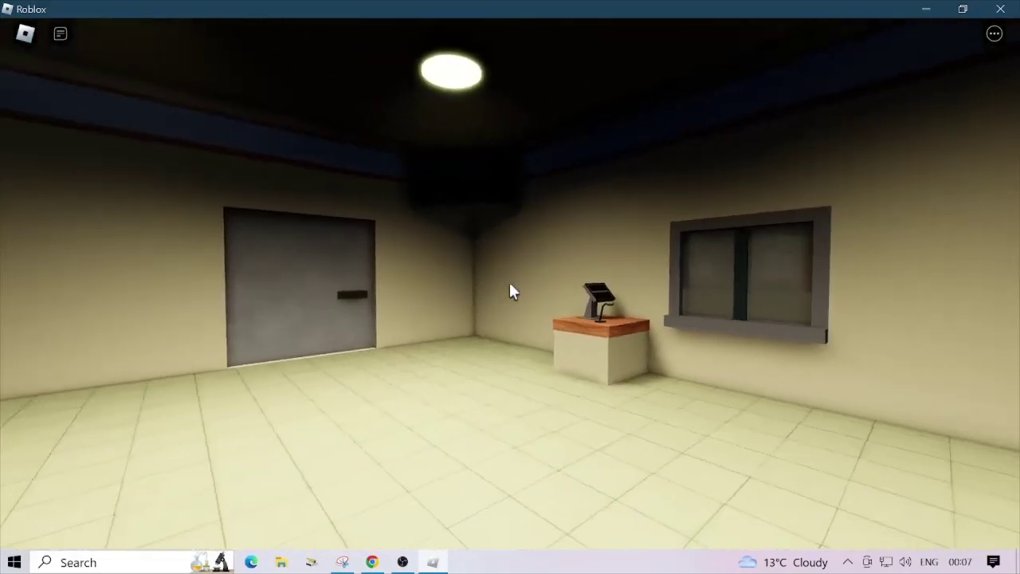
key("a")
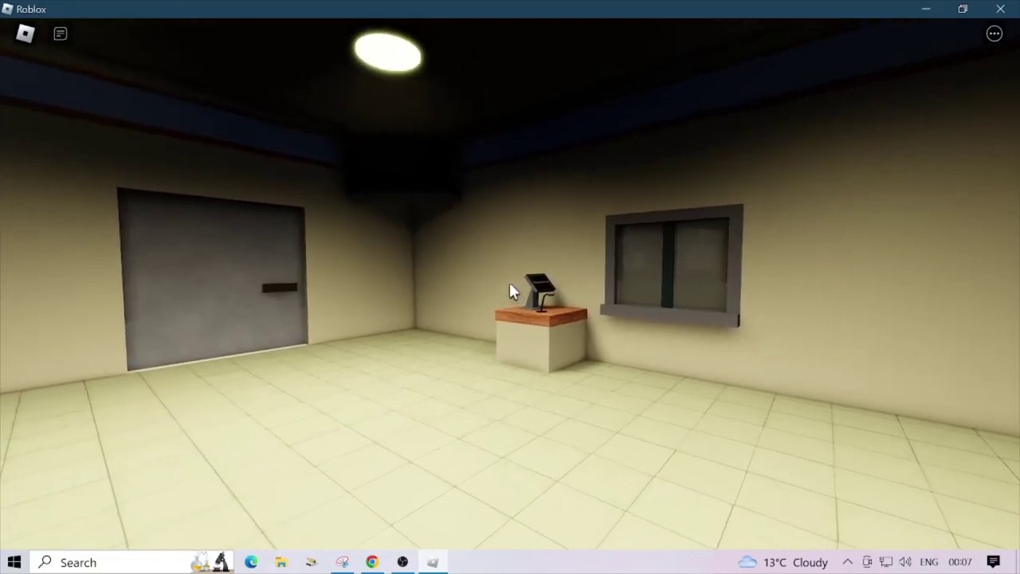
key("a")
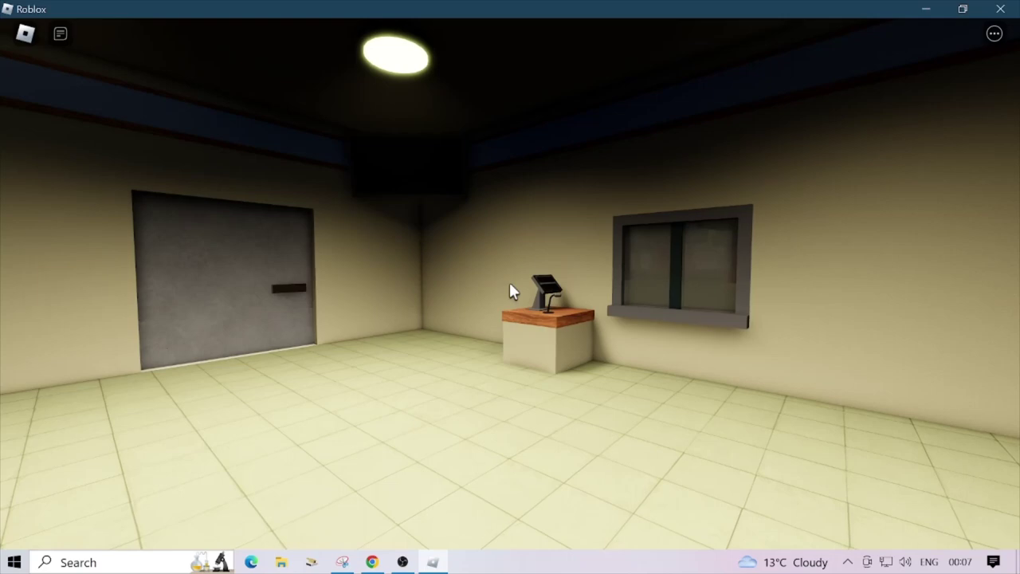
key("w")
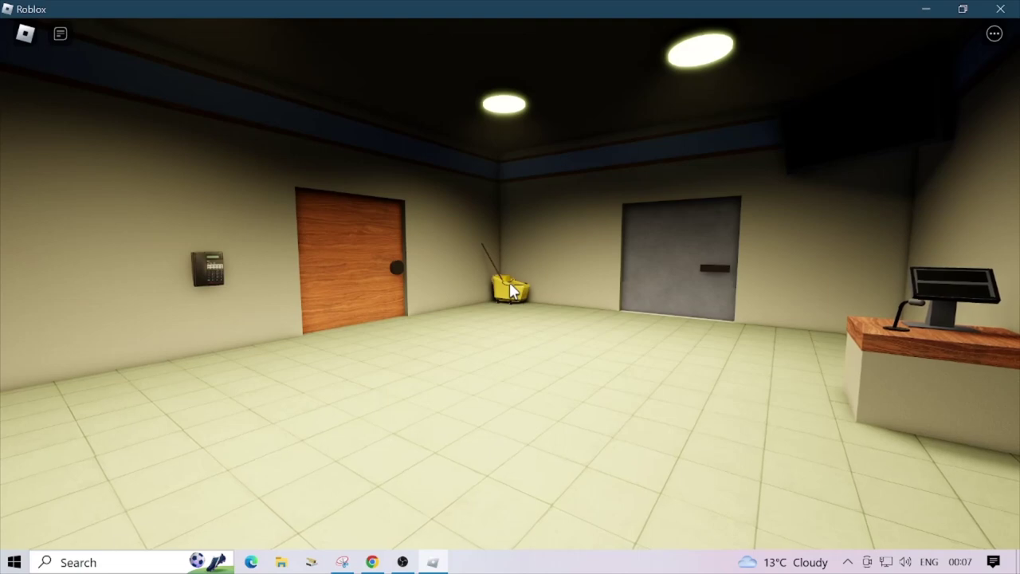
Take the register order, carry the Food #3 box to the window, hand it over, then back away.
key("w")
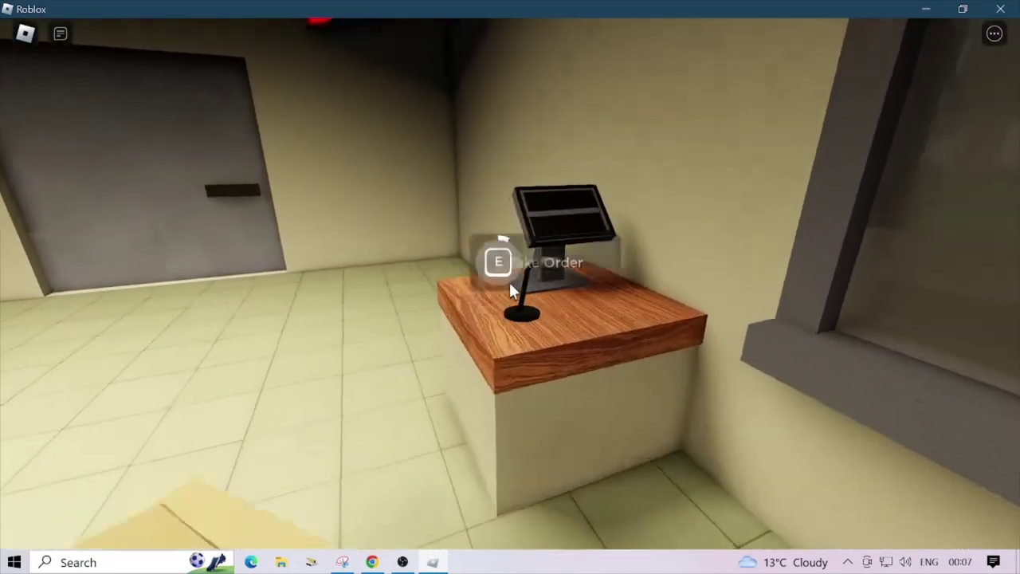
key("e")
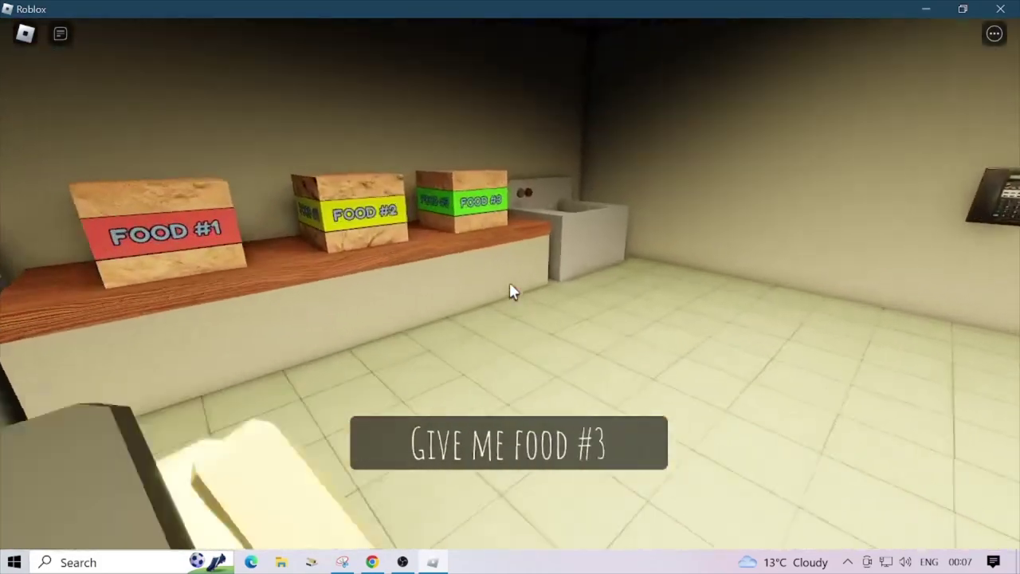
key("w")
key("e")
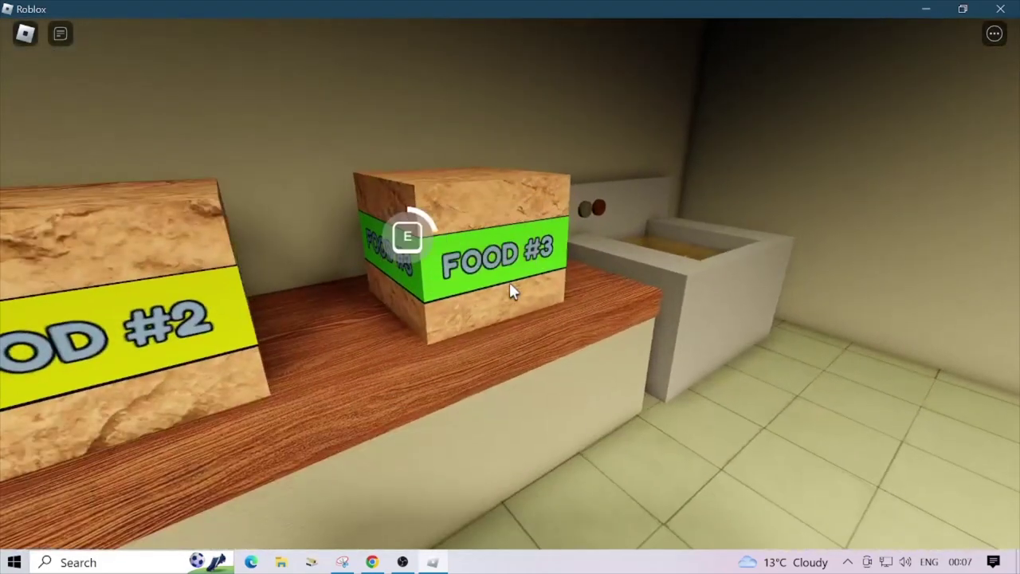
key("1")
key("w")
key("w")
key("e")
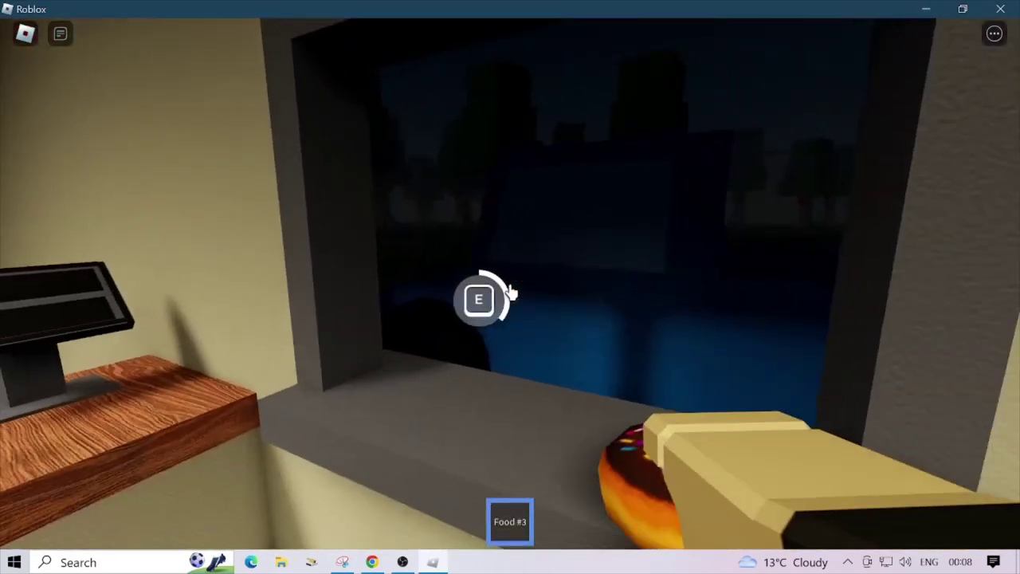
key("s")
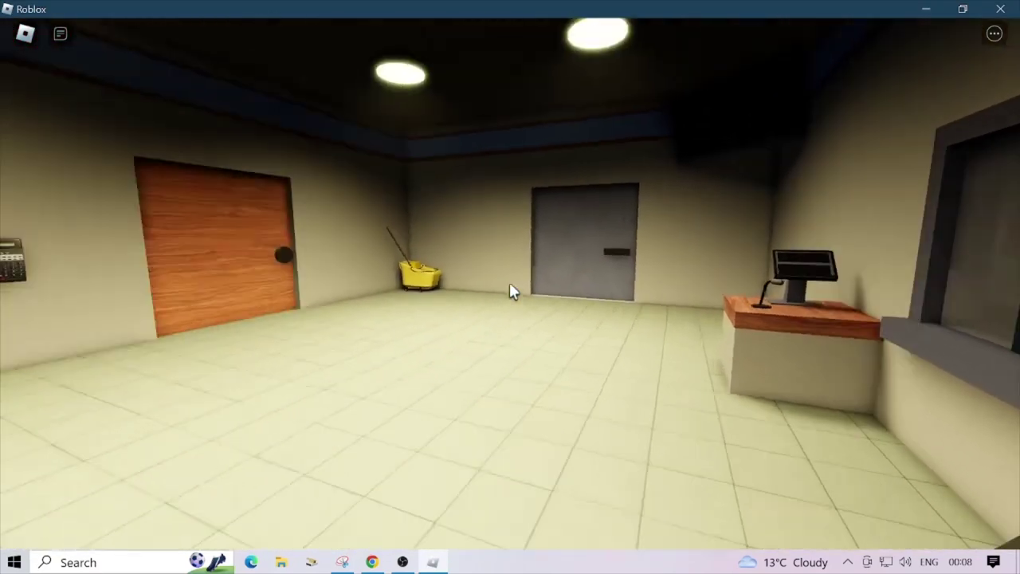
key("d")
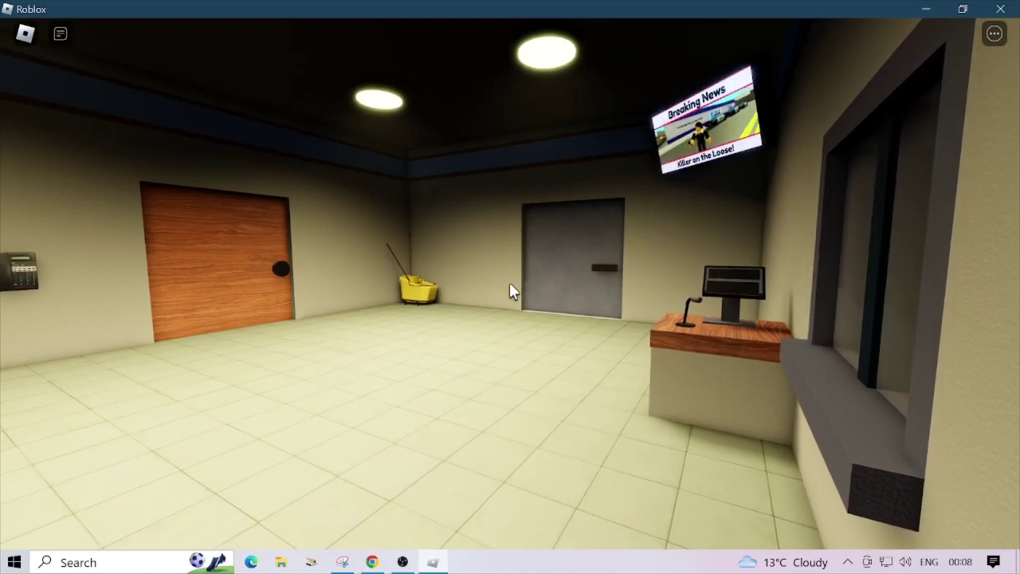
Step back from the counter and move over toward the wall.
key("s")
key("d")
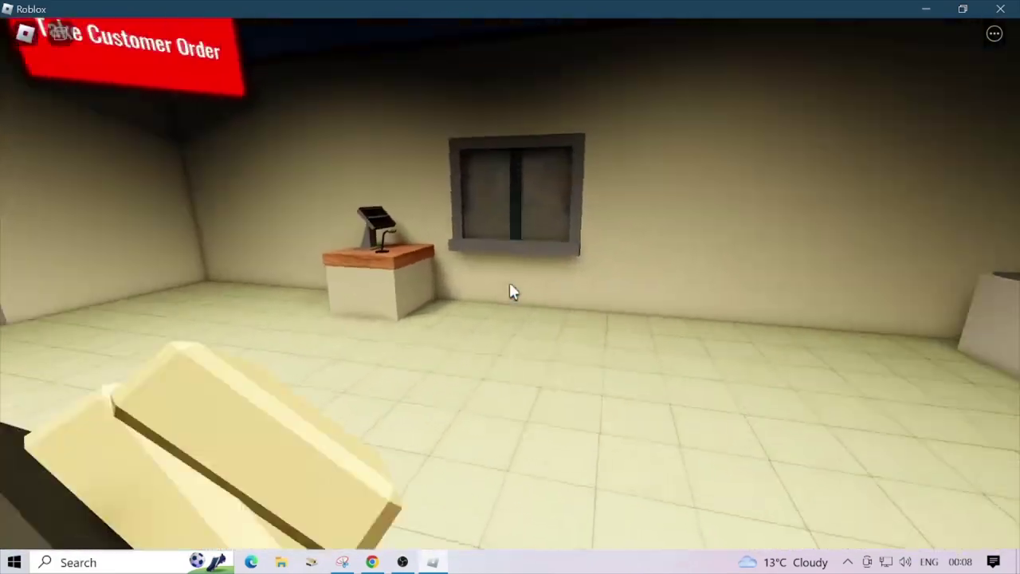
Take the order and hand the Food #2 box through the window.
key("e")
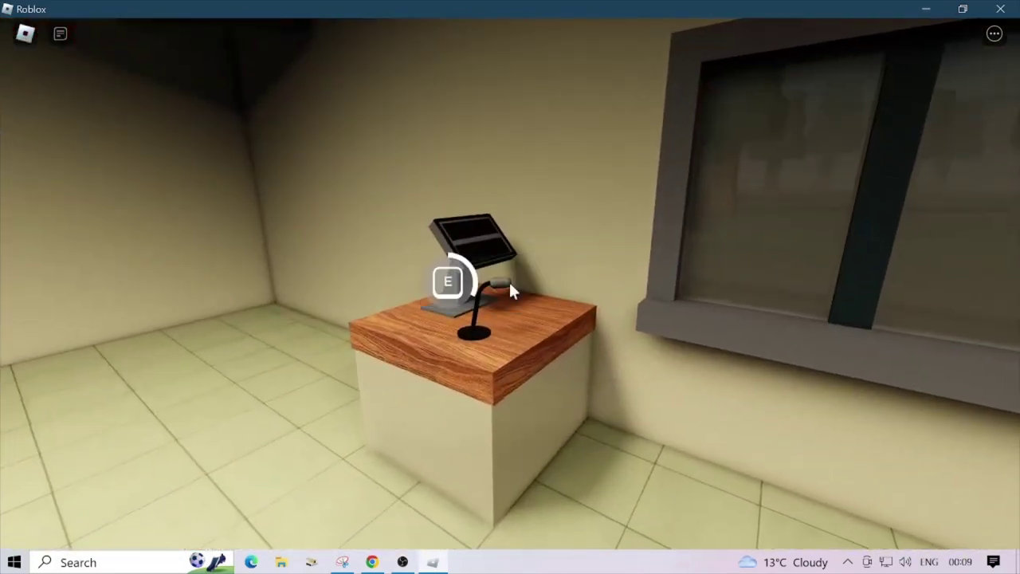
left_click(510, 292)
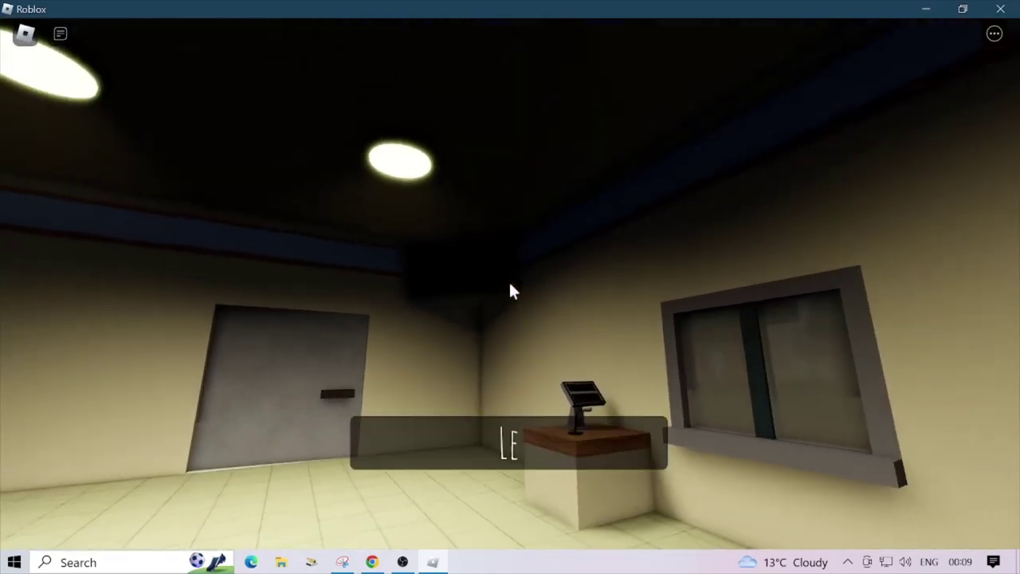
key("e")
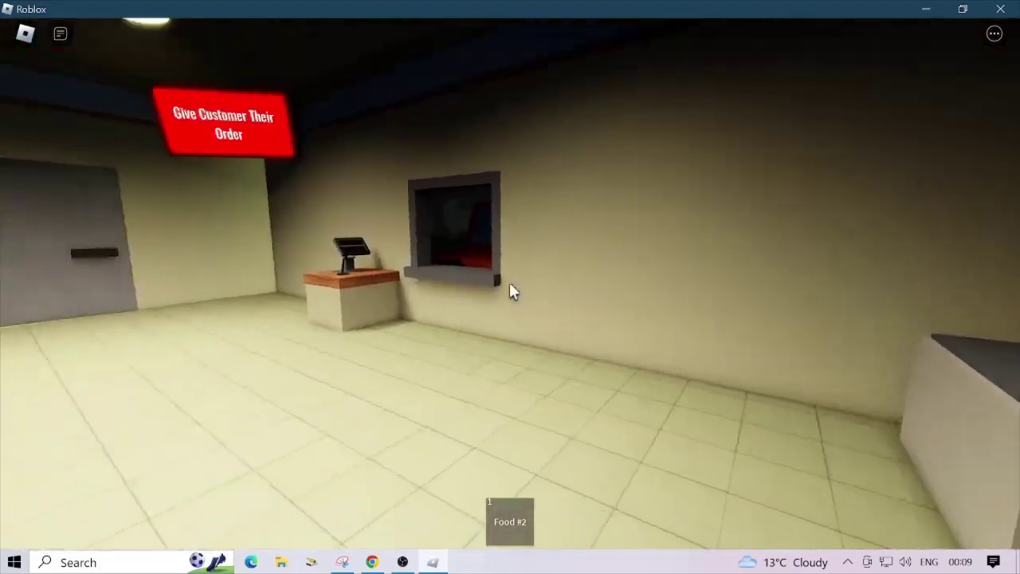
key("w")
key("1")
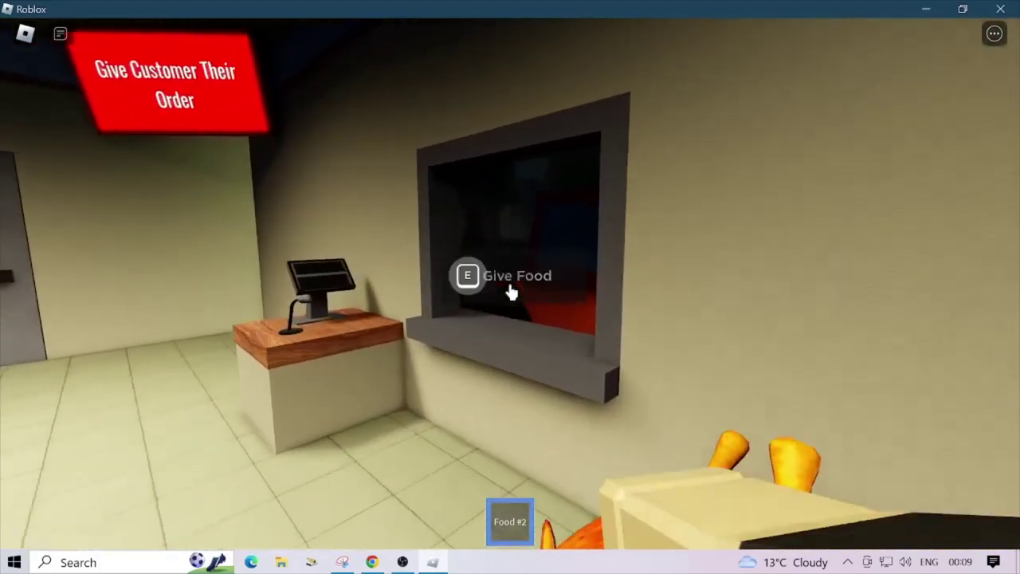
key("e")
Back away from the window and go through the wooden door to the counter room.
key("s")
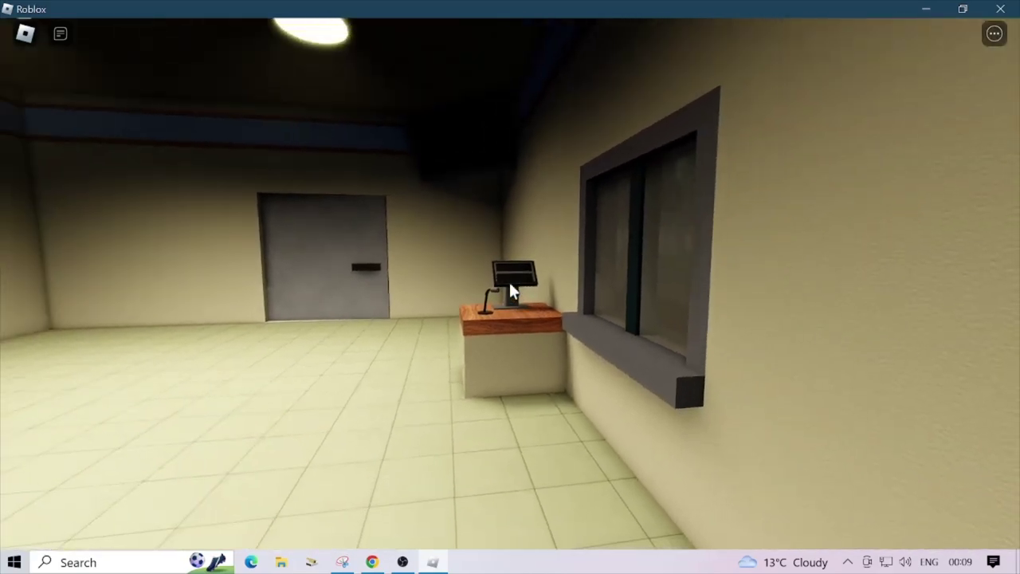
key("1")
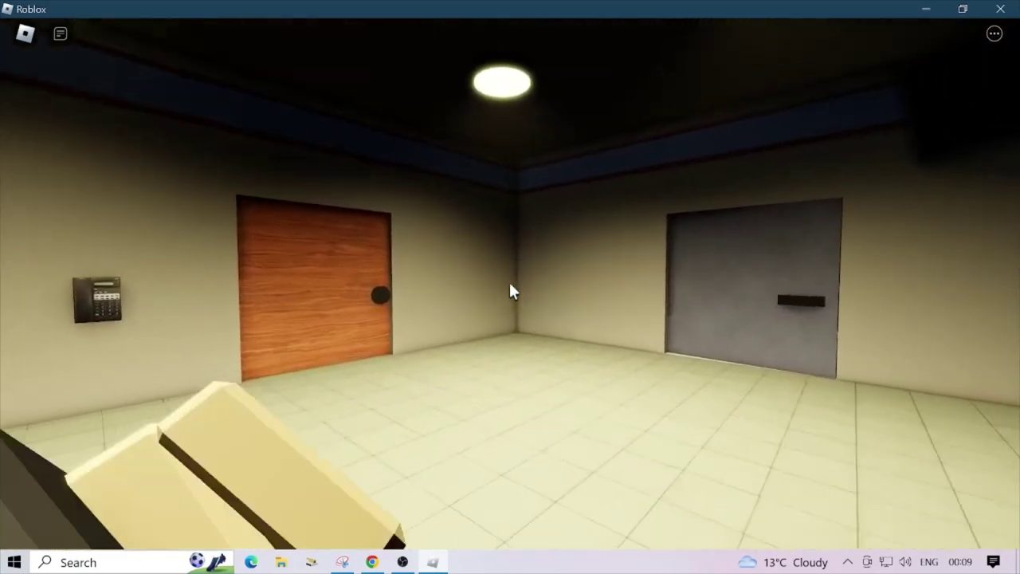
key("w")
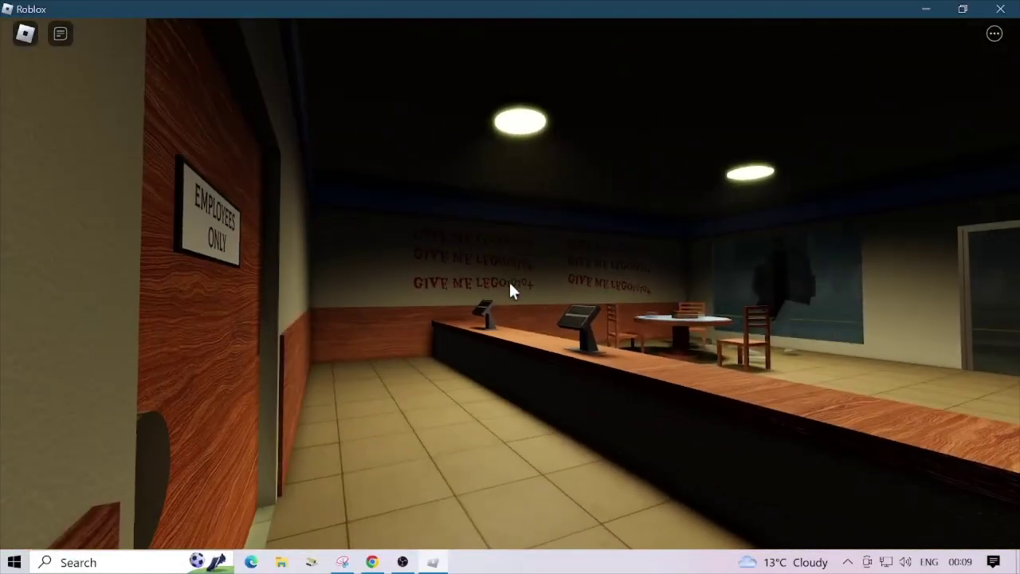
Walk through the Employees Only door, answer the ringing wall phone, and equip the held item.
key("w")
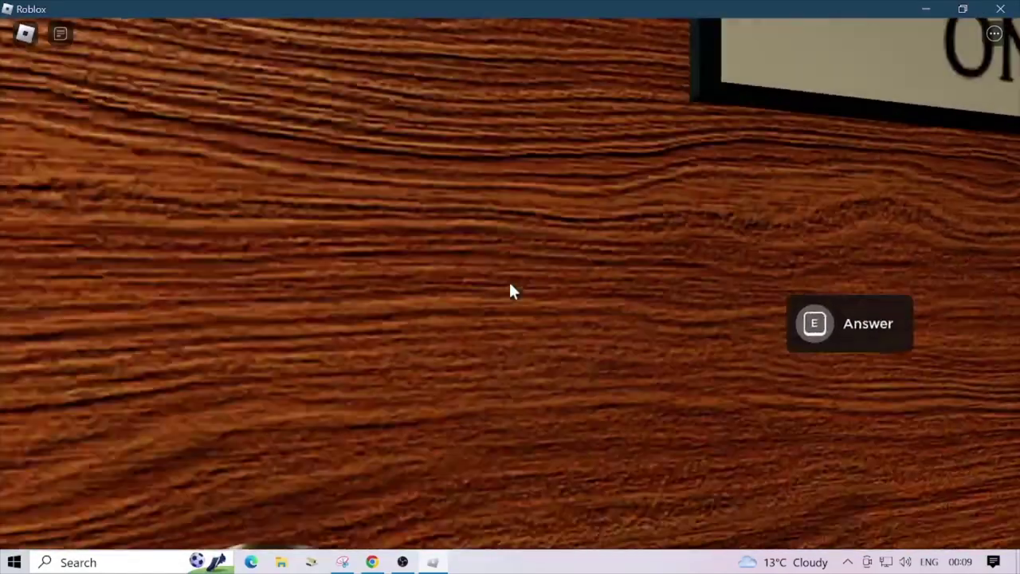
key("w")
key("e")
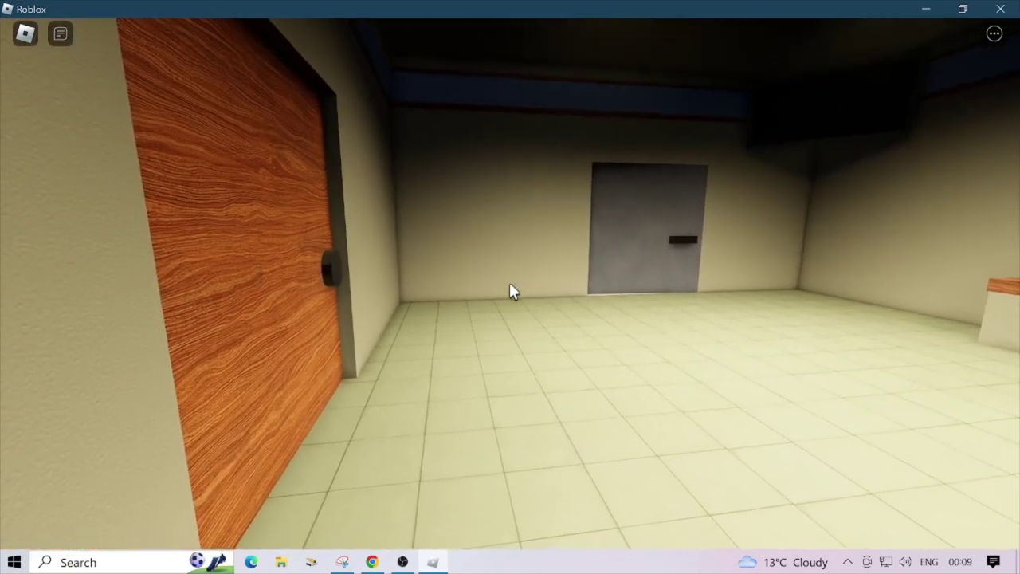
key("1")
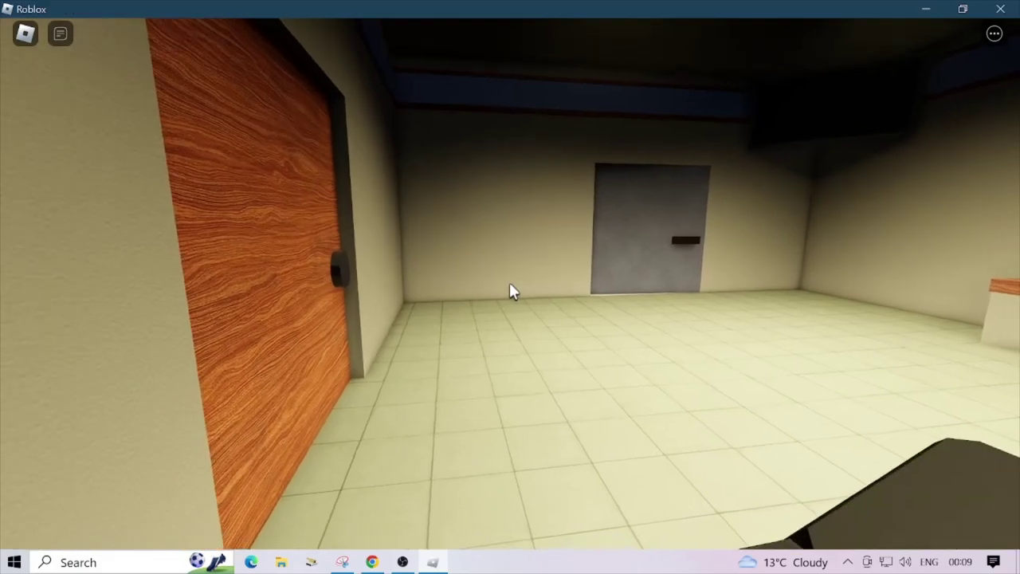
Take down the Employee of the Month picture to reveal the wall safe.
key("w")
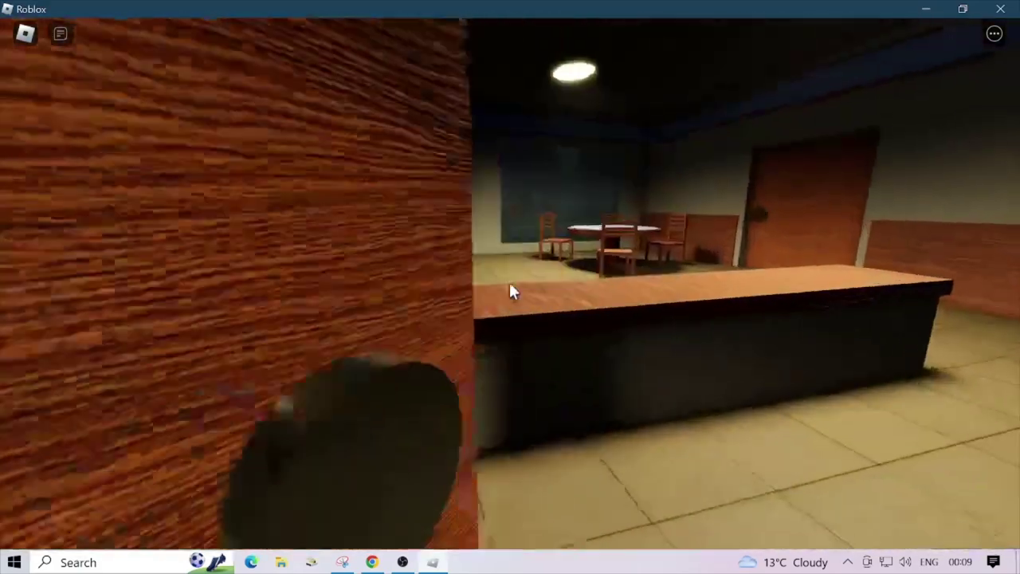
key("w")
key("e")
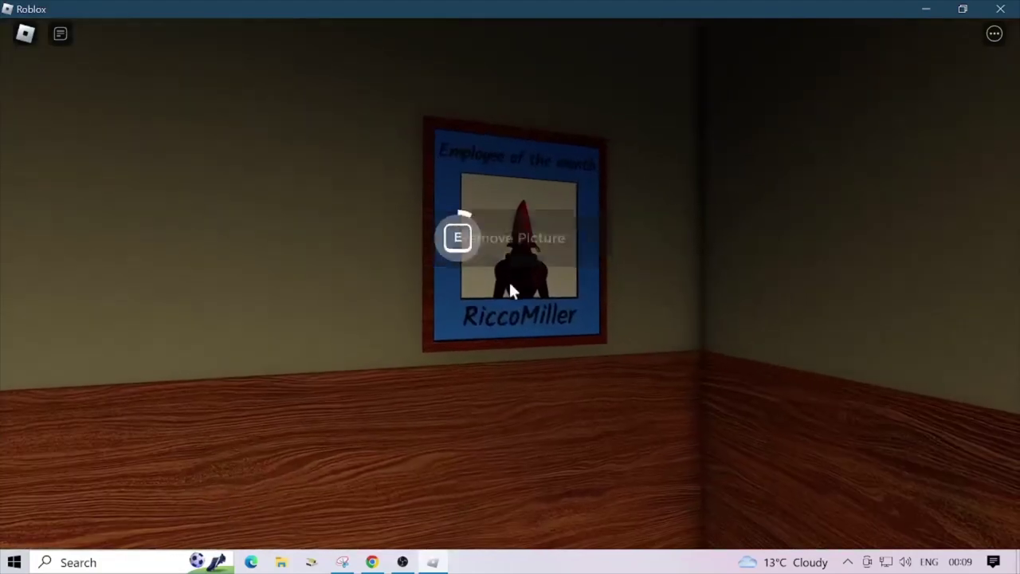
key("e")
Enter the keypad code, open the safe, and take the gun.
key("w")
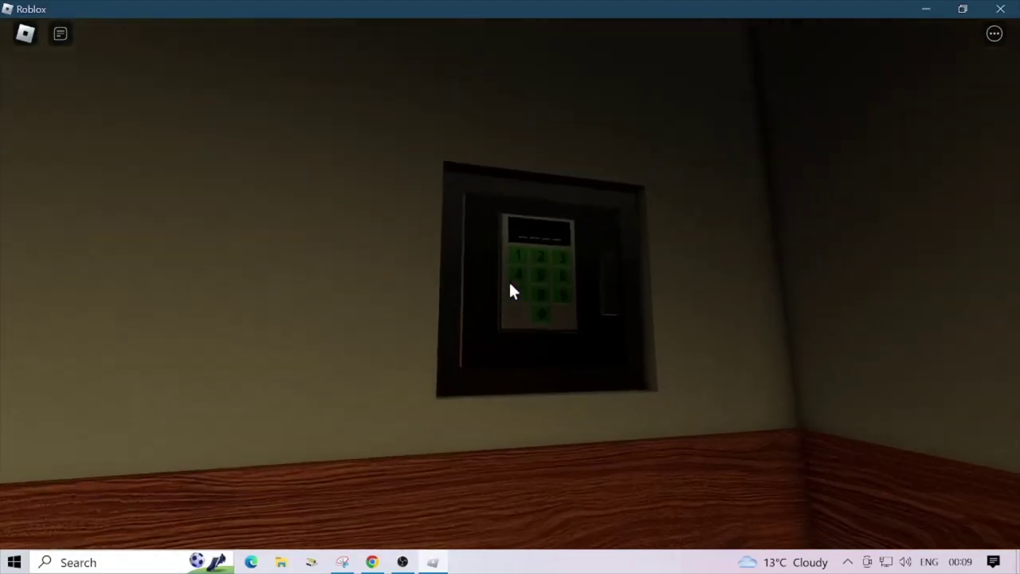
left_click(510, 284)
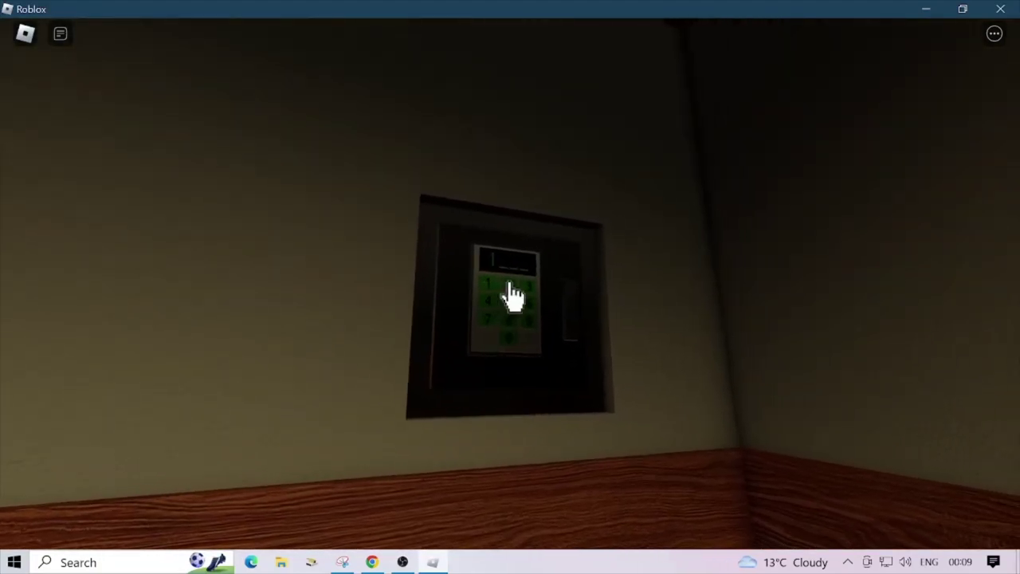
left_click(512, 296)
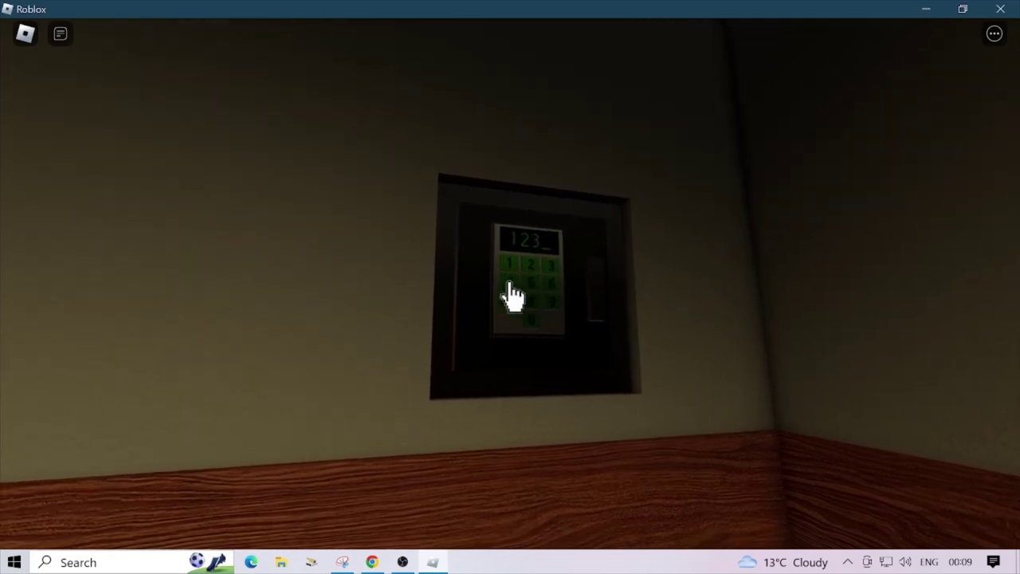
left_click(512, 297)
key("s")
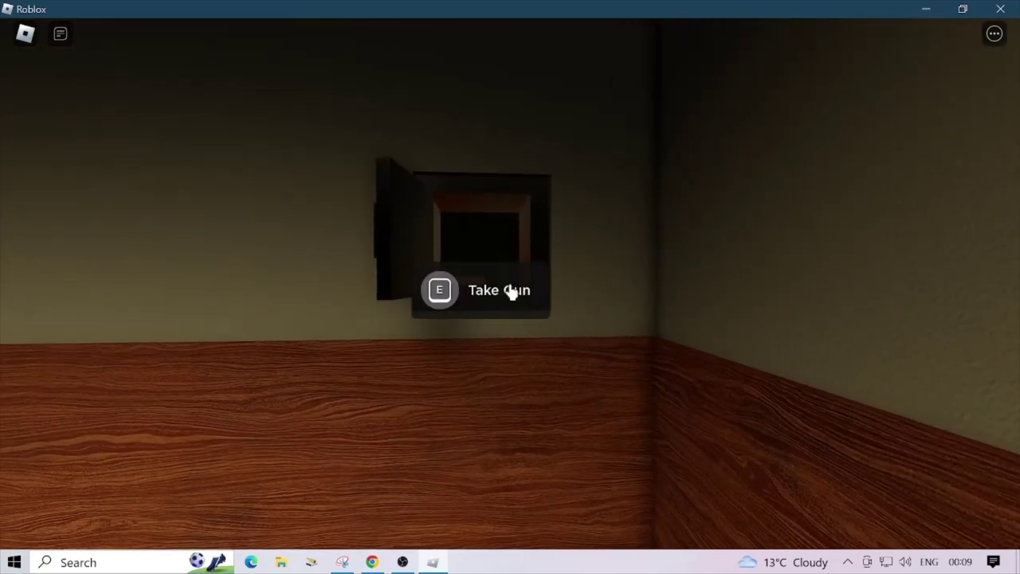
key("e")
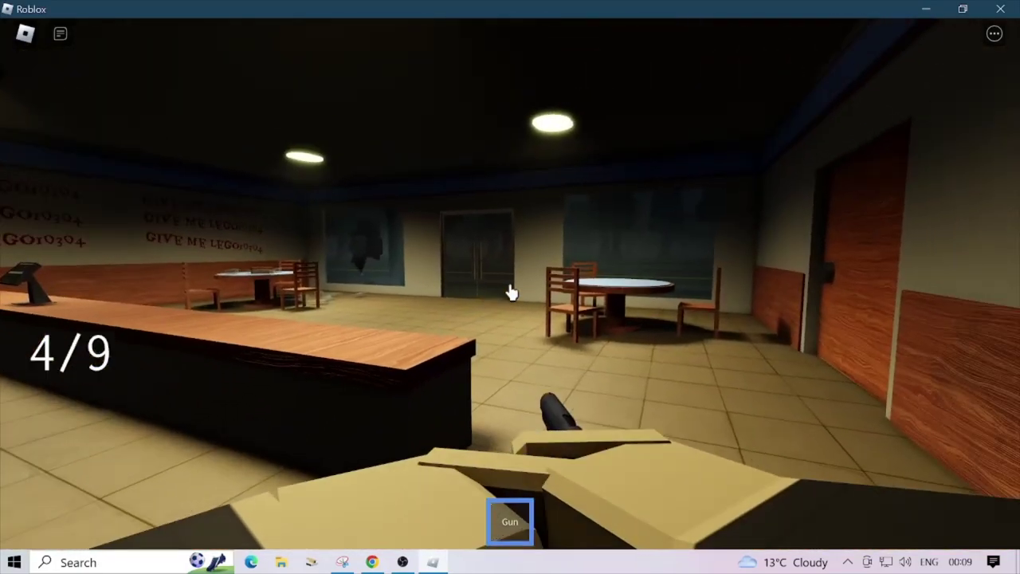
key("w")
key("w")
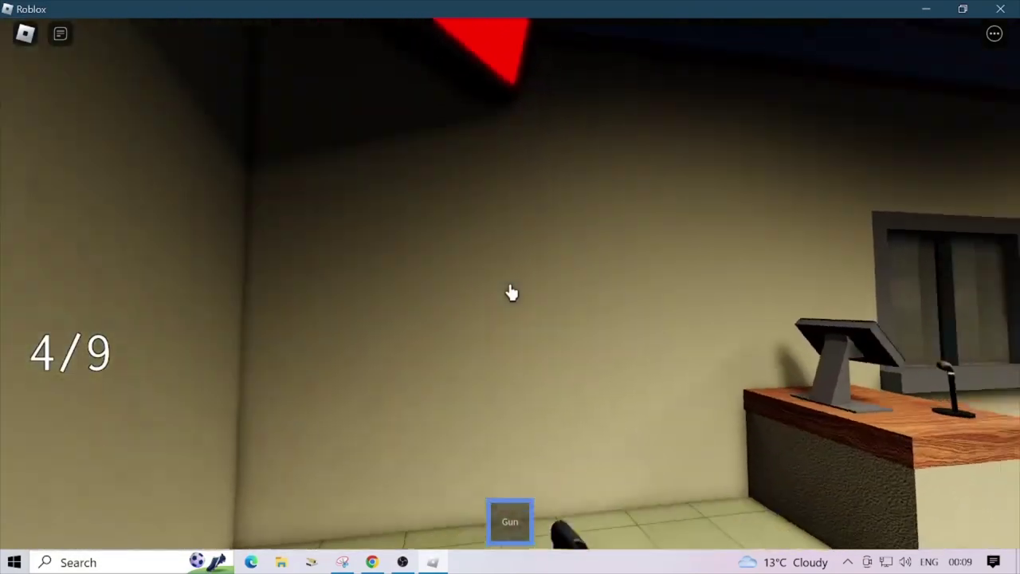
Sidestep around the order room with the gun, watching toward the door.
key("d")
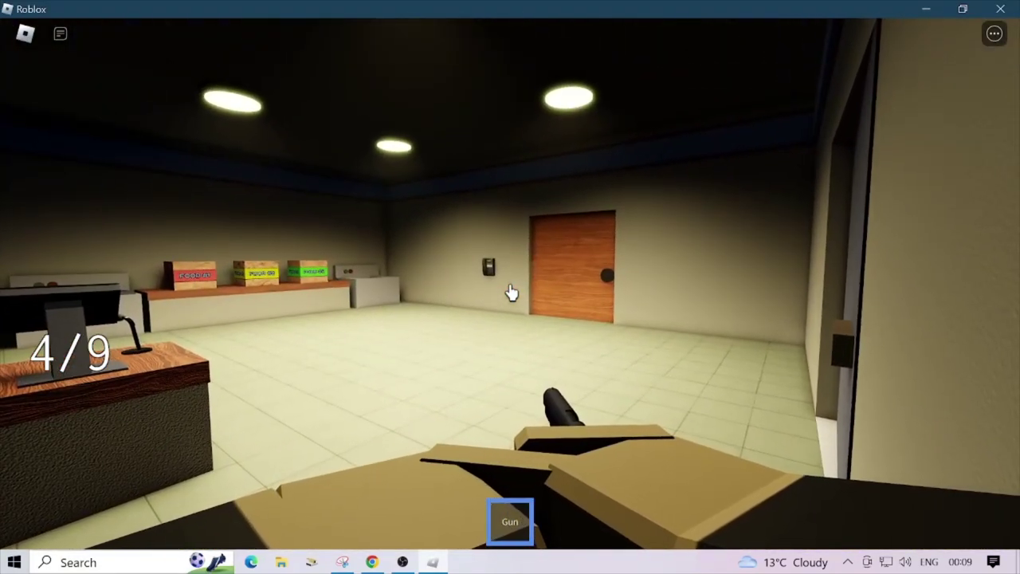
key("d")
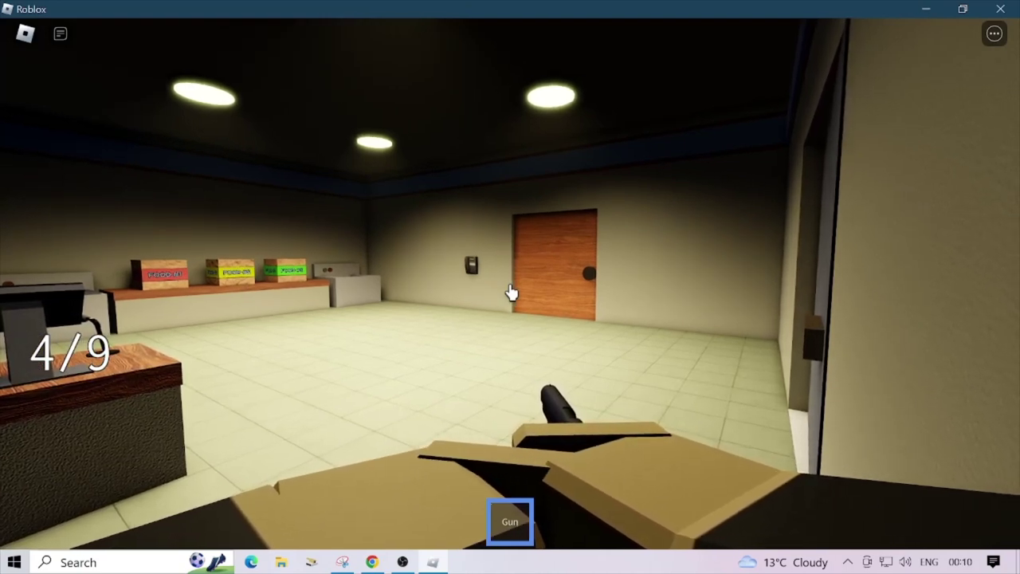
key("Left")
key("Right")
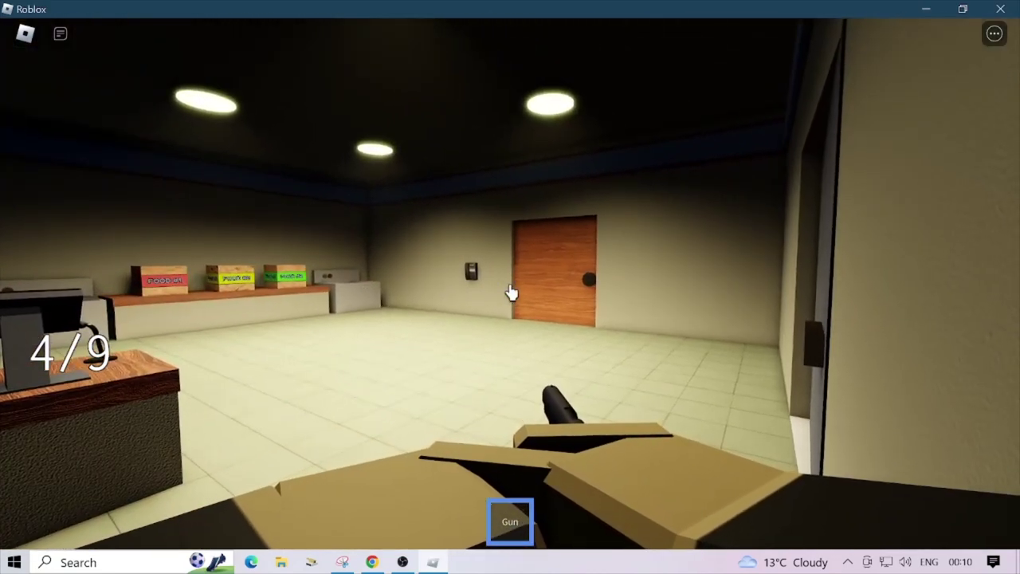
key("d")
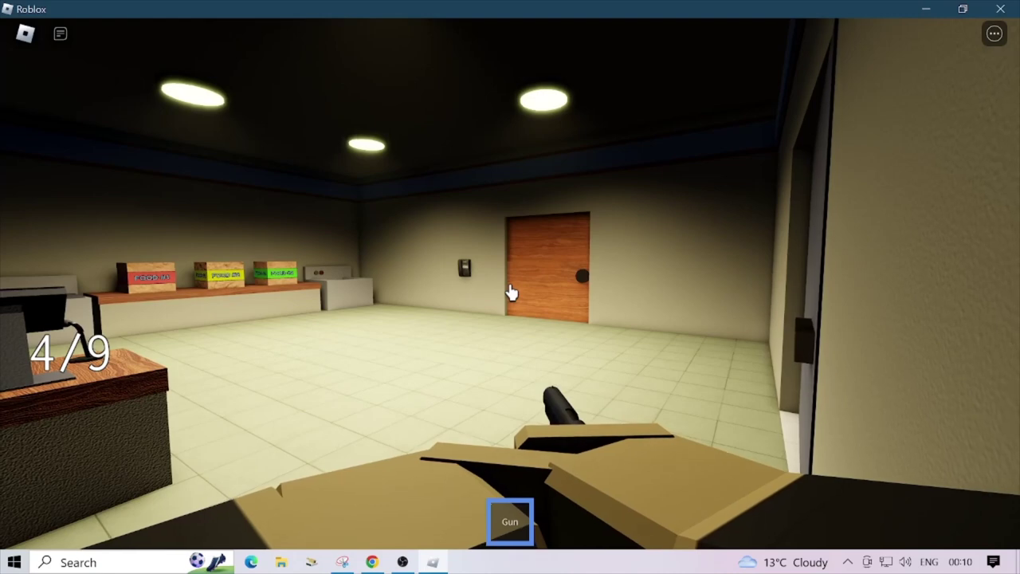
key("a")
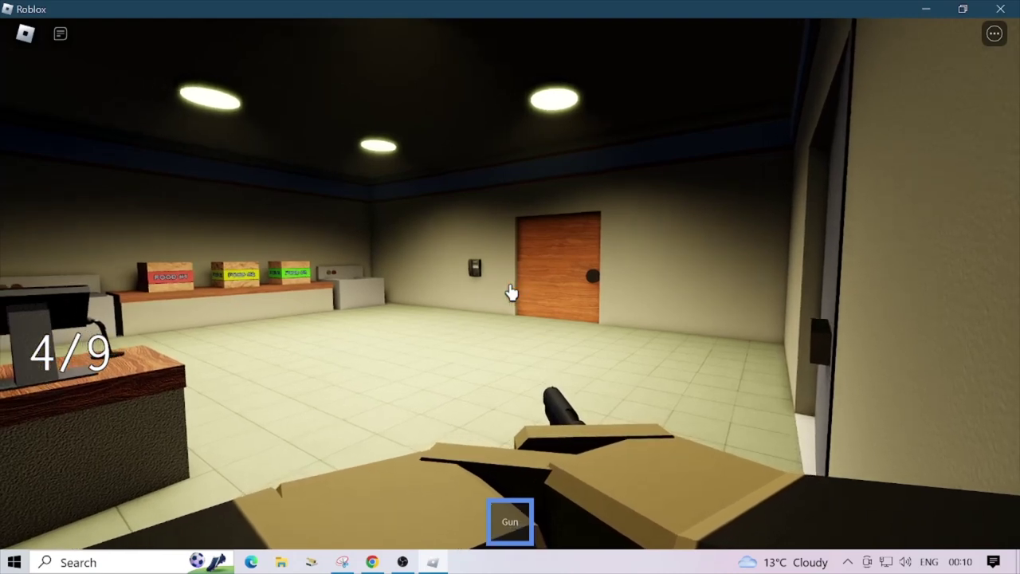
key("a")
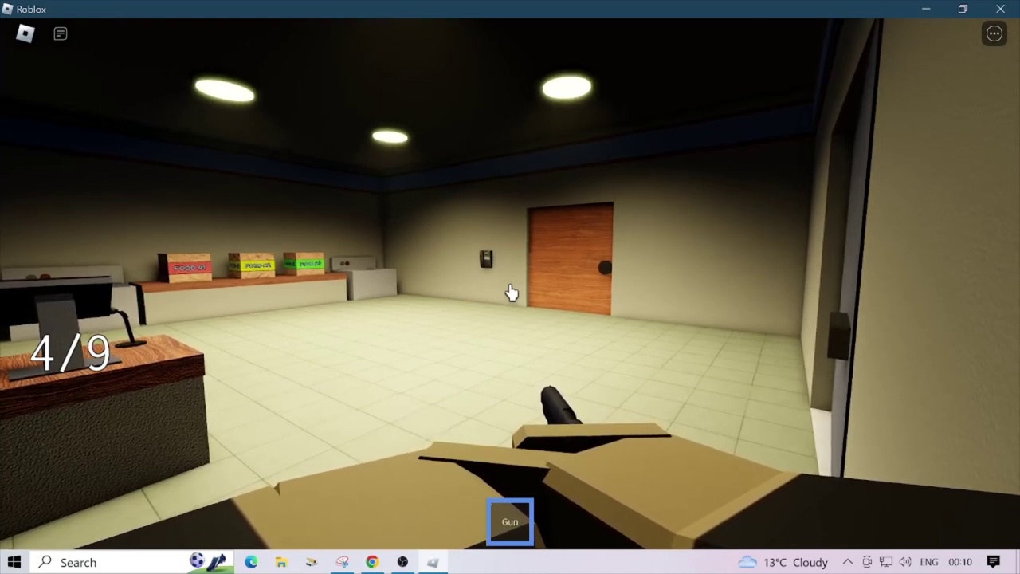
key("d")
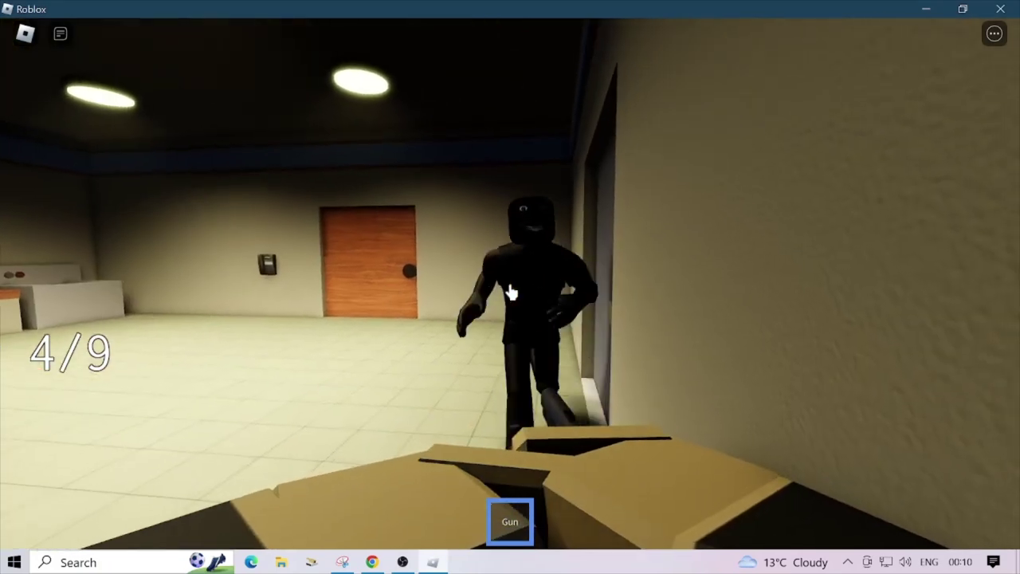
Fire the gun at the approaching enemy until the ammo runs out.
left_click(511, 293)
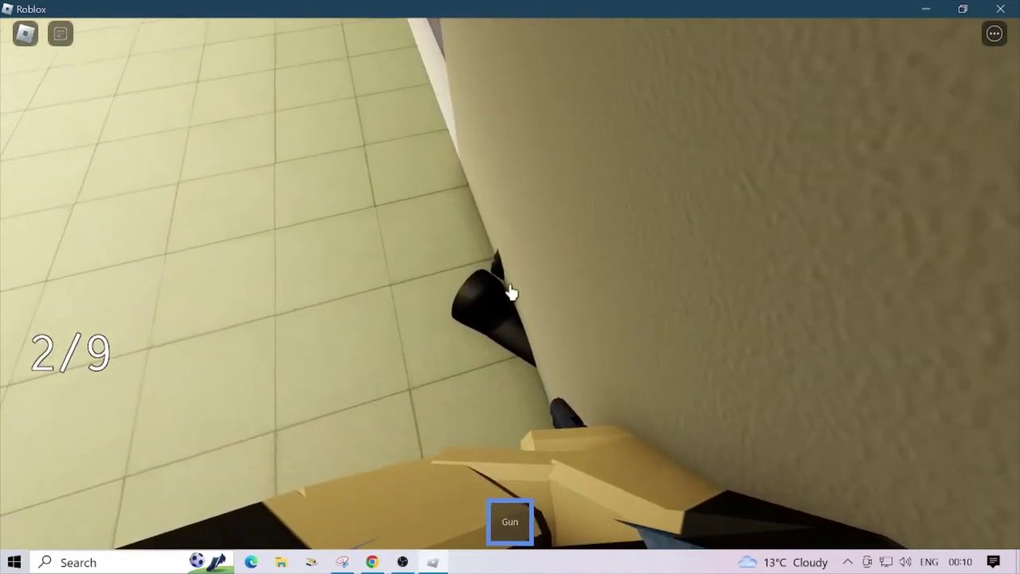
left_click(511, 292)
left_click(511, 292)
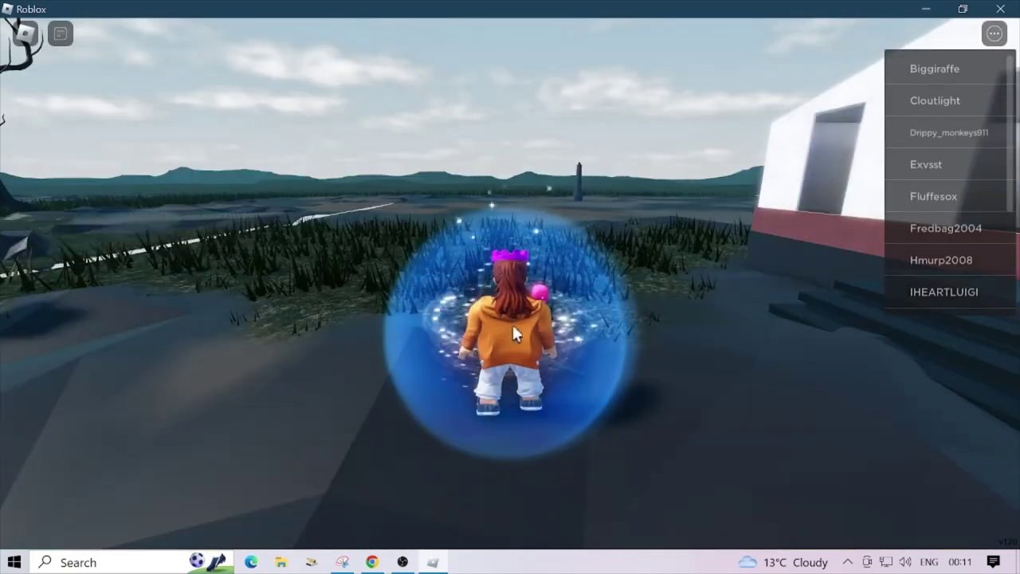
Run along the graveyard path and through the doorway into the church lobby.
key("w")
key("w")
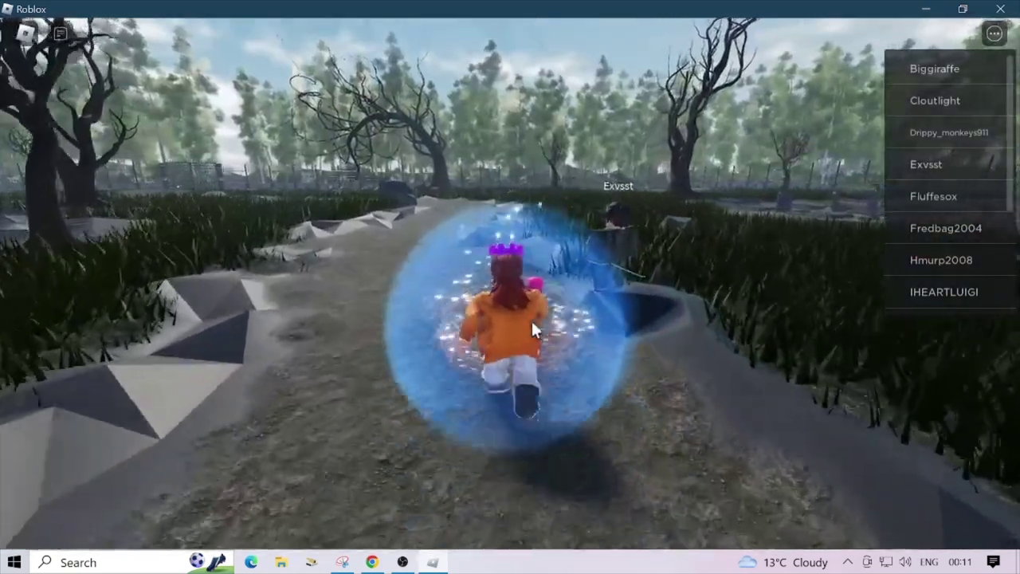
key("w")
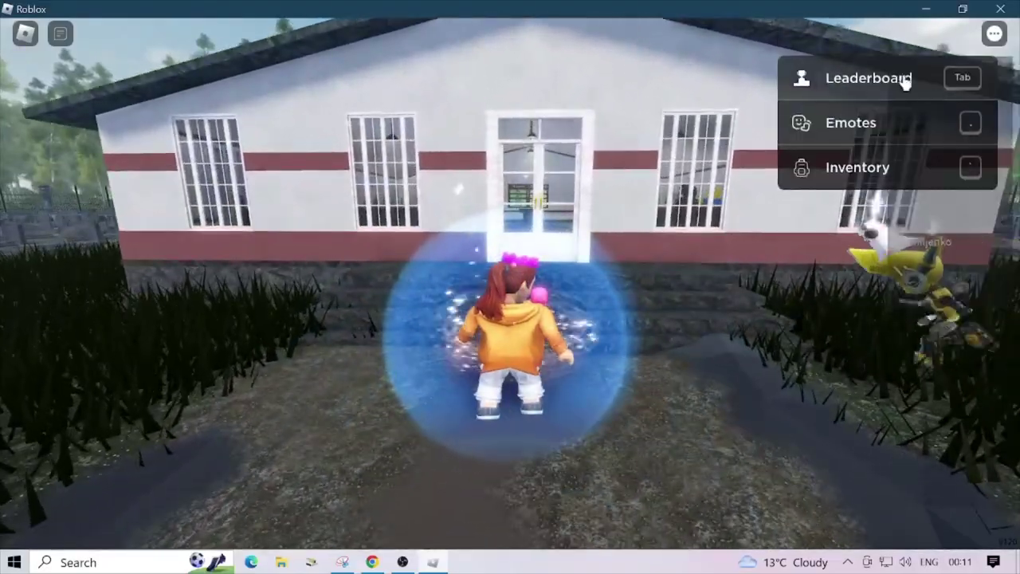
key("w")
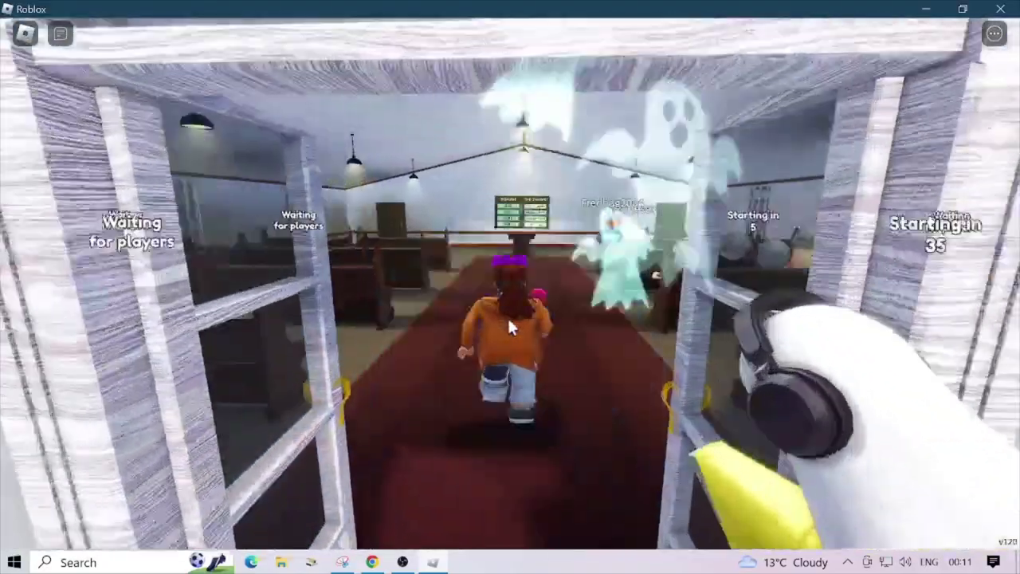
Walk down the church aisle and sit in a pew.
key("w")
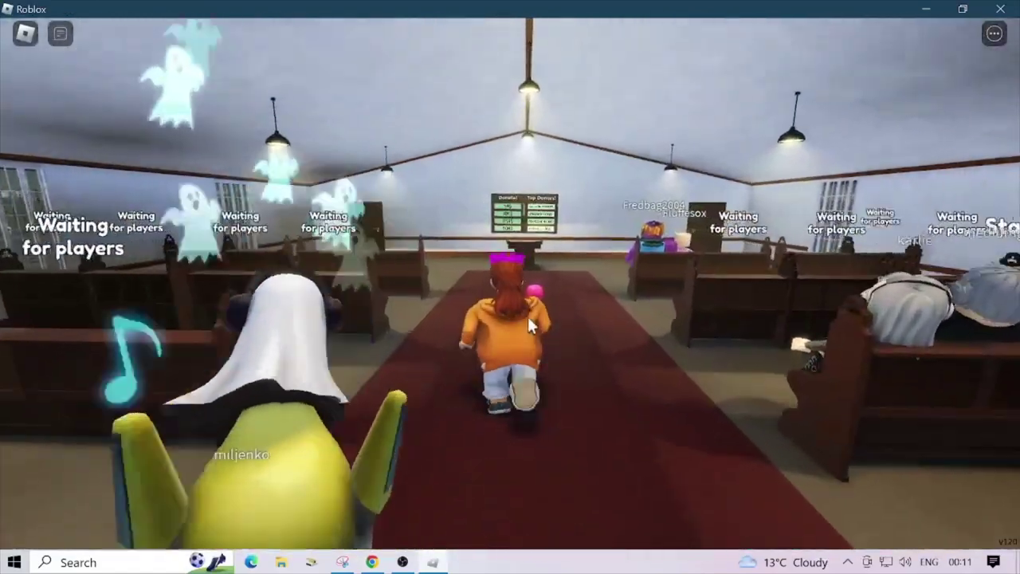
key("d")
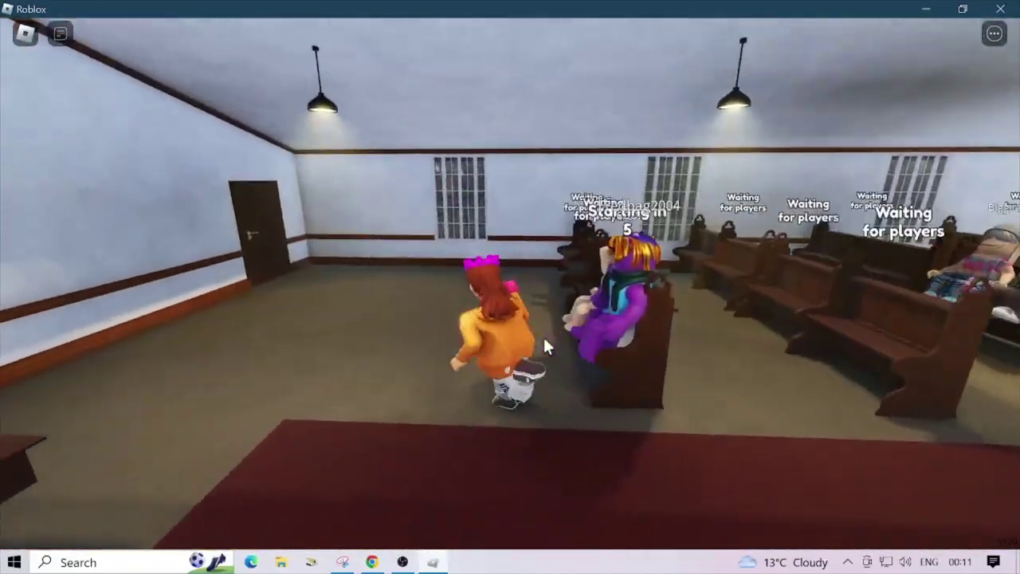
key("a")
key("w")
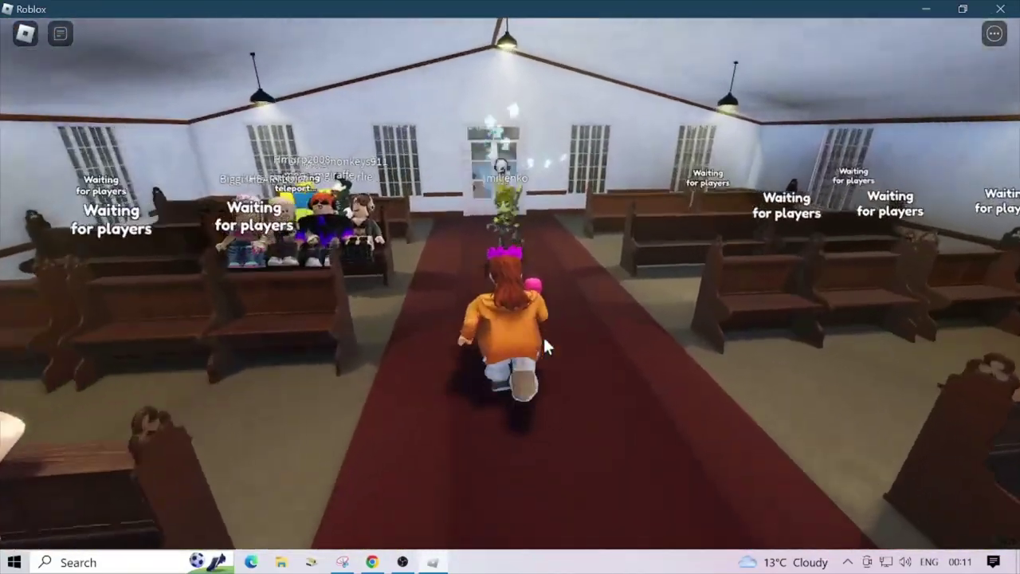
key("a")
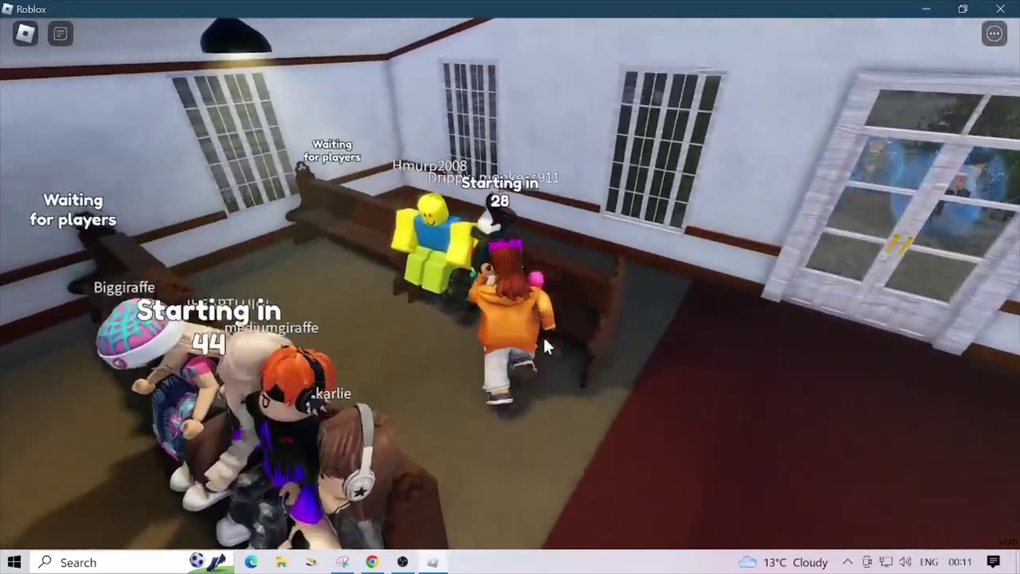
key("w")
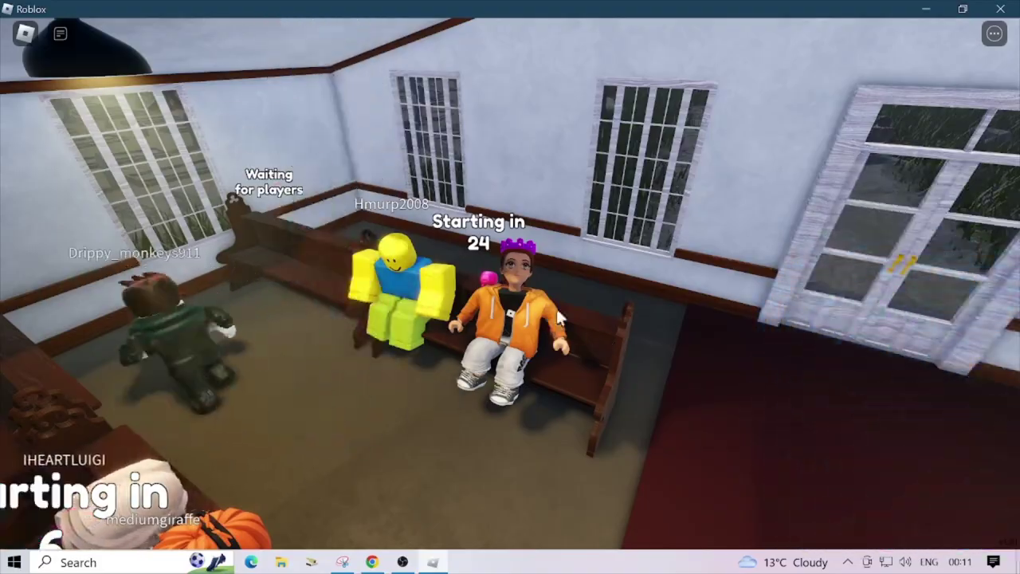
left_click_drag(605, 334, 553, 306)
key("Left")
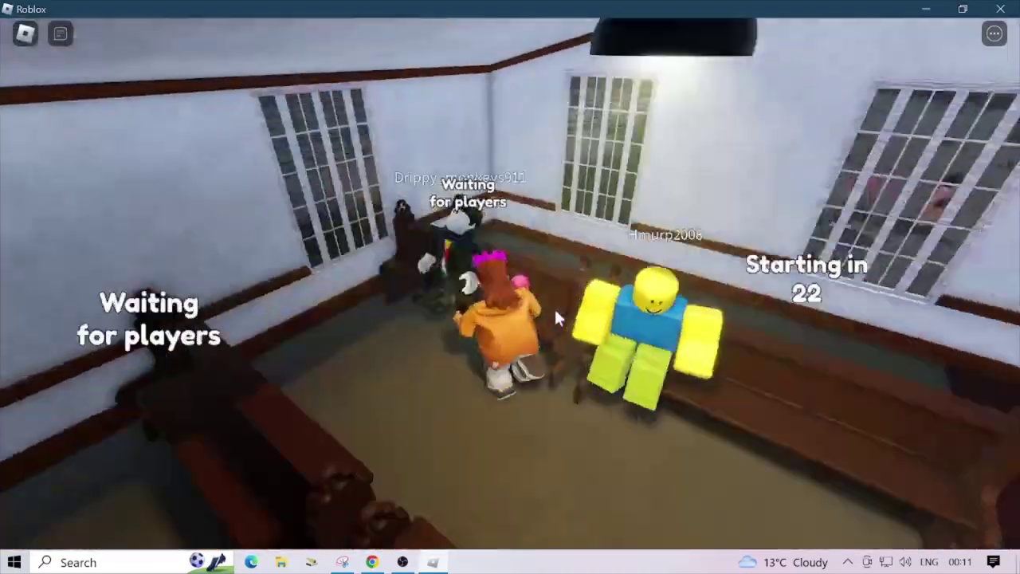
key("Left")
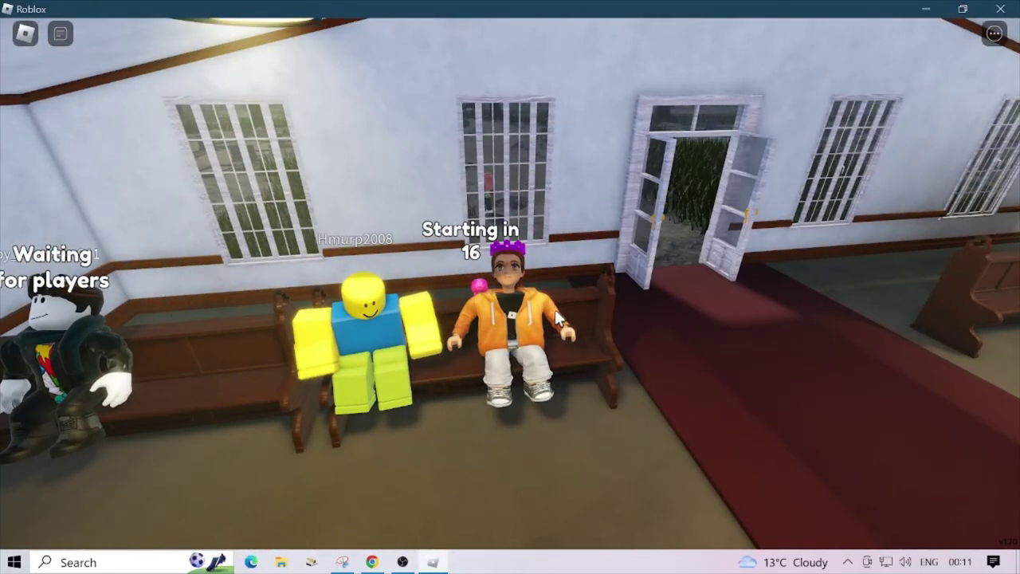
key("Right")
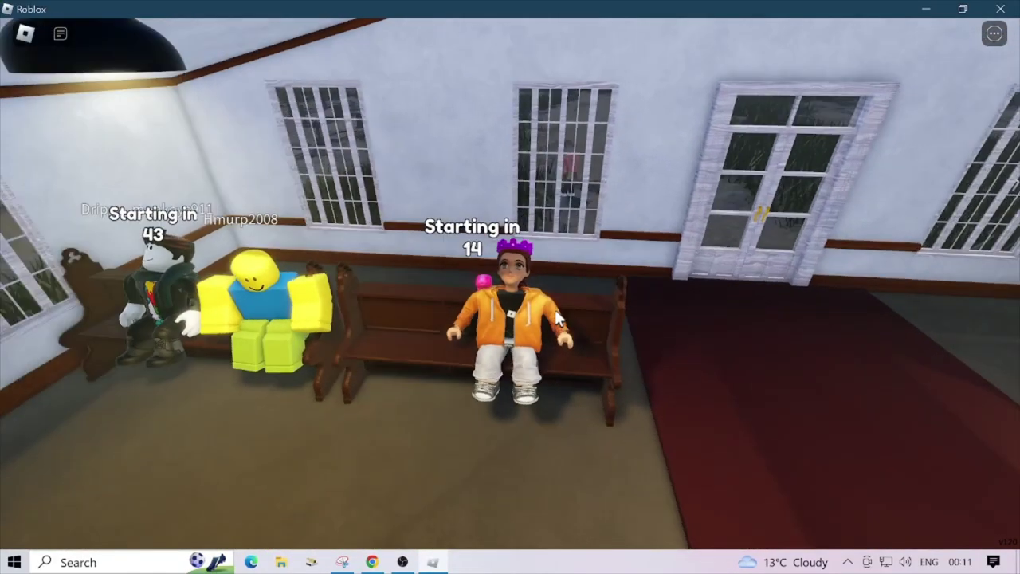
Switch between pews, then get up and stand in the red aisle.
key("space")
key("a")
key("space")
key("w")
key("Left")
key("Left")
key("Left")
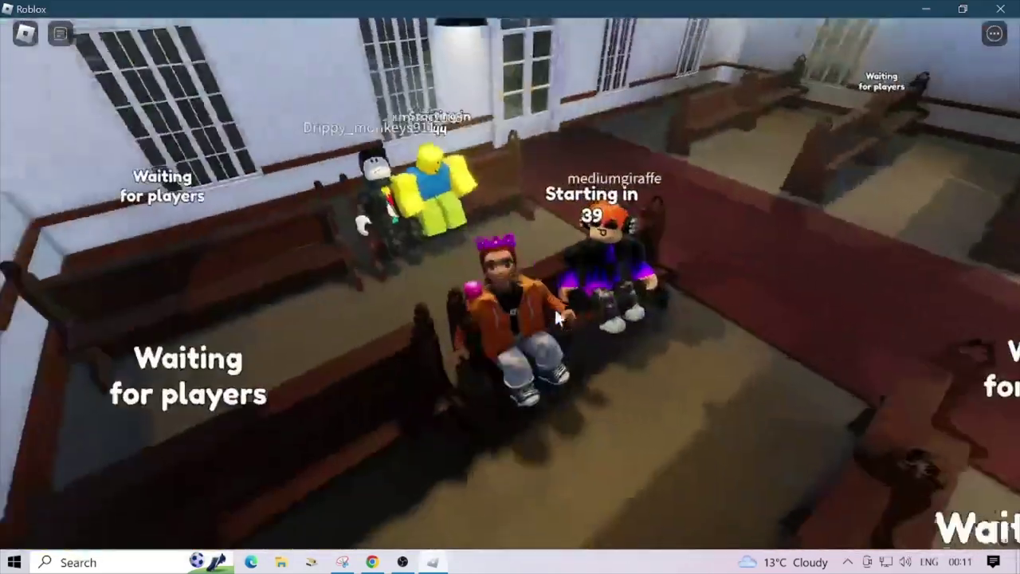
key("space")
key("w")
key("w")
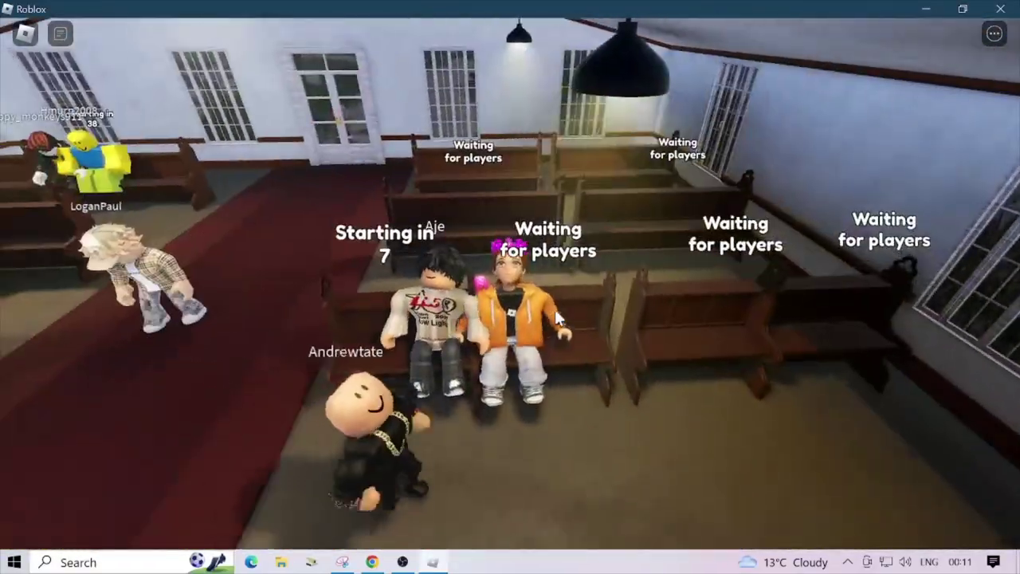
Walk up the aisle and sit in the pew with the other players.
key("space")
key("w")
key("d")
key("w")
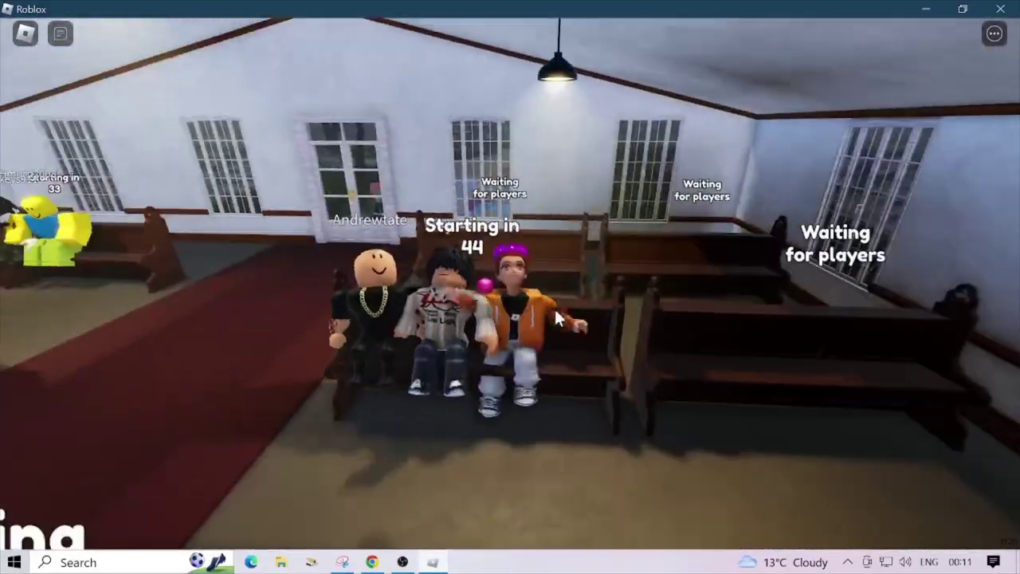
key("Left")
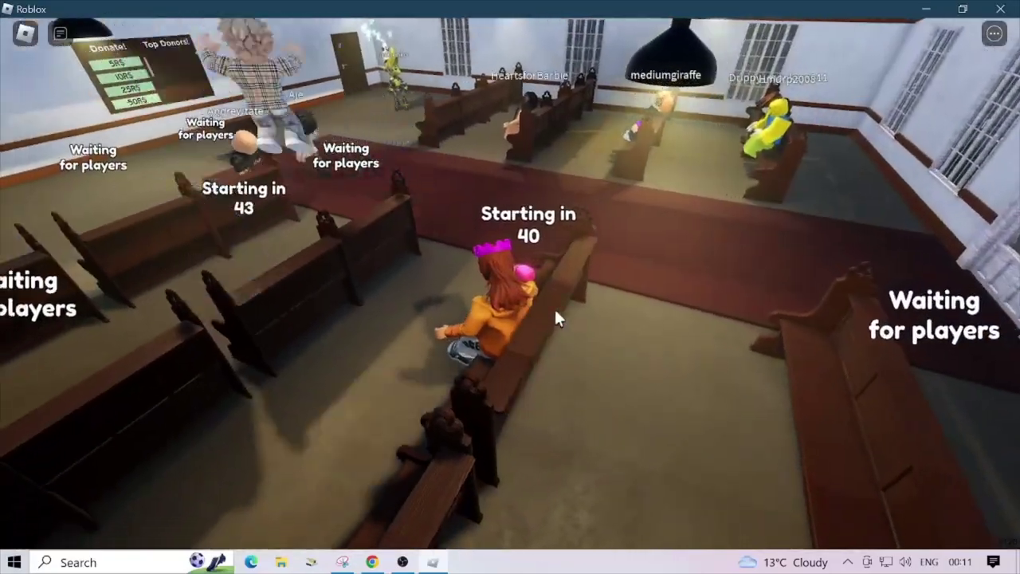
Leave the pew and walk toward the other pews as the round begins.
key("space")
key("w")
key("Left")
key("w")
key("w")
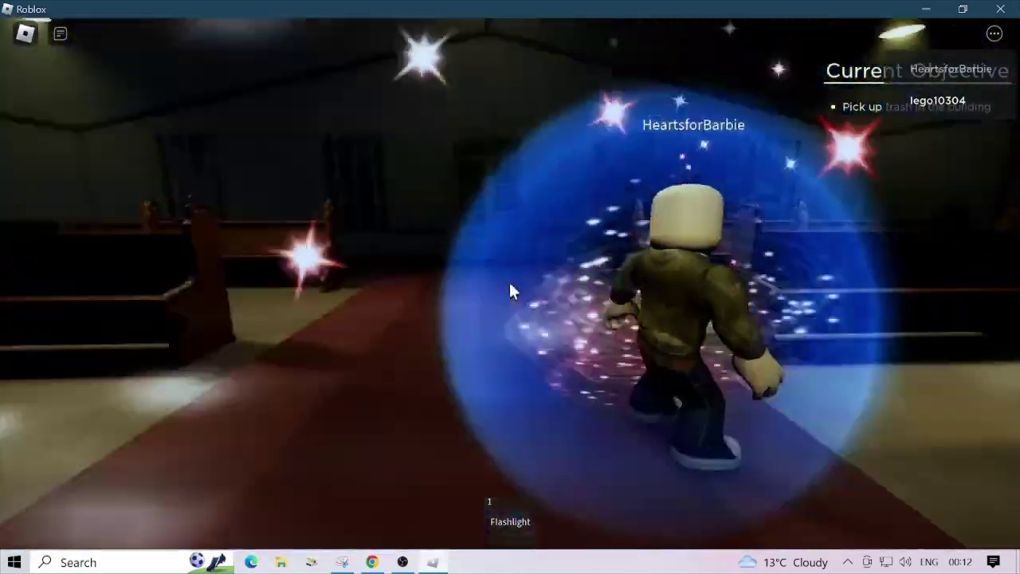
Pick up the banana and the cup from the church floor.
key("a")
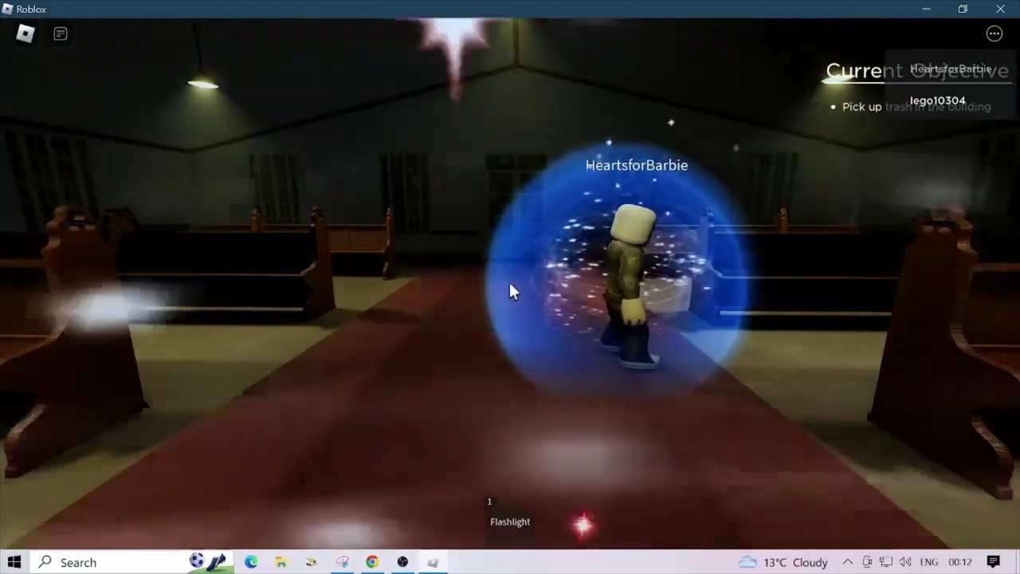
scroll(511, 292, "up", 5)
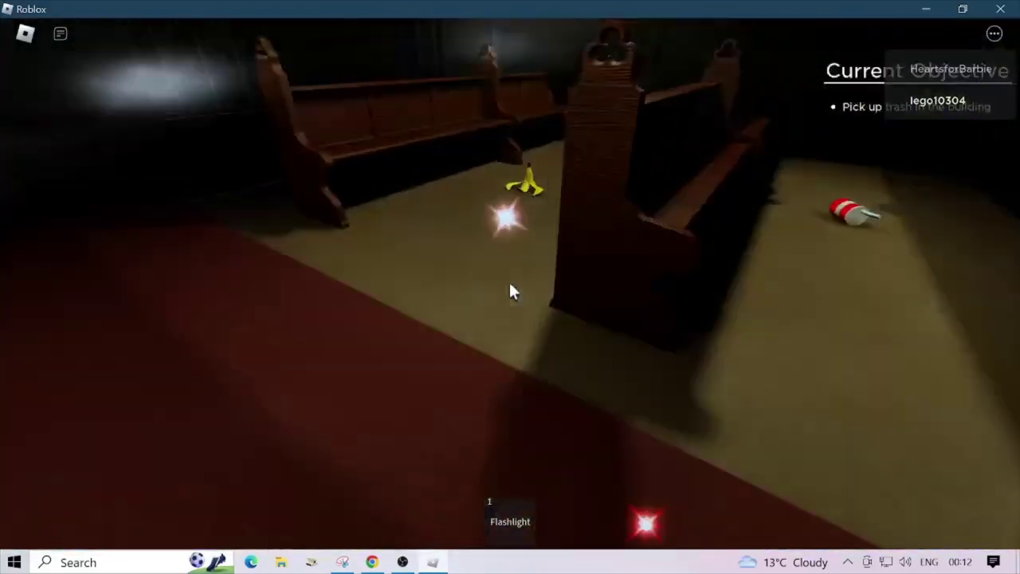
key("w")
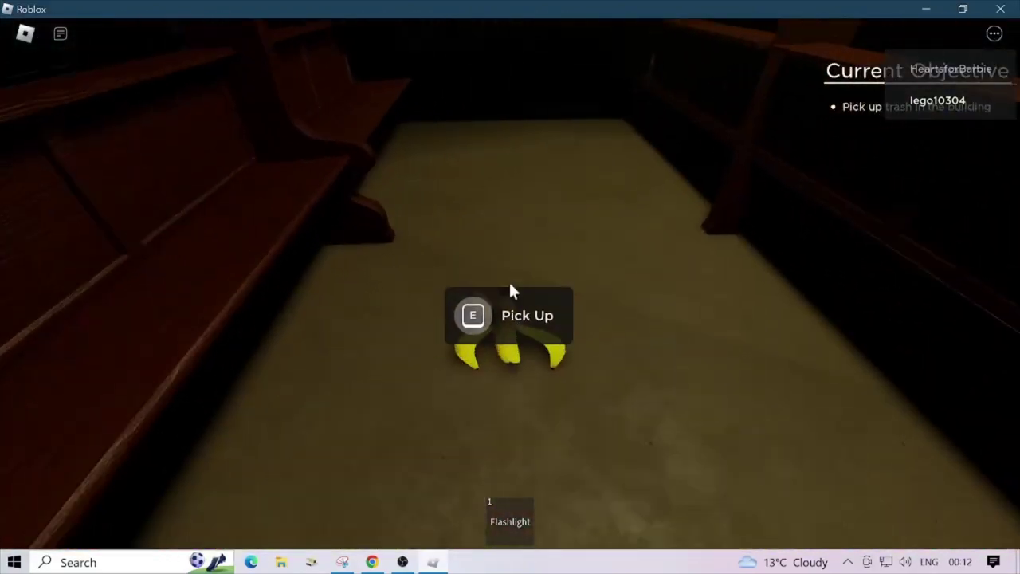
key("e")
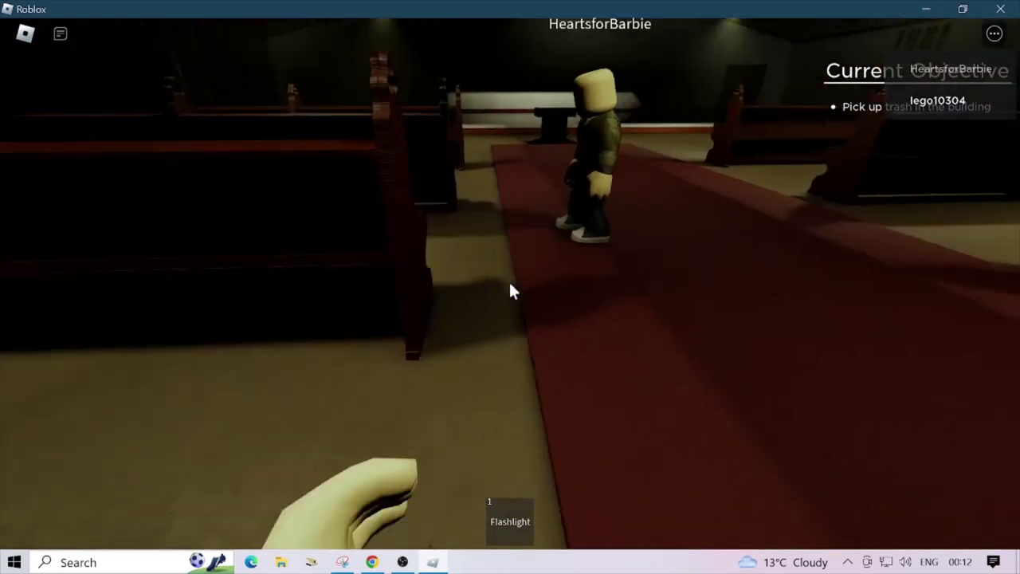
key("w")
key("w")
key("e")
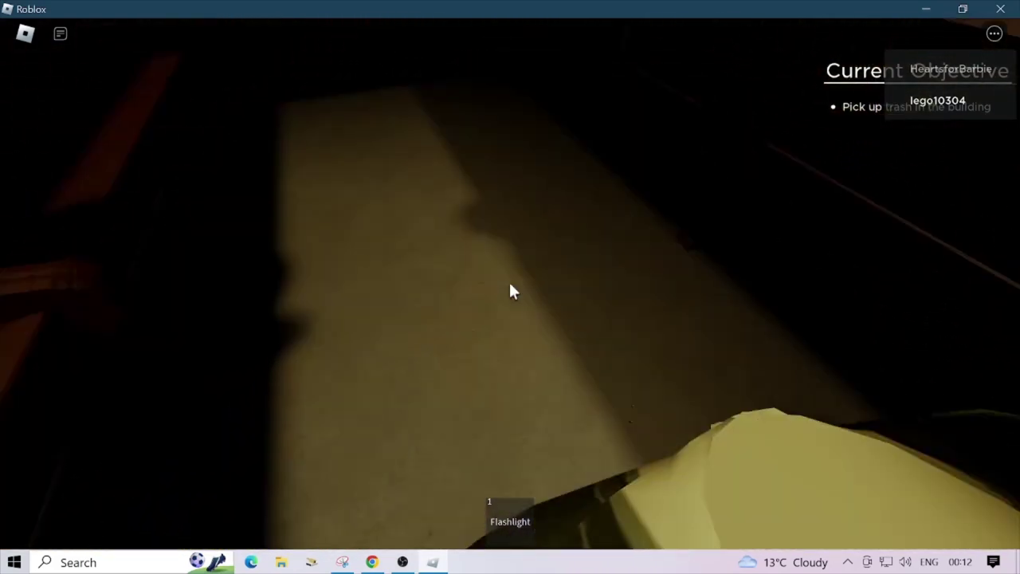
key("w")
key("e")
key("w")
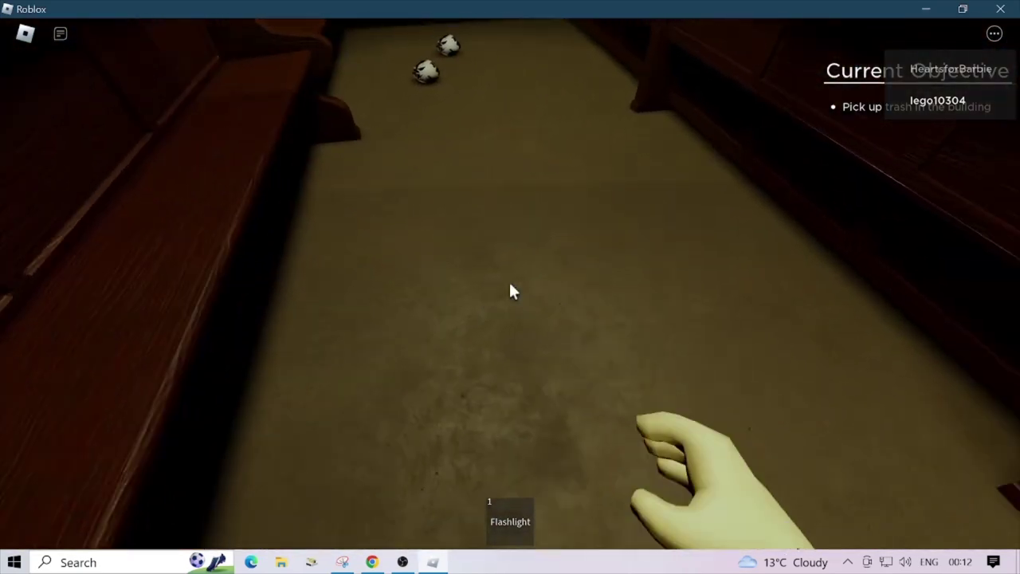
key("e")
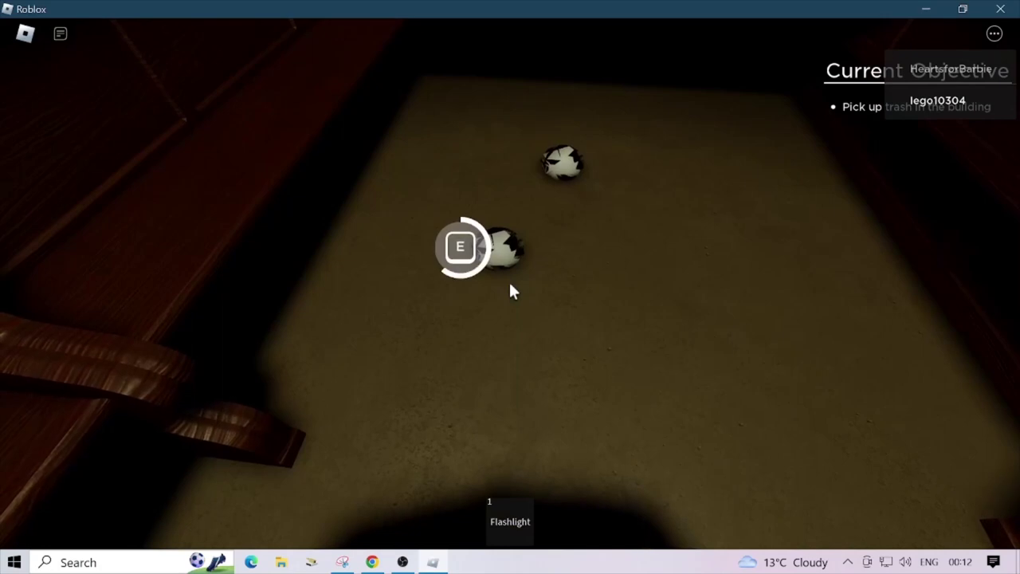
Collect the paper ball, the rose and the green bottle from the aisles.
key("s")
key("e")
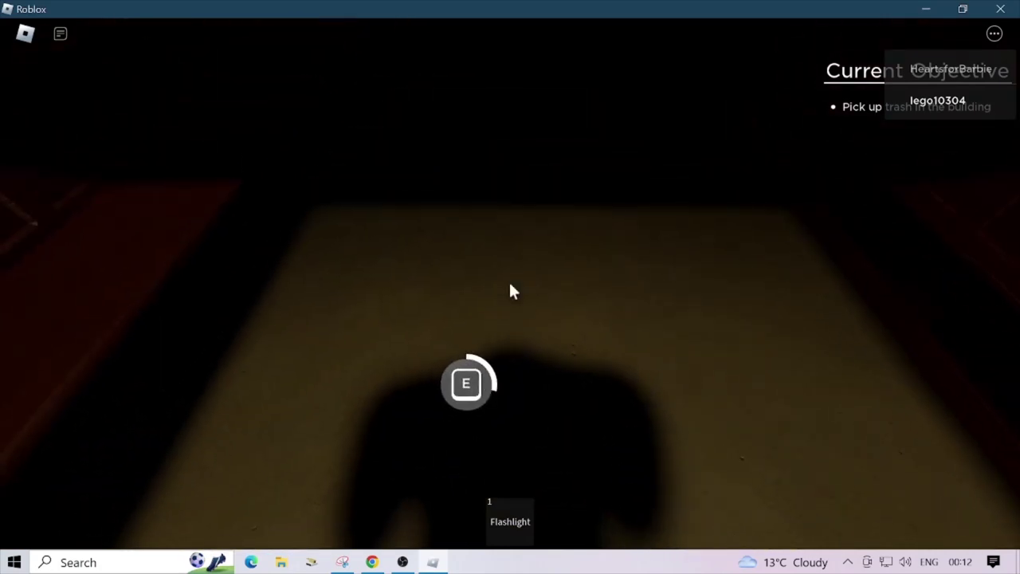
scroll(510, 292, "down", 5)
scroll(510, 285, "up", 5)
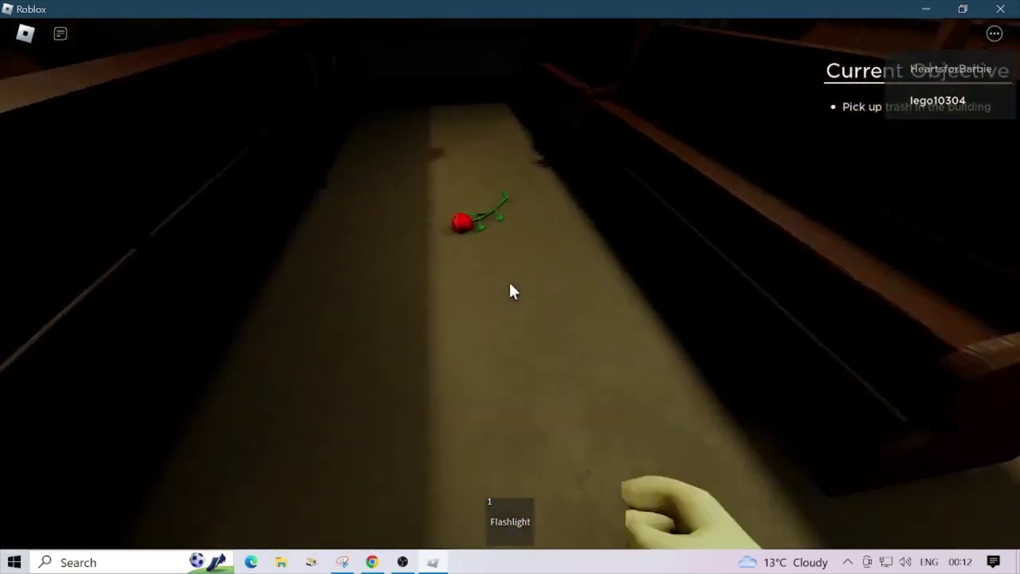
key("w")
key("e")
key("w")
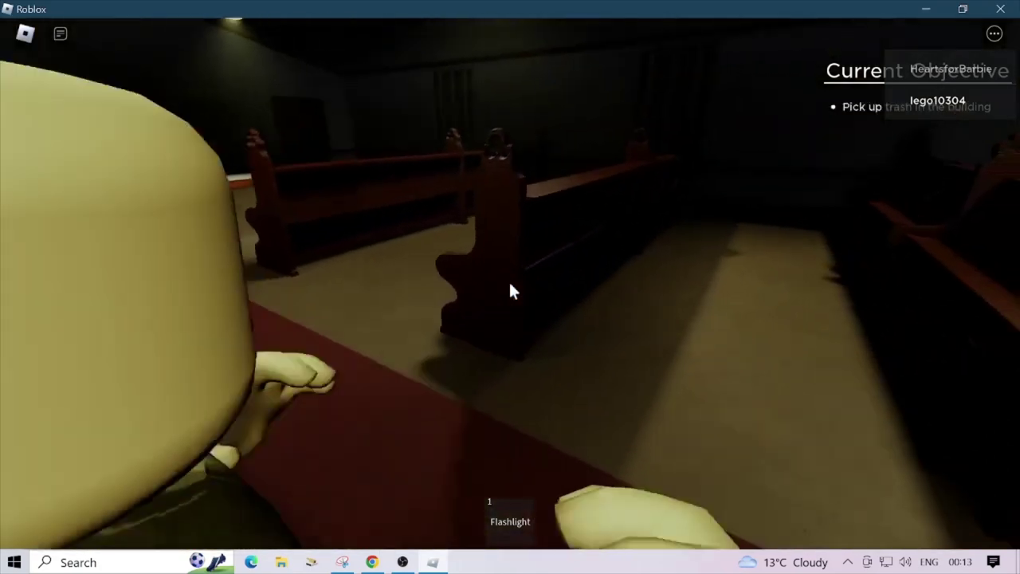
key("w")
key("e")
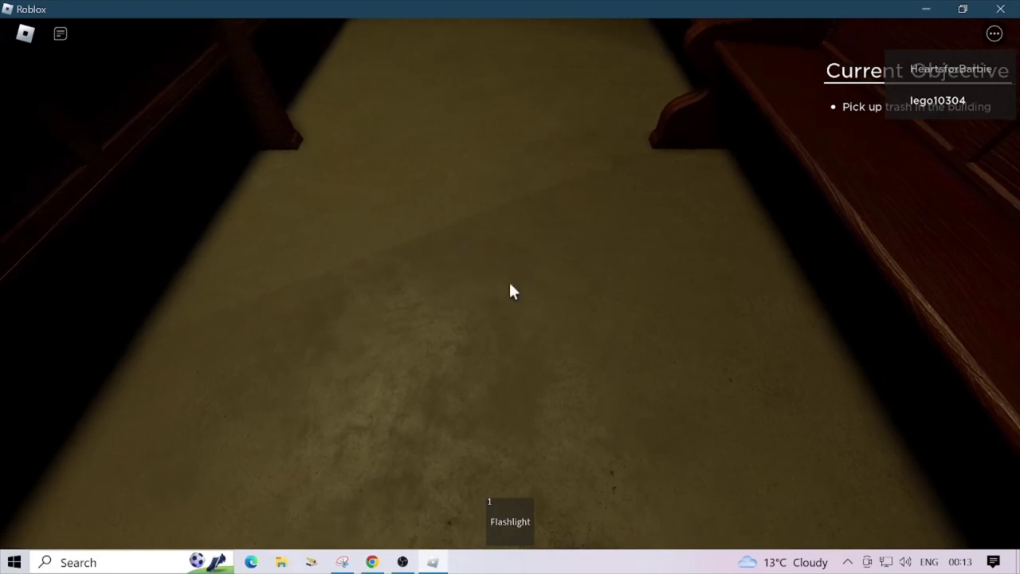
key("w")
key("w")
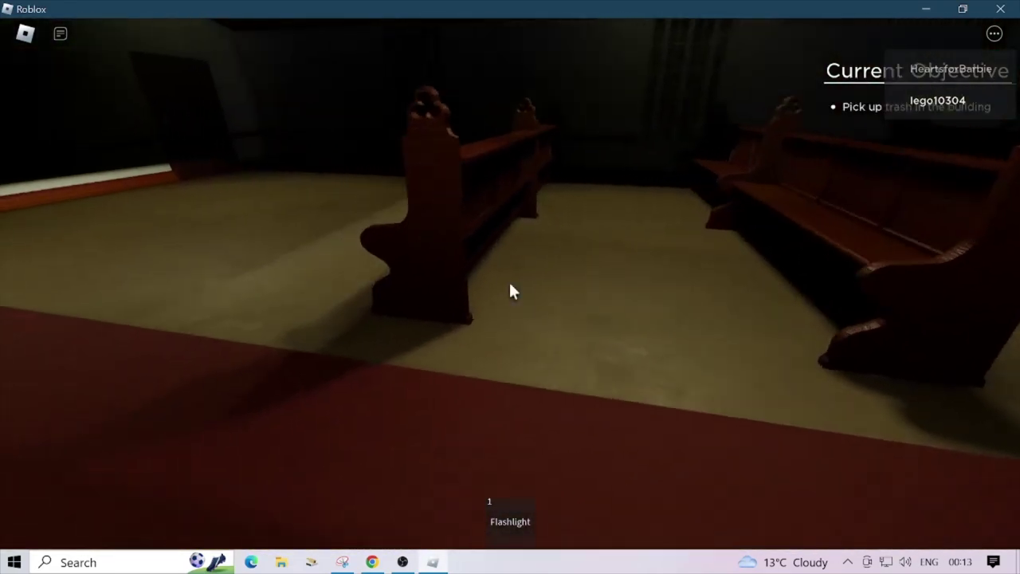
Go through the doorway into the office and answer the desk phone.
key("w")
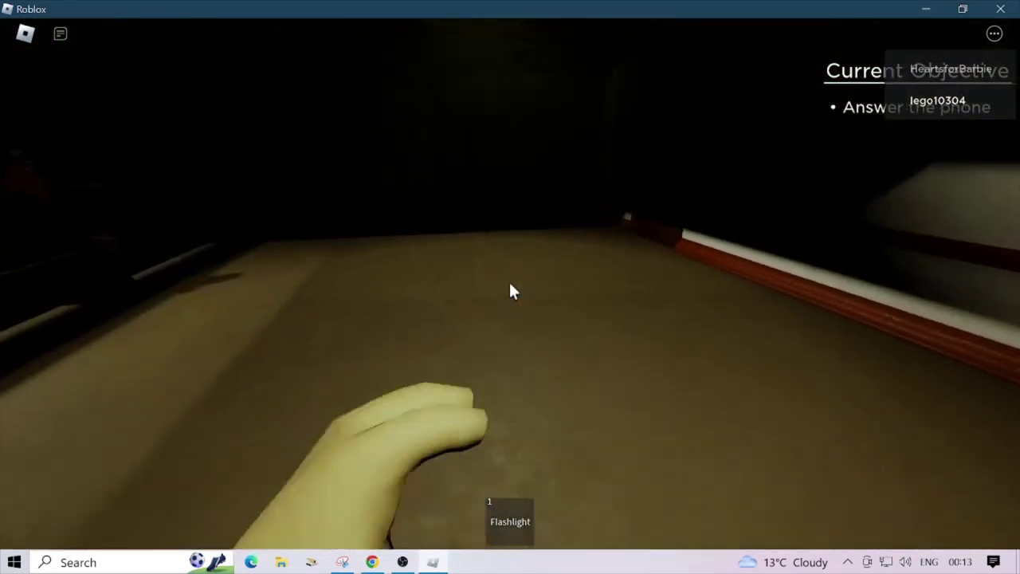
key("w")
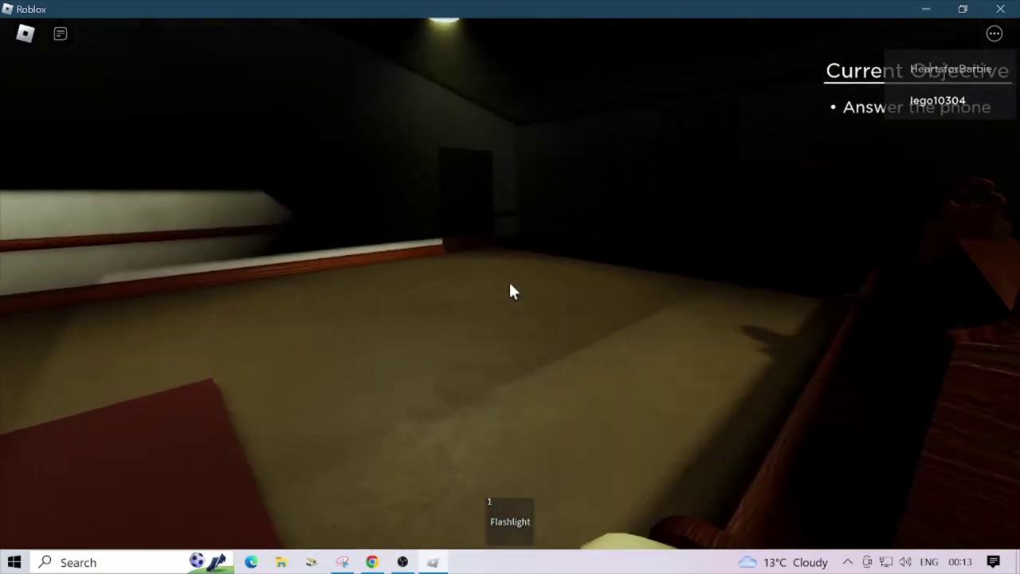
key("w")
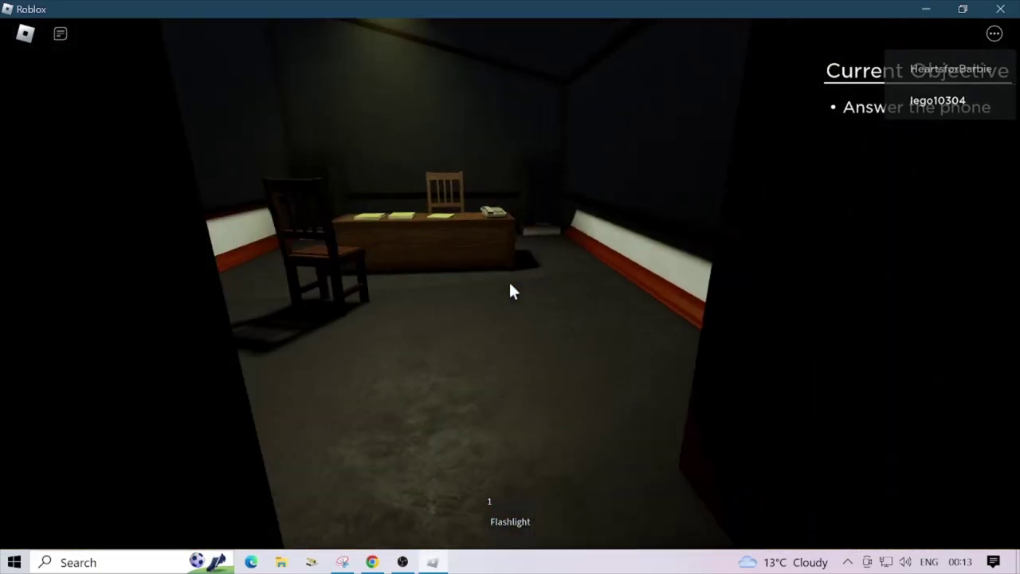
key("e")
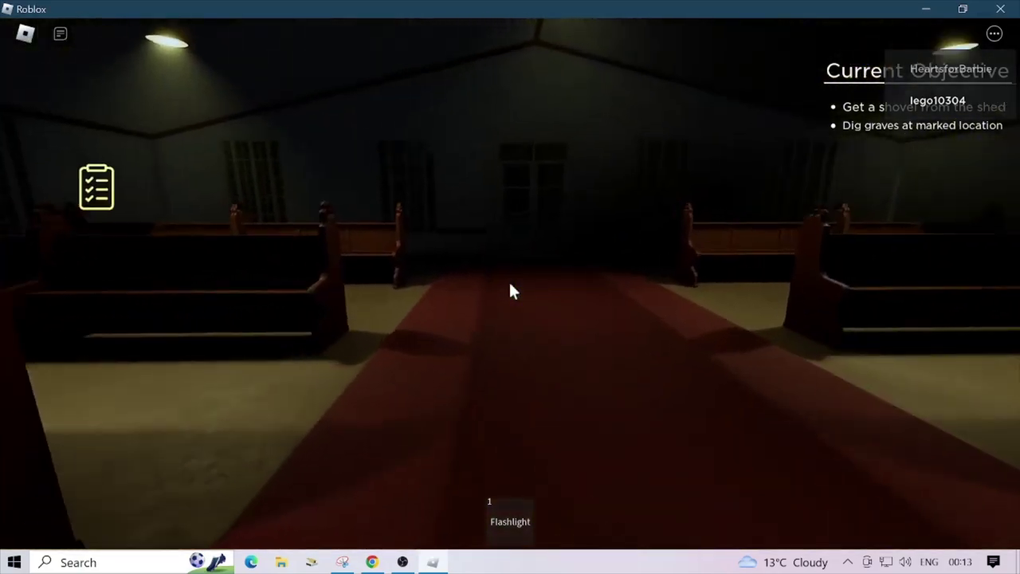
Take out the flashlight and walk into the graveyard toward the other player.
key("1")
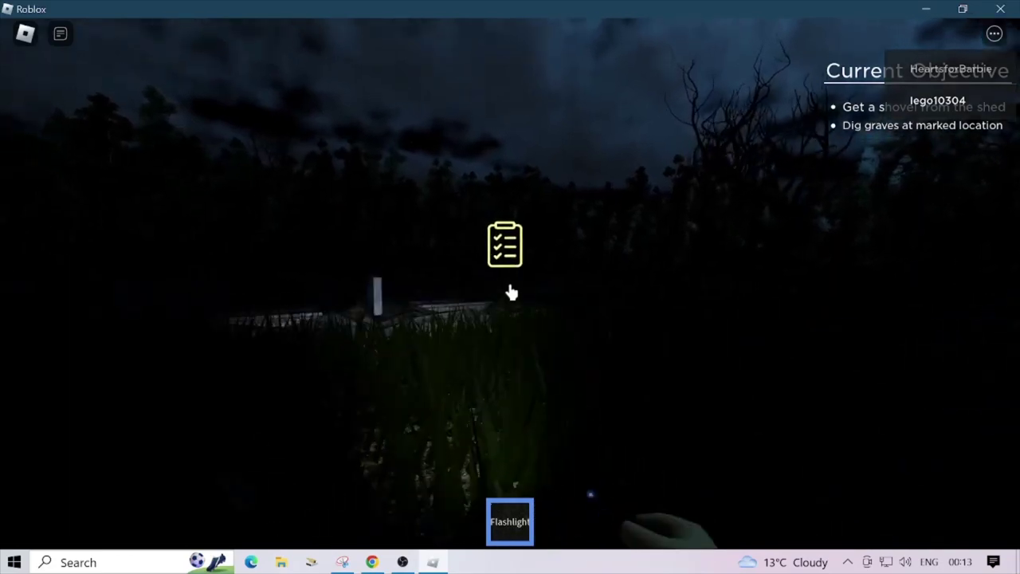
key("w")
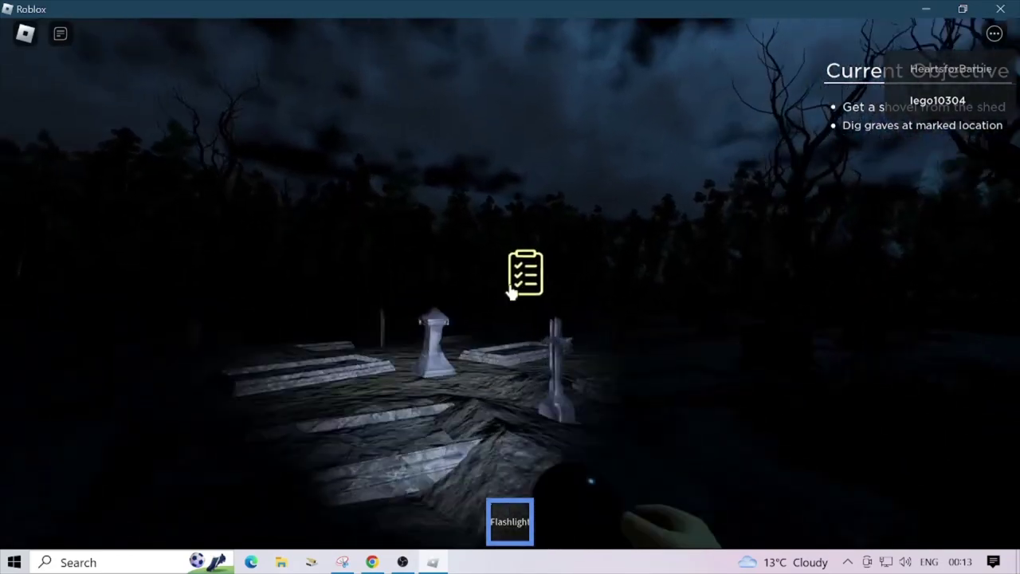
key("w")
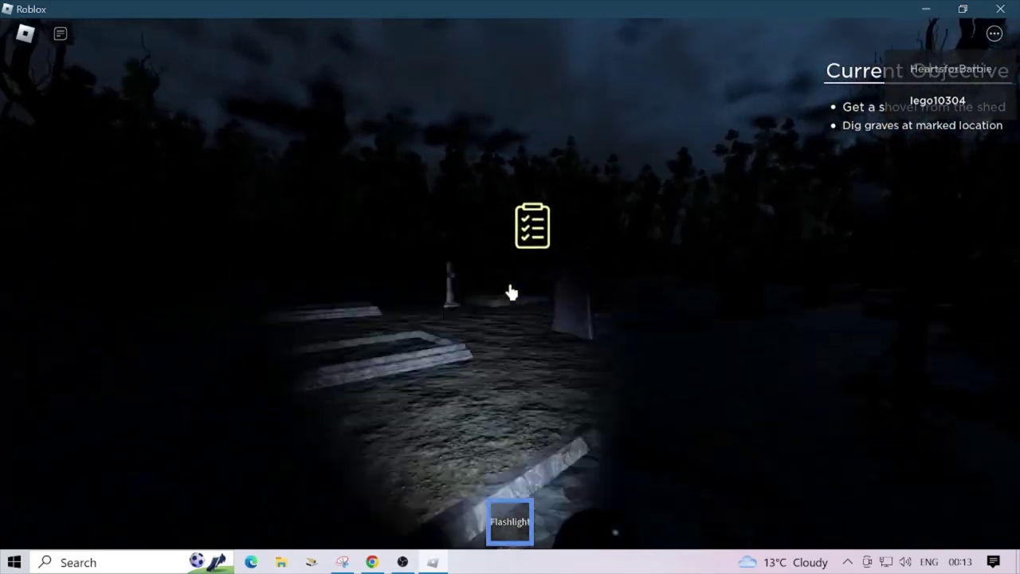
key("w")
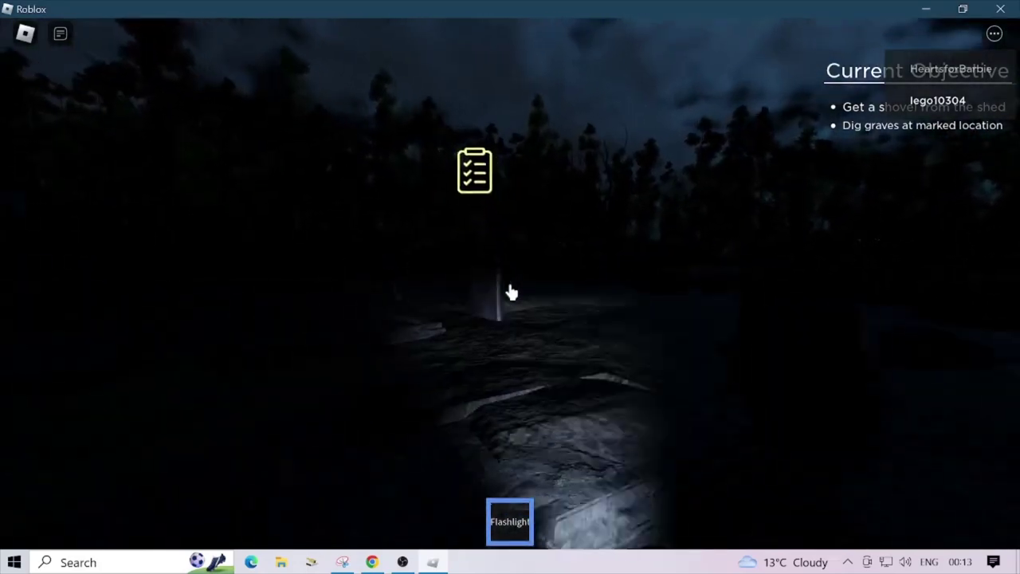
key("w")
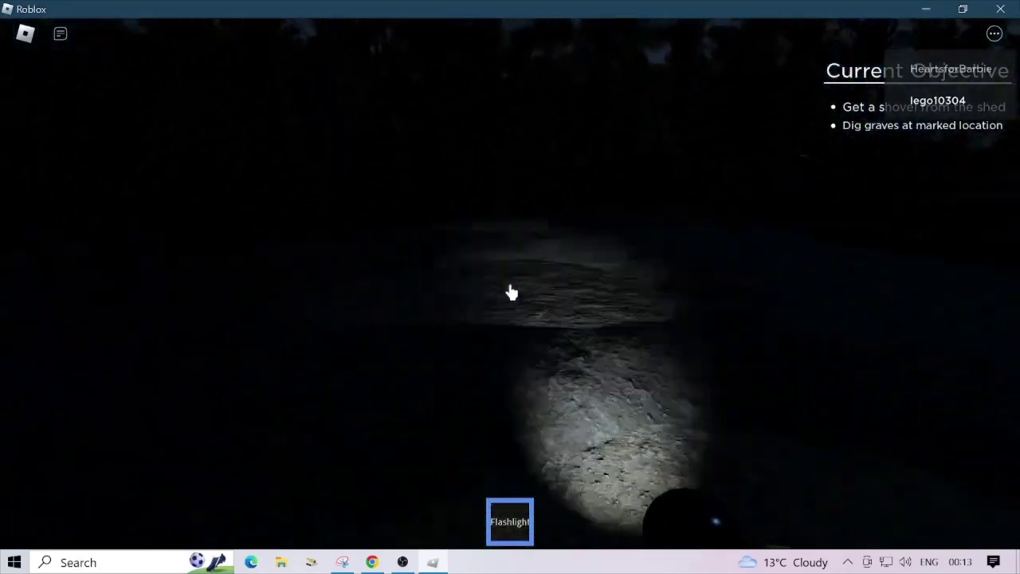
key("w")
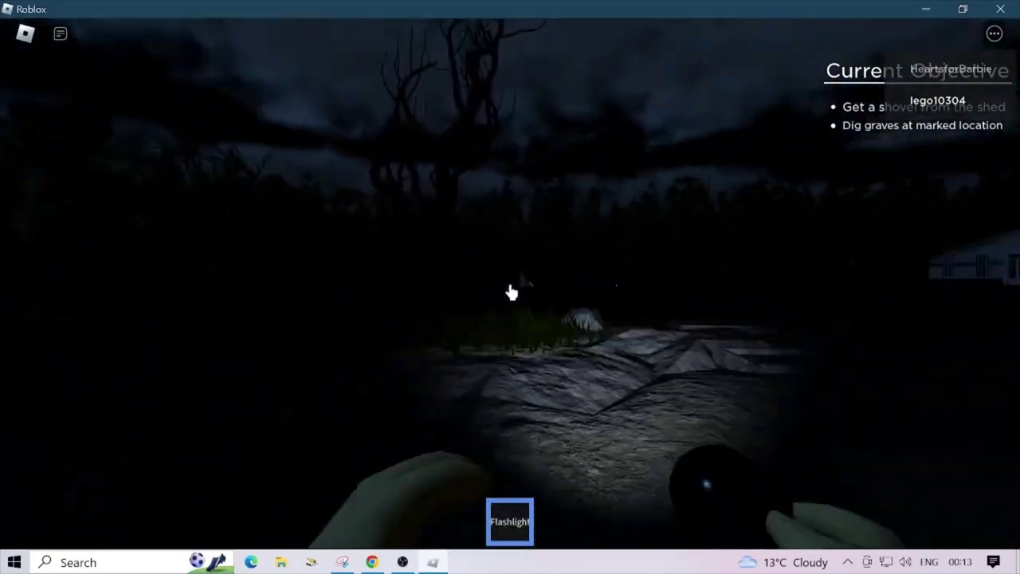
key("w")
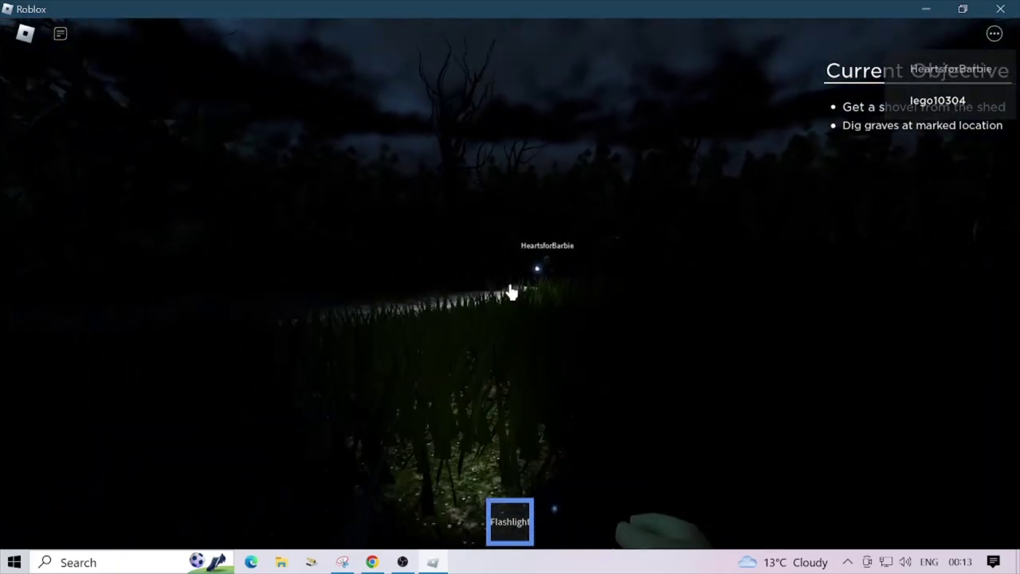
key("w")
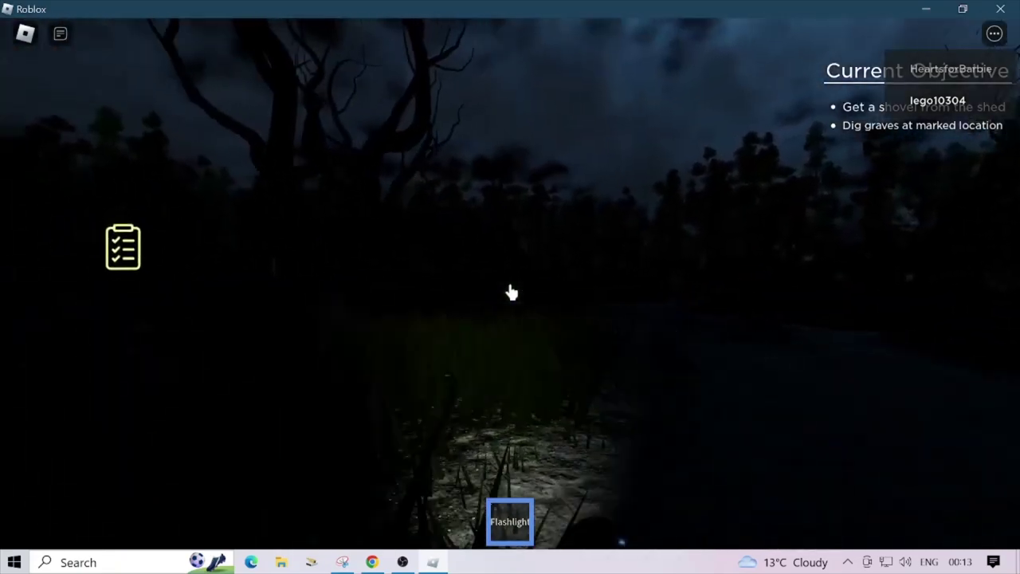
key("w")
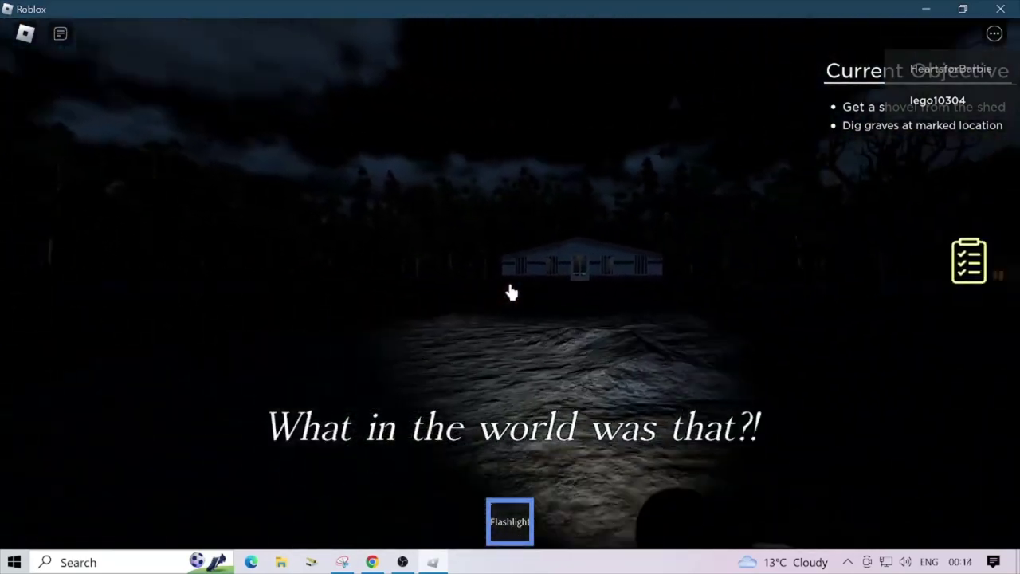
Walk past the large tree and the grave markers up to the shed.
key("w")
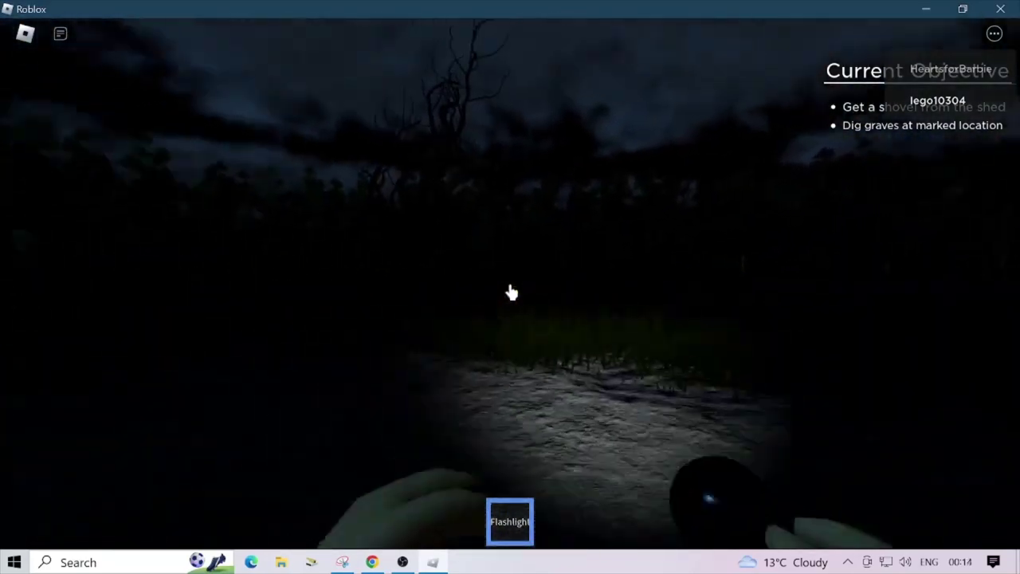
key("w")
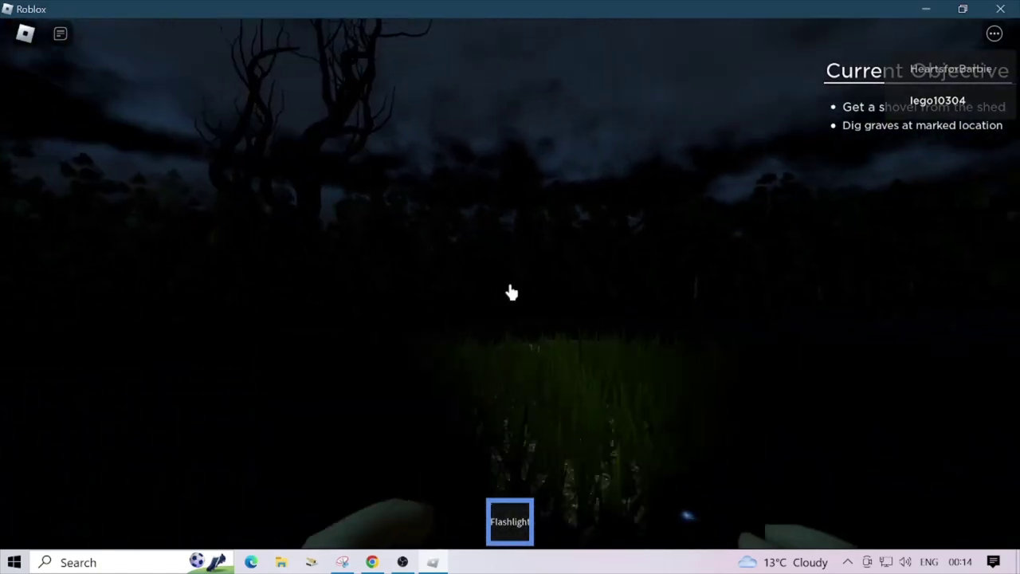
key("w")
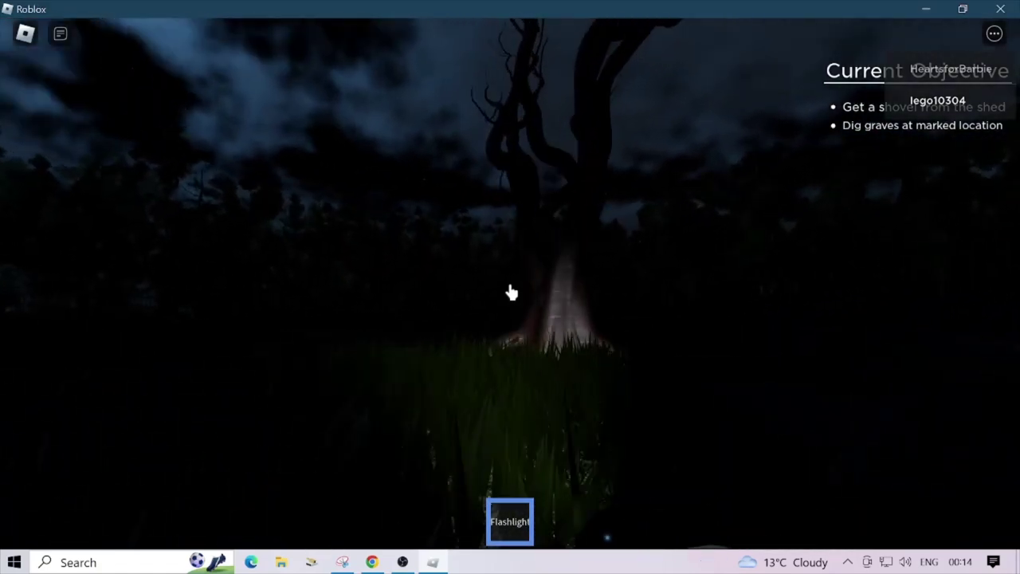
key("w")
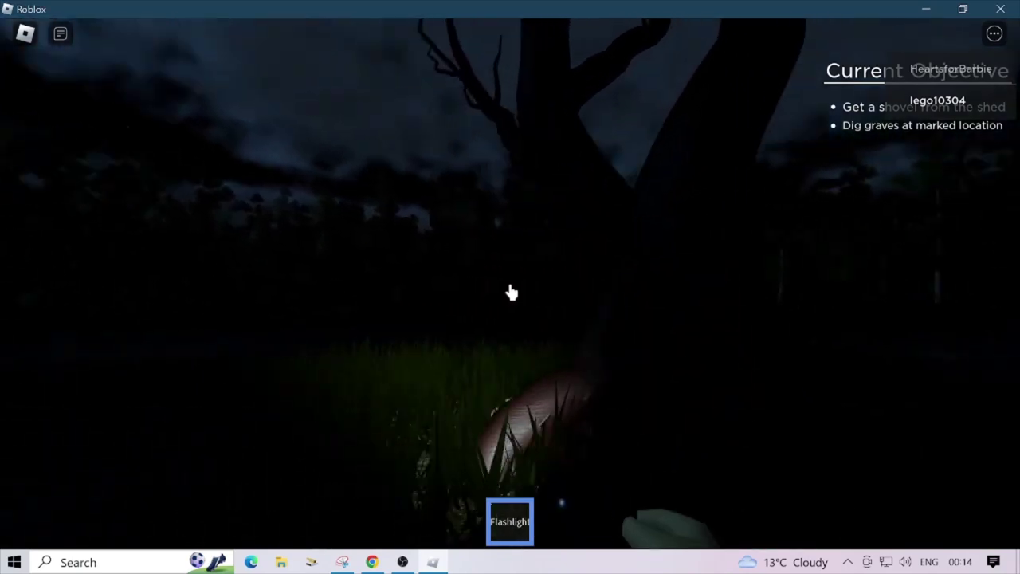
key("w")
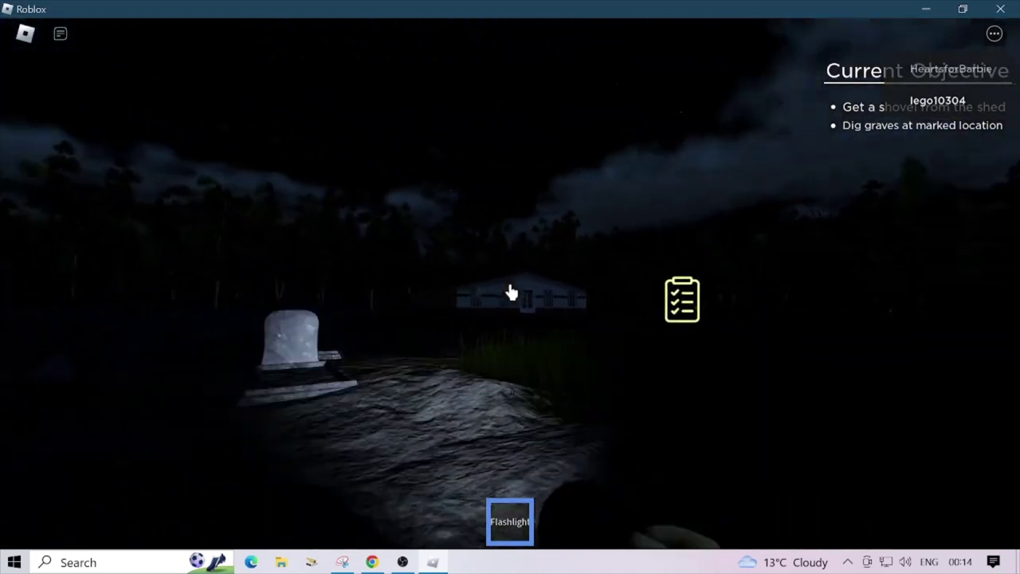
key("w")
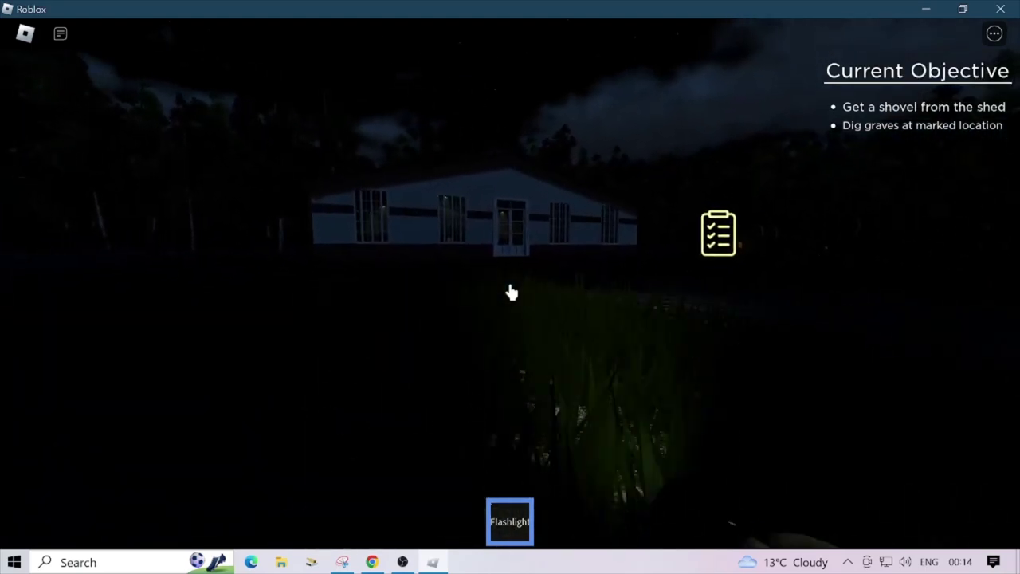
key("d")
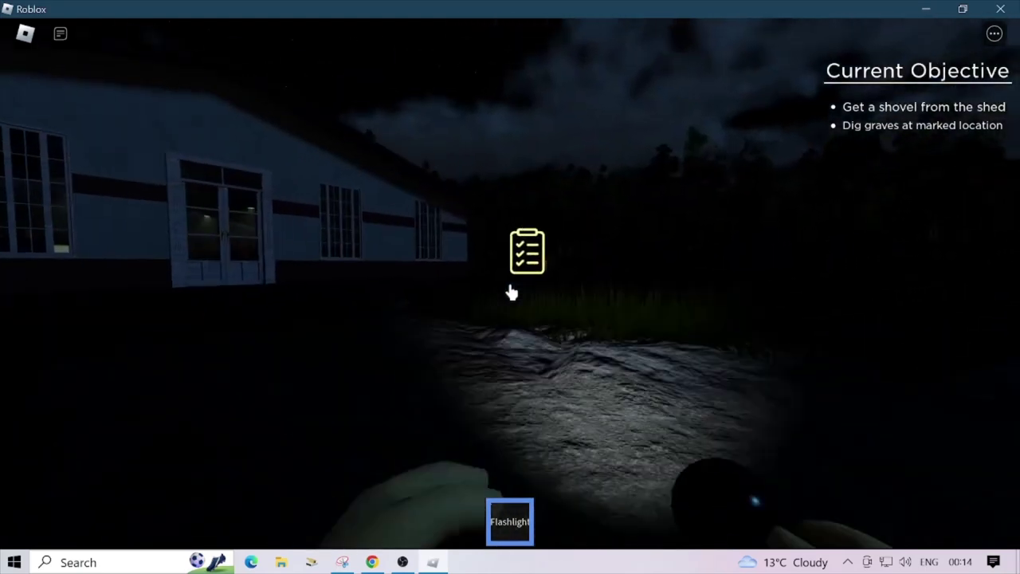
key("w")
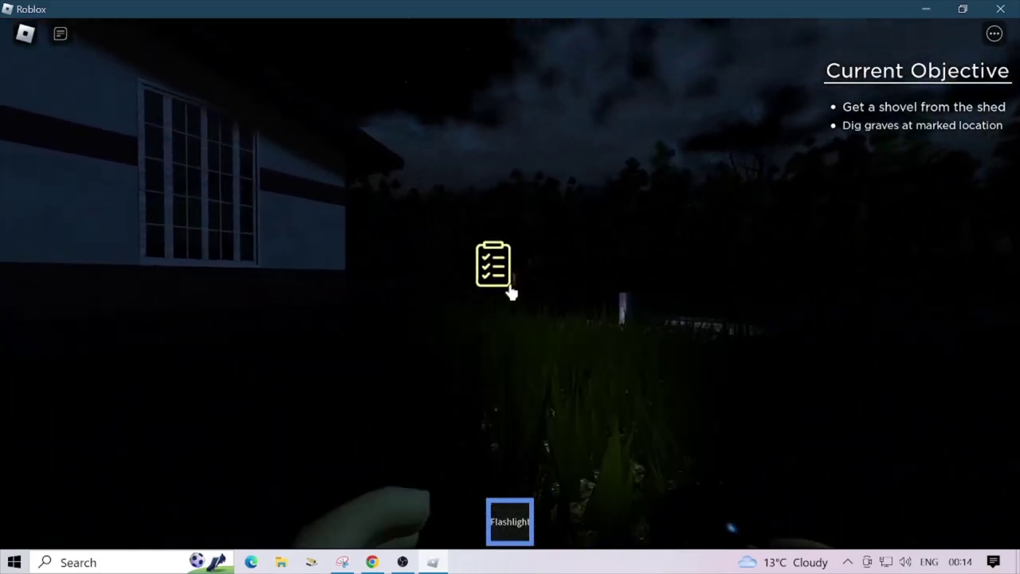
key("w")
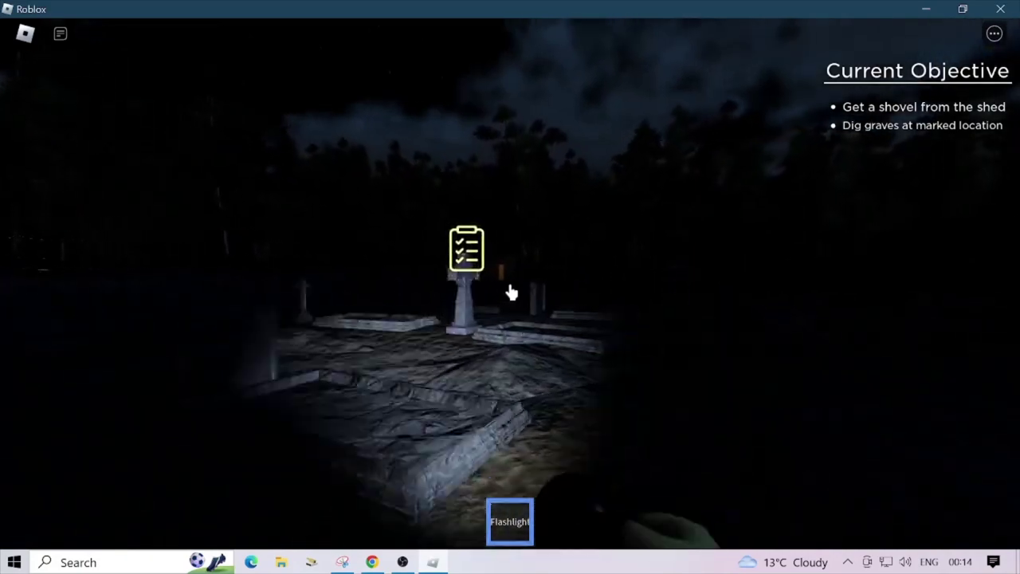
key("w")
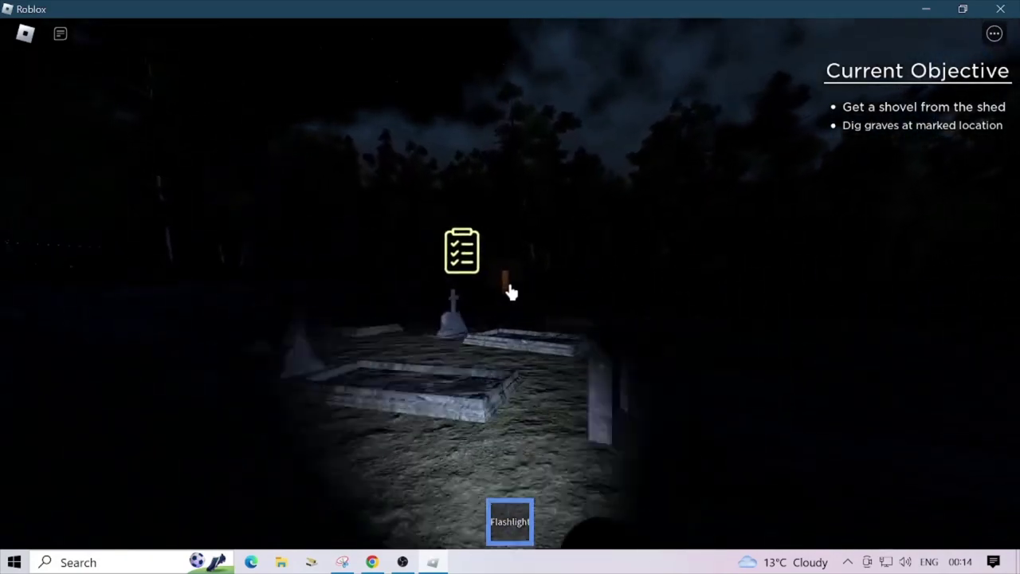
key("w")
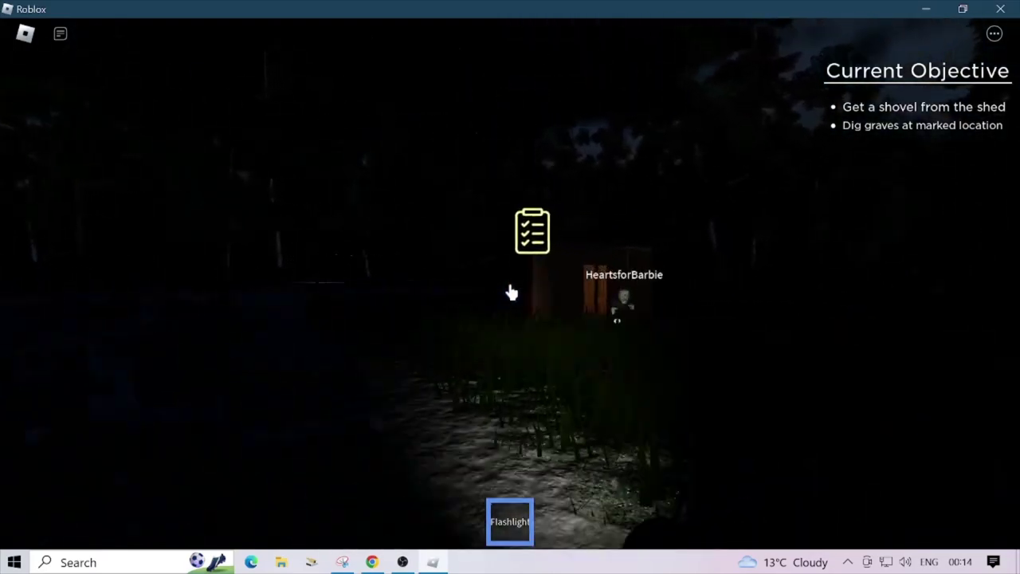
key("w")
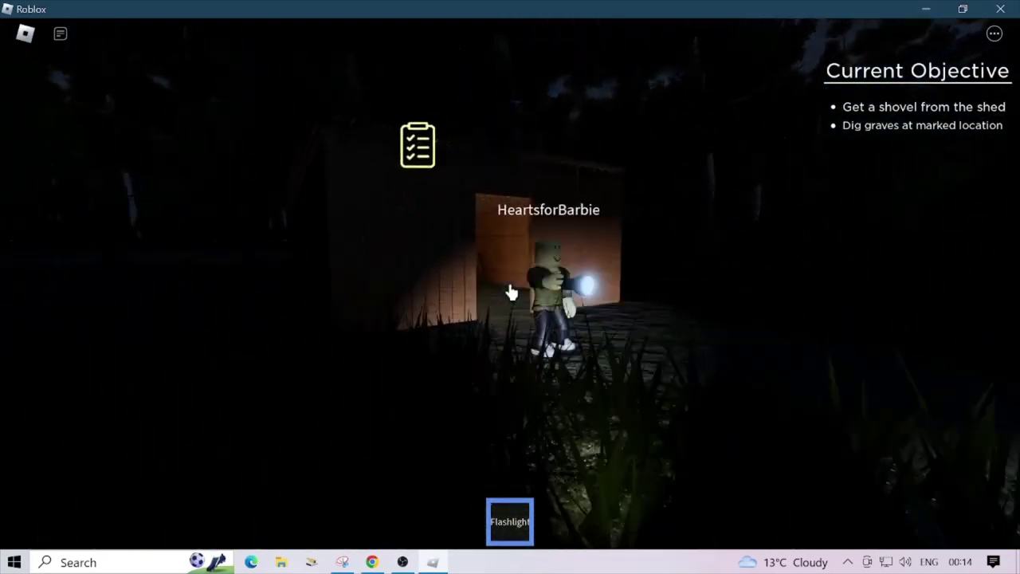
Grab the shovel from the shed corner and equip it with 2.
key("w")
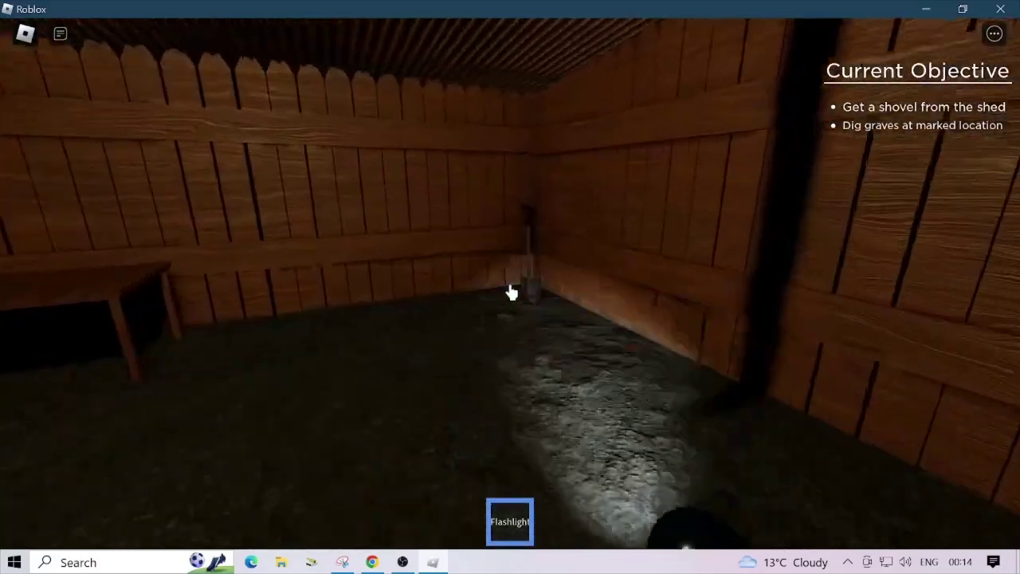
key("w")
key("e")
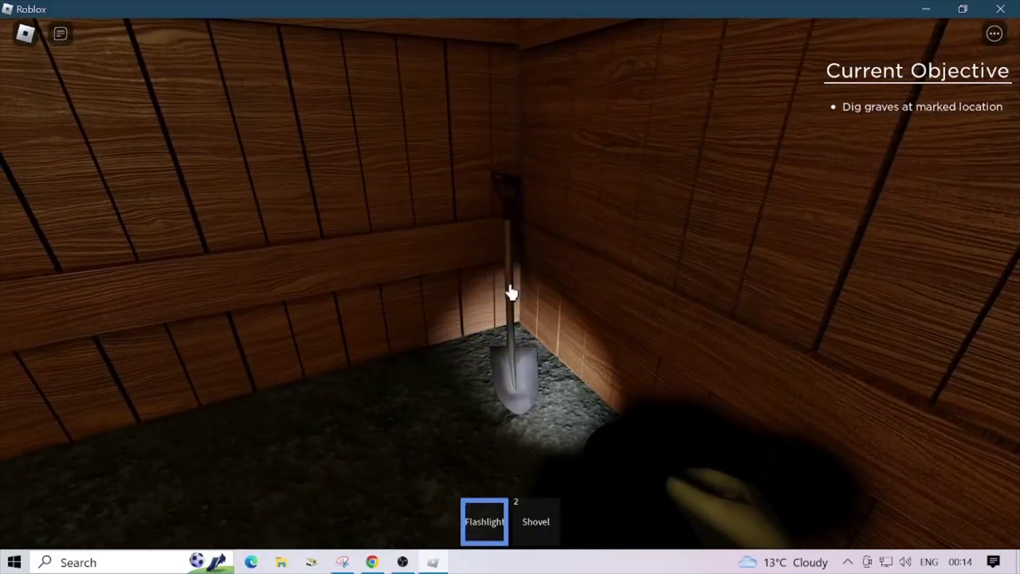
key("2")
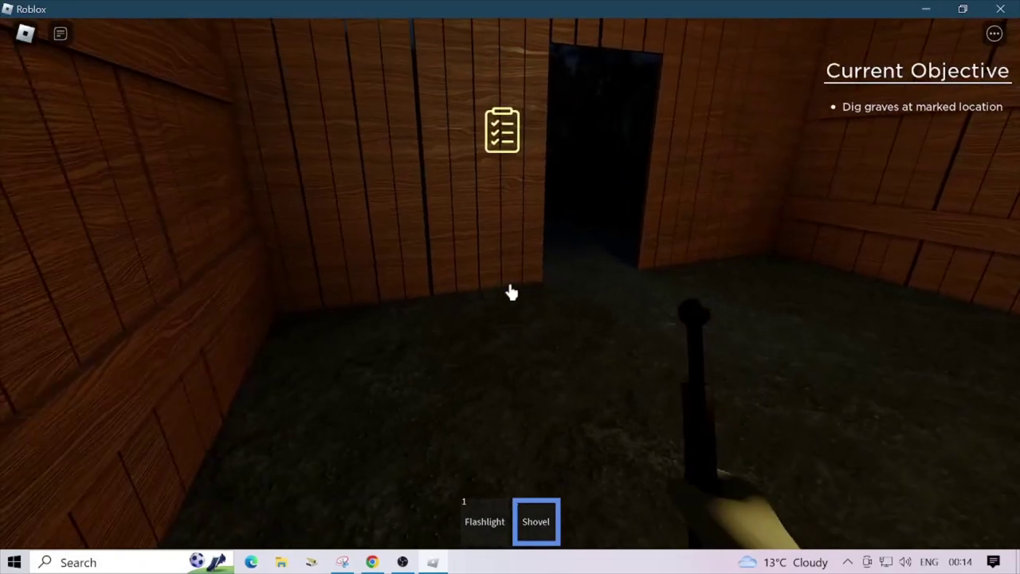
Walk out of the shed across the graveyard to the marked digging spot.
key("w")
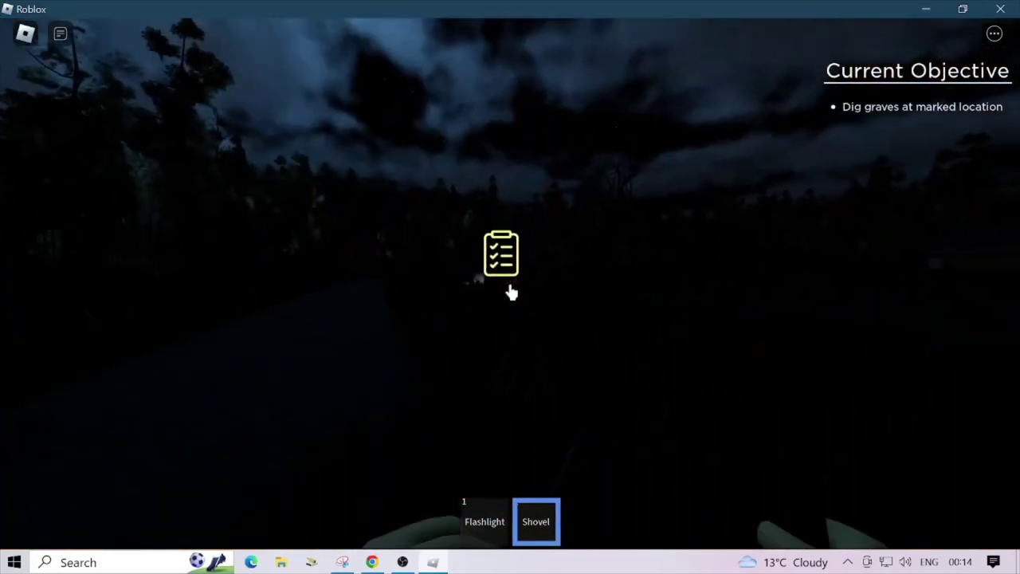
key("w")
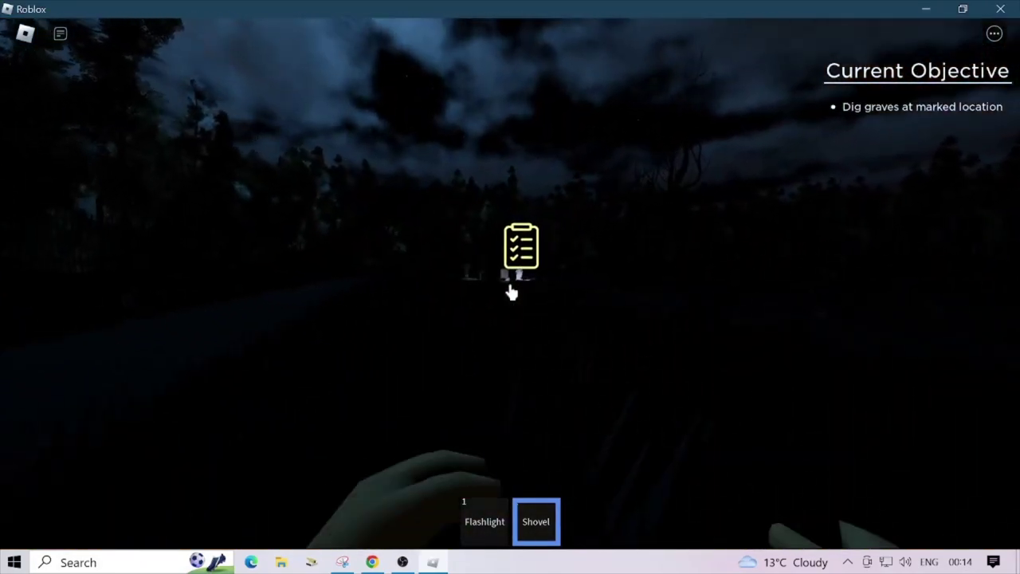
key("w")
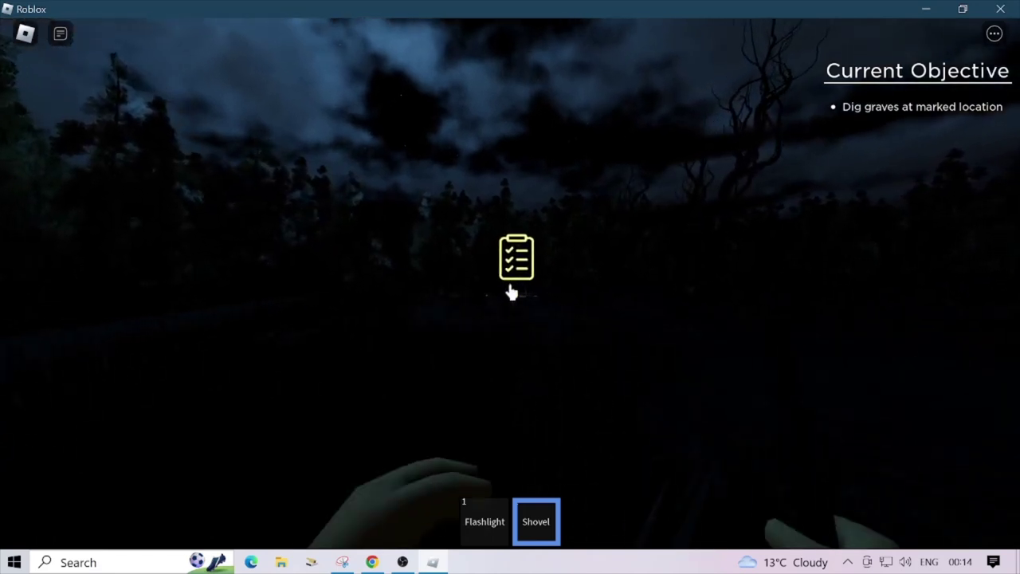
key("w")
key("w")
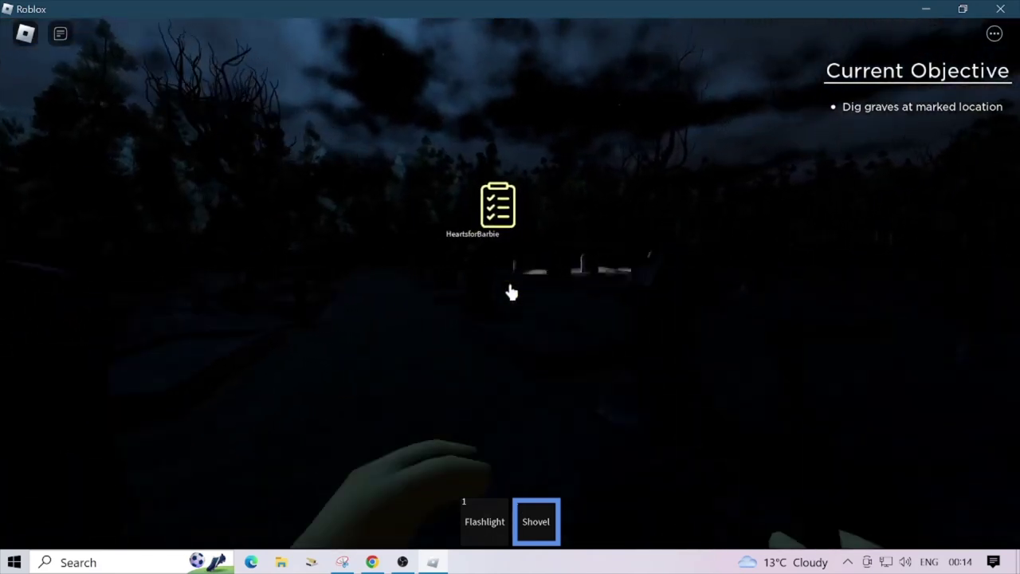
key("w")
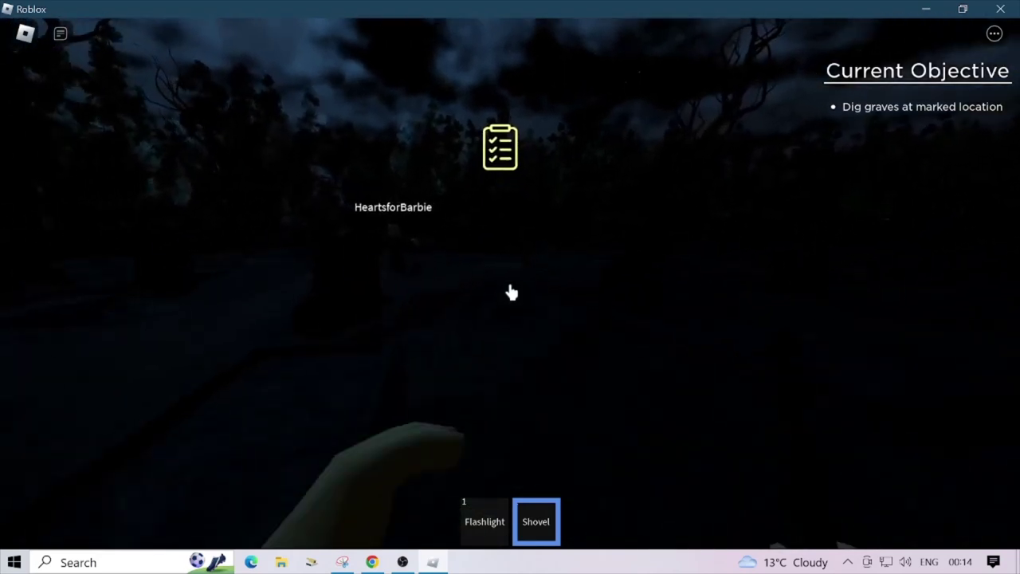
key("w")
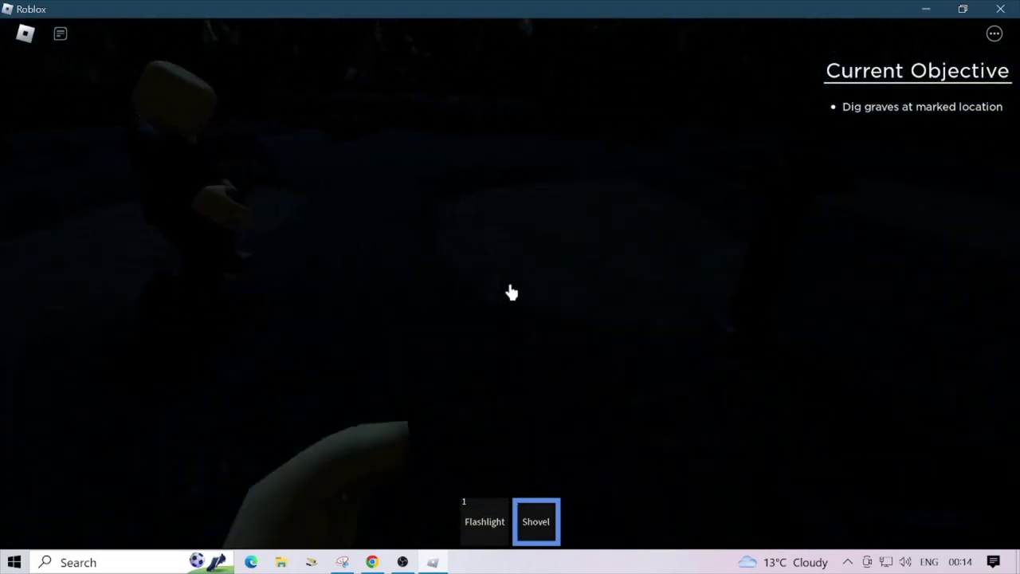
Dig the marked graves with repeated Dig actions, putting the shovel away partway.
key("w")
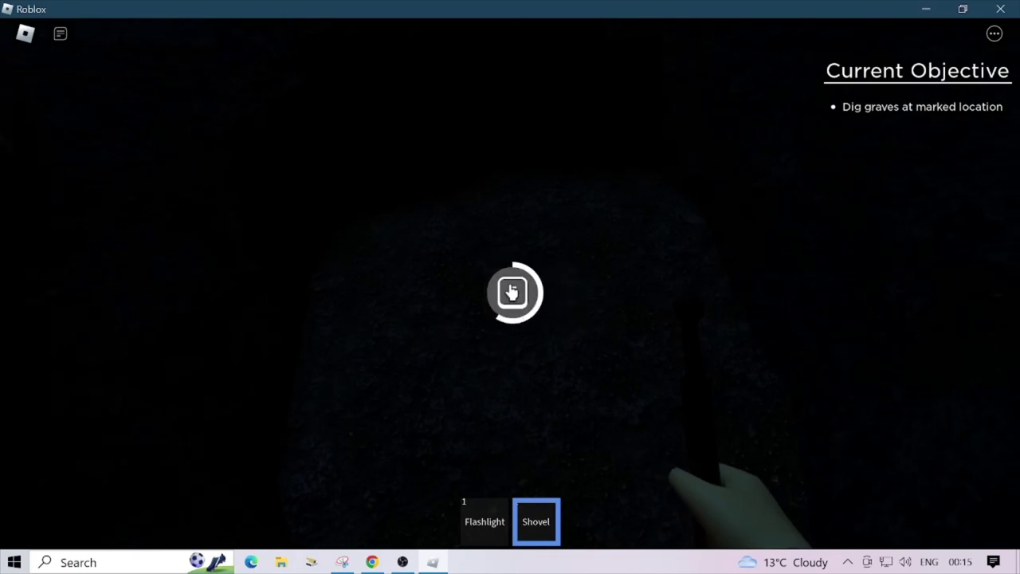
key("e")
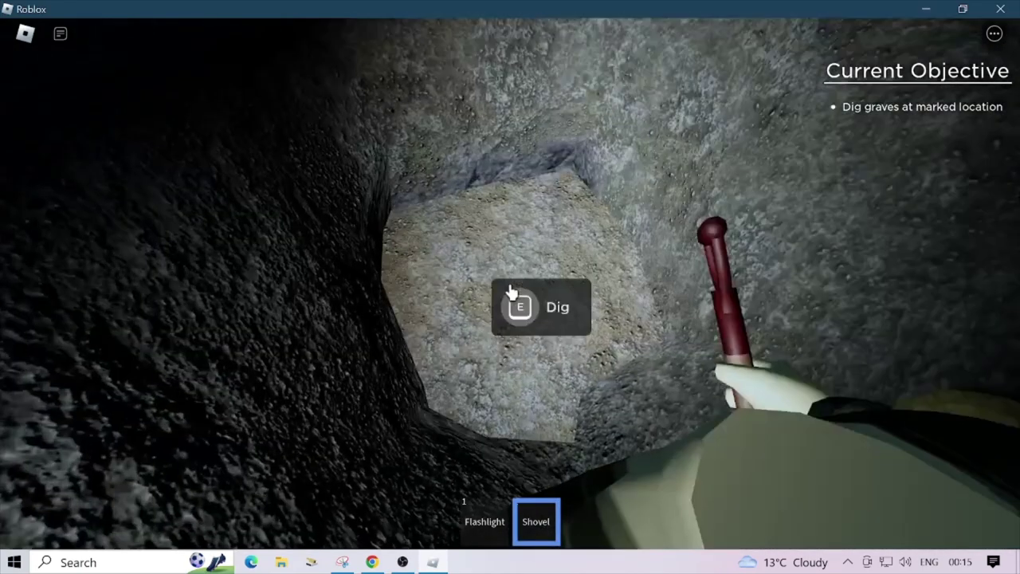
key("e")
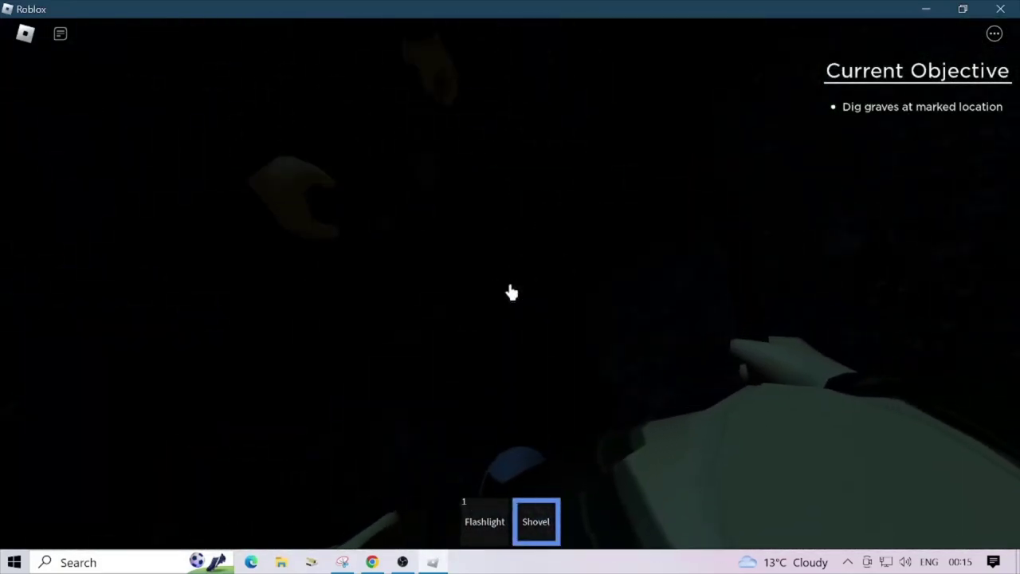
key("e")
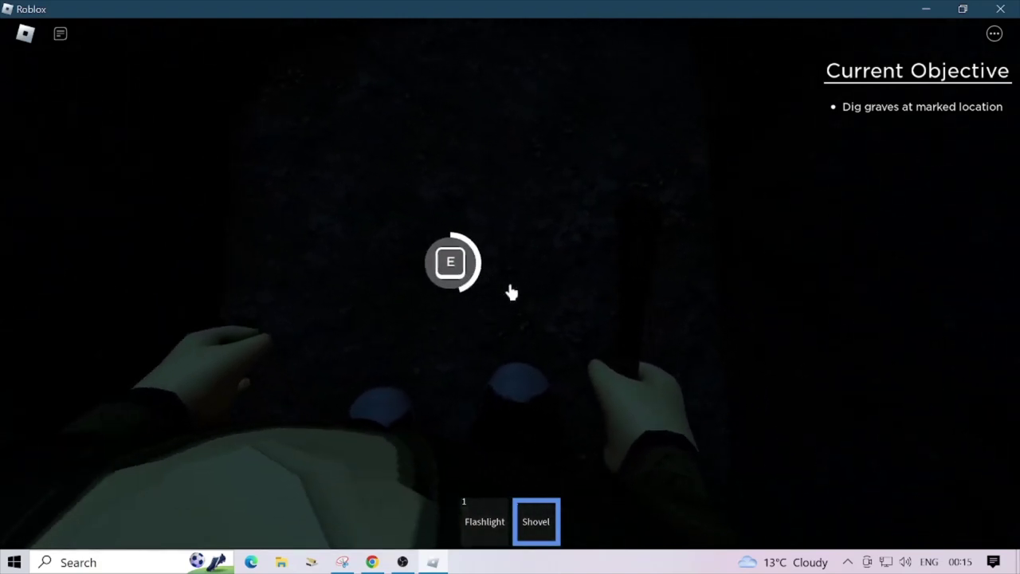
key("e")
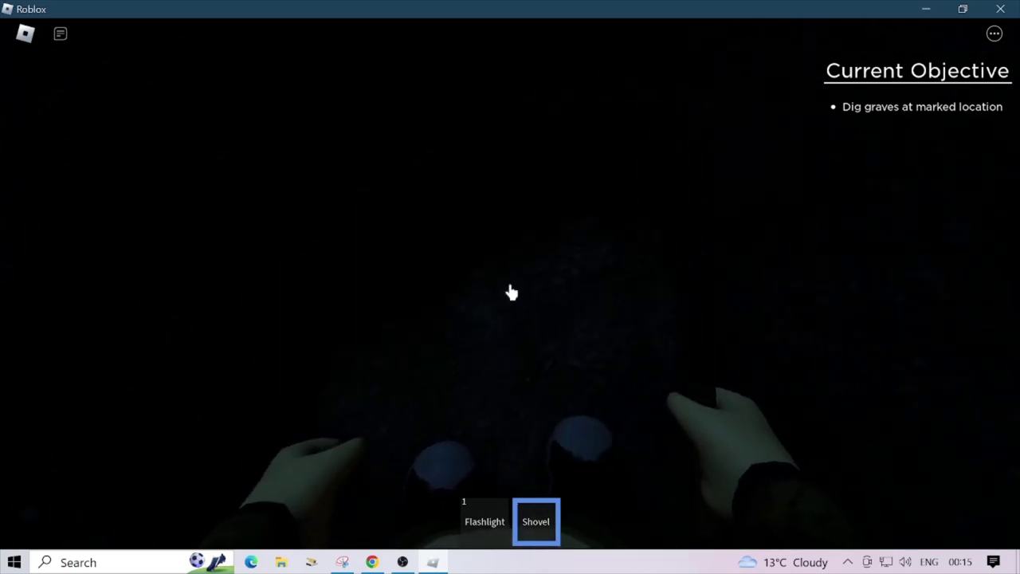
key("e")
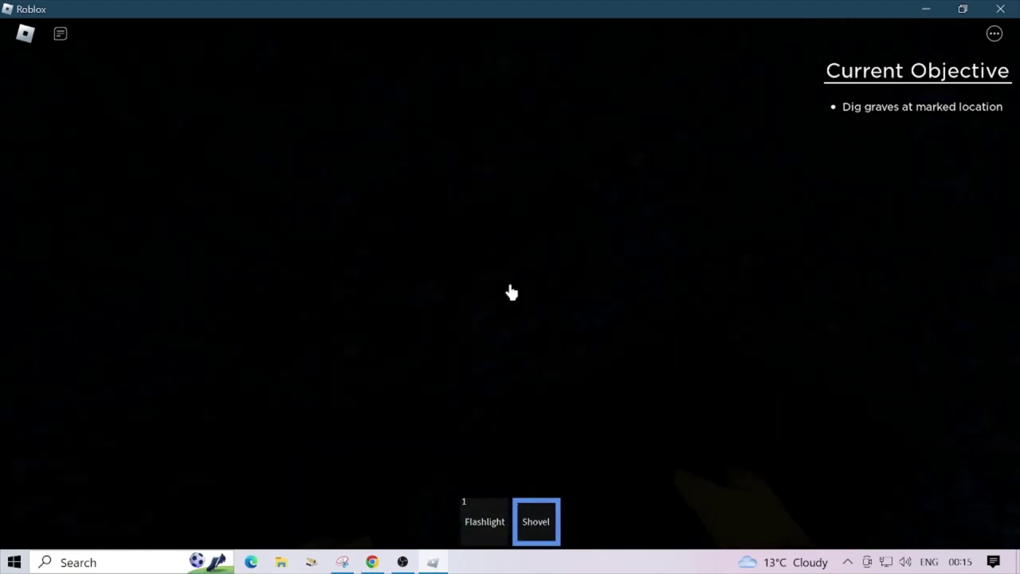
key("2")
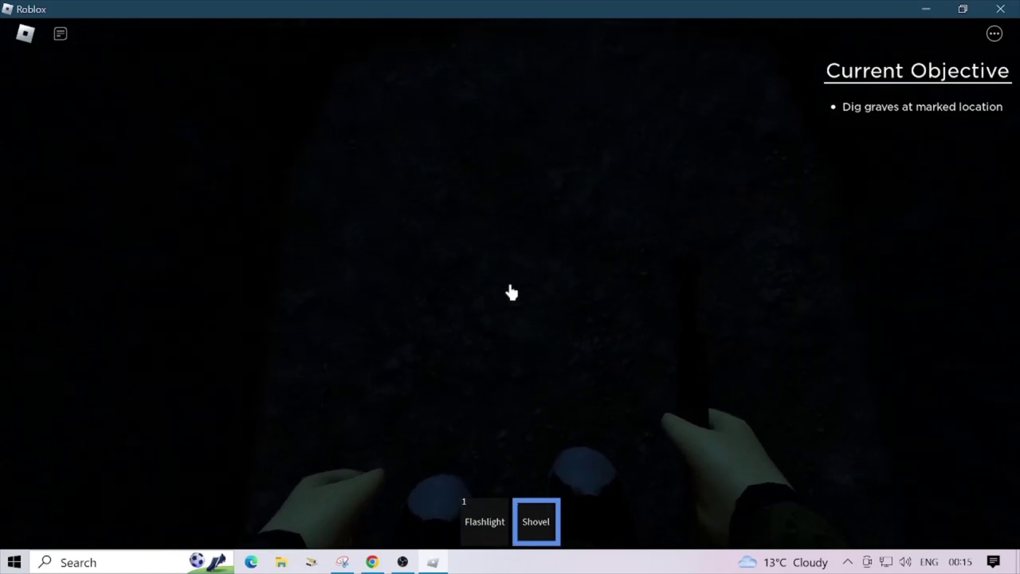
key("e")
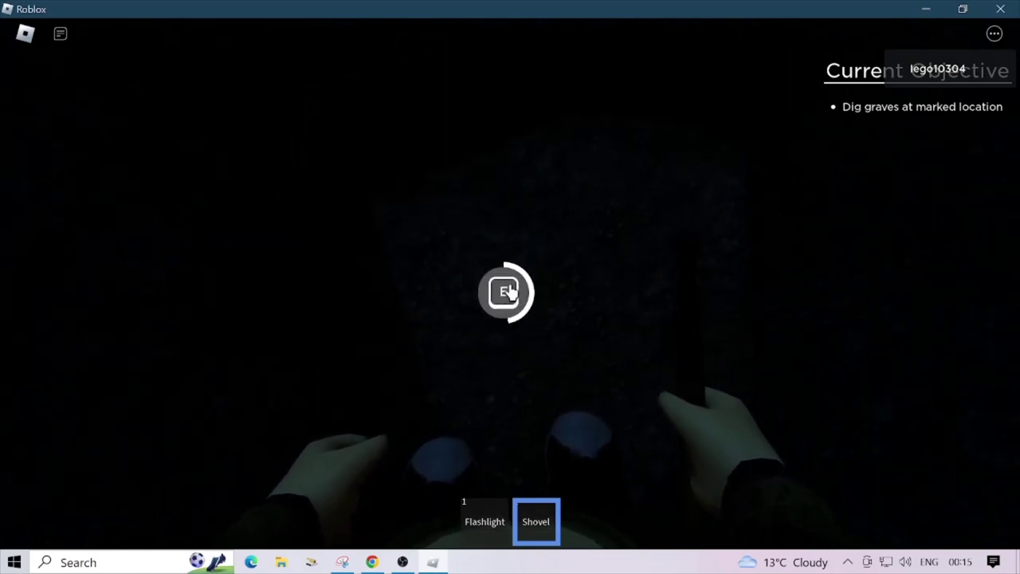
key("e")
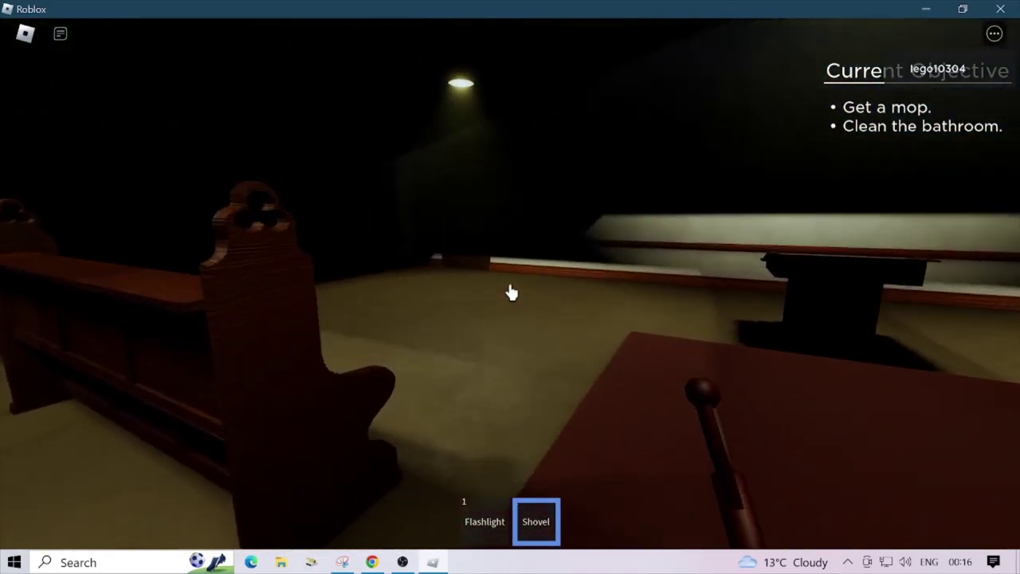
Put away the shovel, enter the bathroom and take the mop.
key("2")
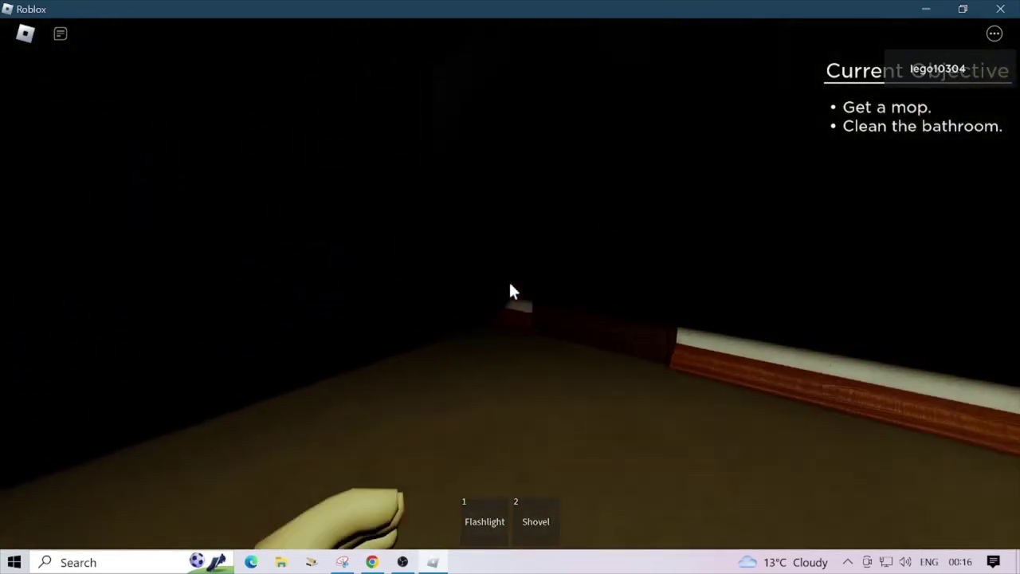
key("w")
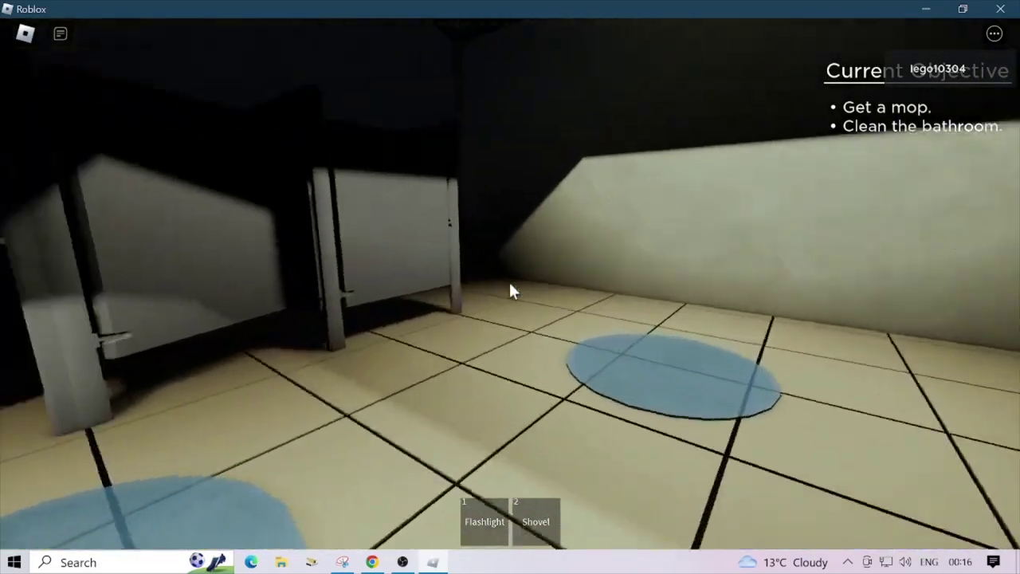
key("e")
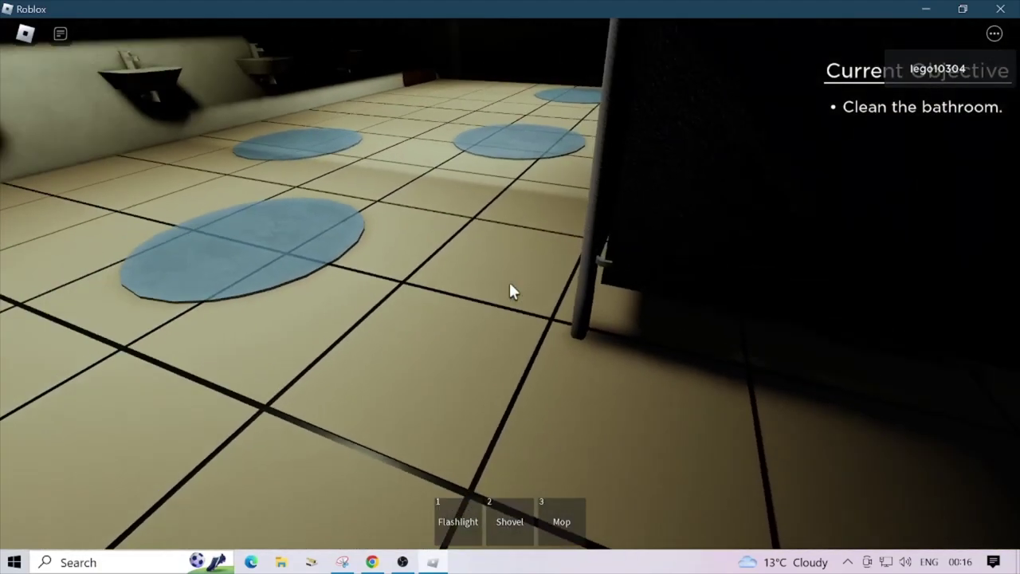
key("3")
Mop the four blue puddles around the stalls and sinks.
key("w")
key("e")
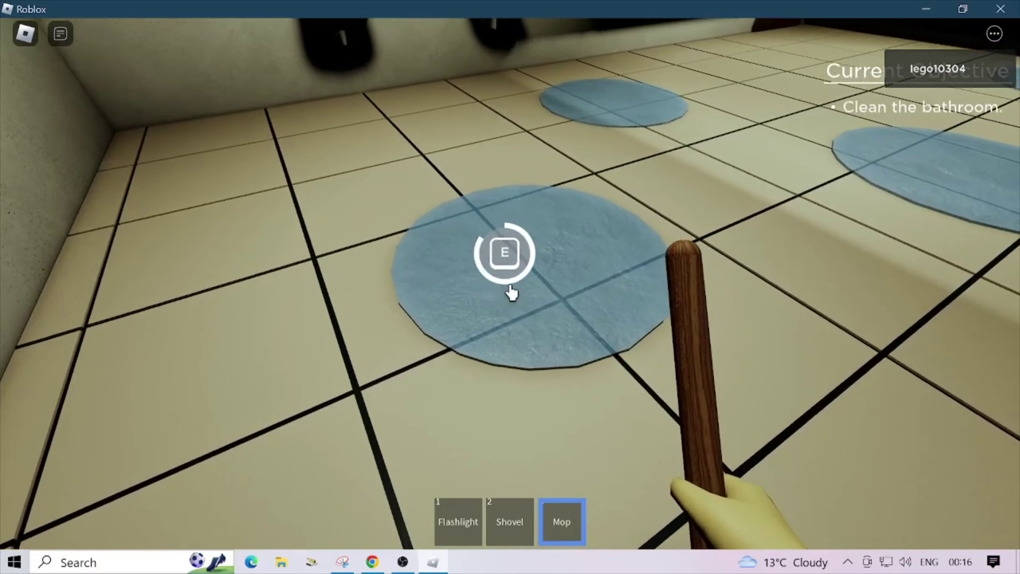
key("w")
key("e")
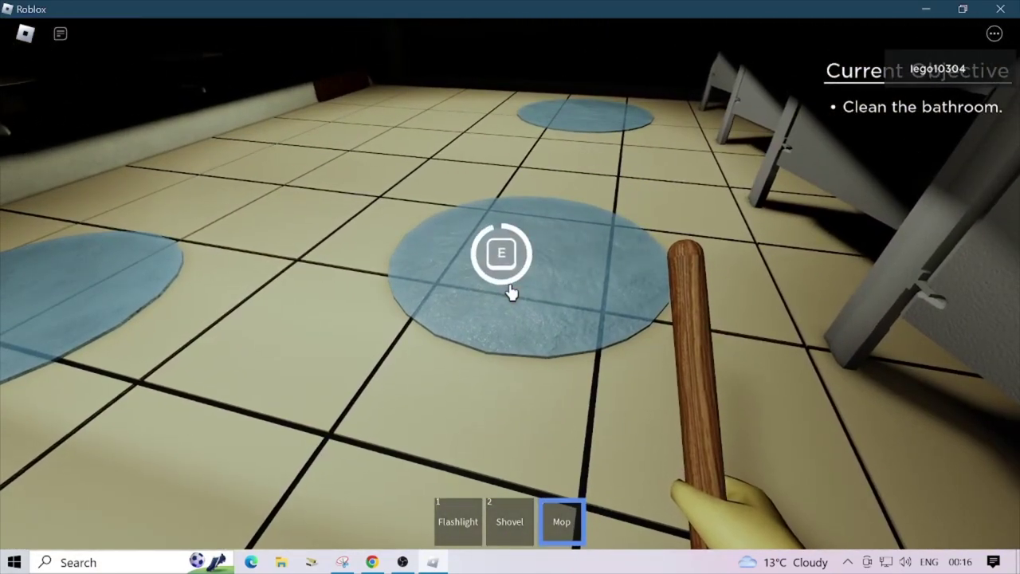
key("w")
key("e")
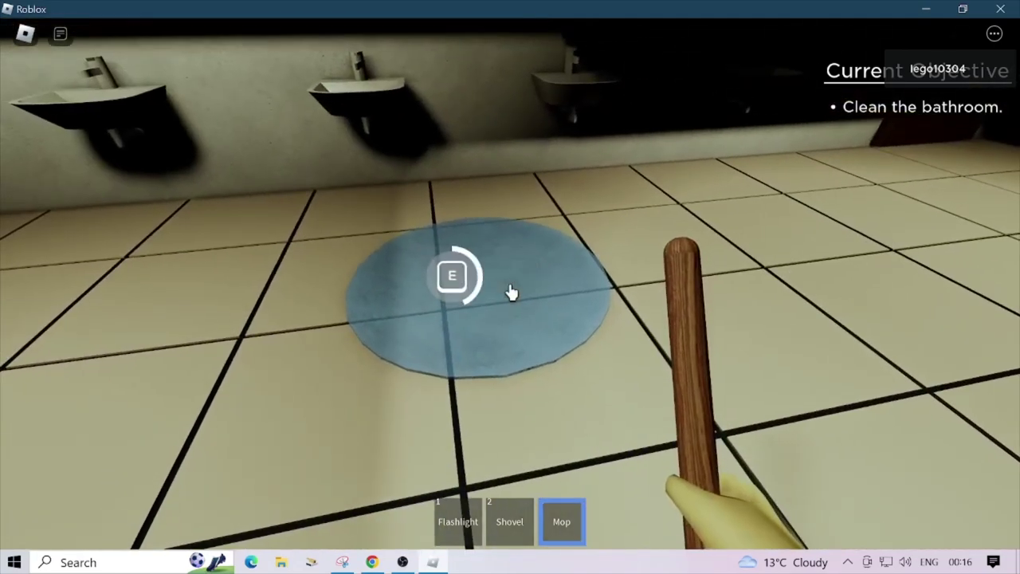
key("w")
key("e")
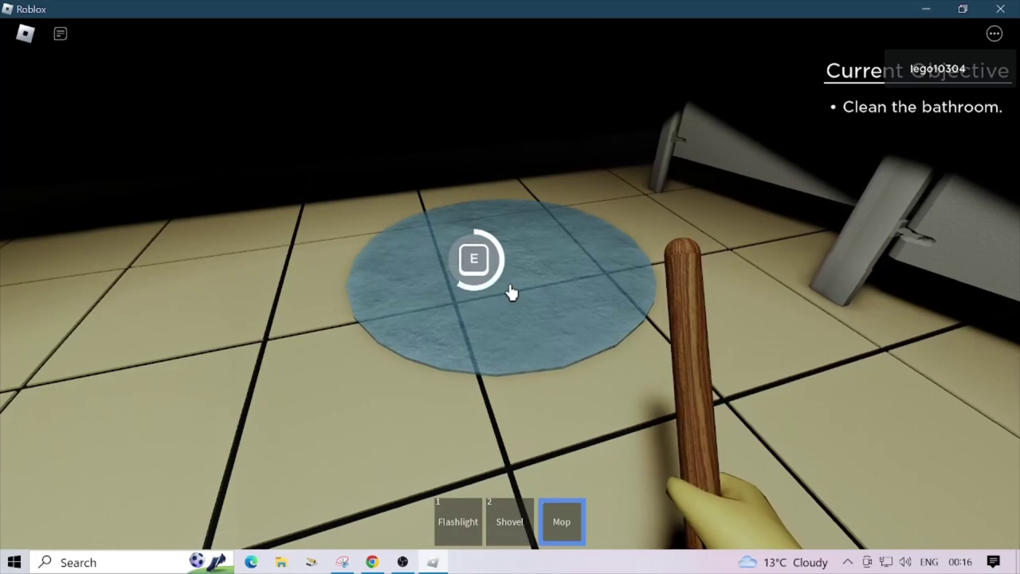
key("w")
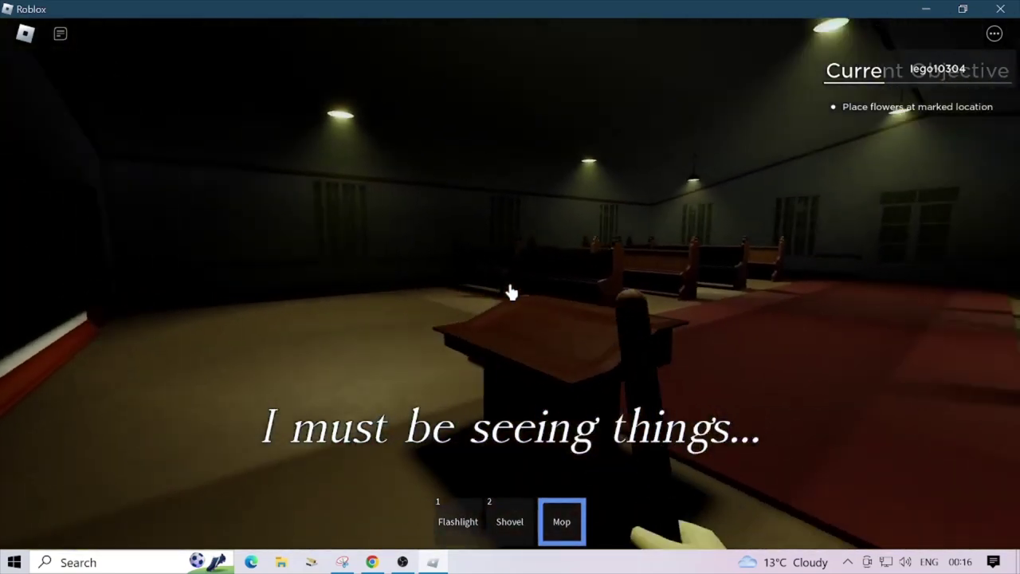
Put away the mop and walk down the aisle out the back doorway.
key("a")
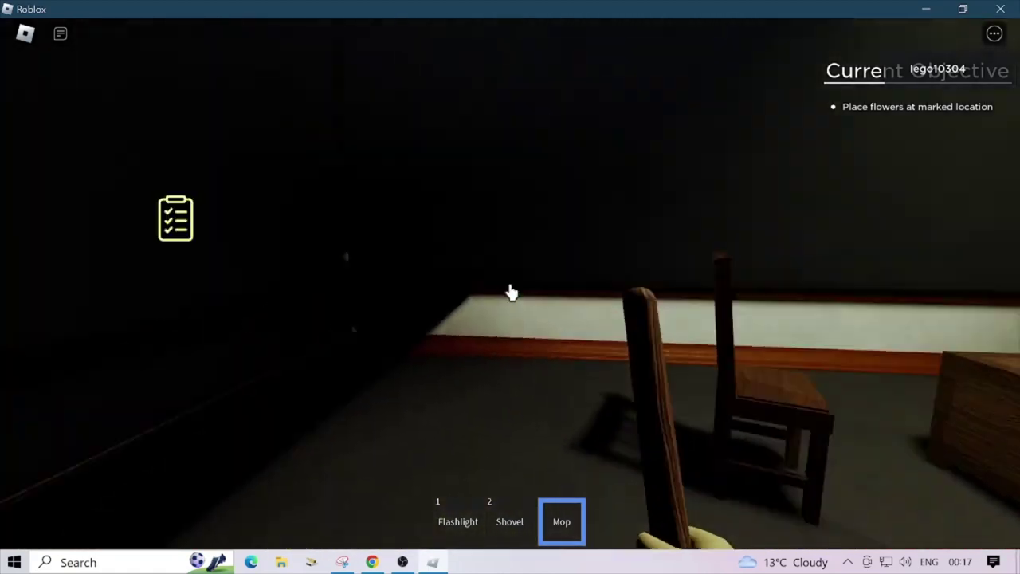
key("w")
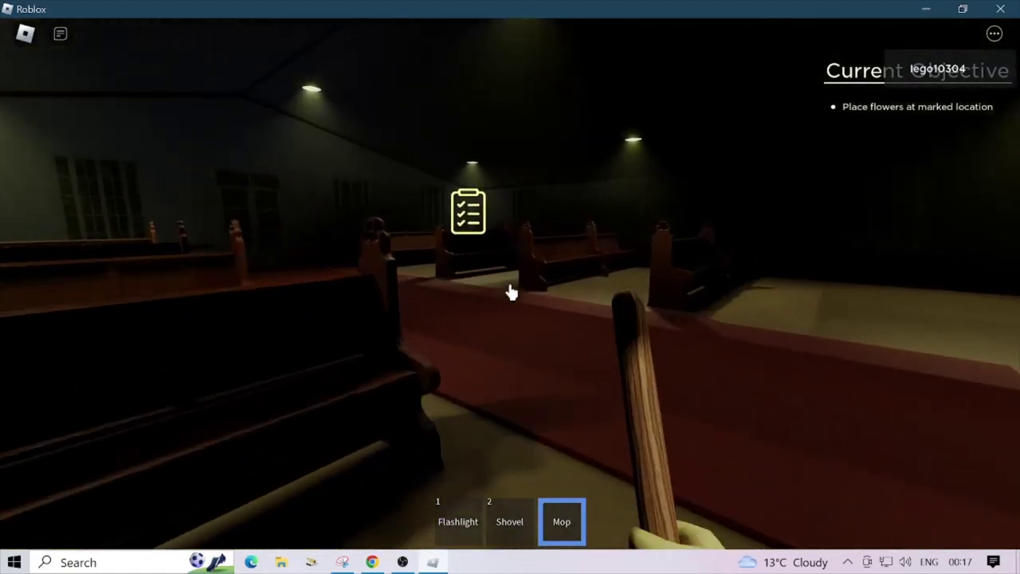
key("w")
key("3")
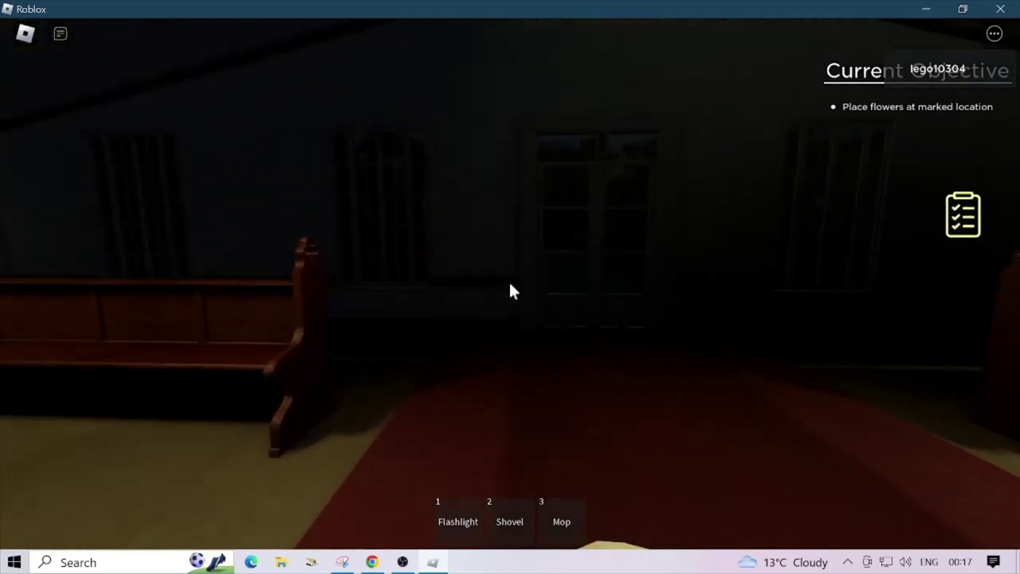
key("w")
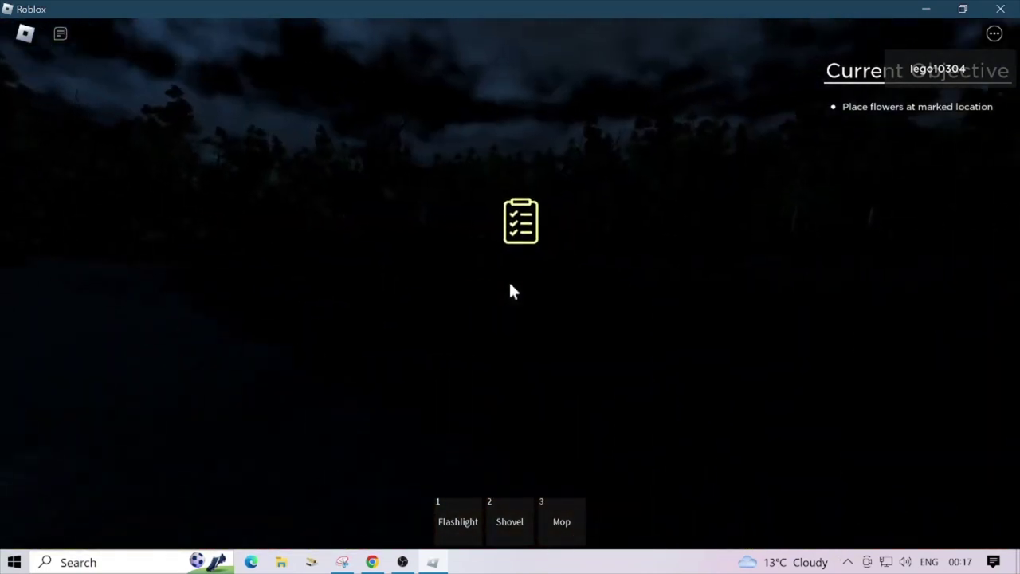
Cross the dark field to the objective marker and place the flowers.
key("w")
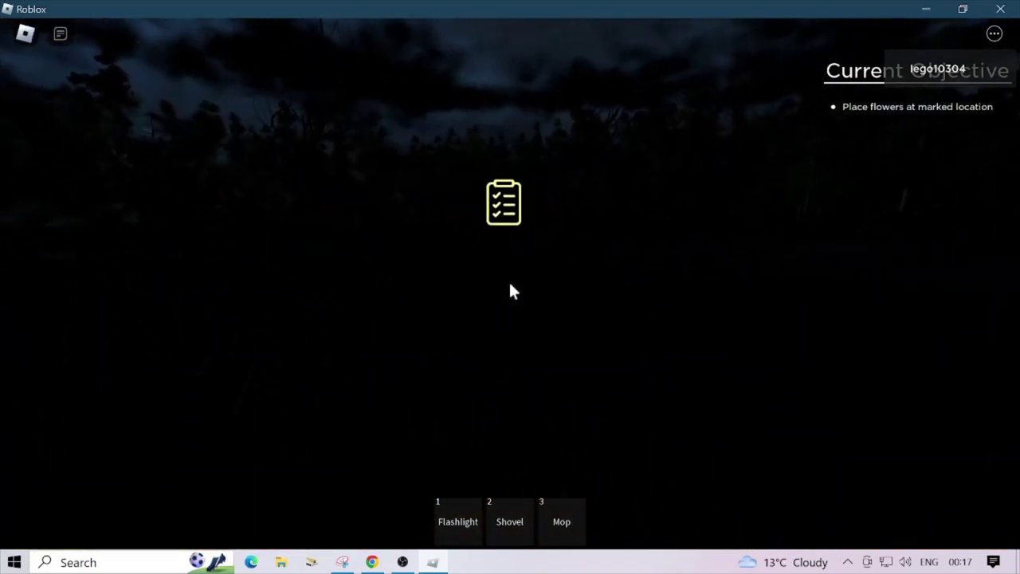
key("w")
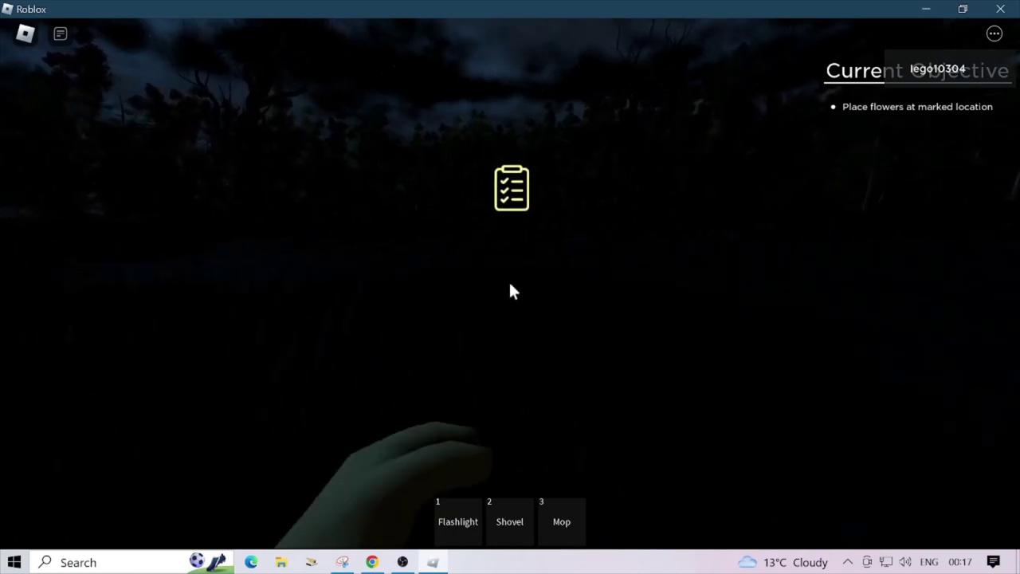
key("w")
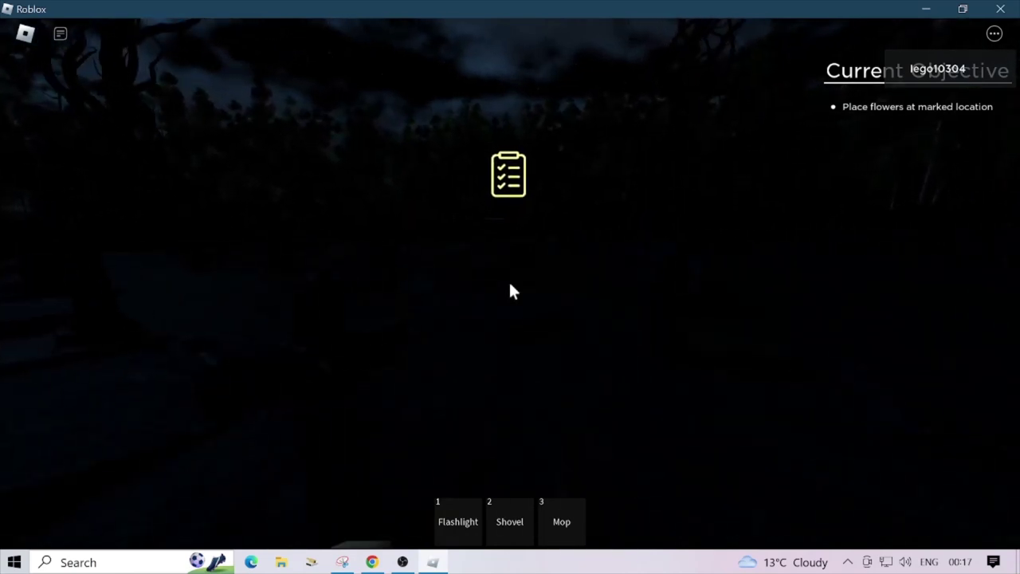
key("w")
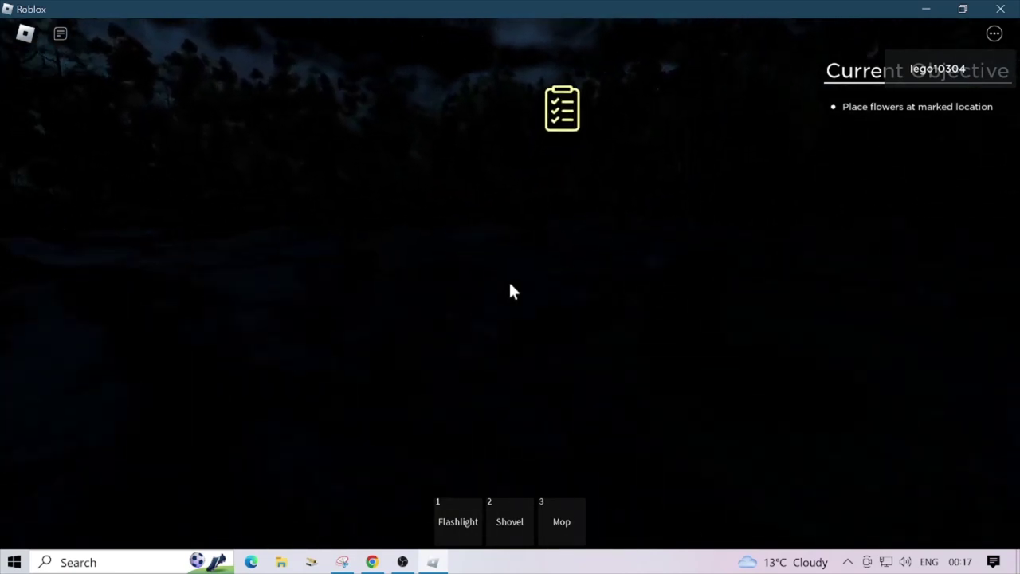
key("w")
key("w")
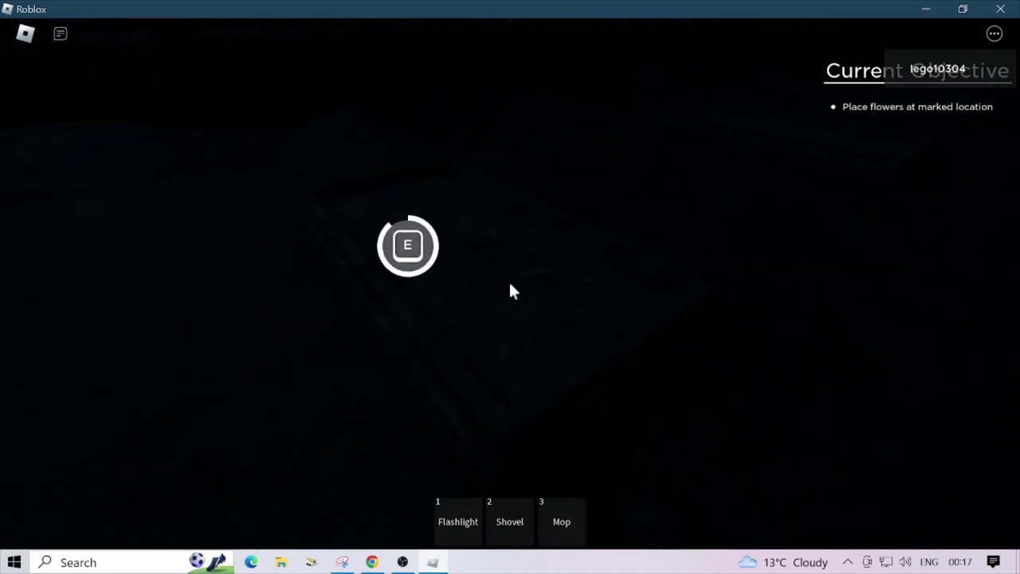
key("w")
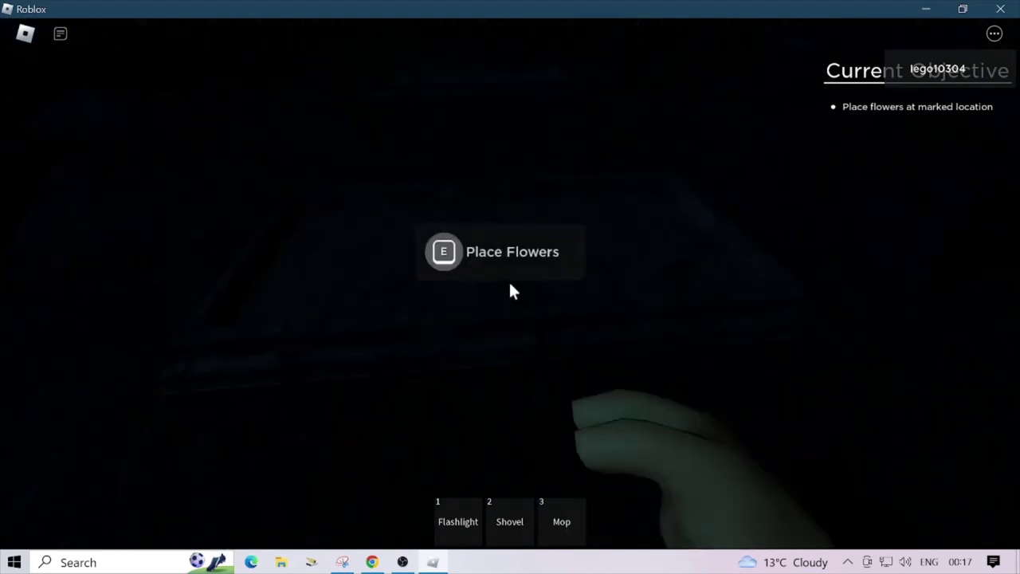
key("e")
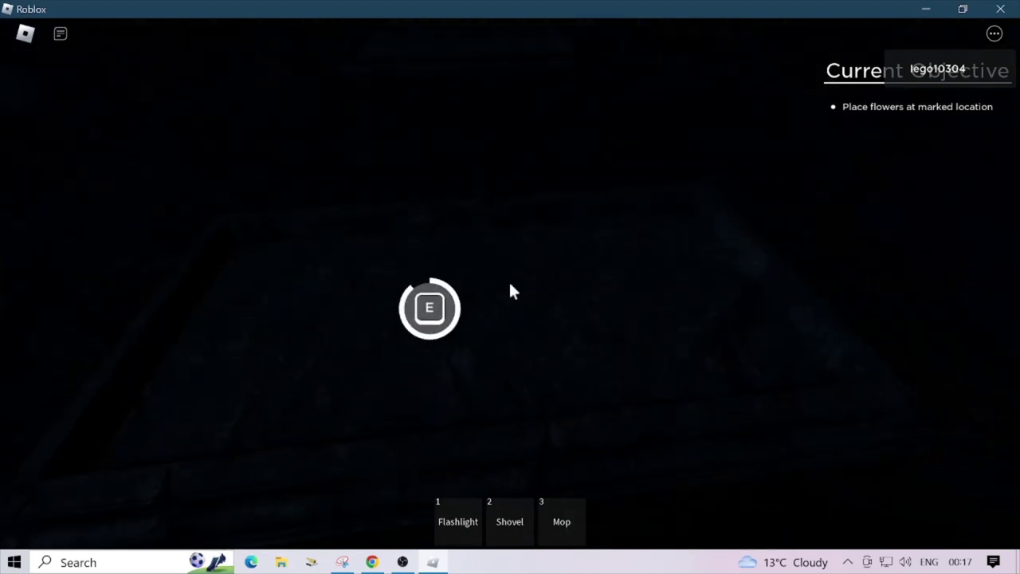
key("w")
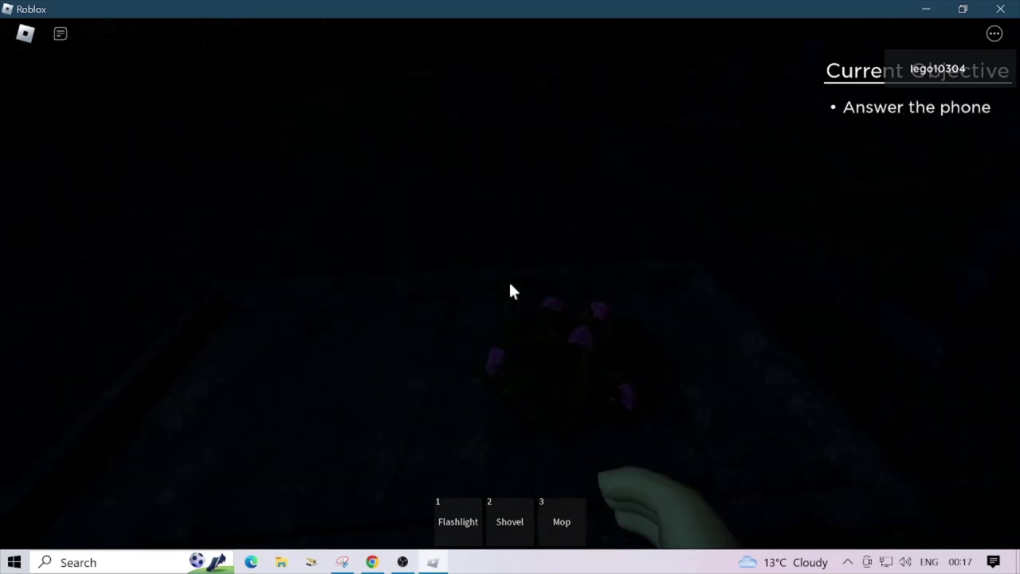
Look around the clearing and walk back toward the church building.
key("w")
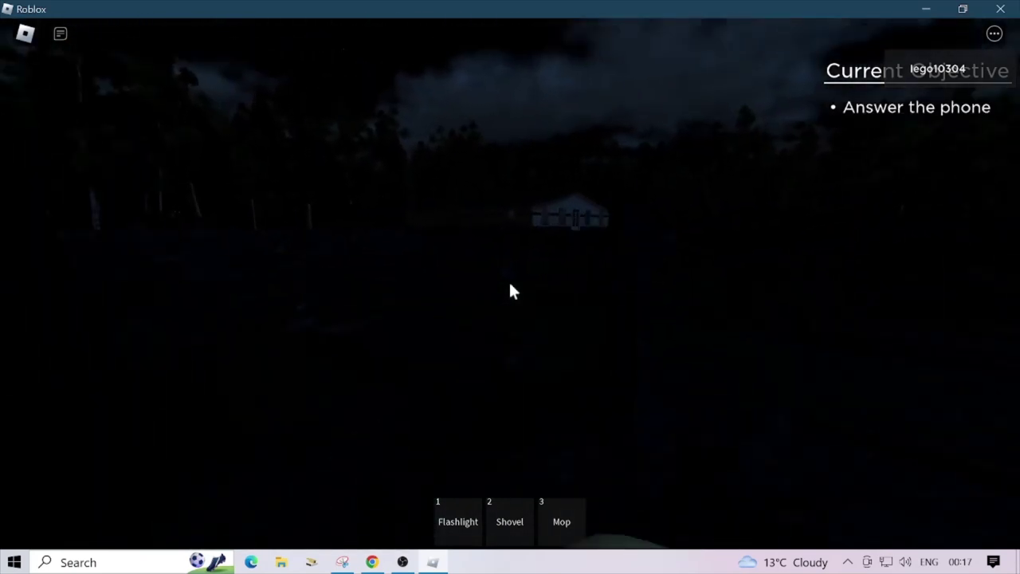
key("d")
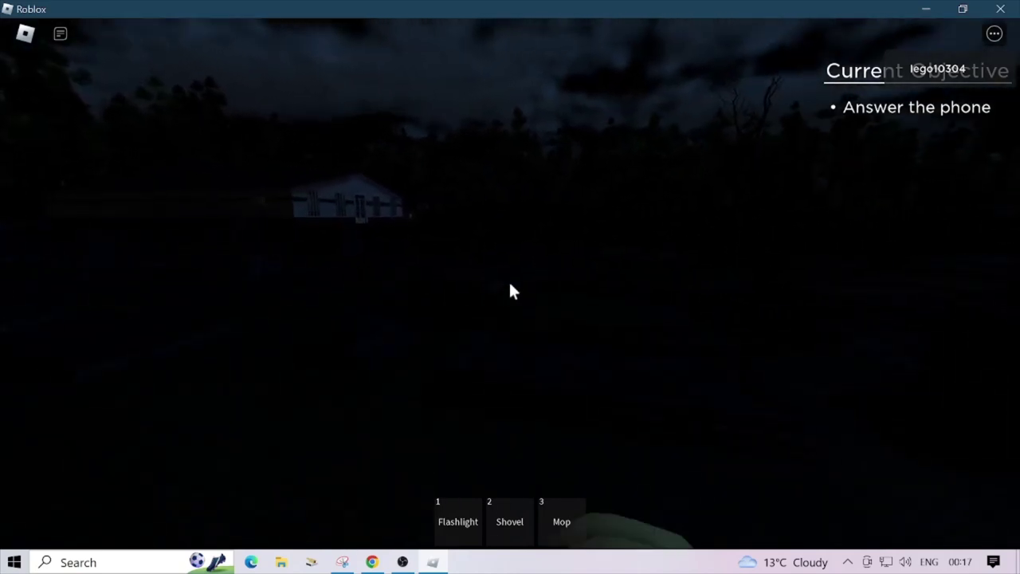
key("a")
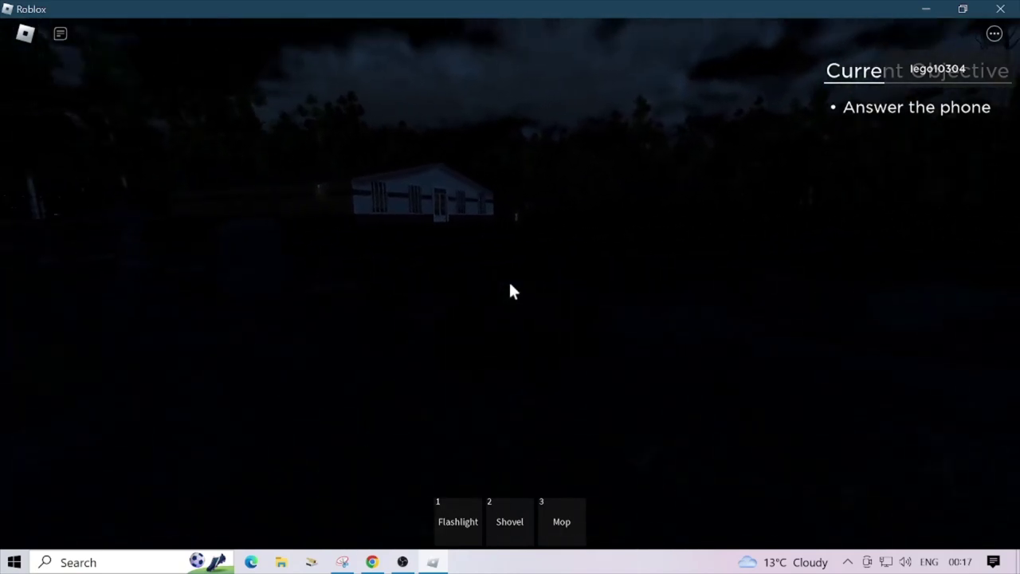
key("w")
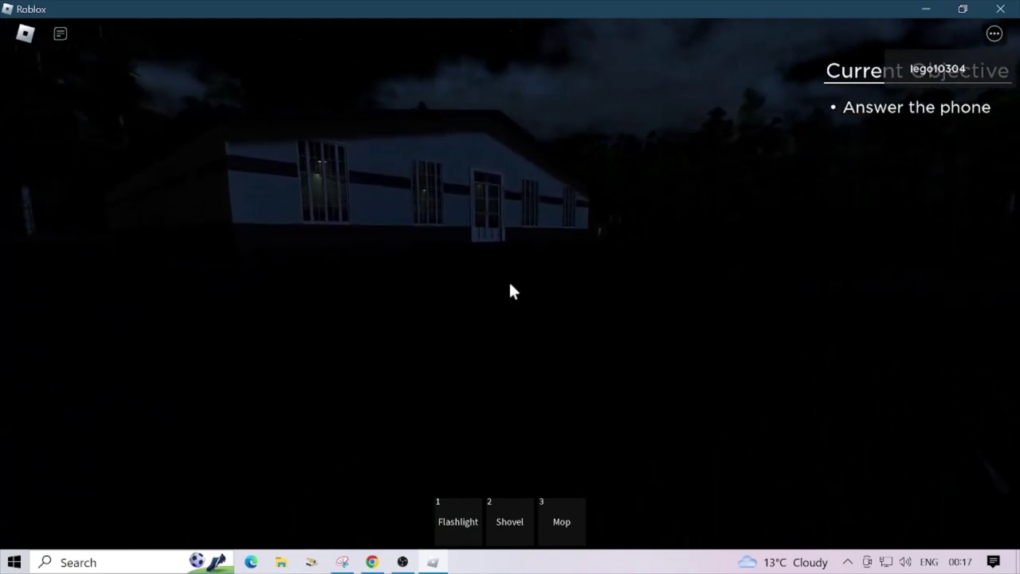
key("w")
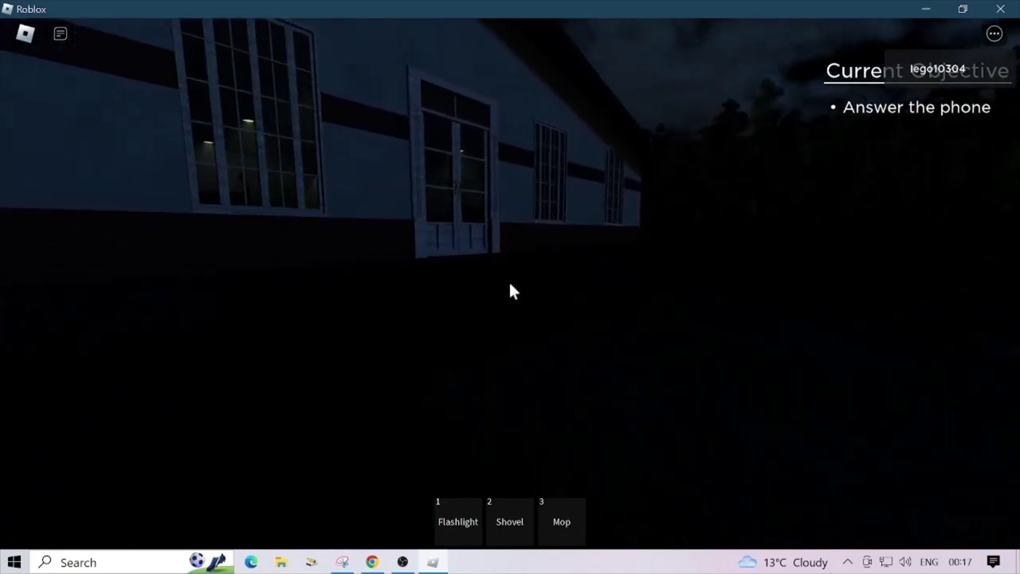
Enter the church, go down the aisle and answer the side-room desk phone.
key("w")
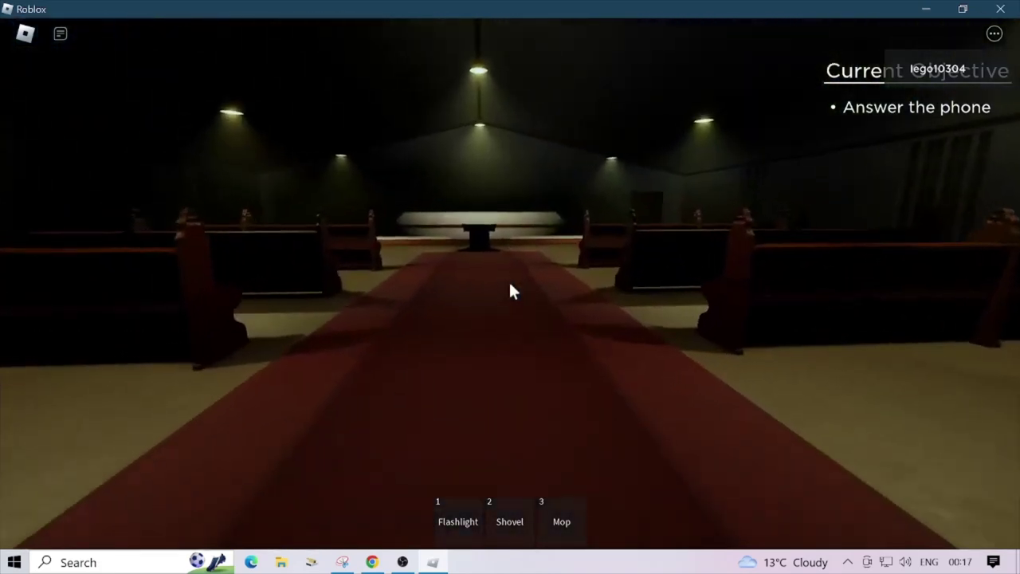
key("w")
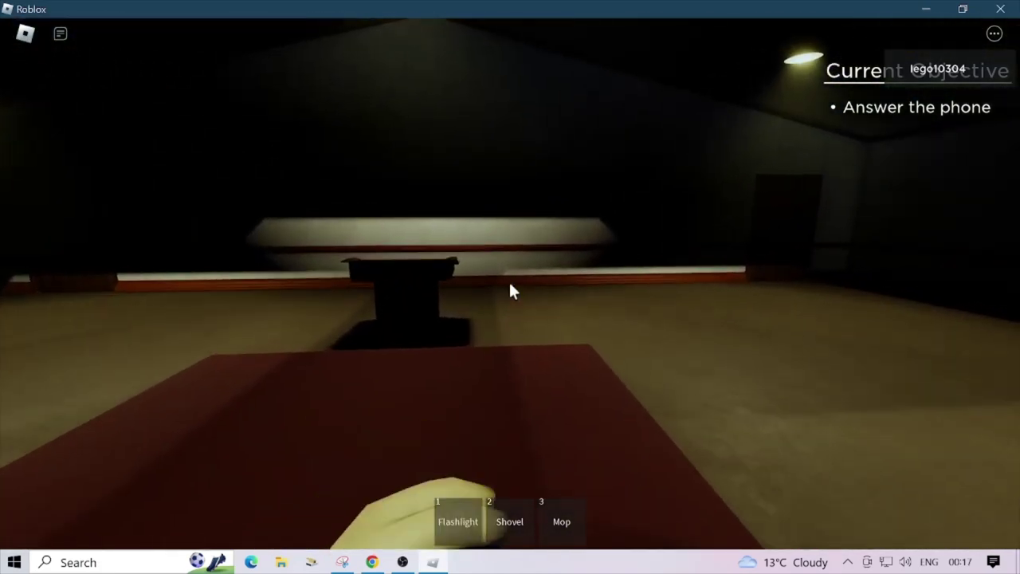
key("w")
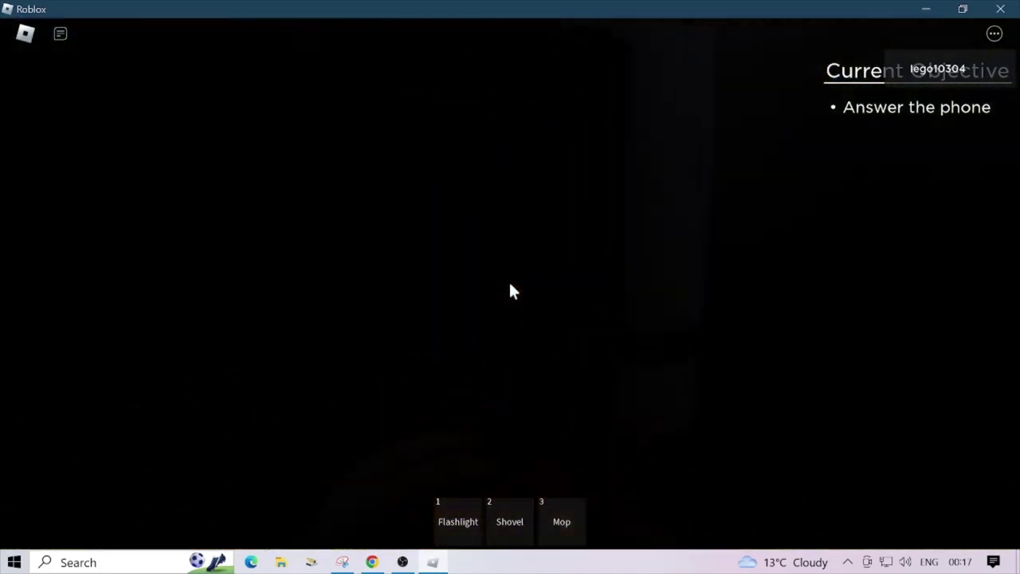
key("w")
key("e")
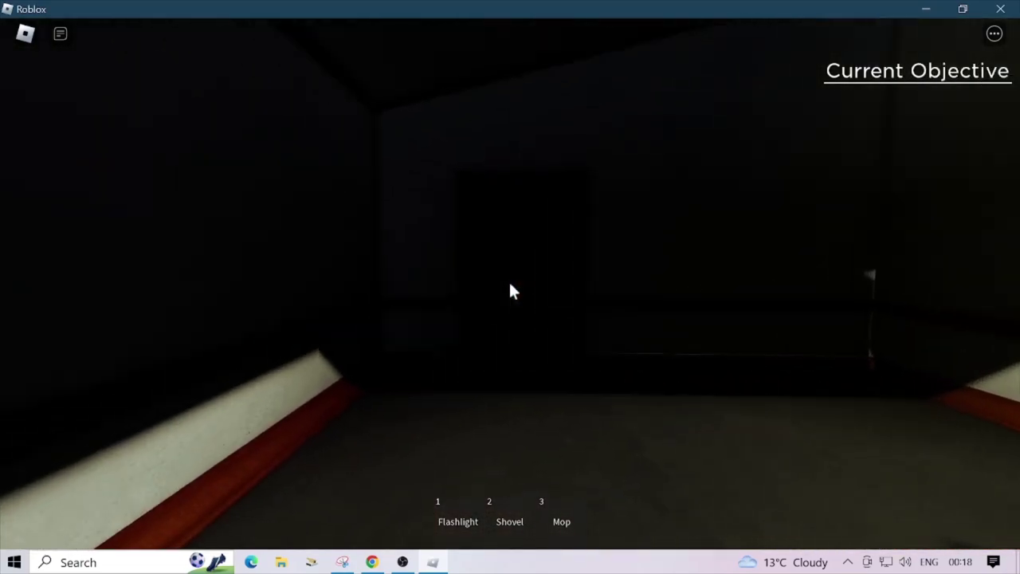
Walk back through the church hall to the side-room desk and answer the phone.
key("w")
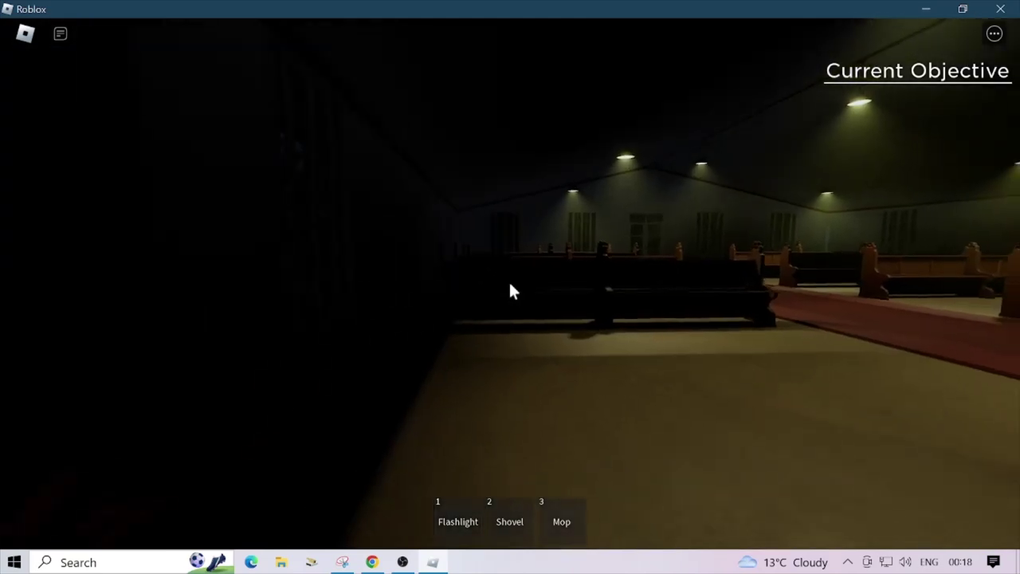
key("w")
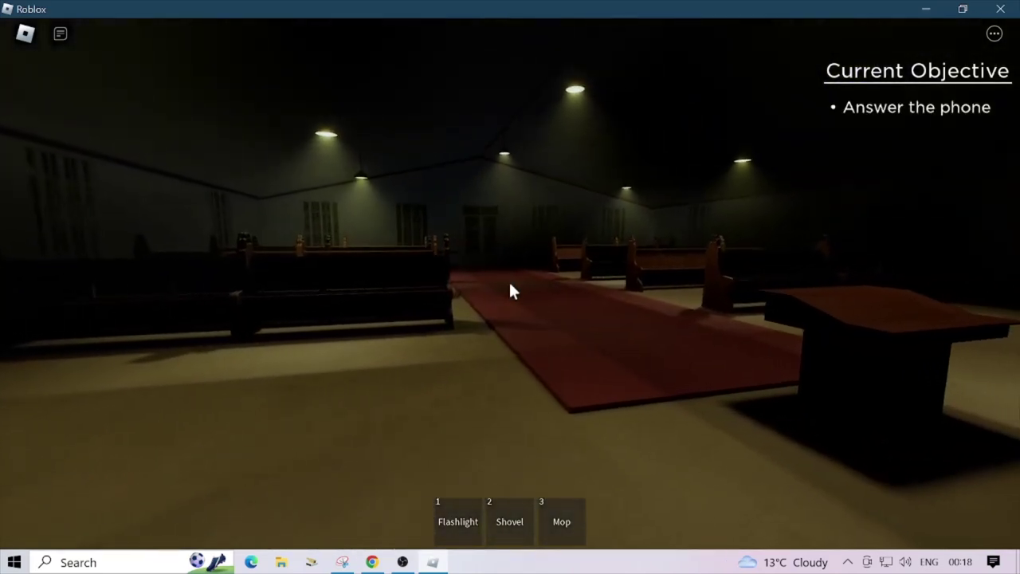
key("w")
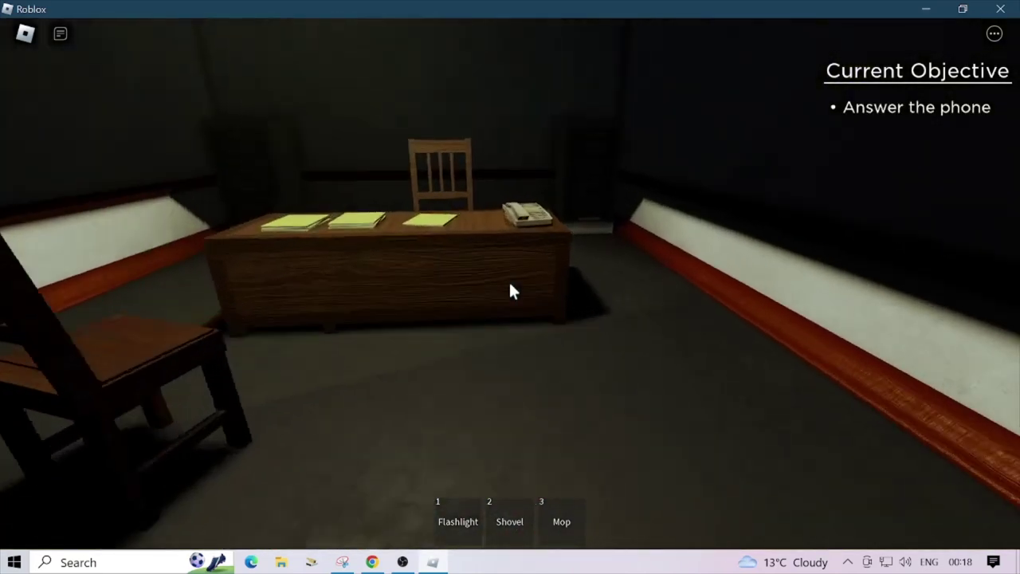
key("e")
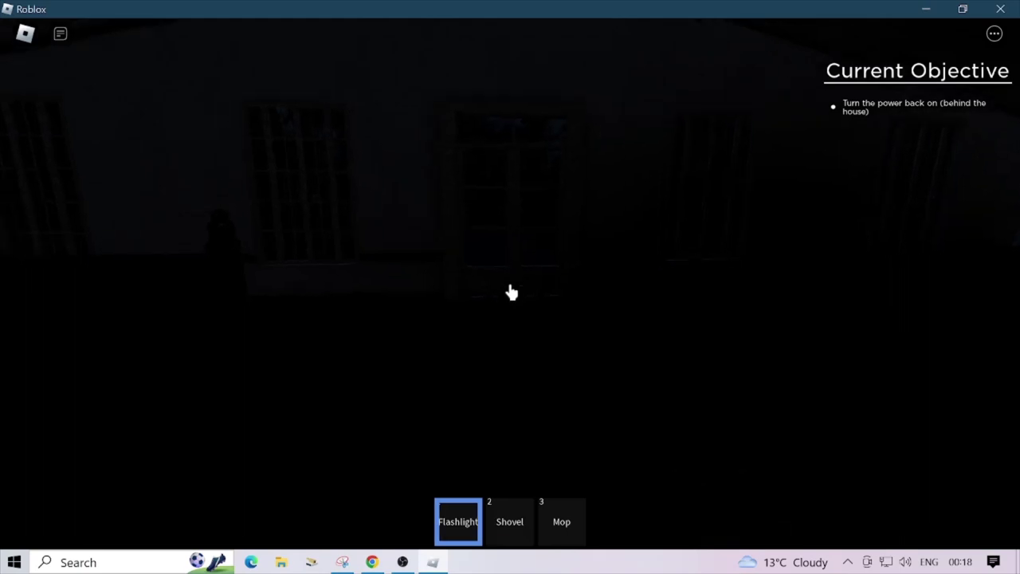
Walk along the house wall and switch the electrical box behind it back on.
left_click(511, 292)
key("w")
key("w")
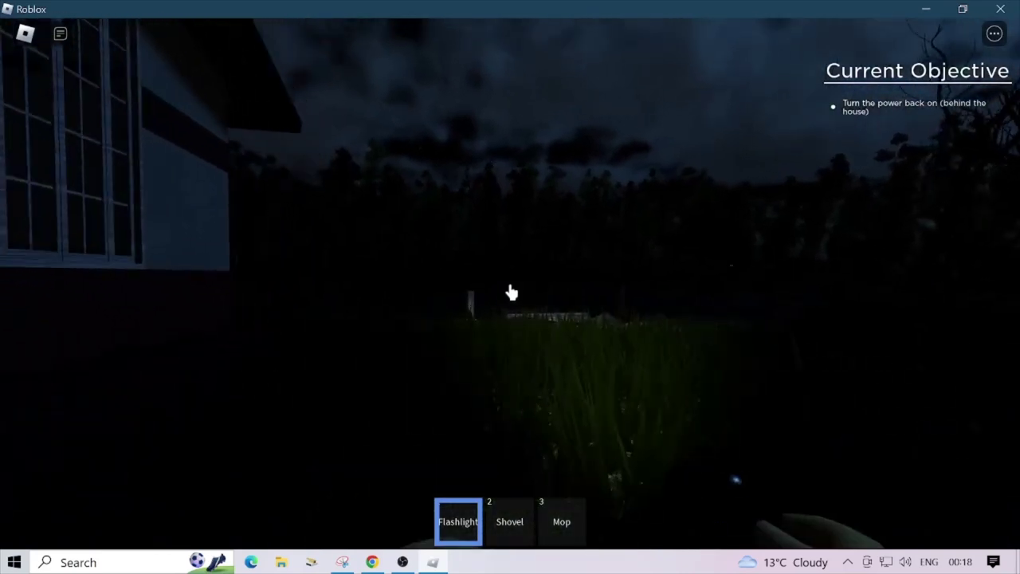
key("w")
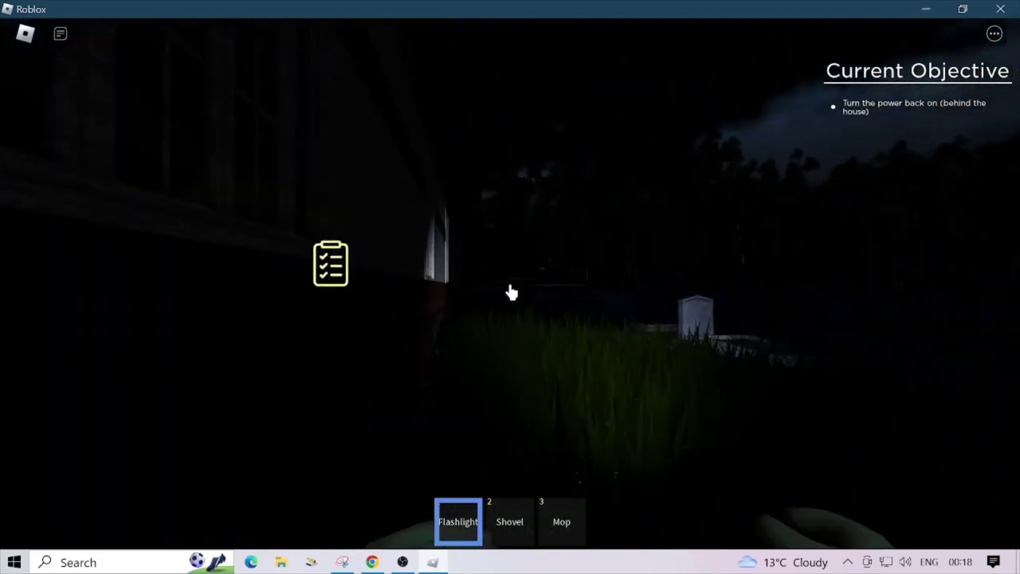
key("w")
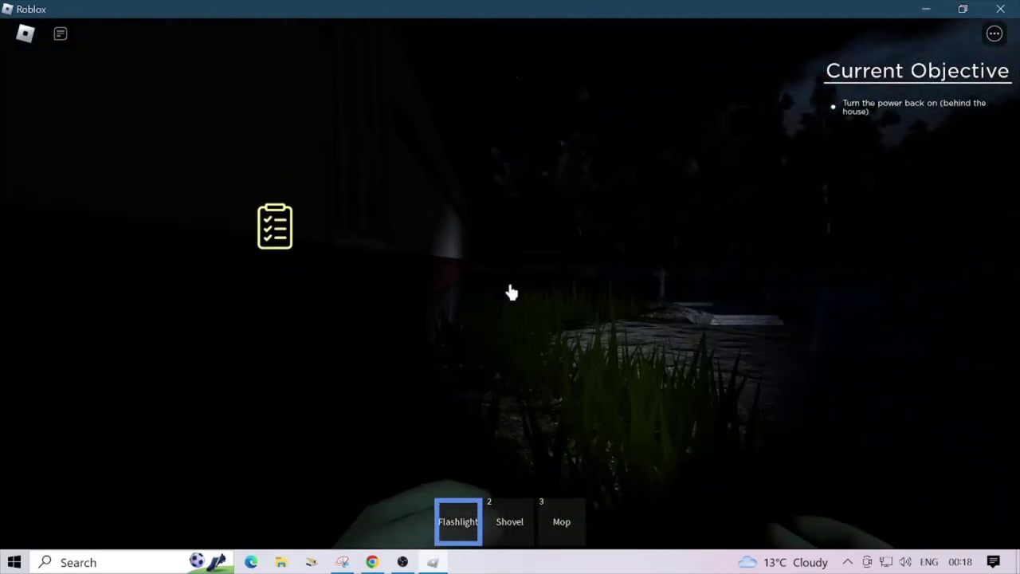
key("w")
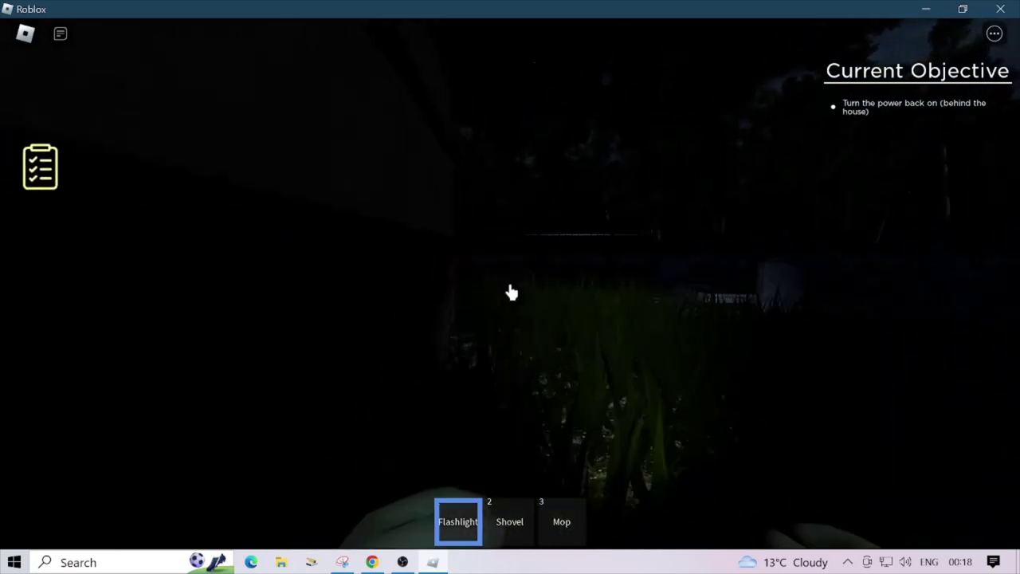
key("w")
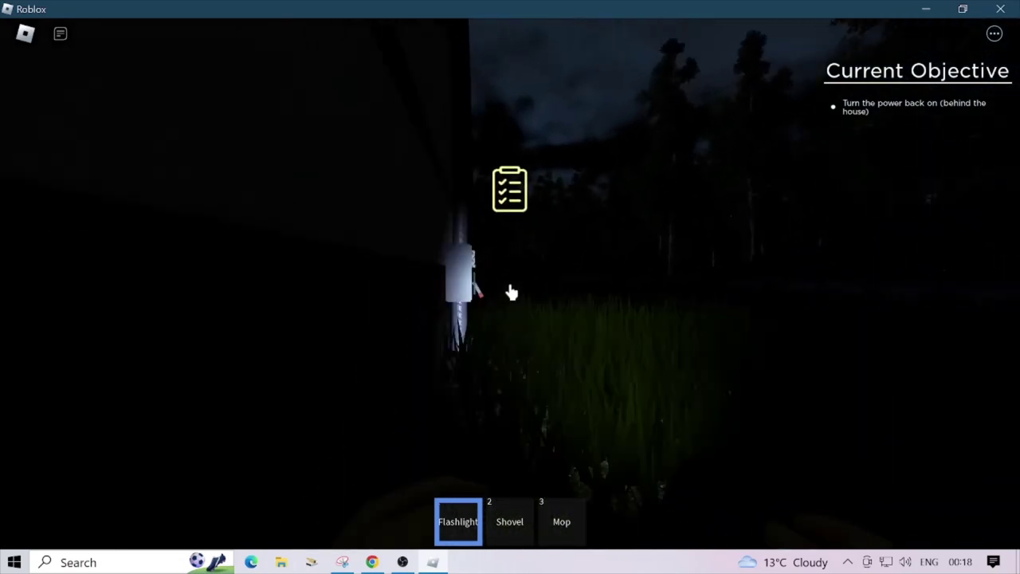
key("w")
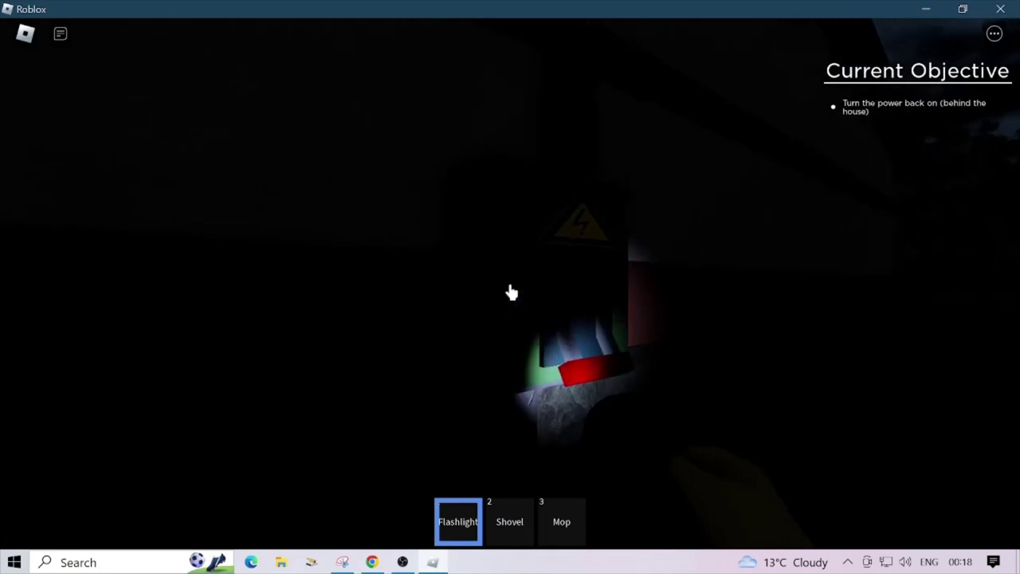
key("w")
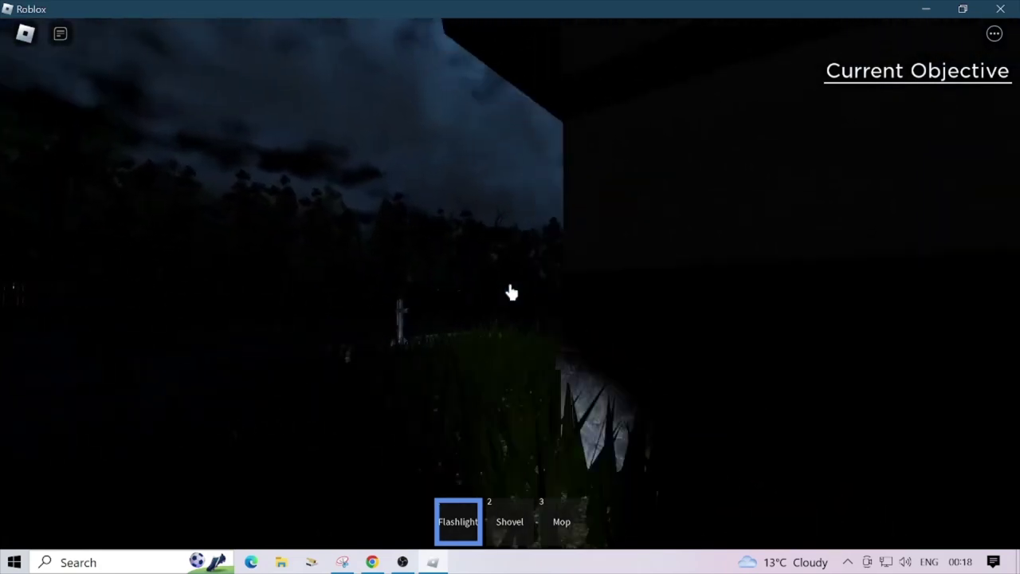
key("w")
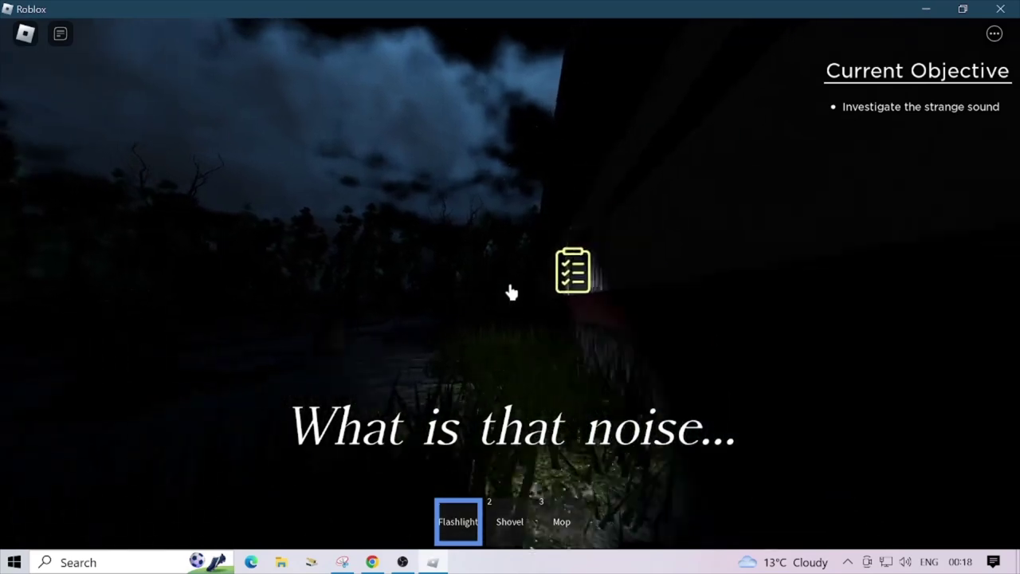
Walk down the church aisle, swapping shovel and flashlight, and open the back double doors.
key("w")
key("w")
key("w")
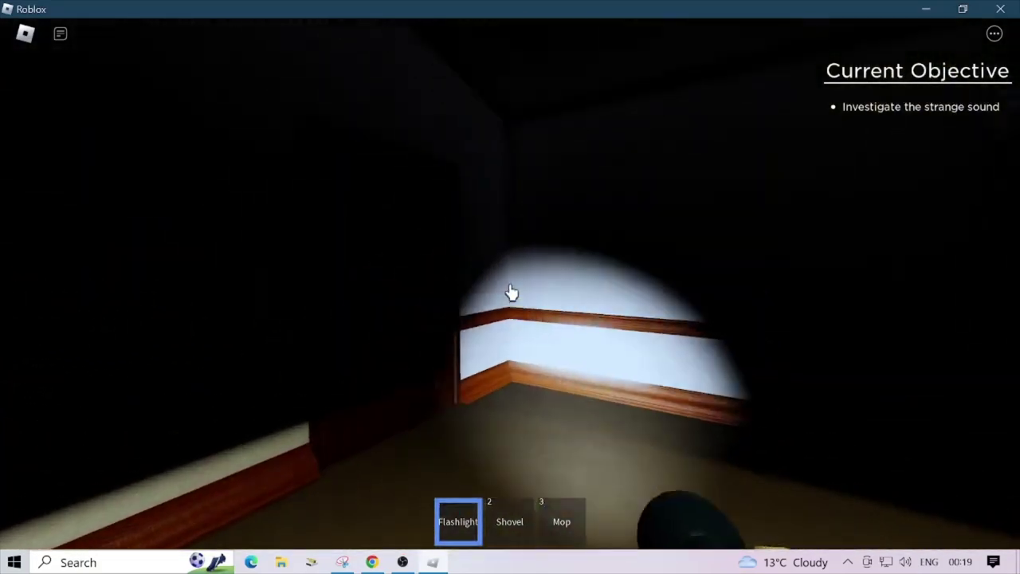
key("2")
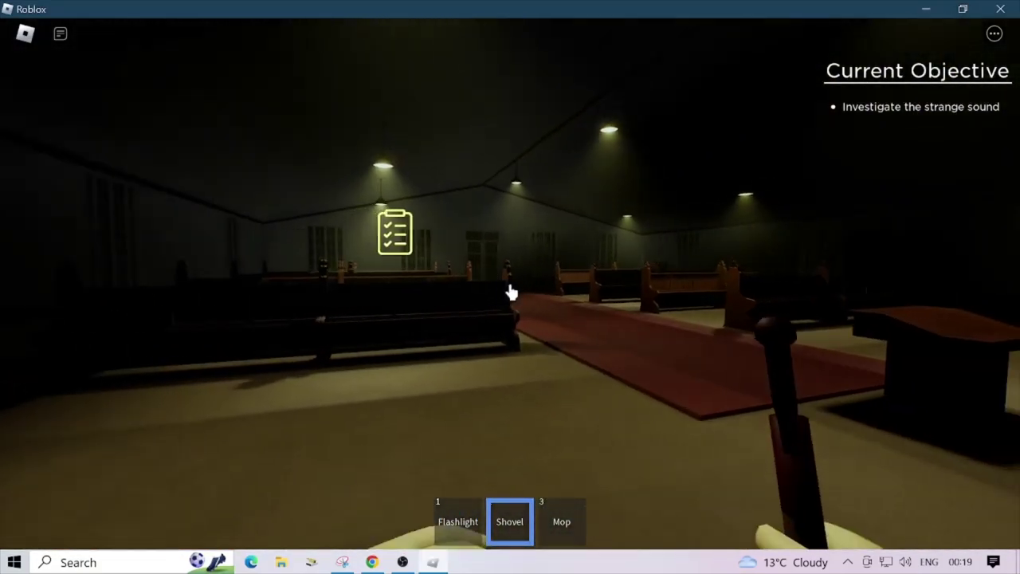
key("1")
key("w")
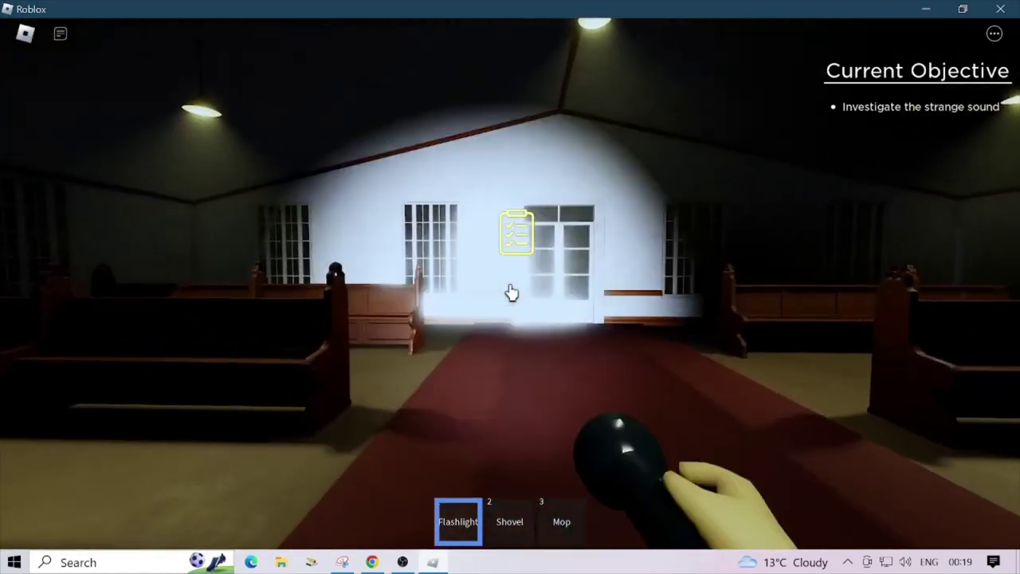
key("1")
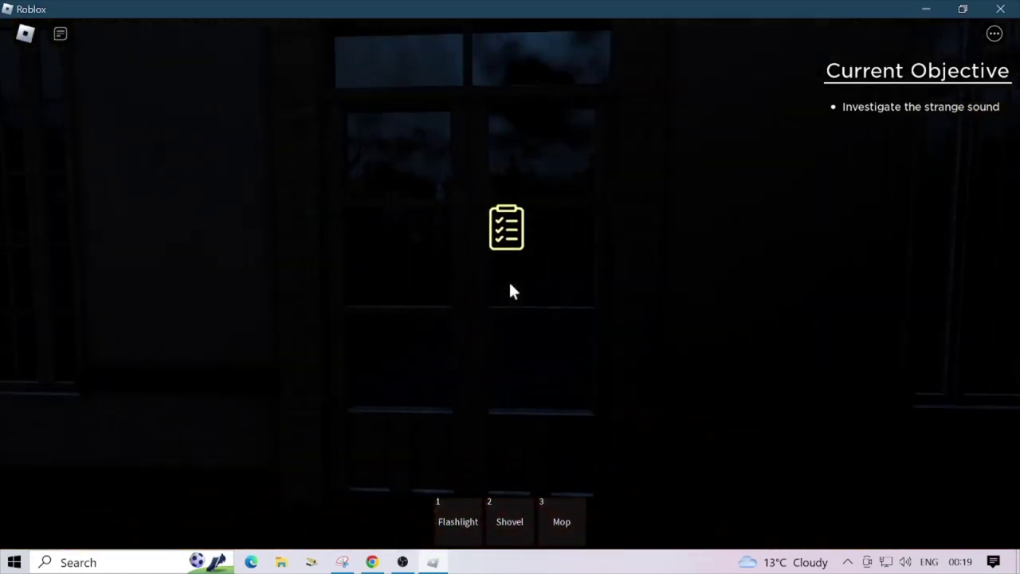
key("e")
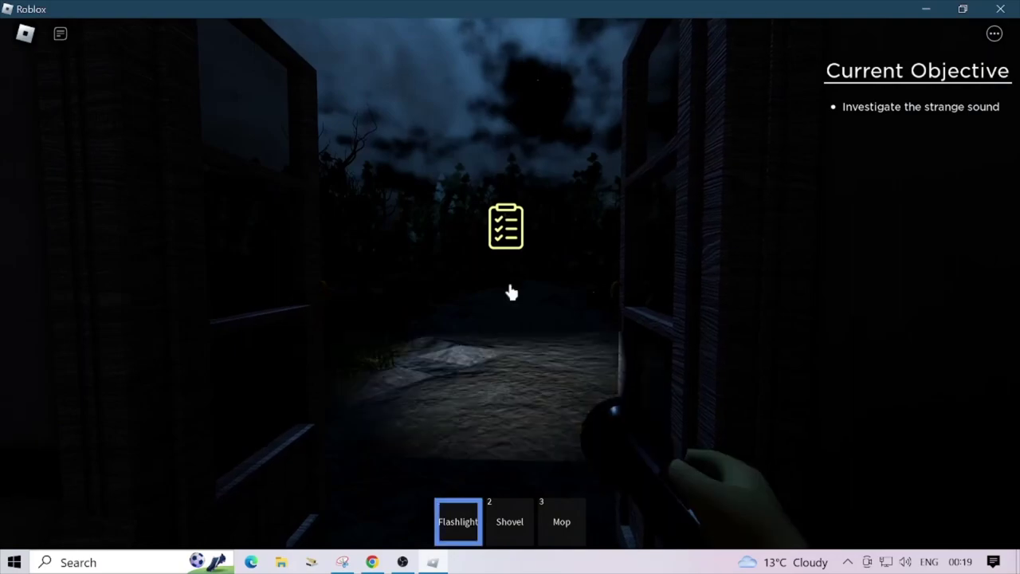
Follow the lit path to the building and confront the figure behind its doors.
key("w")
key("w")
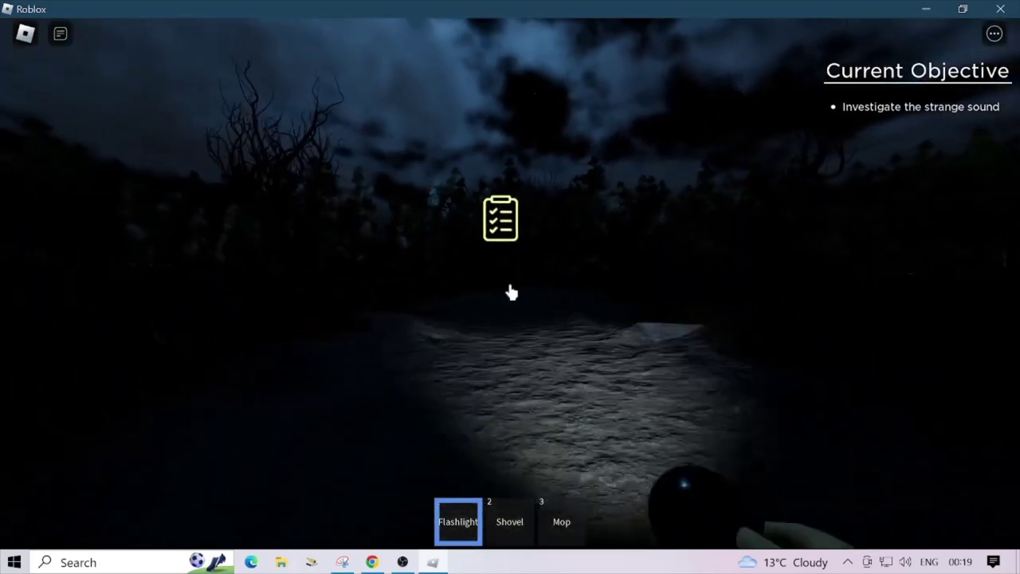
key("w")
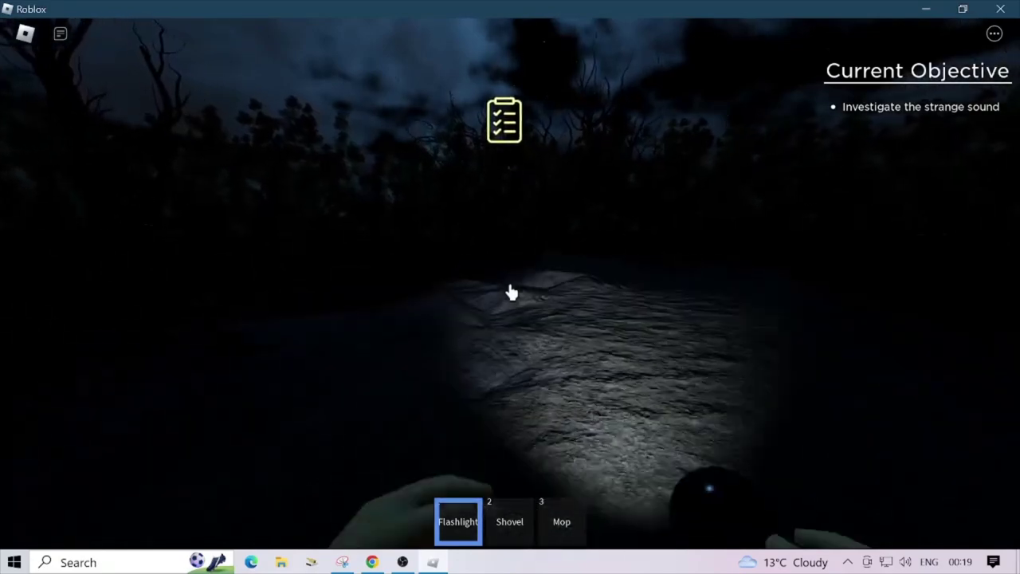
key("w")
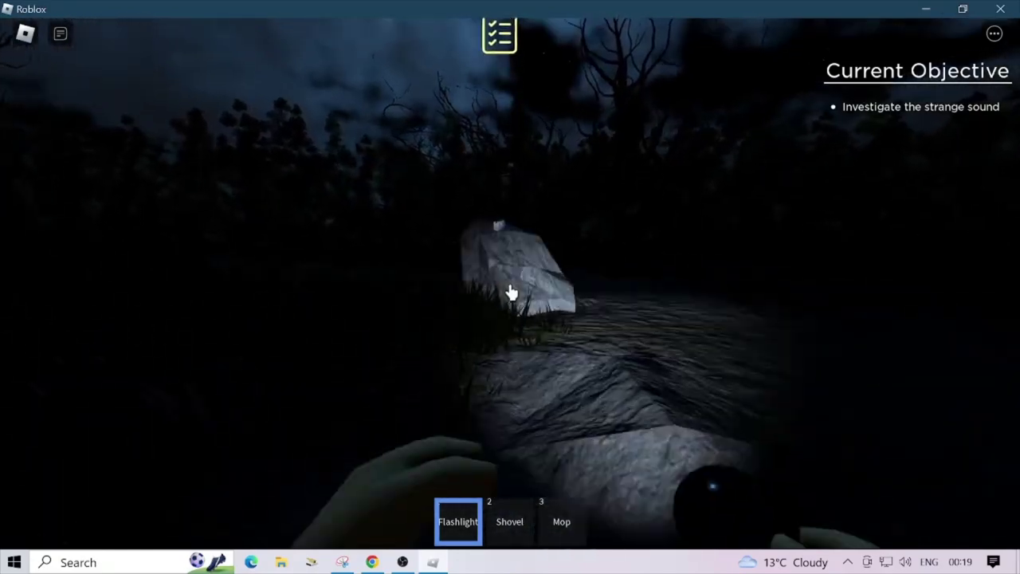
key("Left")
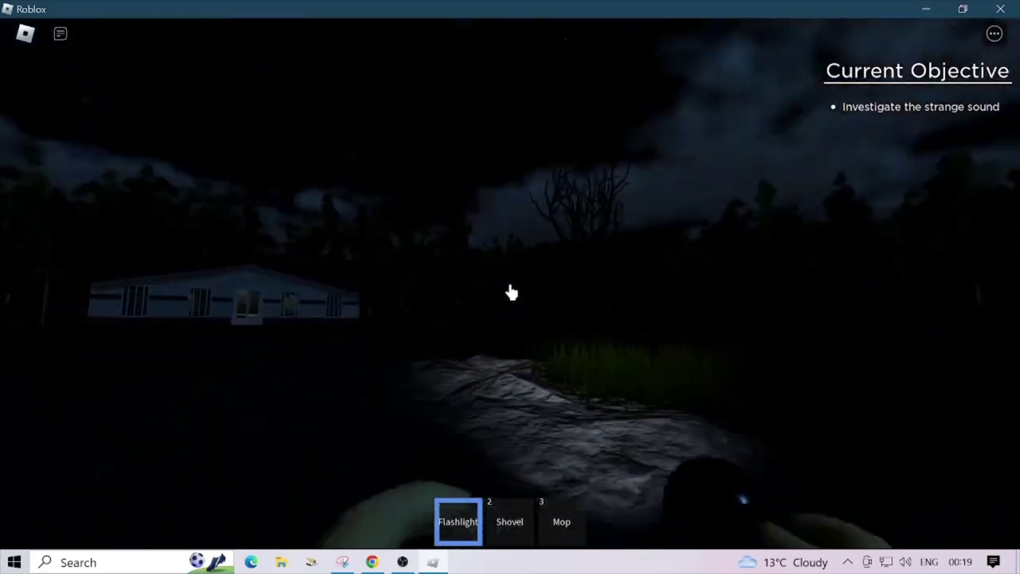
key("Left")
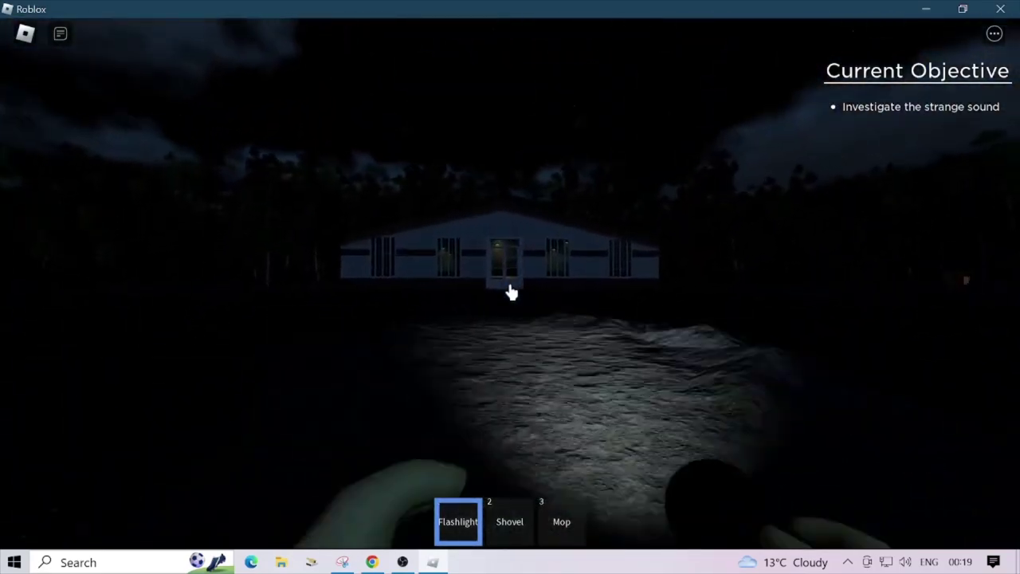
key("w")
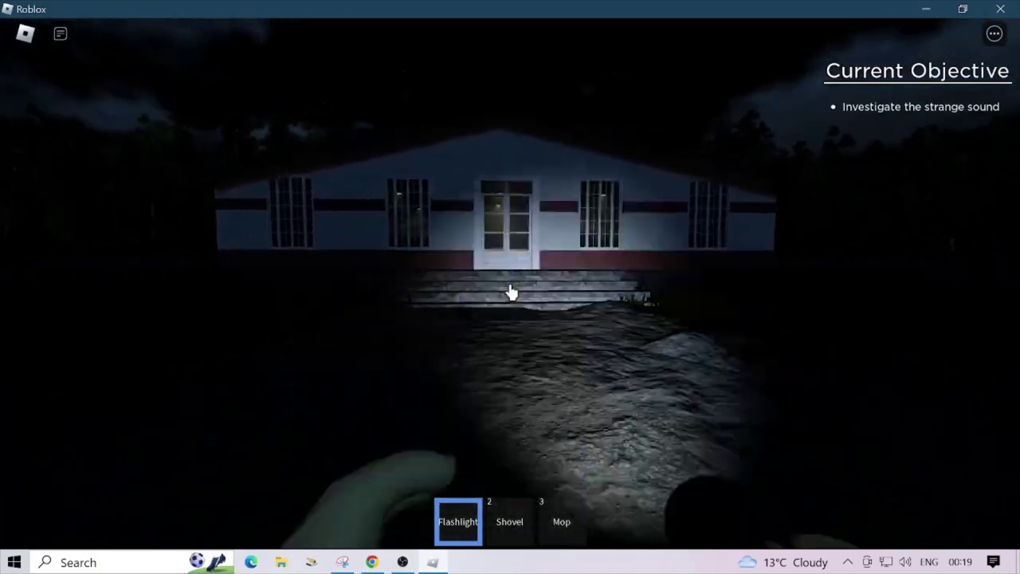
key("w")
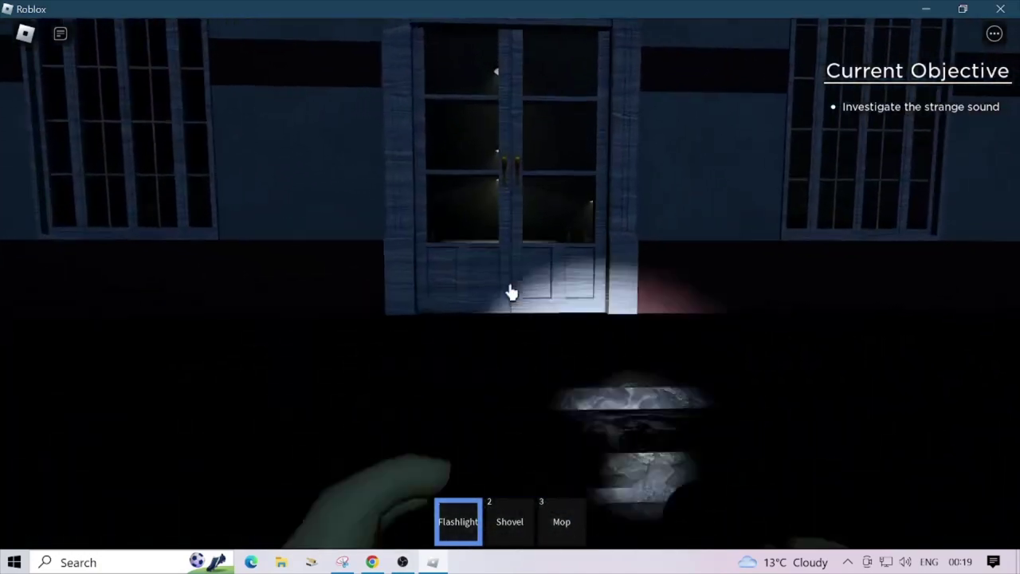
key("w")
key("Left")
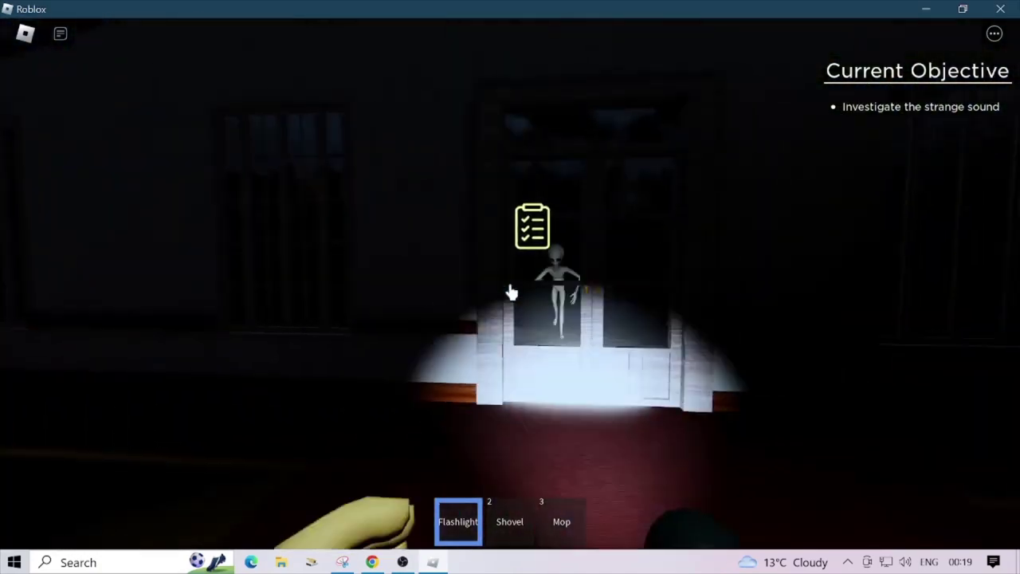
left_click(512, 291)
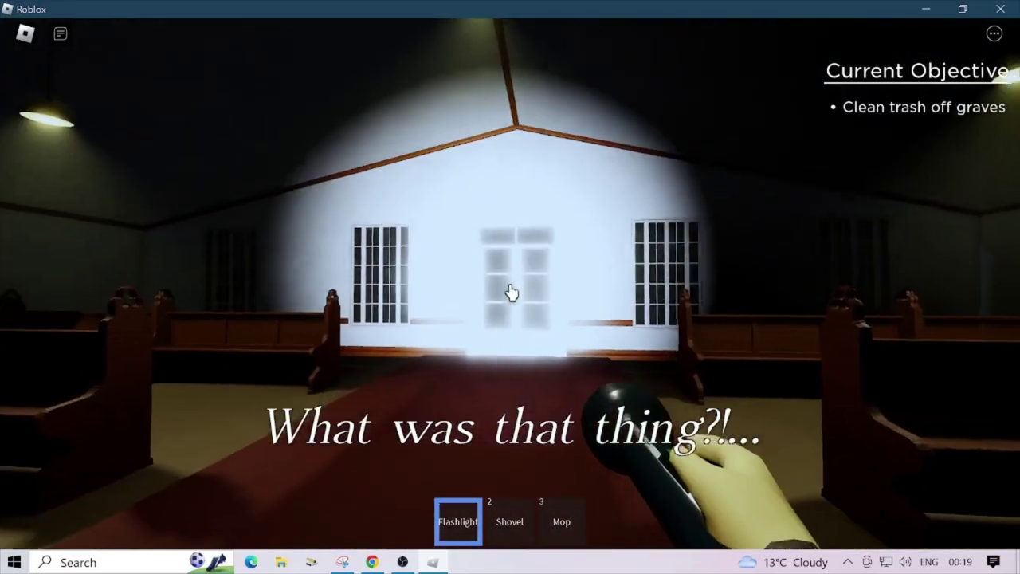
Go through the side door, along the red-carpeted aisle and out of the church.
key("Left")
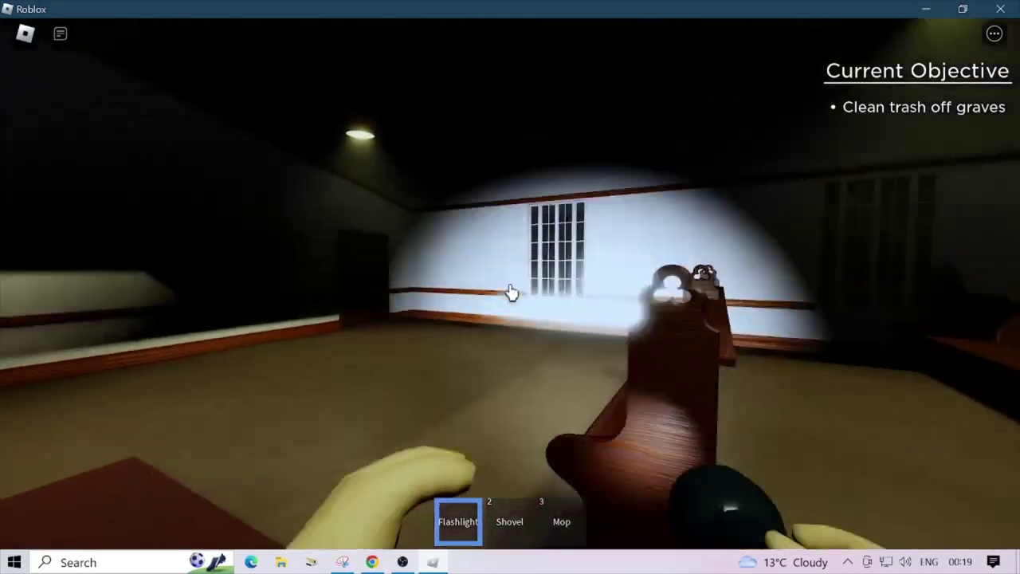
key("Left")
key("w")
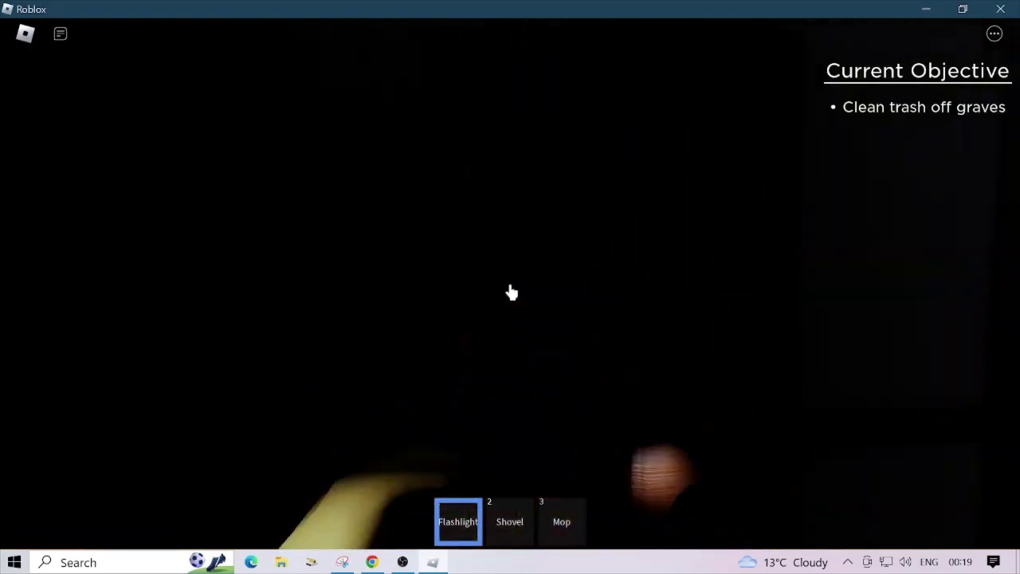
key("Left")
key("w")
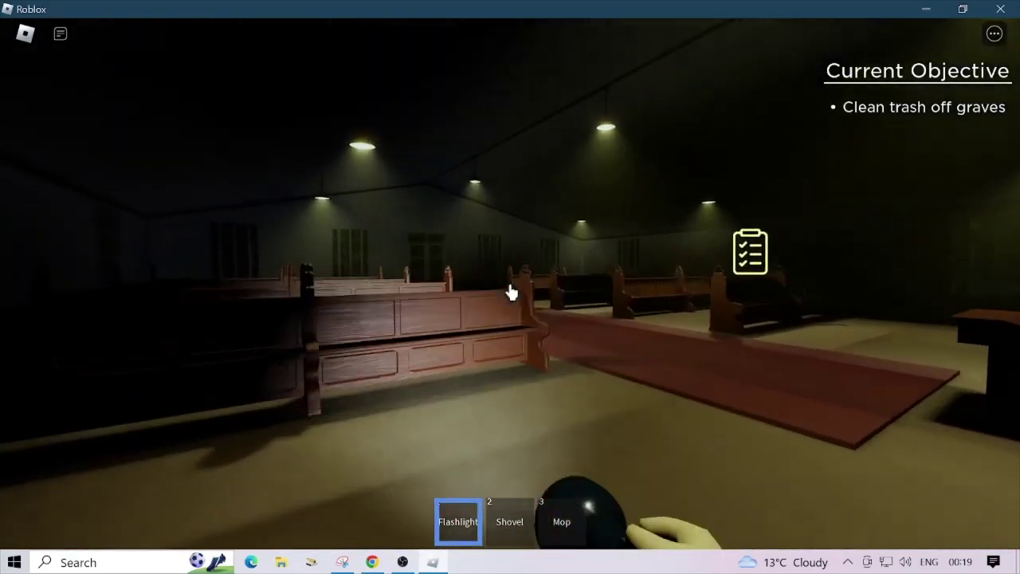
key("Left")
key("w")
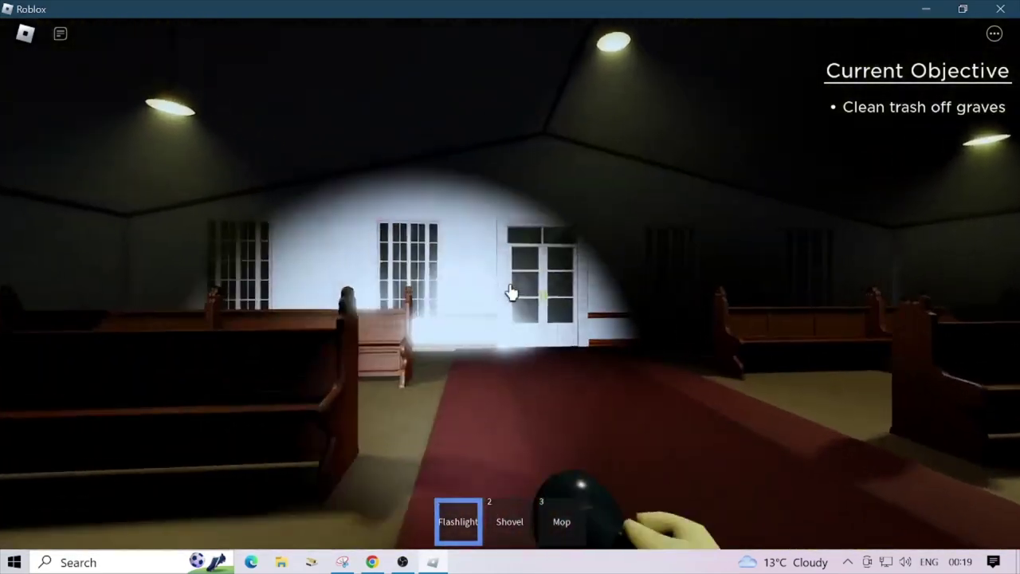
key("w")
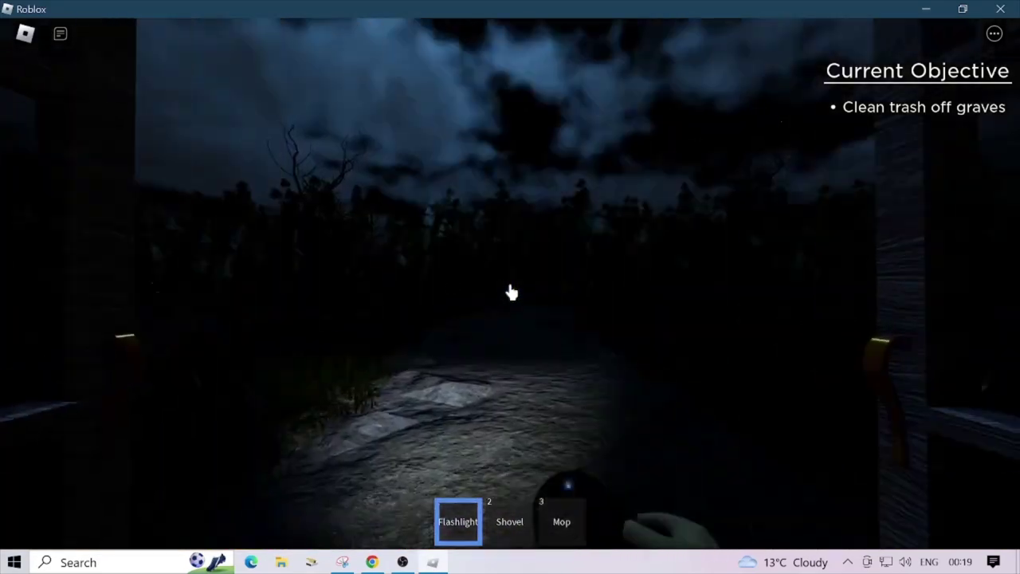
Walk to the row of graves and pick up all the trash with E.
key("Left")
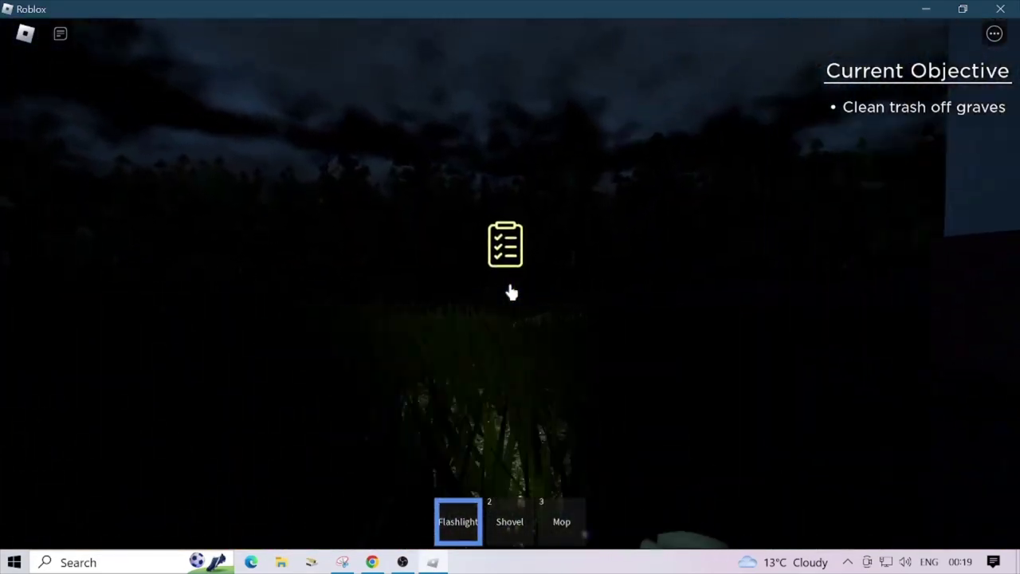
key("w")
key("w")
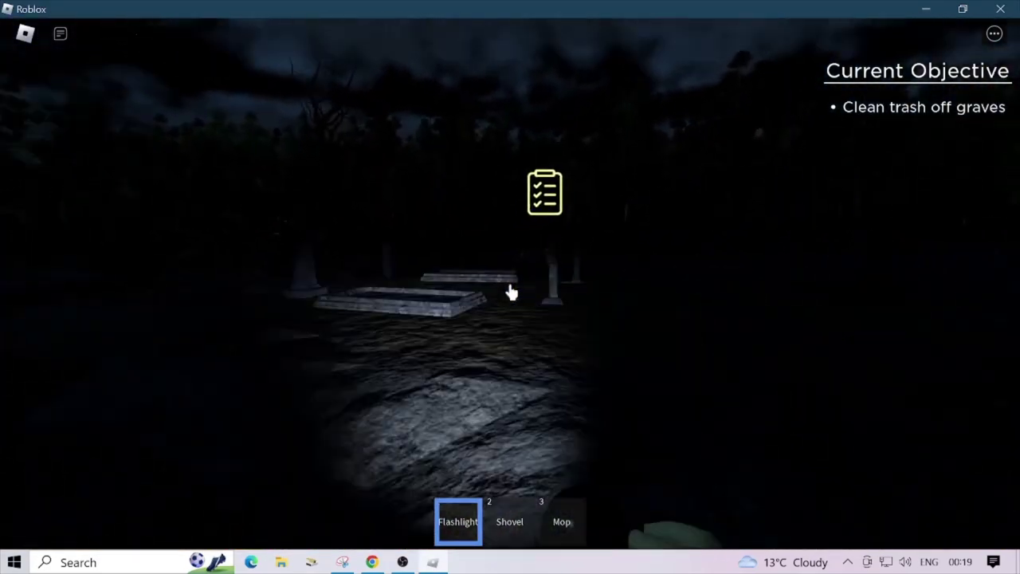
key("w")
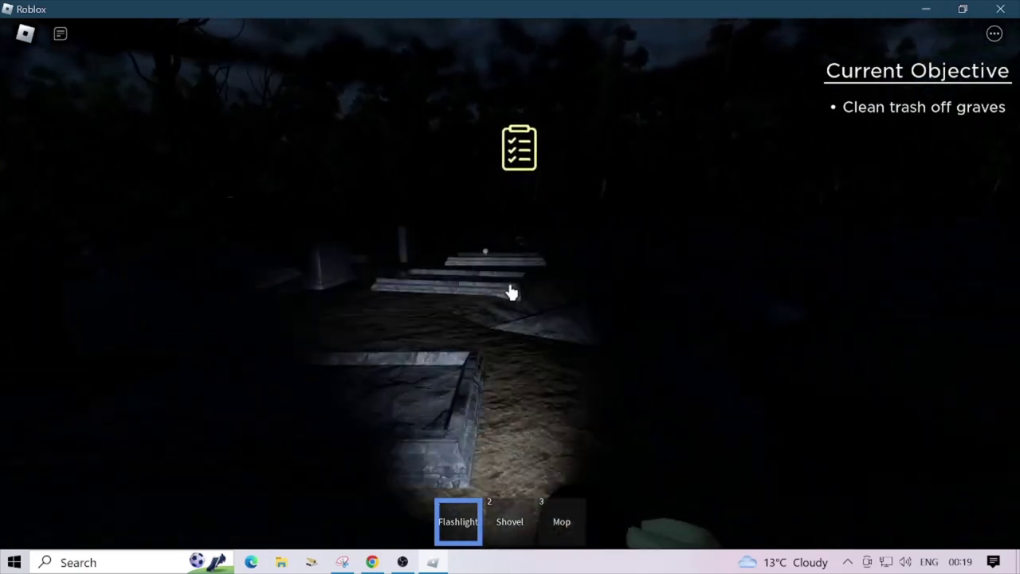
key("w")
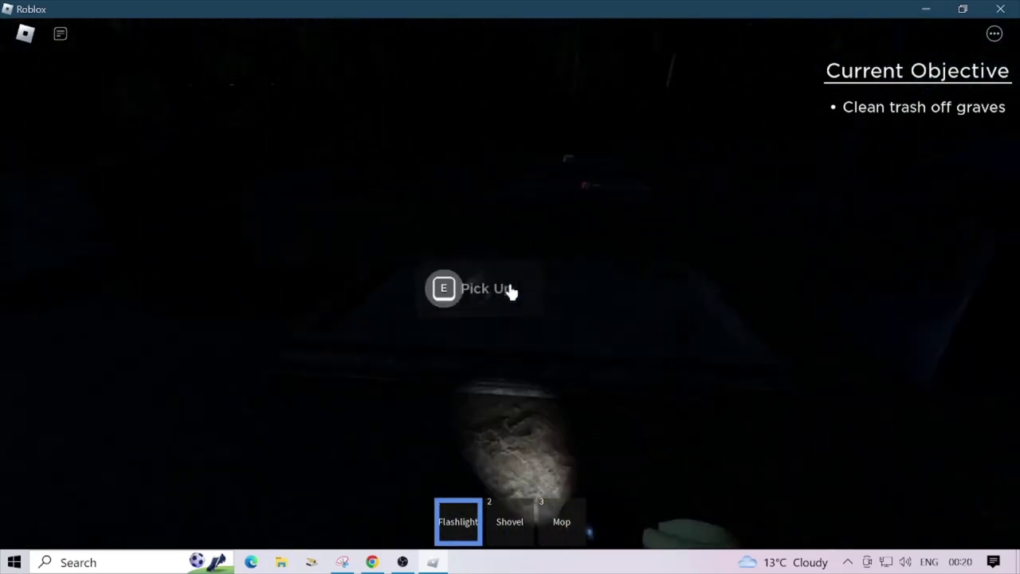
key("e")
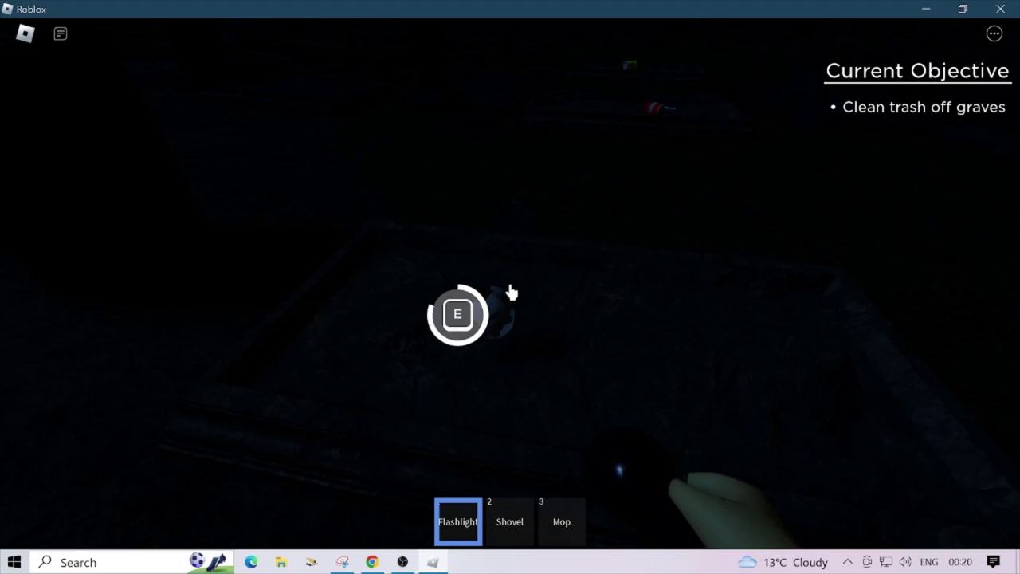
key("w")
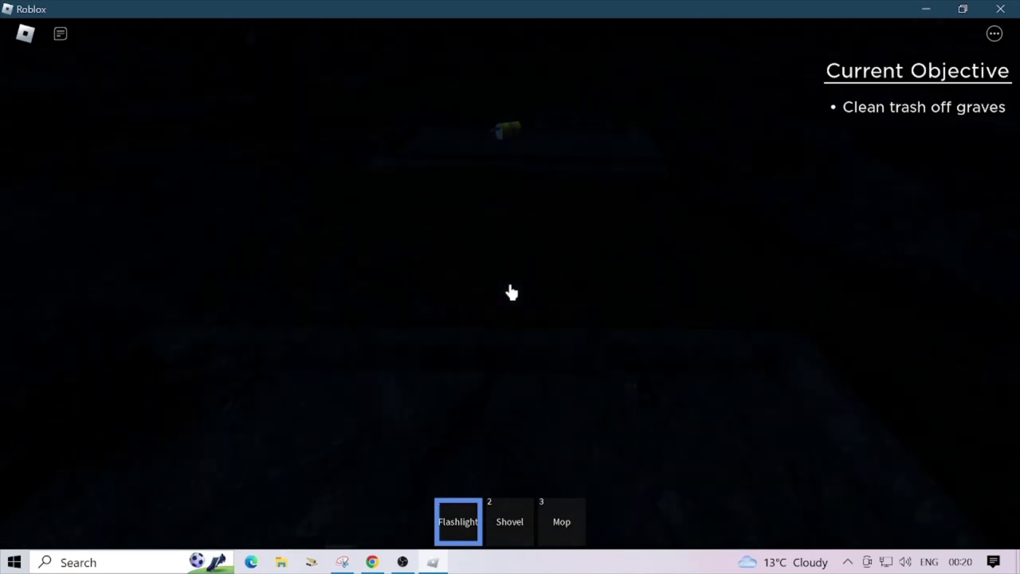
key("e")
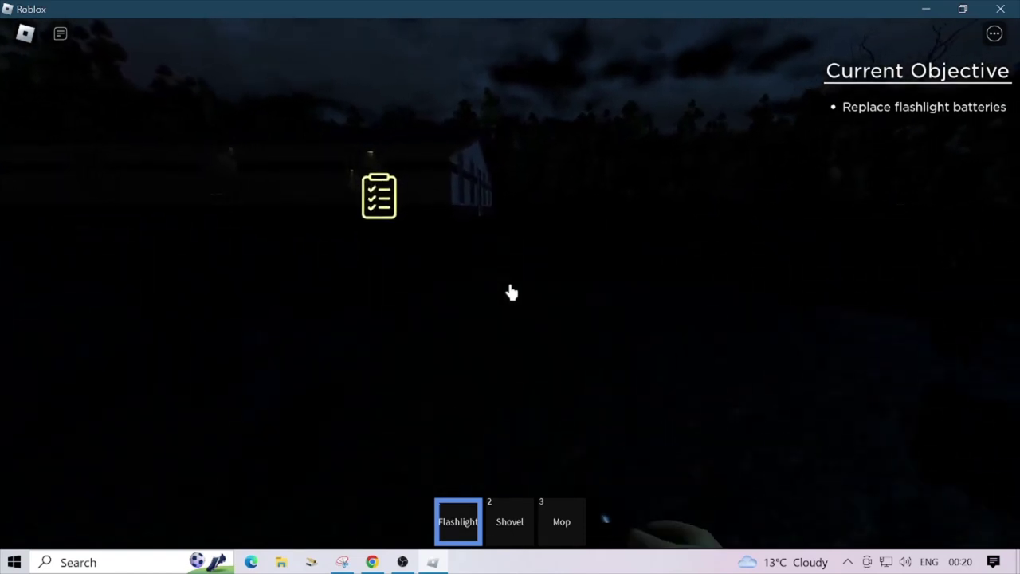
Walk past the house and through the church out toward the trees.
key("w")
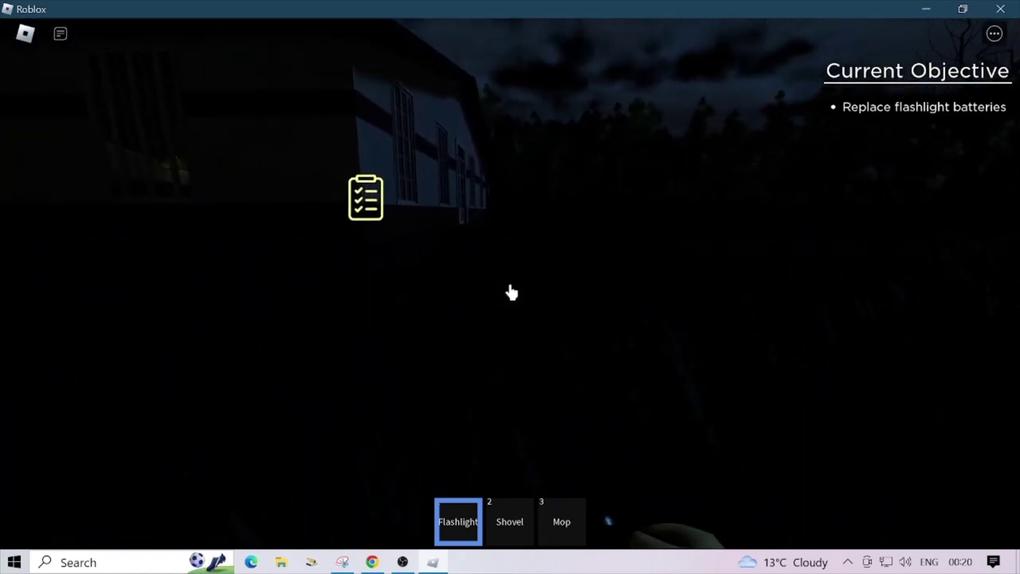
key("w")
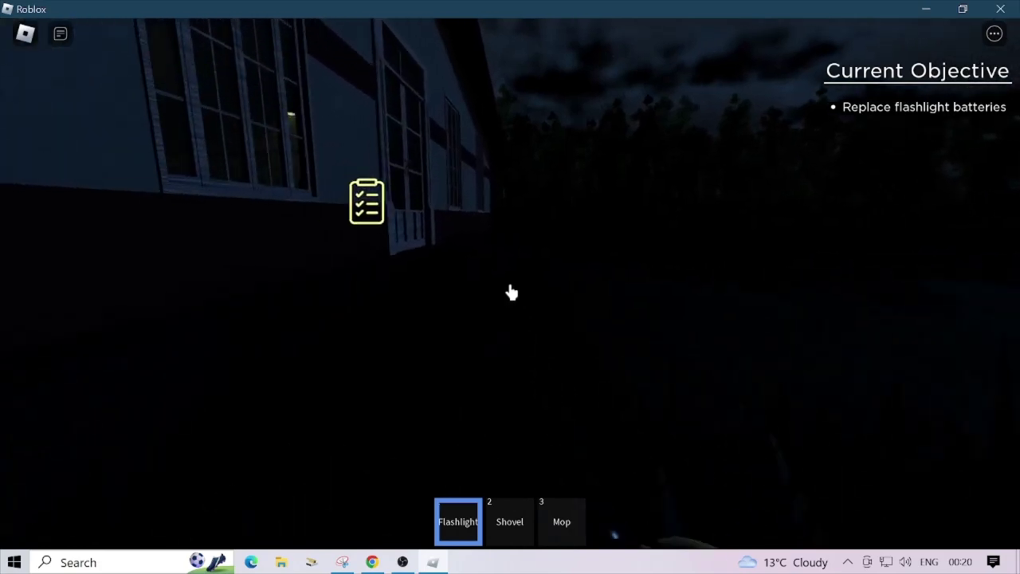
key("w")
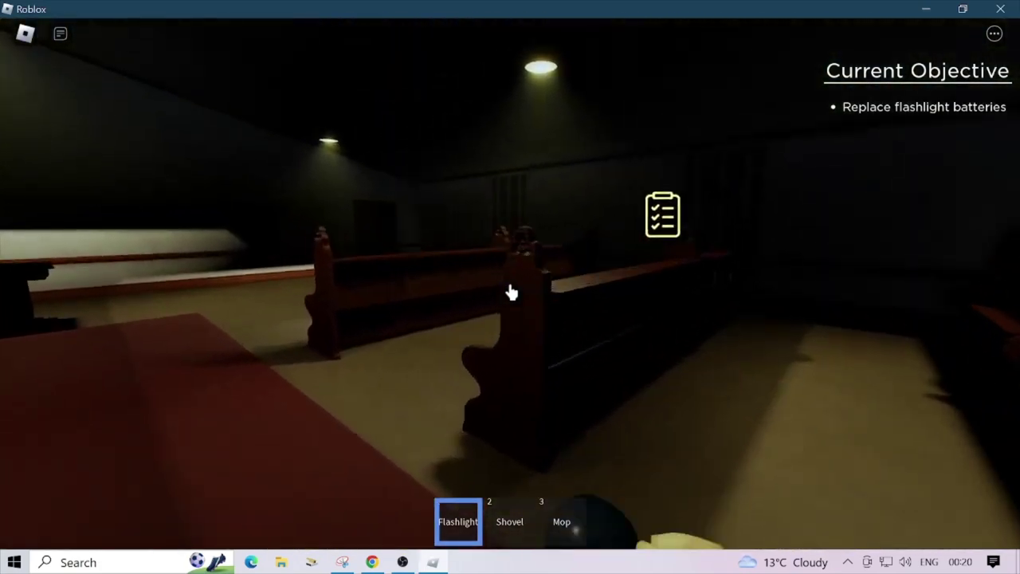
key("w")
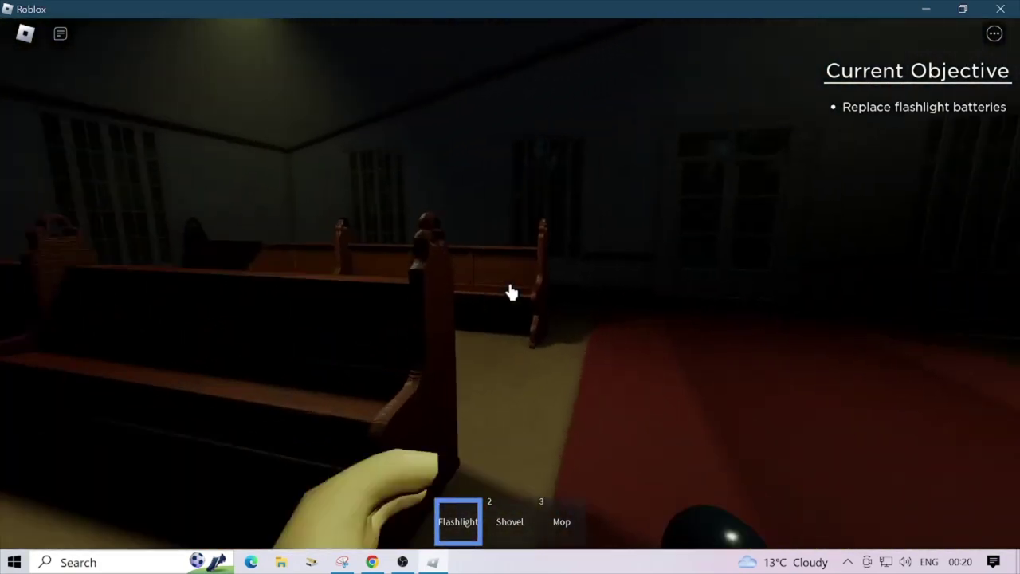
key("w")
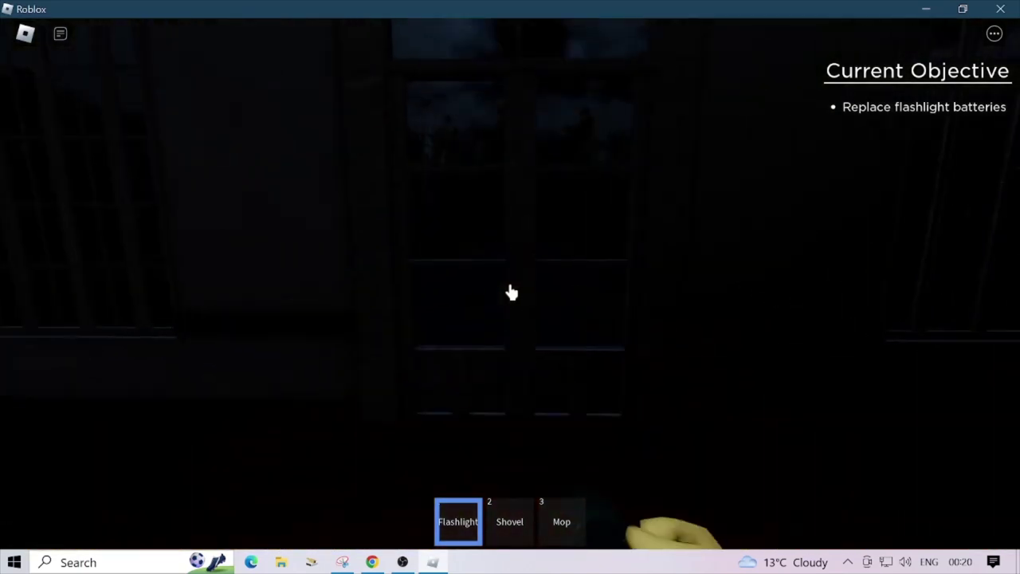
key("w")
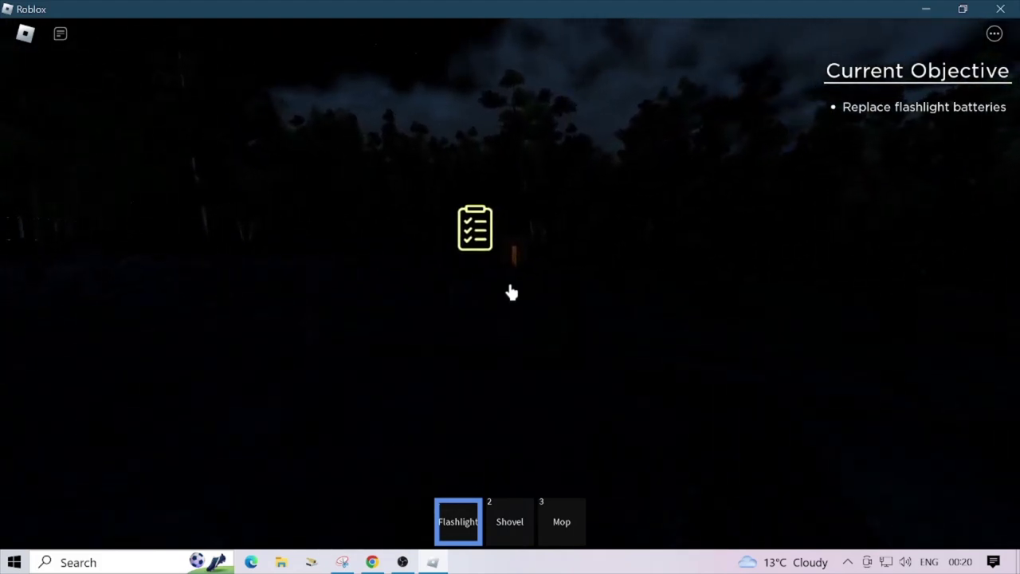
Enter the orange-lit wooden shed and take a fresh battery from the bench.
key("w")
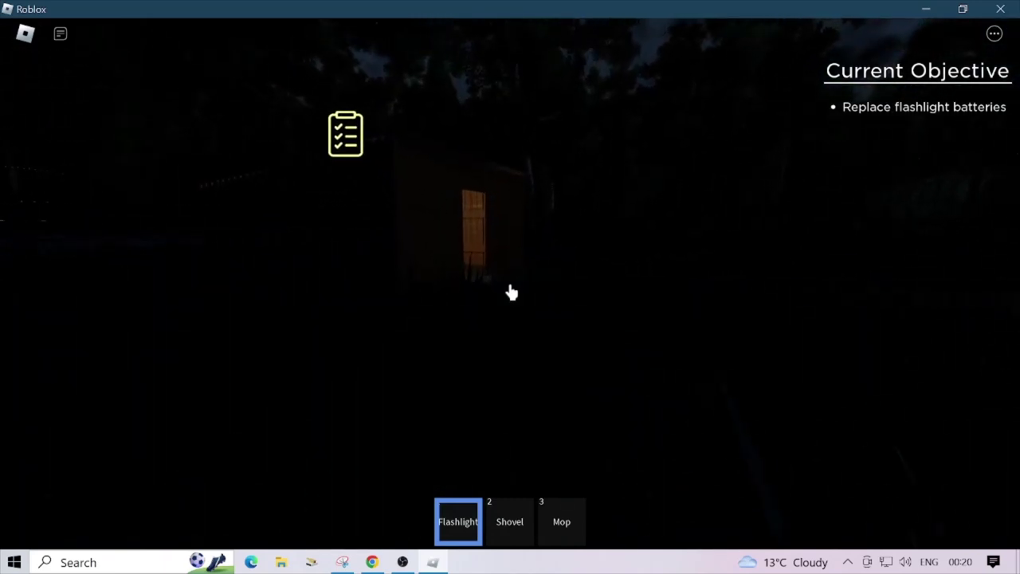
key("w")
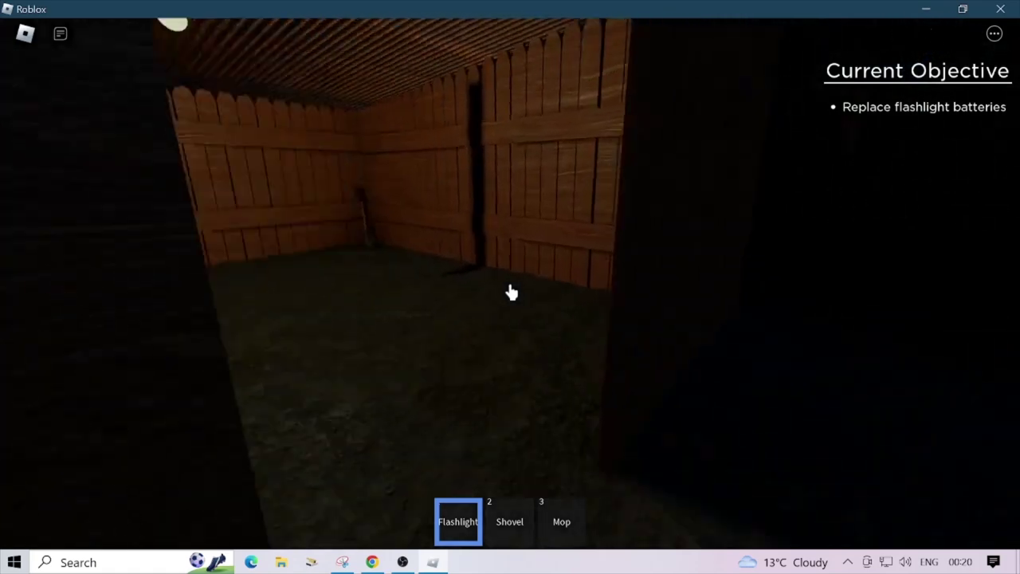
key("w")
key("e")
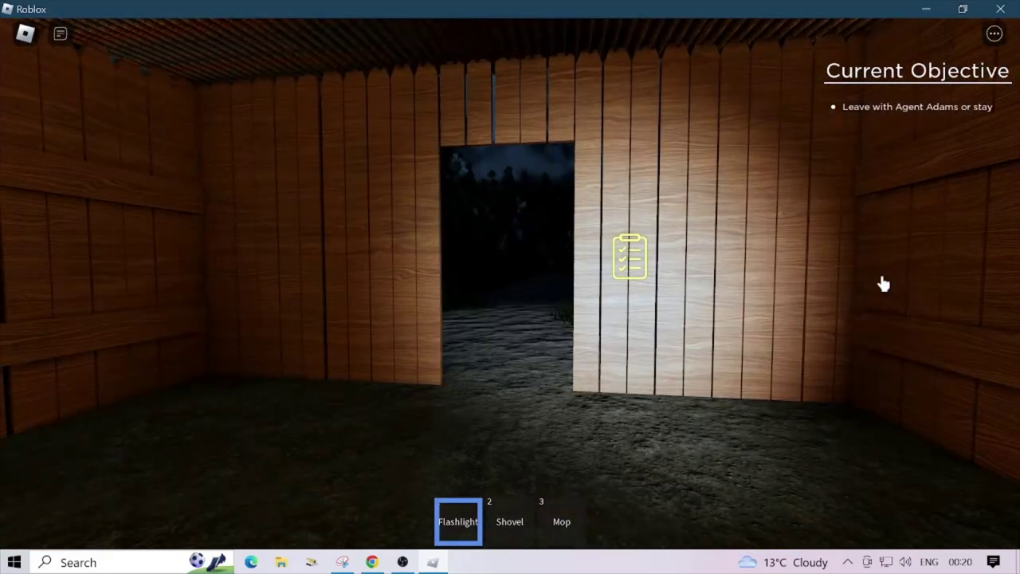
Follow the dark path to the gate and choose 'Ending – Go with Agent' for Ending #1.
key("s")
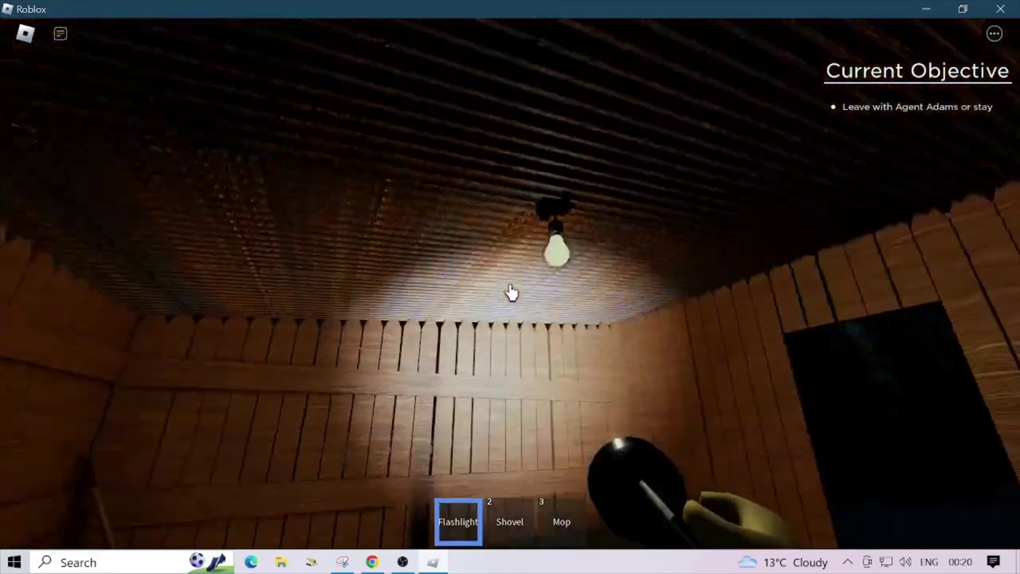
key("w")
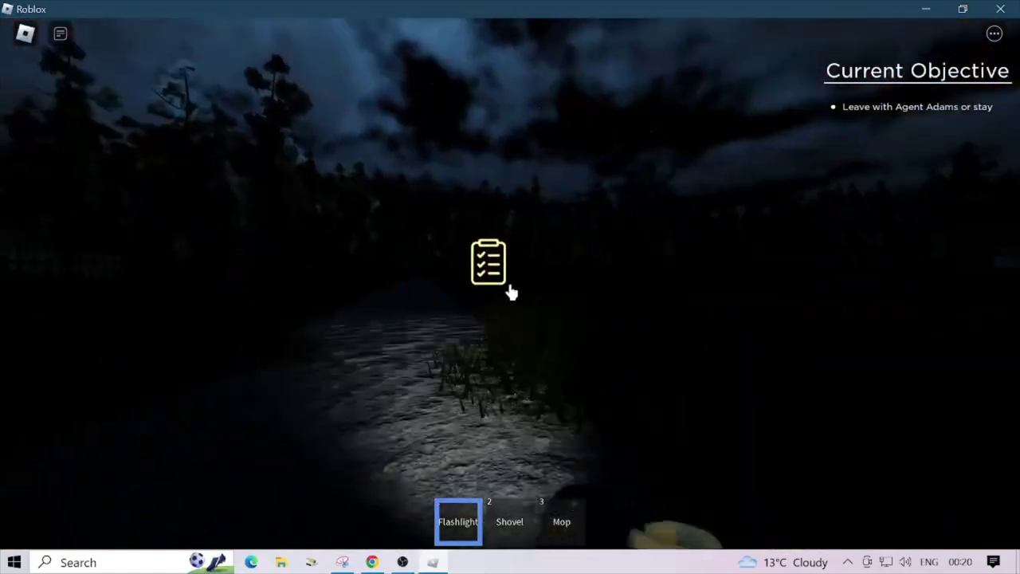
key("w")
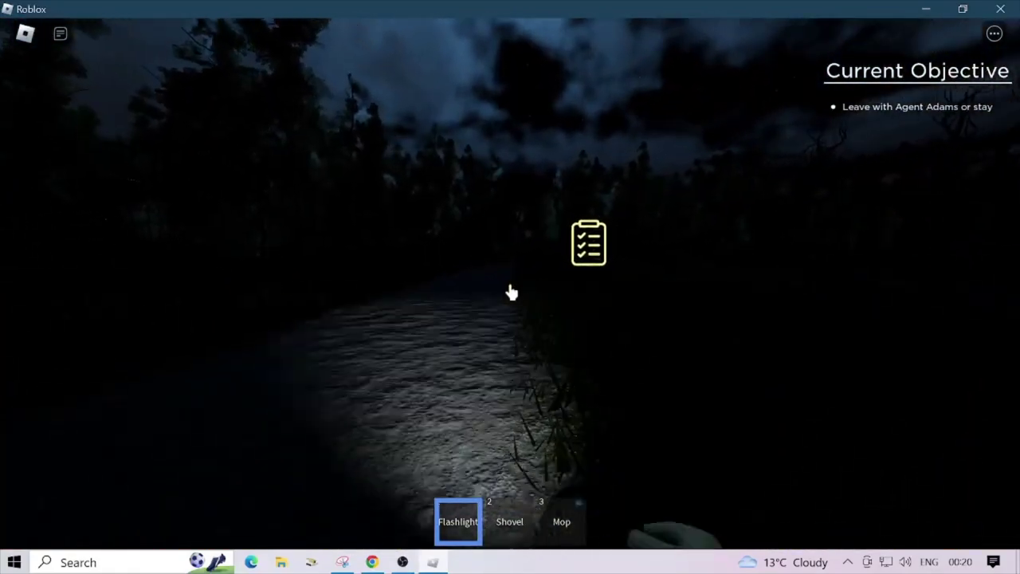
key("w")
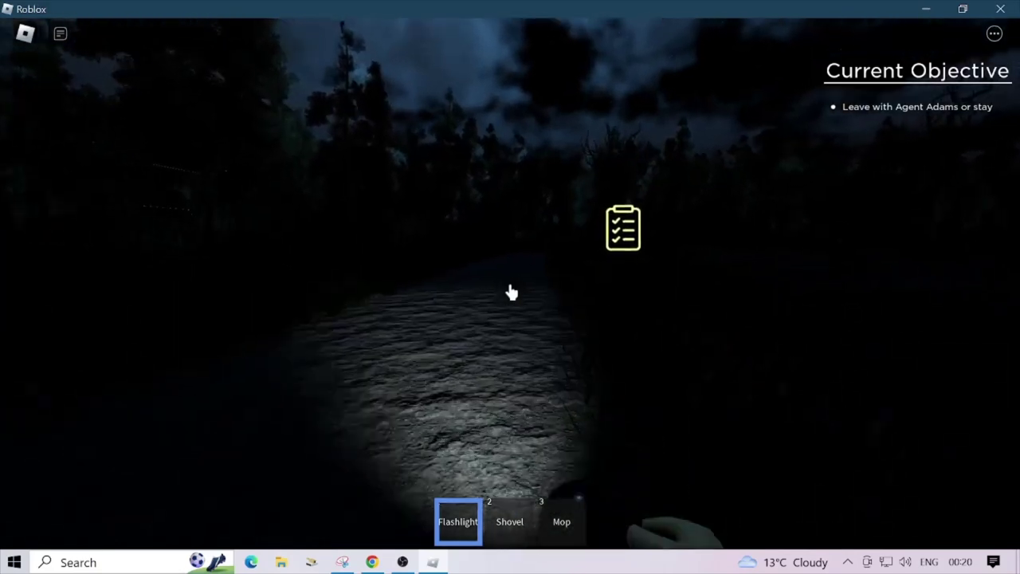
key("w")
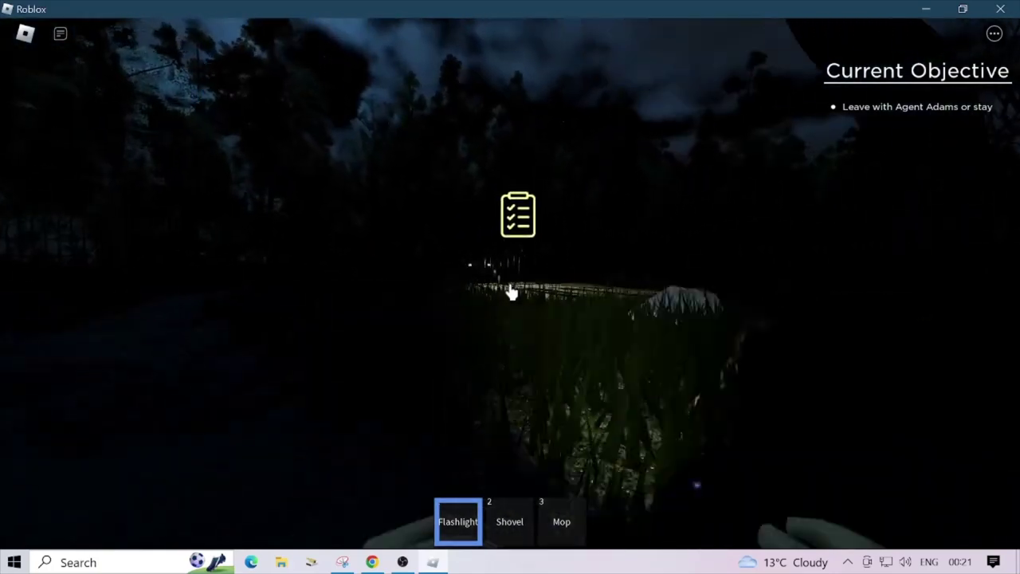
key("w")
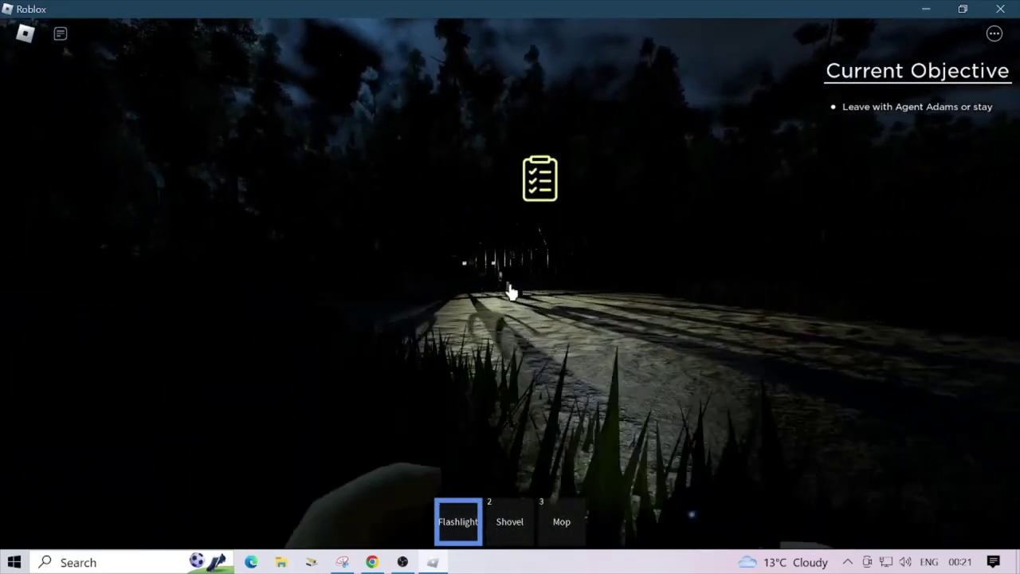
key("w")
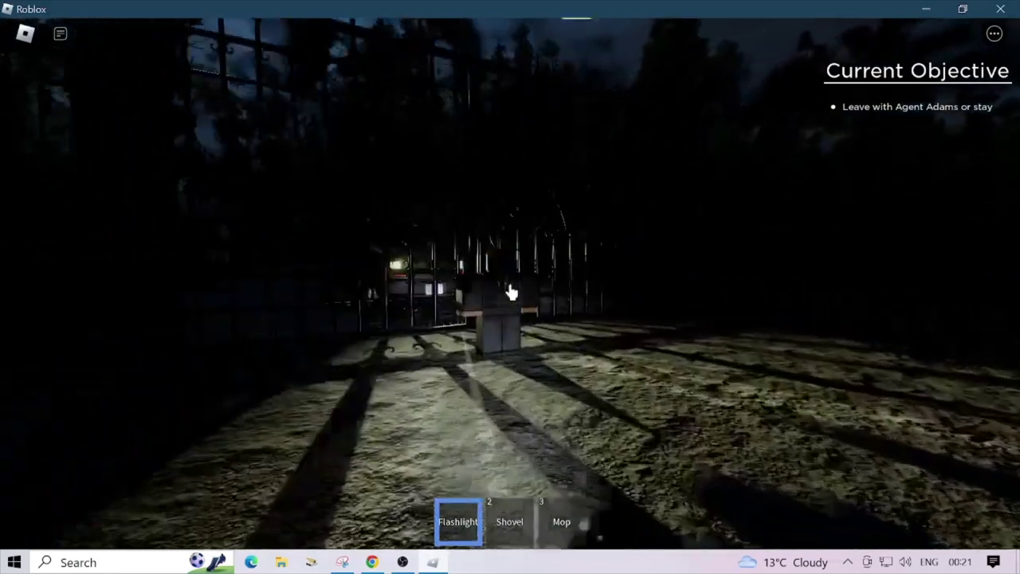
key("w")
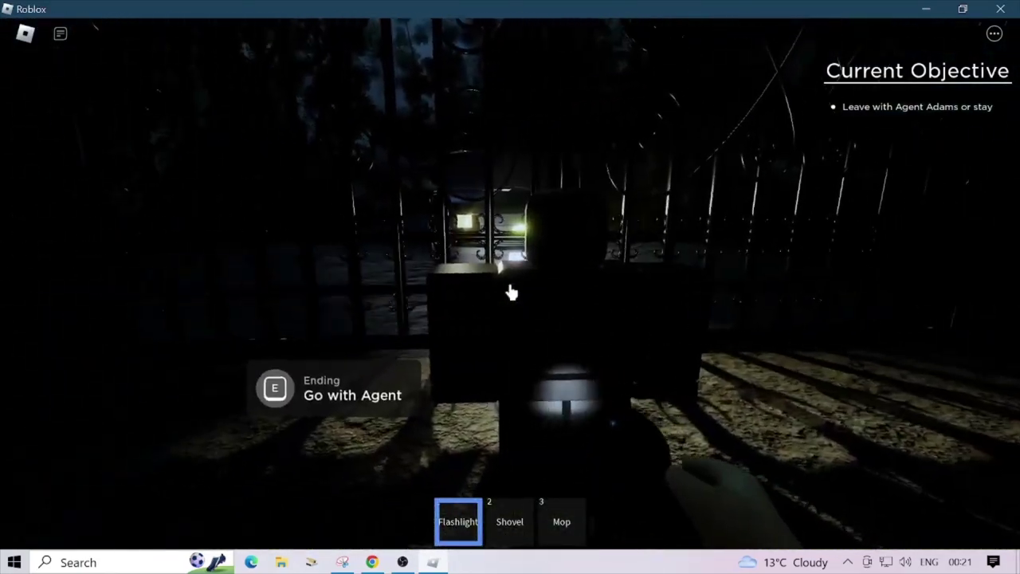
key("e")
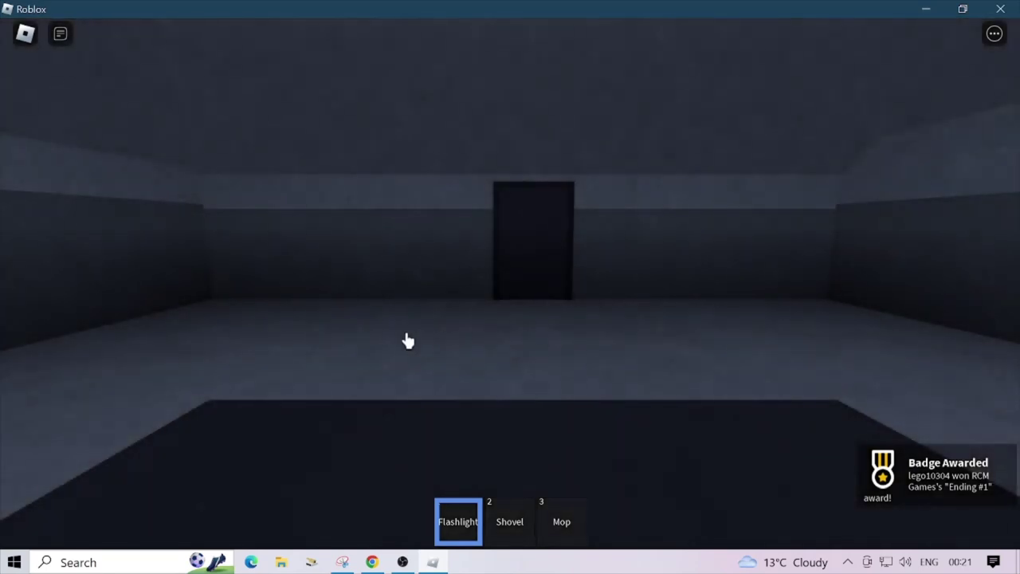
Look around the grey ending room's walls, then turn back to face the door.
key("Left")
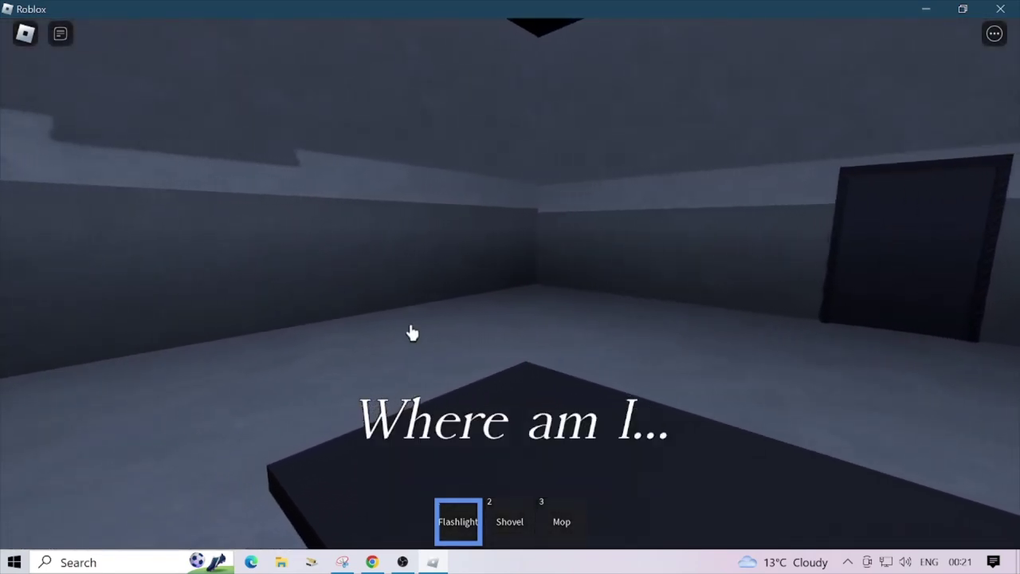
key("Right")
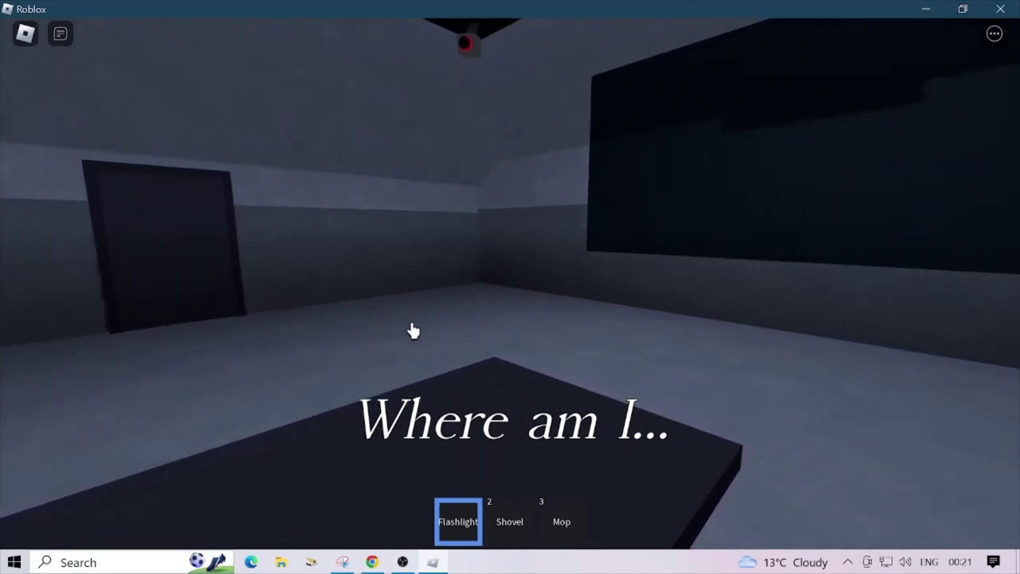
key("Left")
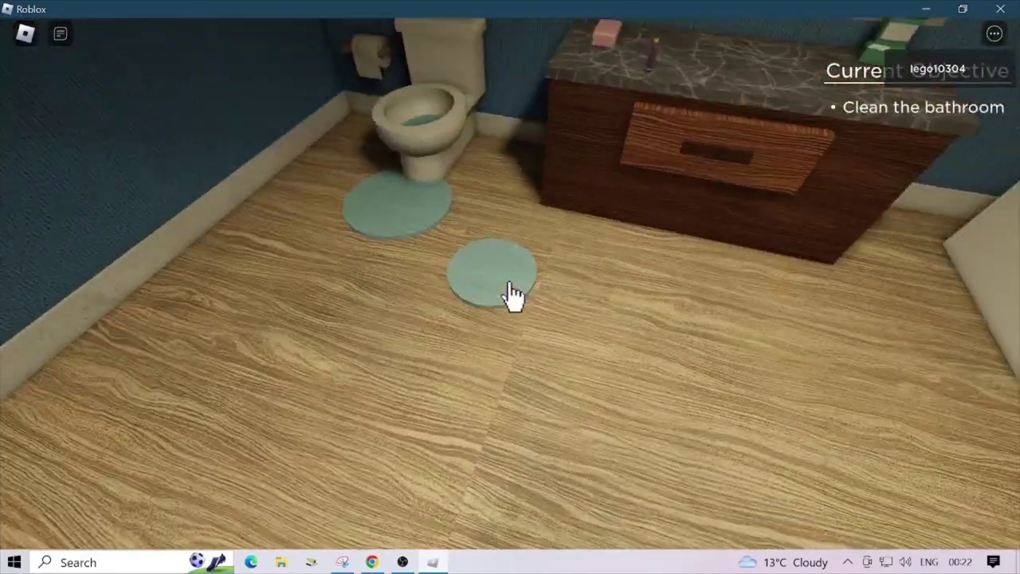
Mop the bathroom puddles, then walk down the hallway to the bedroom laptop.
left_click(513, 291)
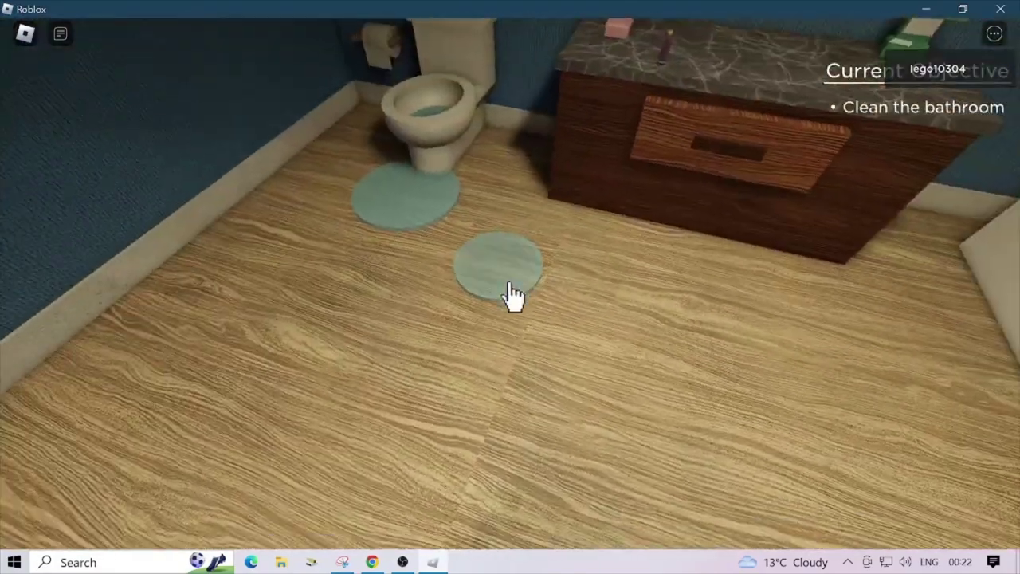
key("w")
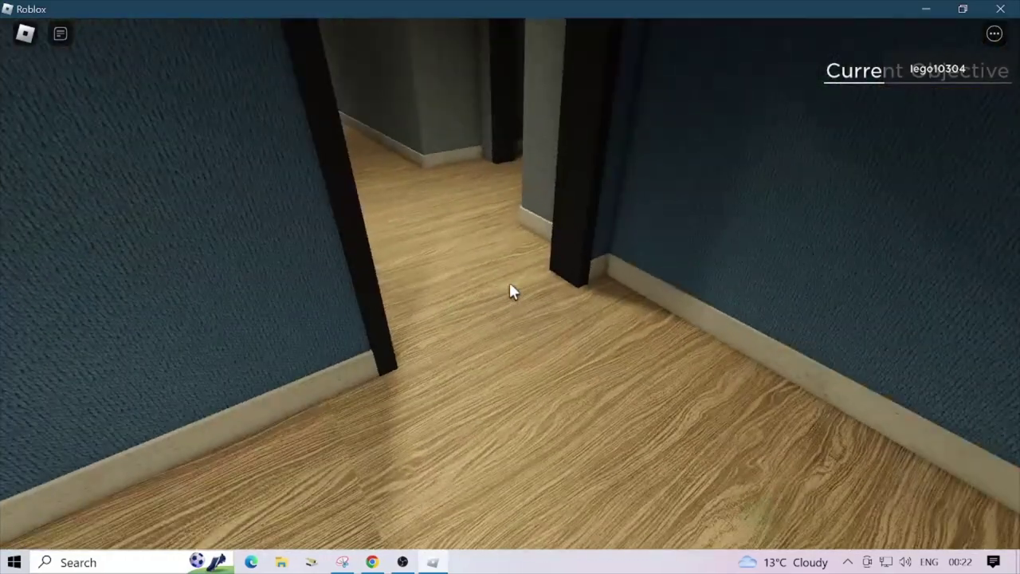
key("w")
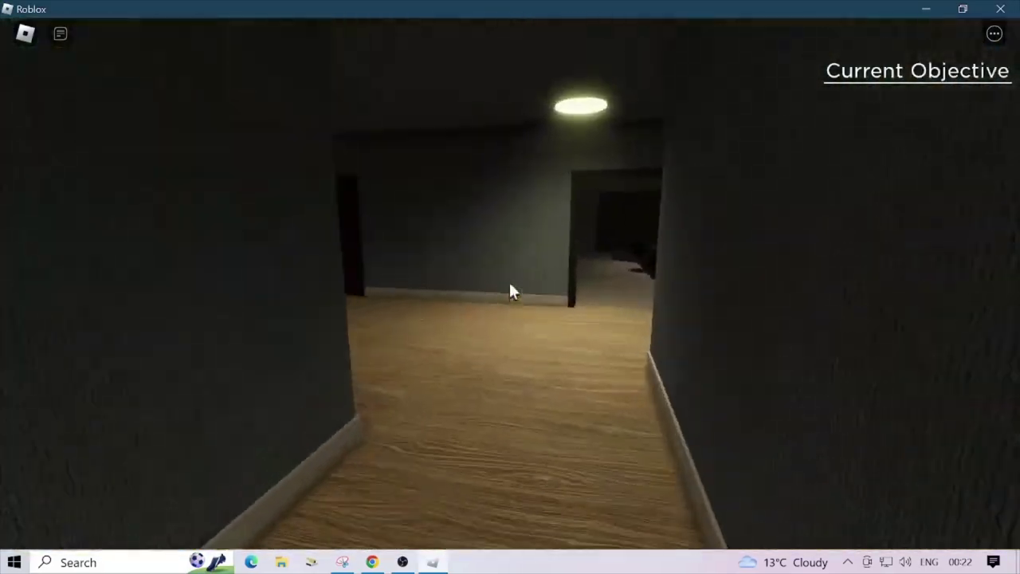
key("w")
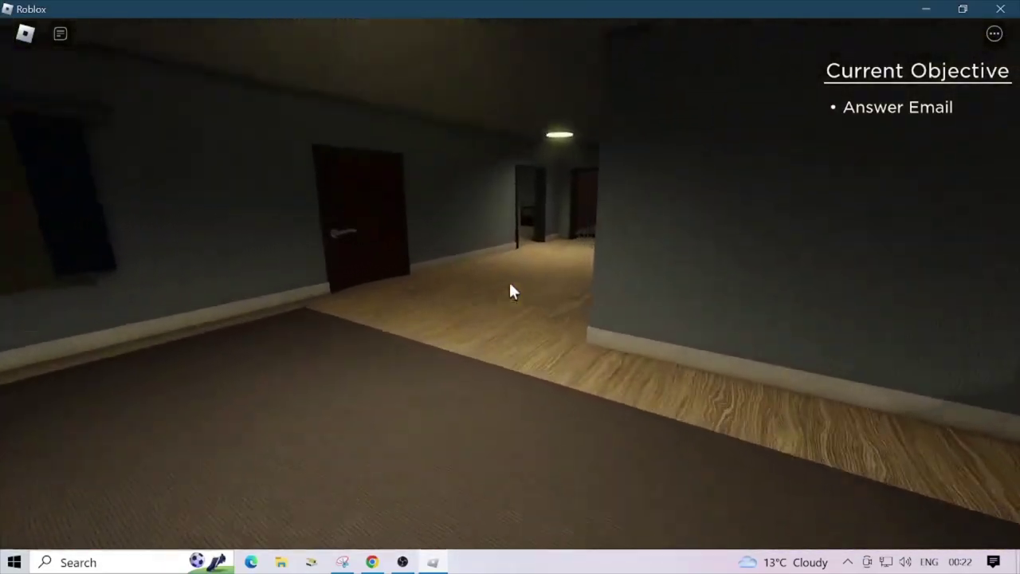
key("w")
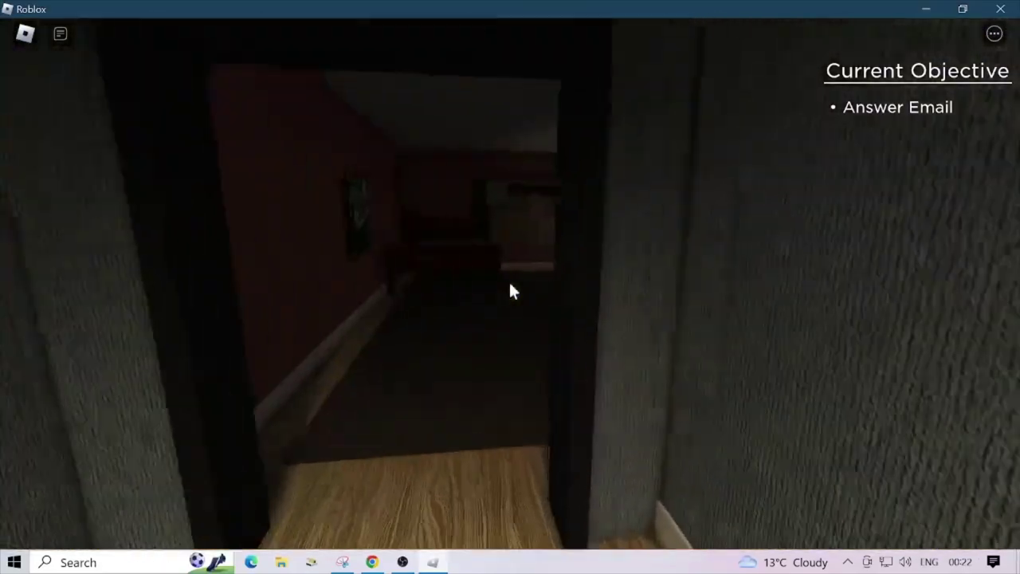
key("w")
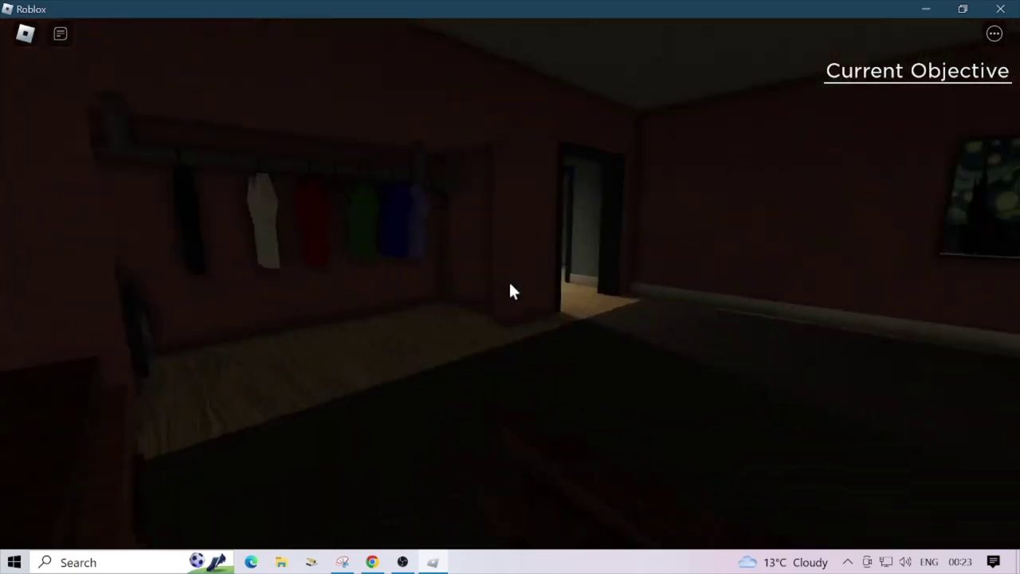
Return to the living room and bag up the trash from the bin.
key("w")
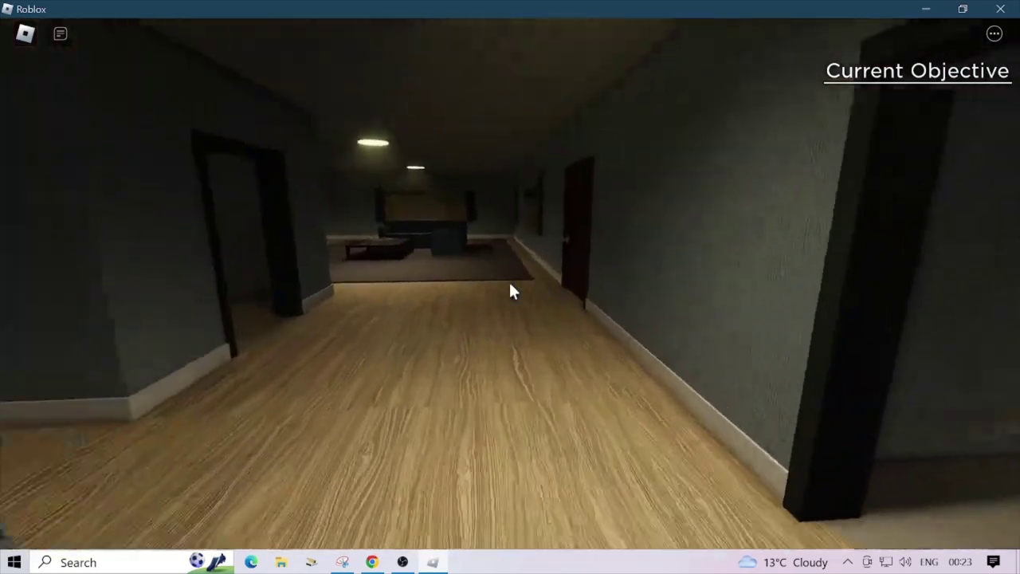
key("w")
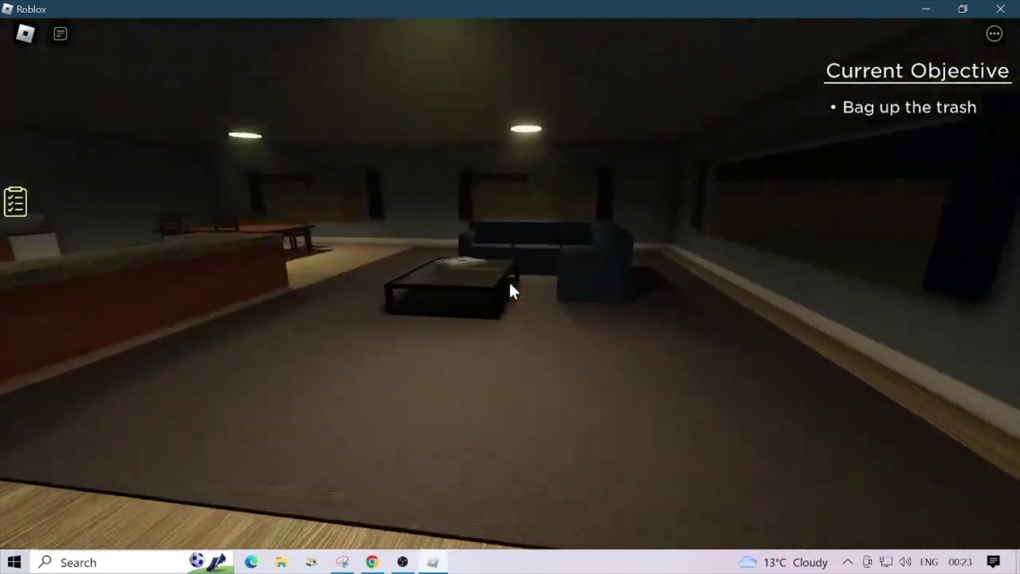
key("w")
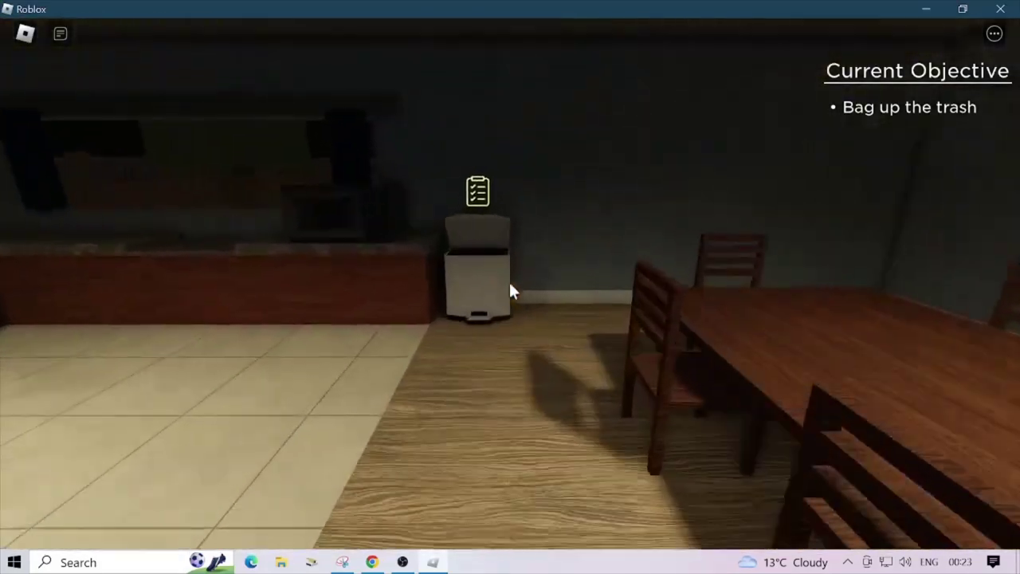
key("e")
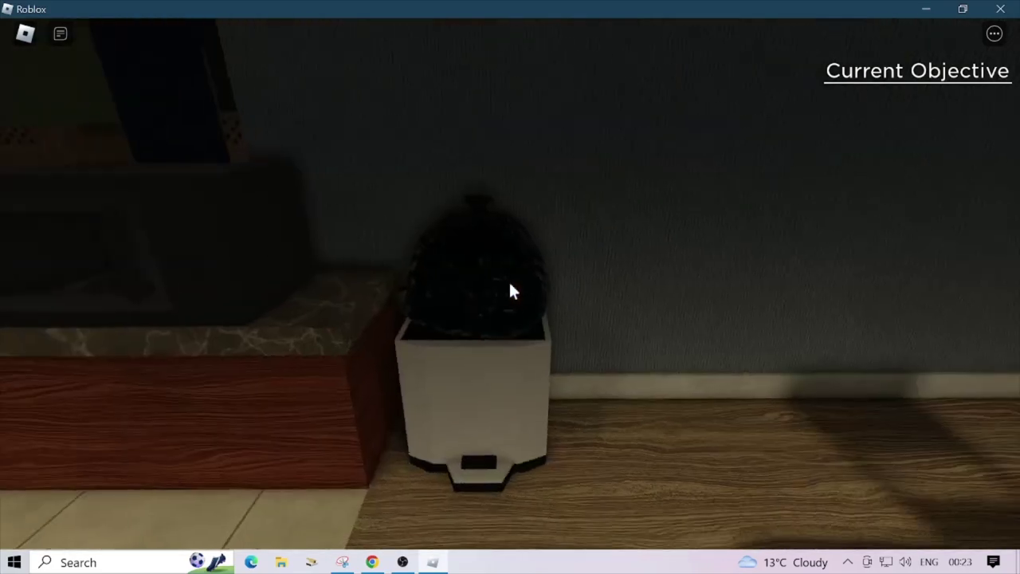
Walk back down the hallway to the bedroom computer showing the 'Are you lying?' email.
key("Left")
key("w")
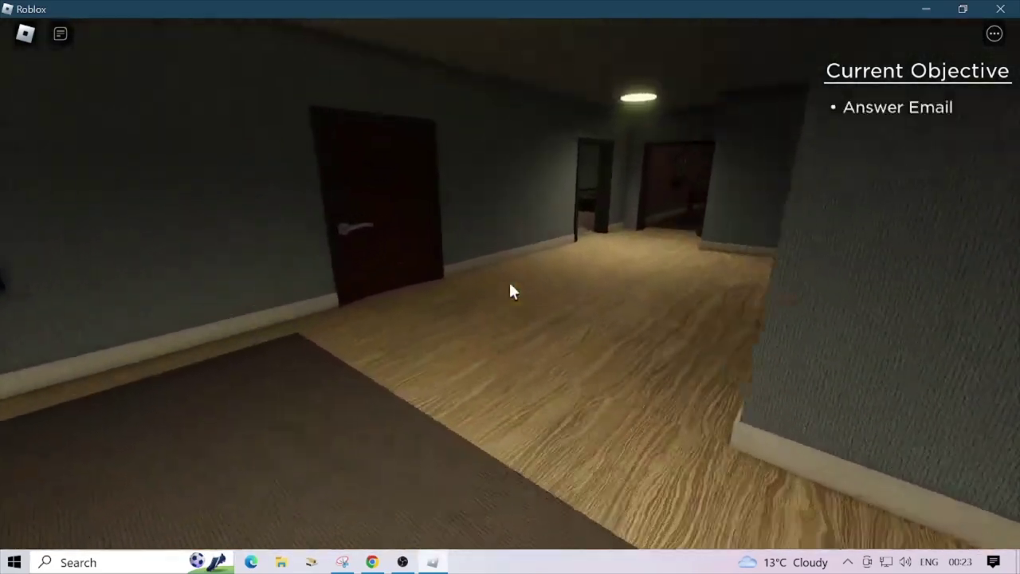
key("w")
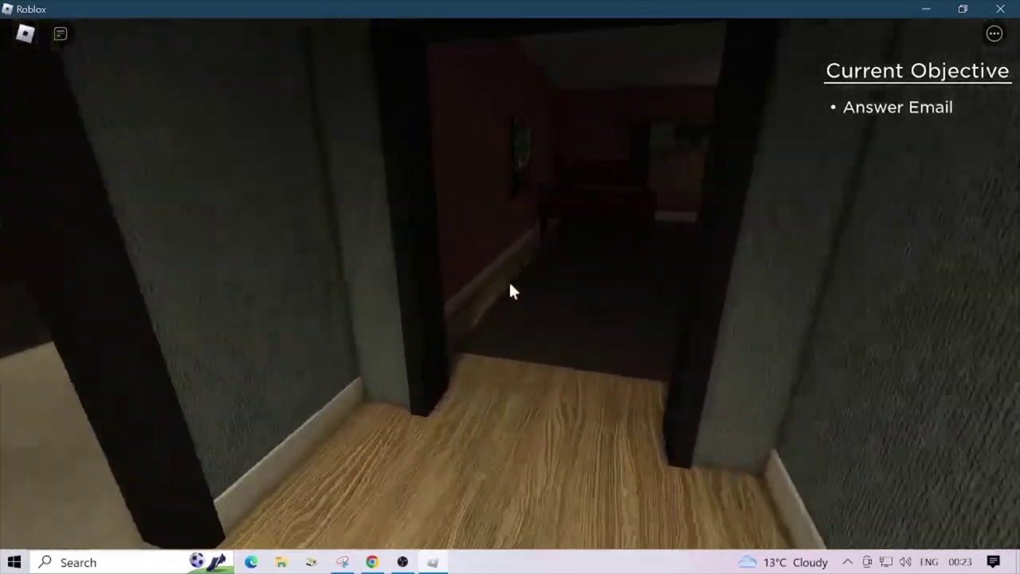
key("w")
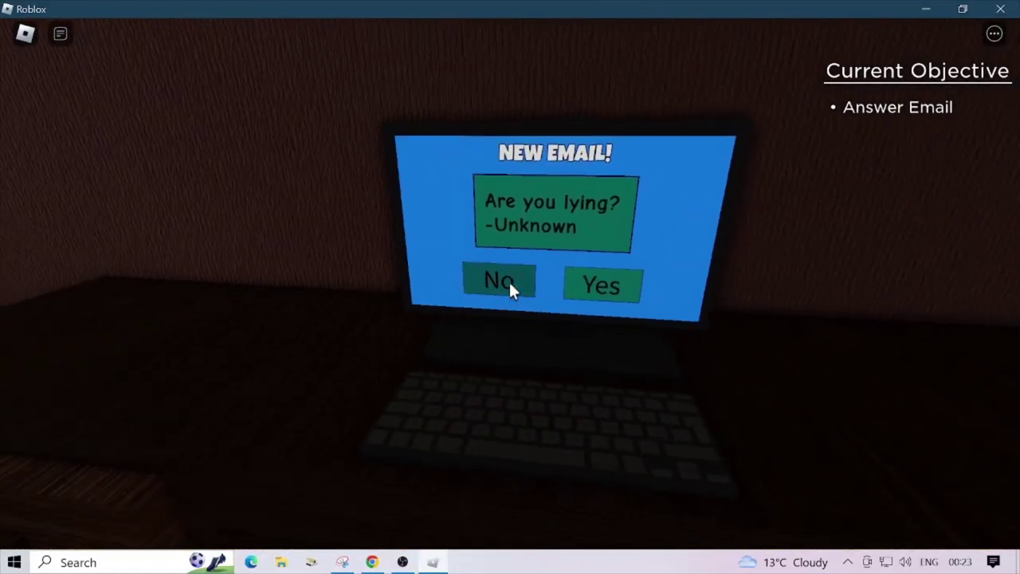
Answer the email with No and pick up the socks and purple clothing.
left_click(512, 291)
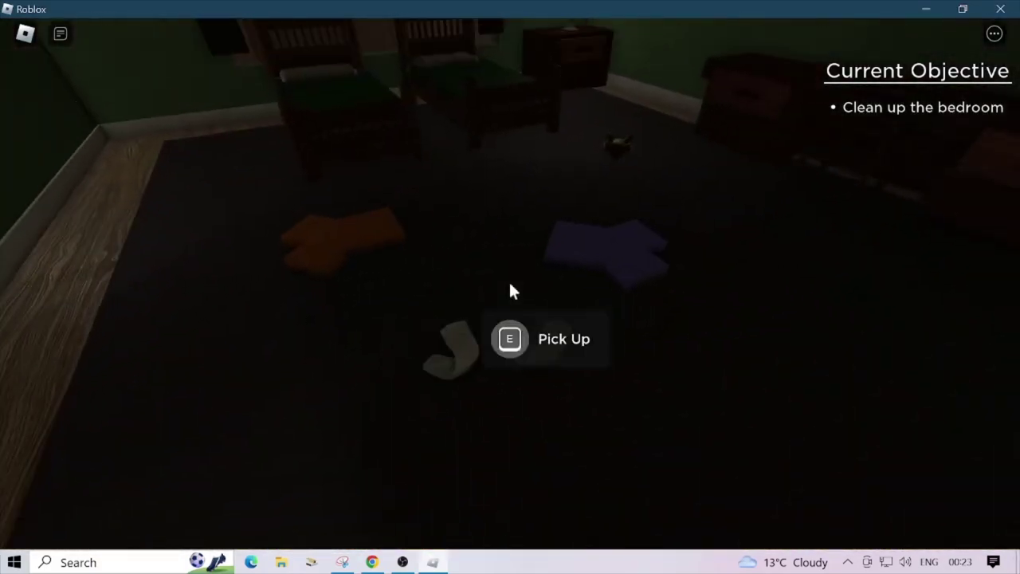
key("e")
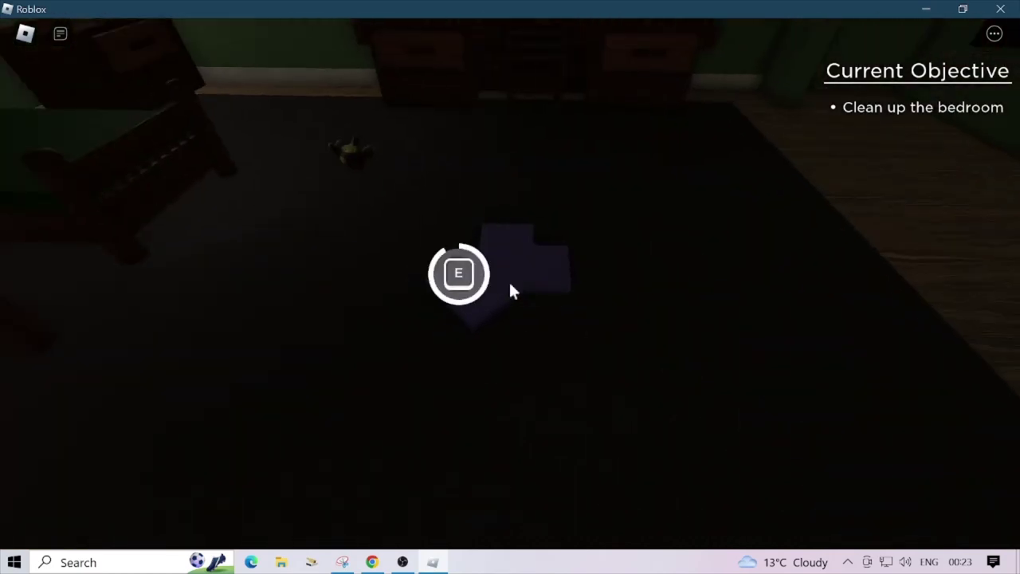
key("e")
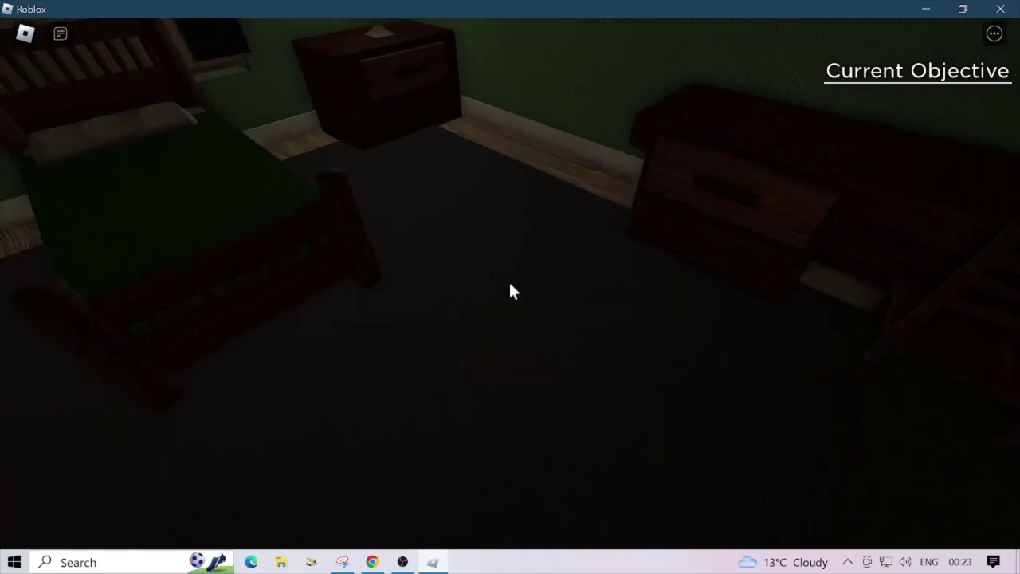
Walk out of the bedroom and down the hallway to the living room.
key("w")
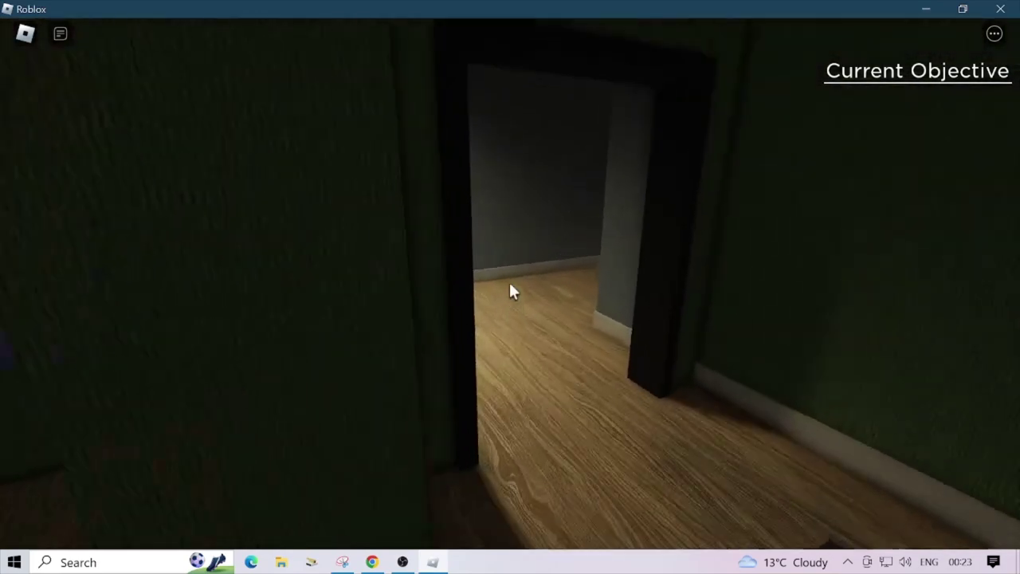
key("w")
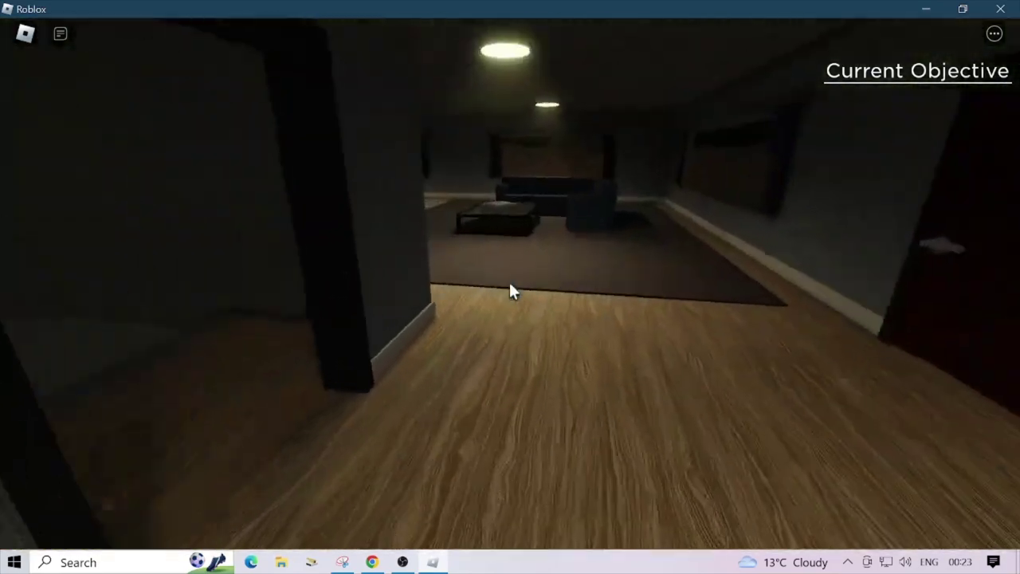
key("w")
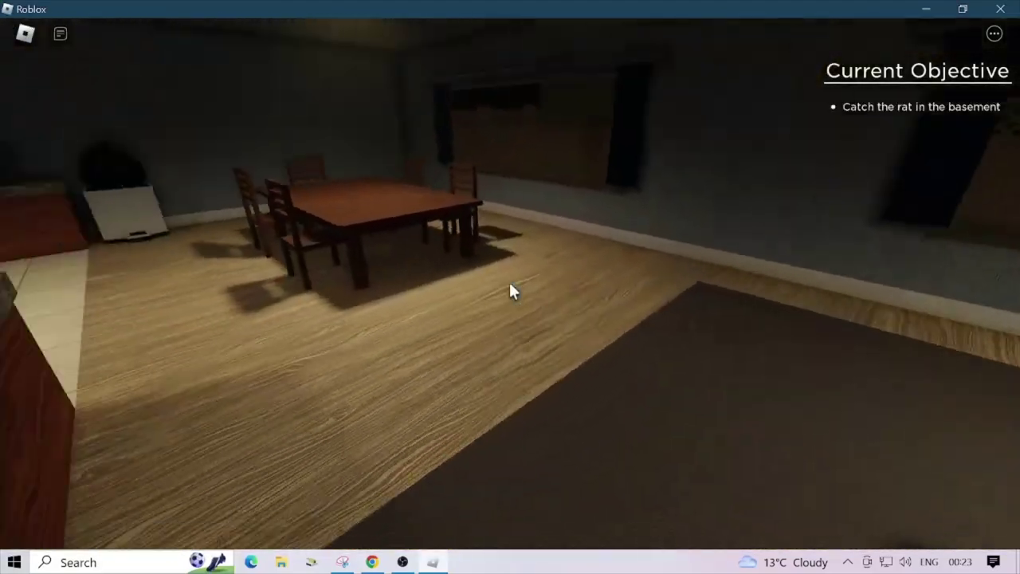
Go down the basement stairs, grab the rat as a Dead Rat, and climb back out.
key("w")
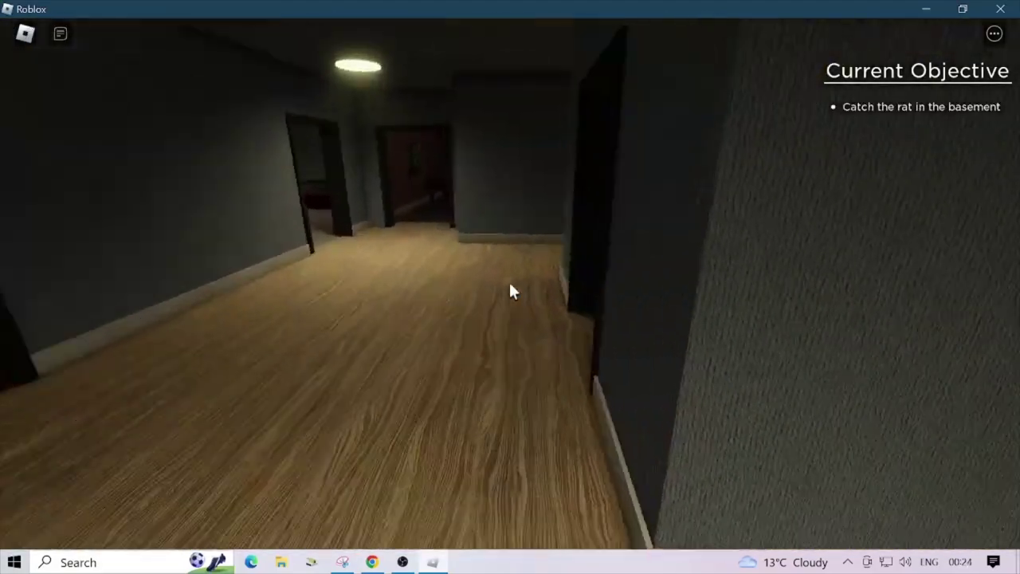
key("d")
key("w")
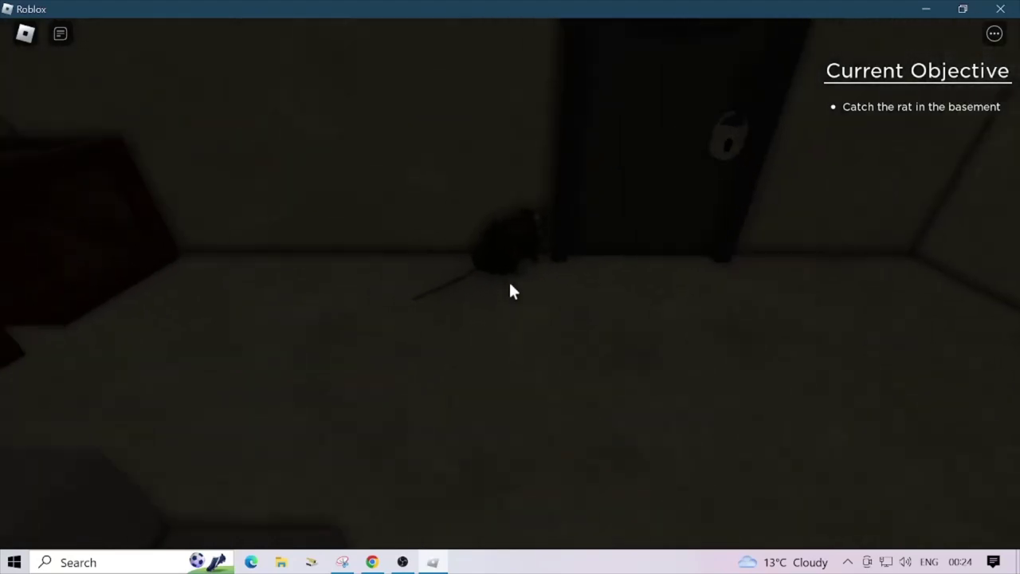
key("a")
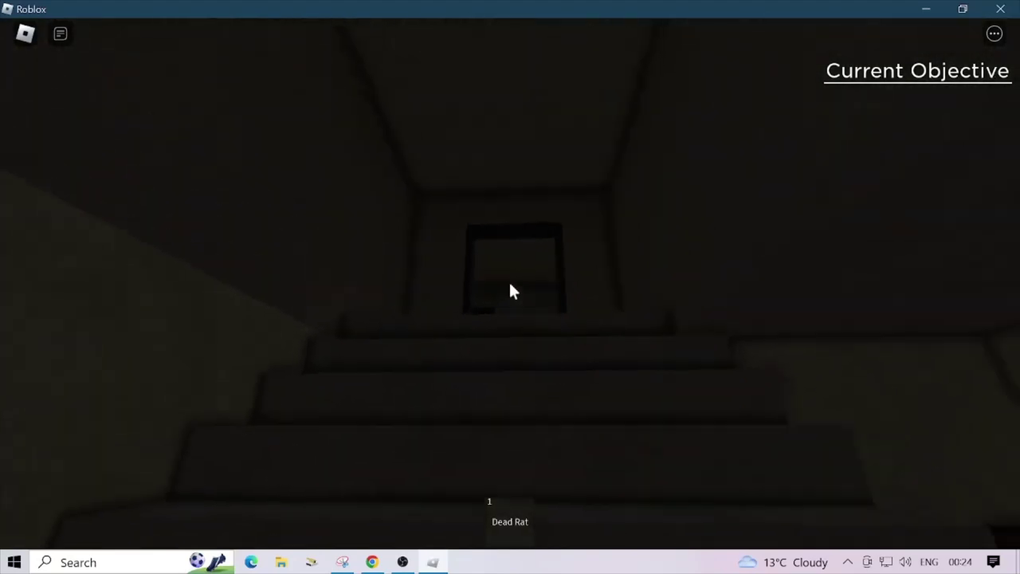
key("w")
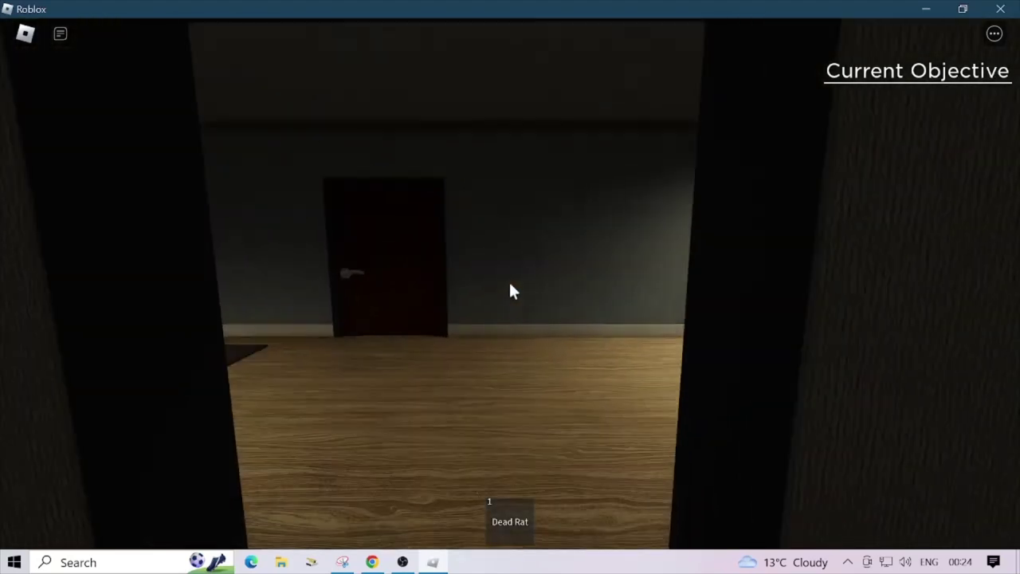
key("a")
Walk through the lounge and hallway into the bedroom toward the computer desk.
key("w")
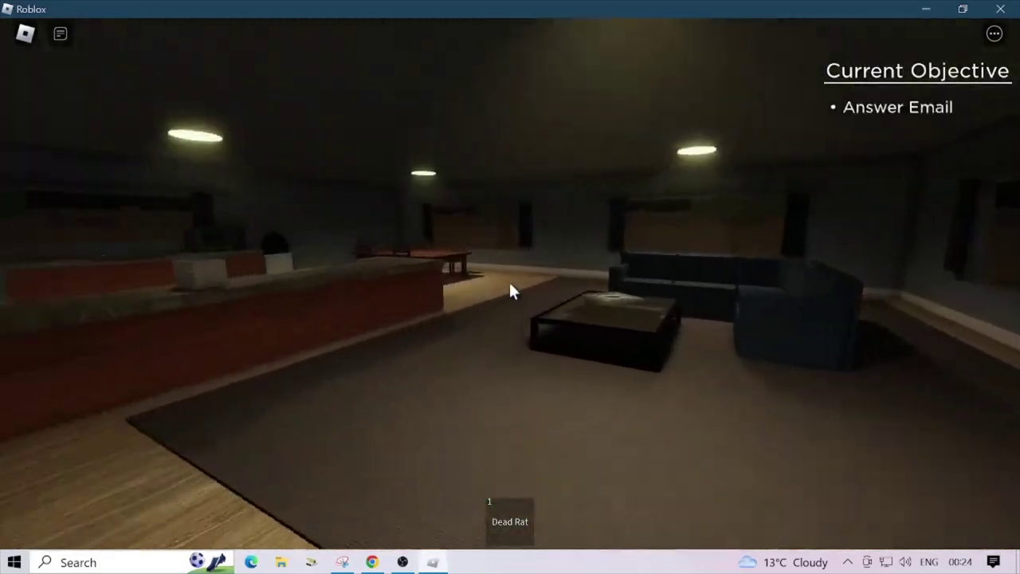
key("a")
key("d")
key("w")
key("w")
key("d")
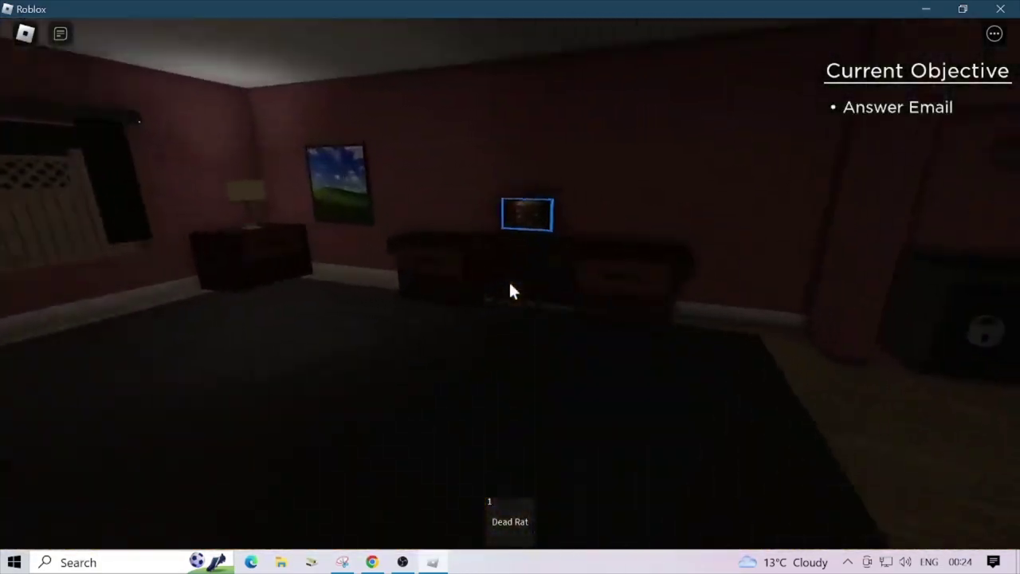
key("w")
key("a")
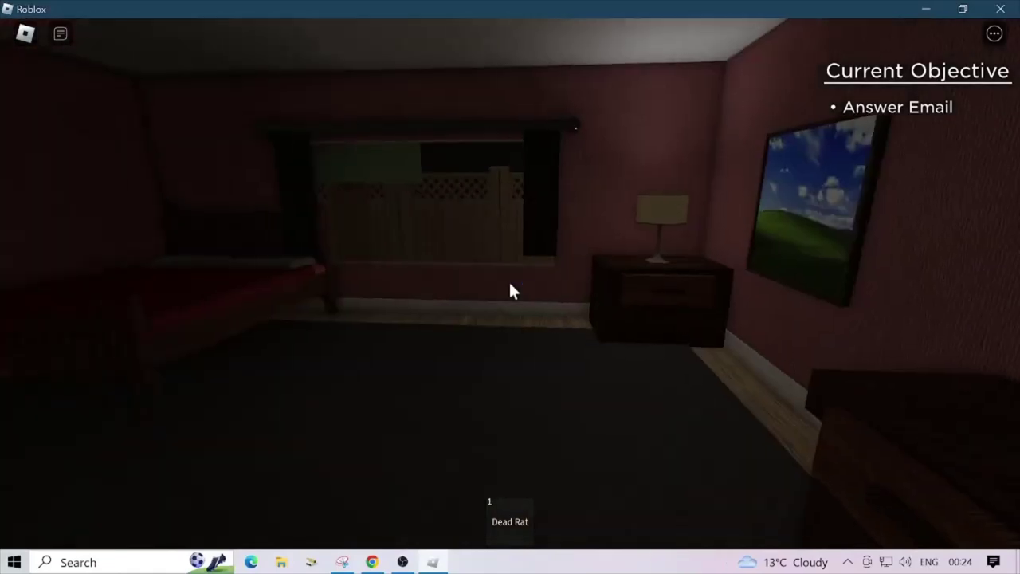
key("d")
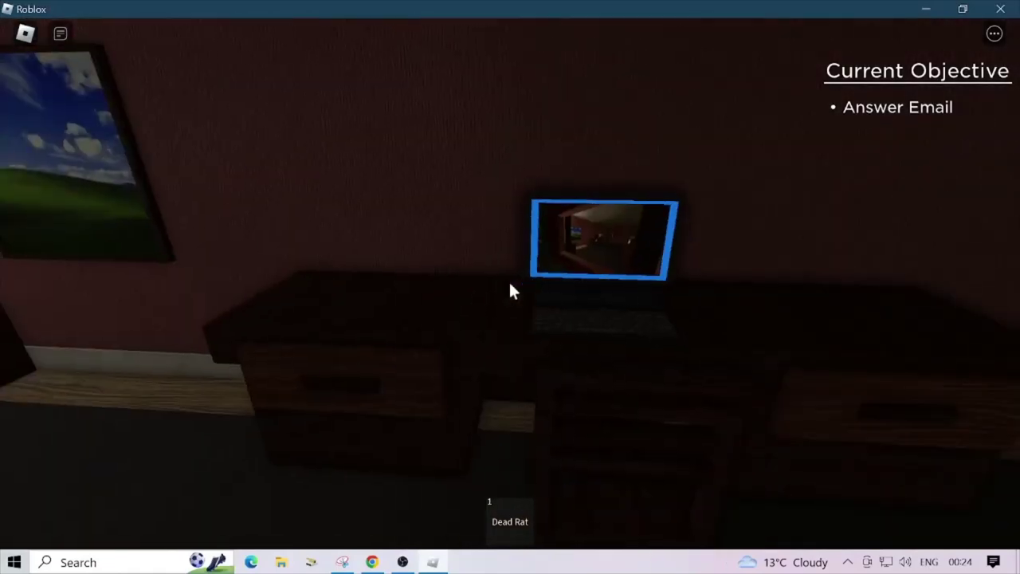
Look out the bedroom window, then use the laptop to bring up its camera view.
key("a")
key("w")
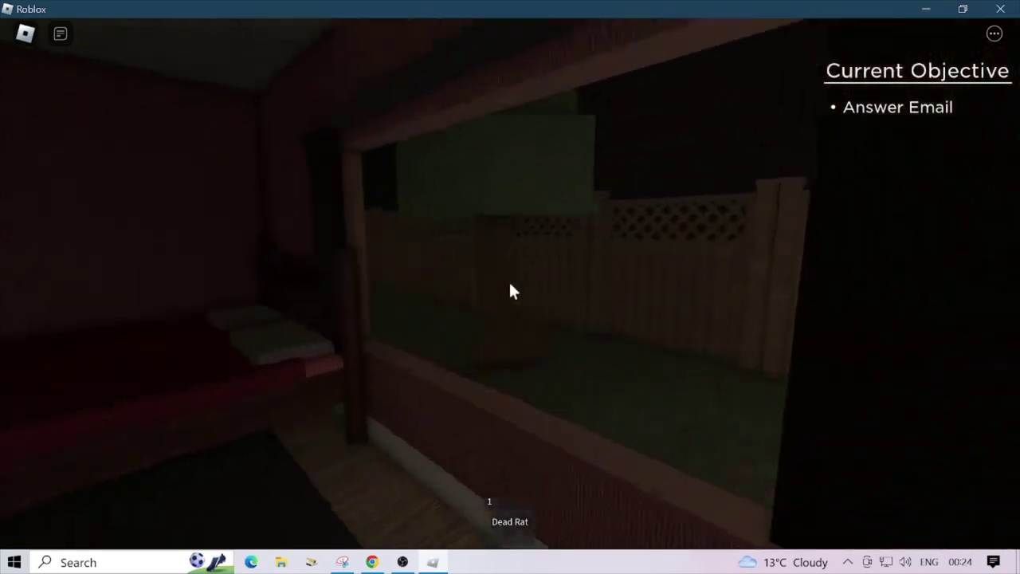
key("d")
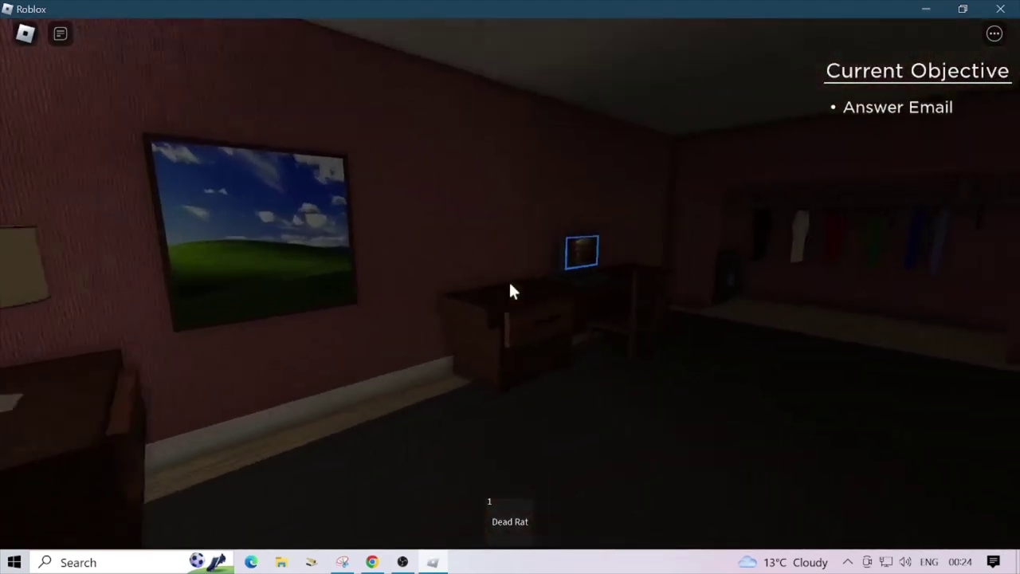
key("w")
key("w")
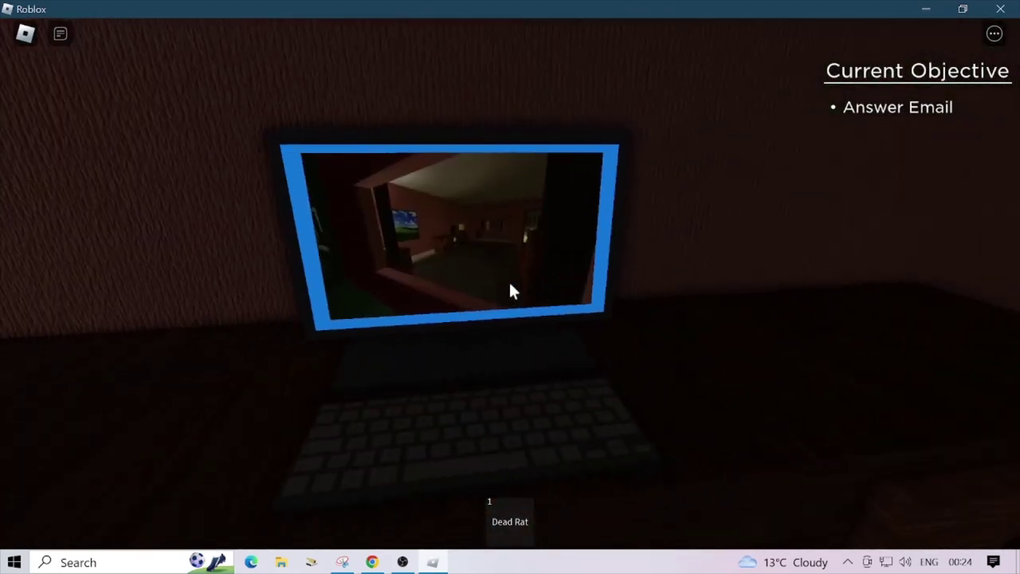
left_click(512, 291)
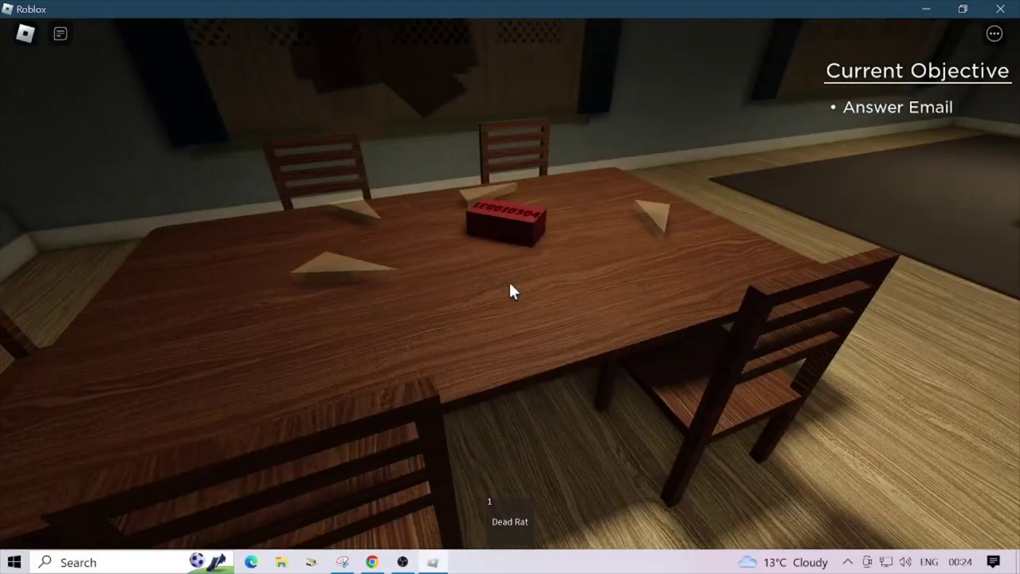
Holding the Dead Rat, walk to the bedroom computer and answer the 'Can you come outside?' email with No.
key("1")
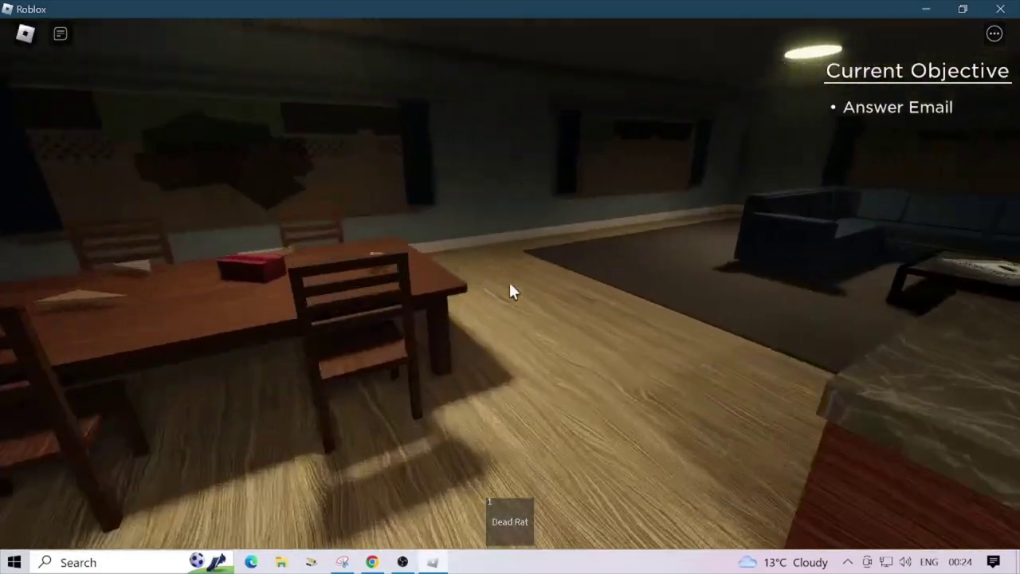
key("w")
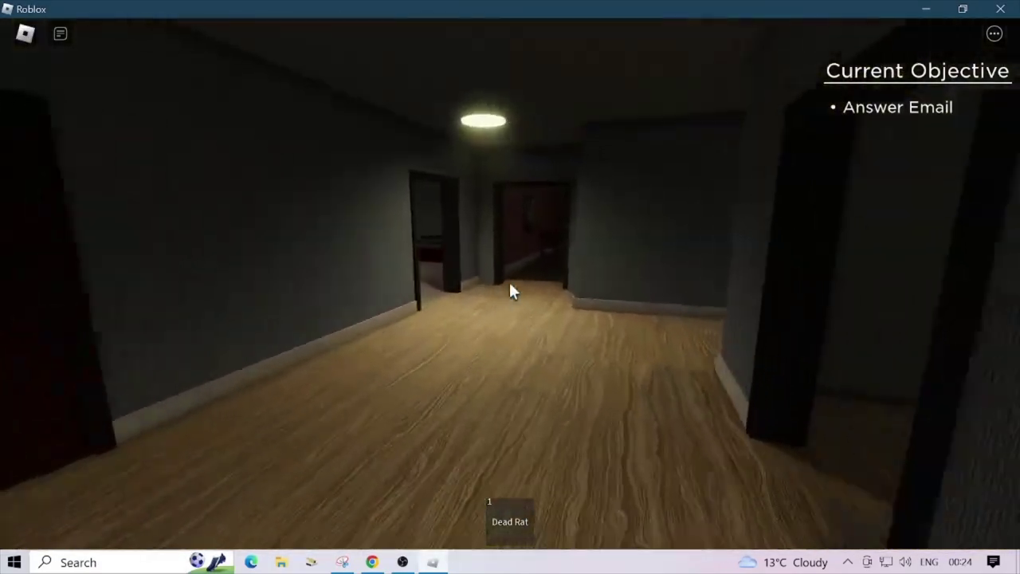
key("w")
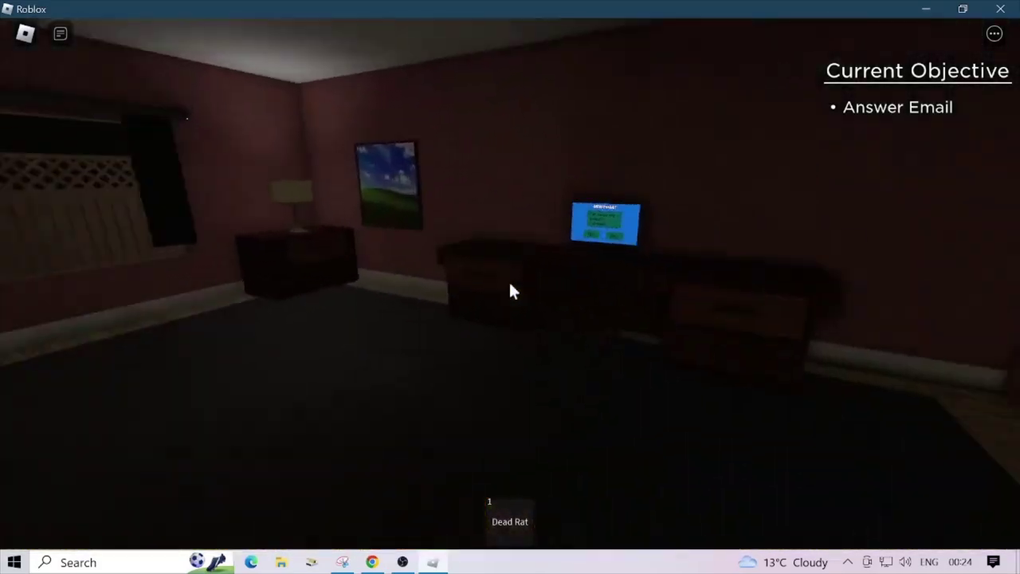
key("w")
key("w")
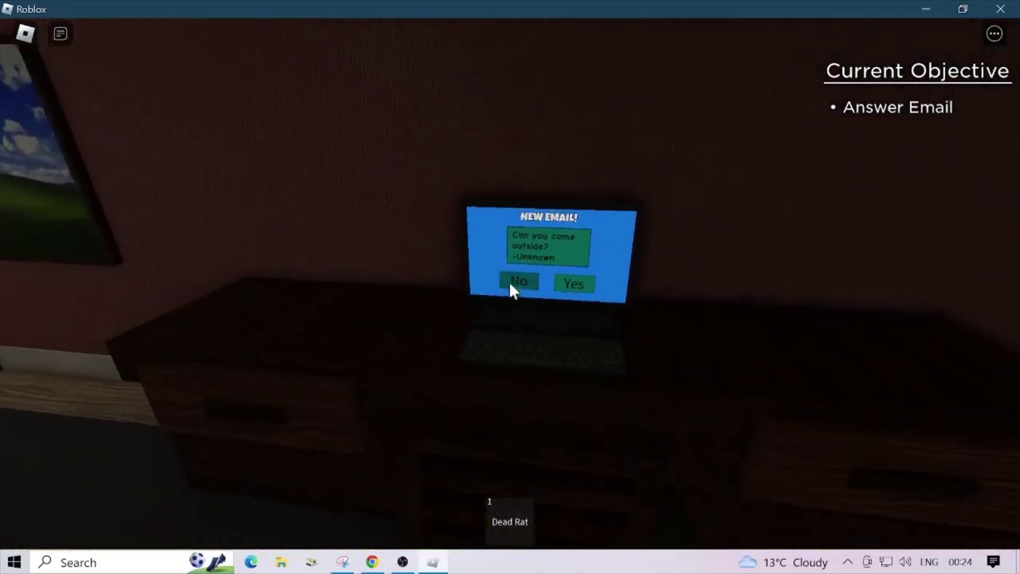
left_click(510, 288)
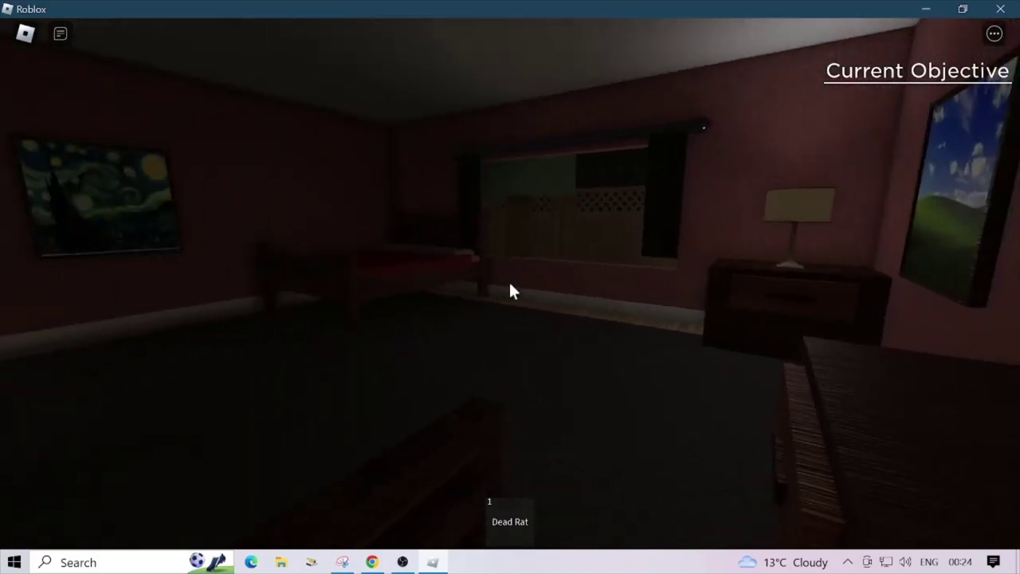
Look out the bedroom window, then walk back out and down the hallway.
key("w")
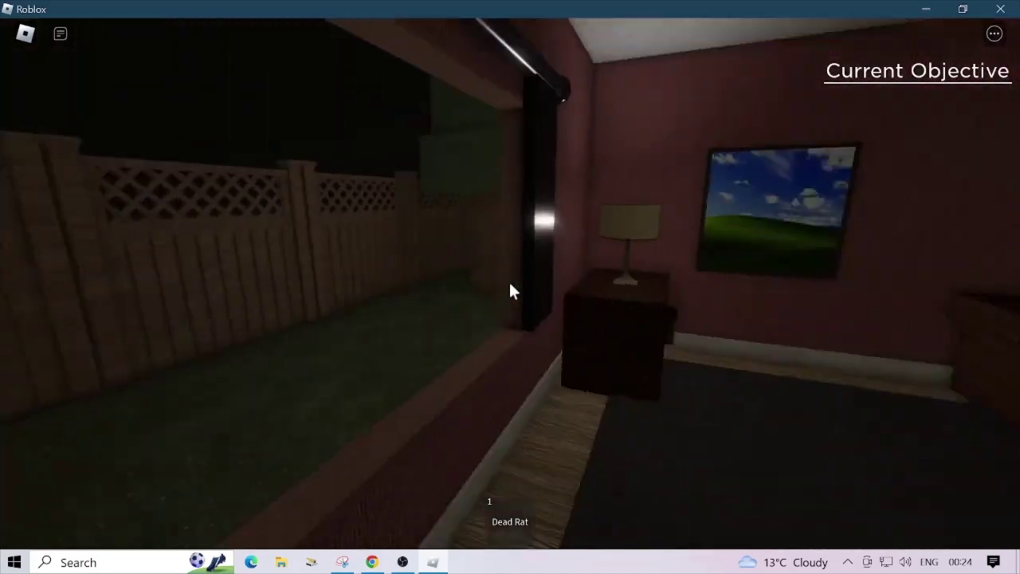
key("w")
key("w")
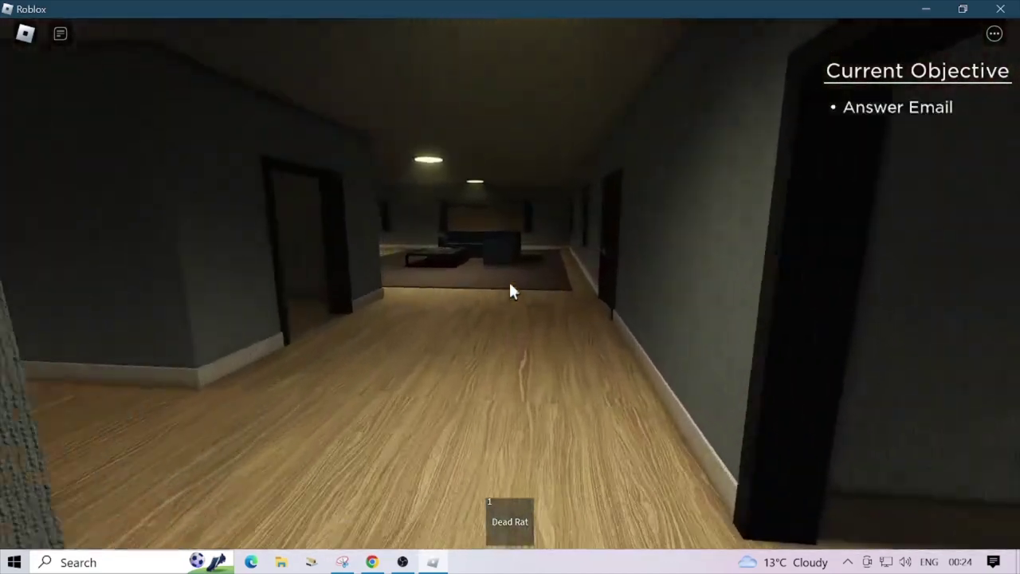
key("w")
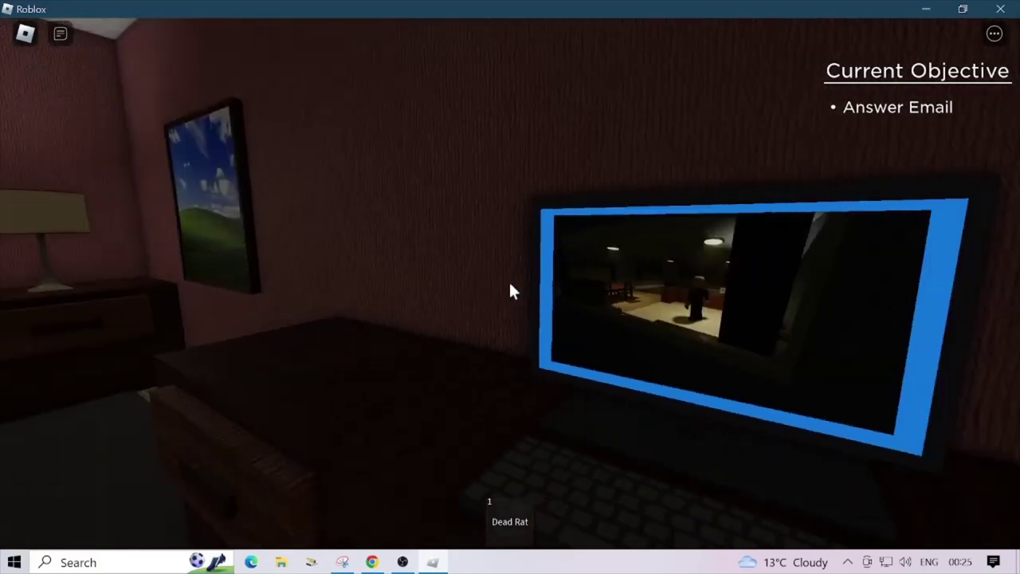
Walk through the hallway and living room, check another bedroom, and head back out.
key("w")
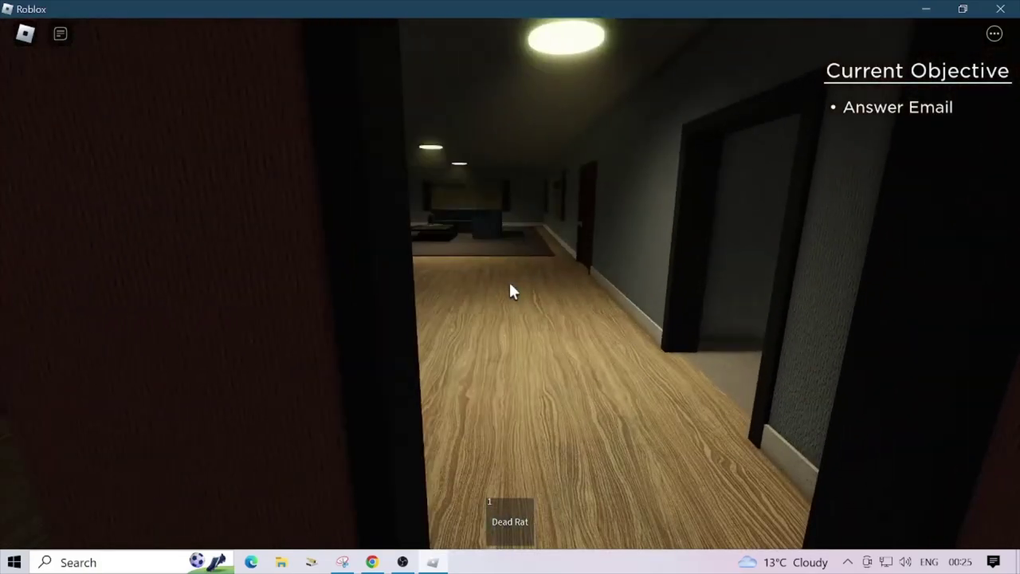
key("w")
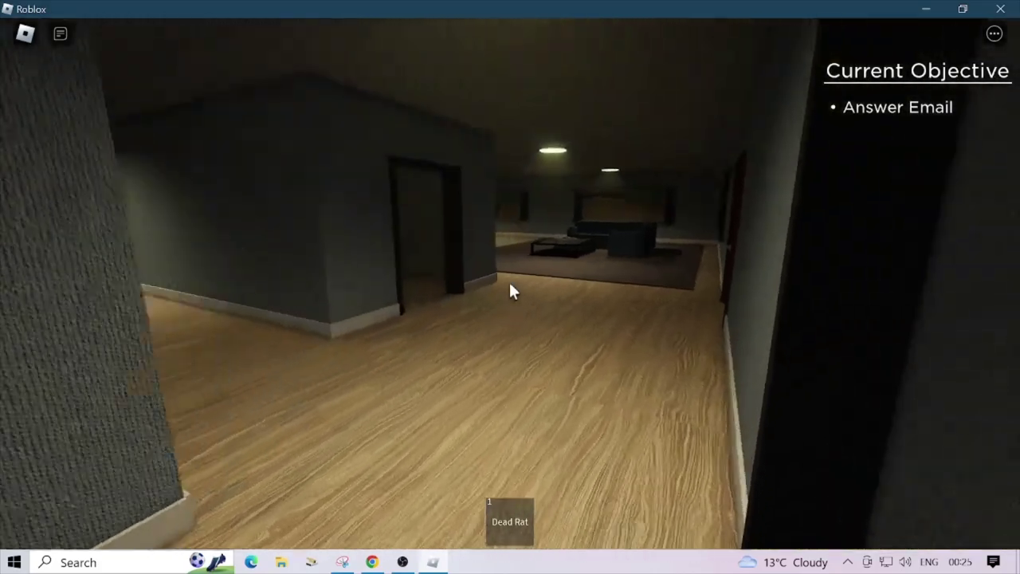
key("w")
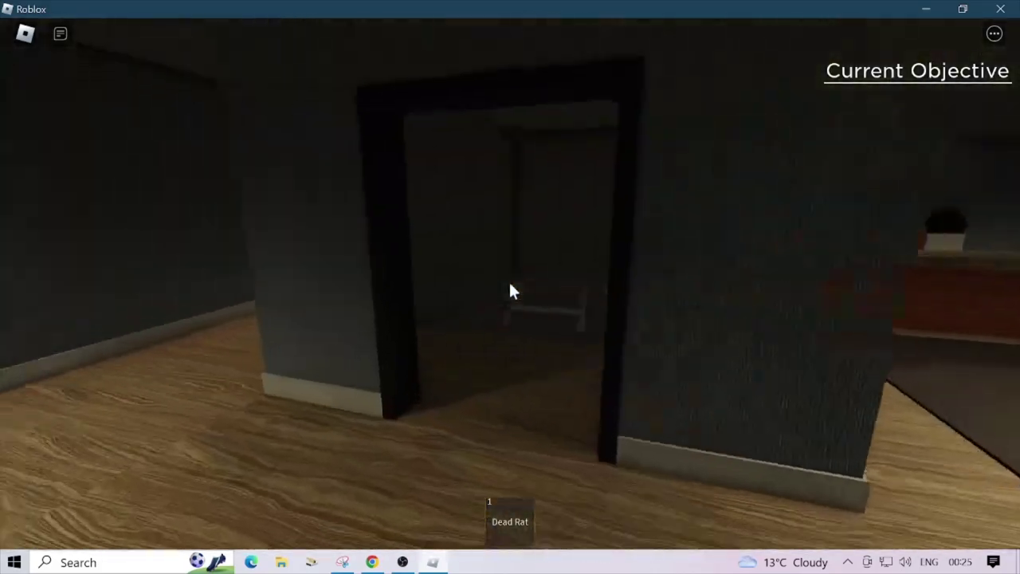
key("w")
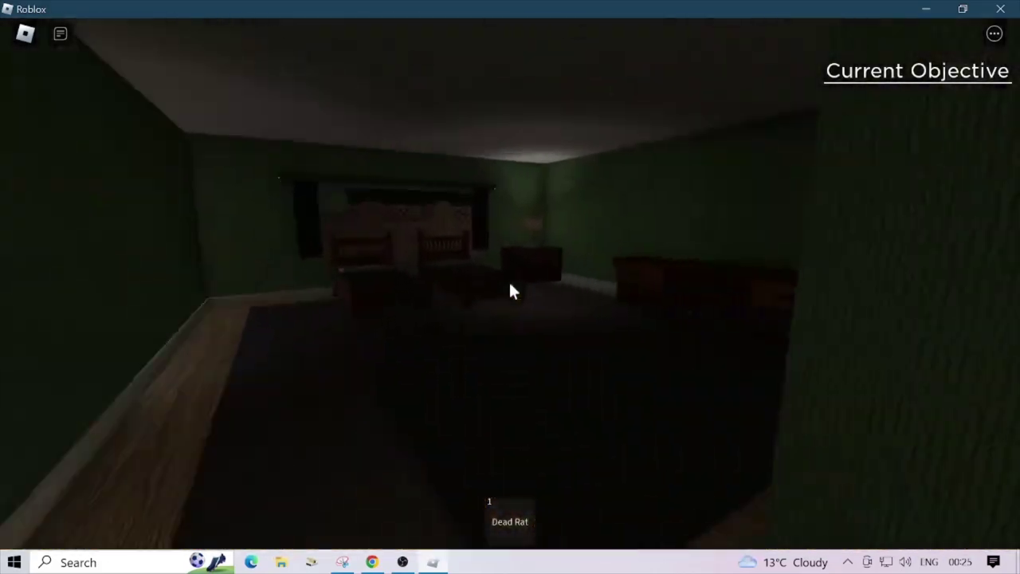
key("w")
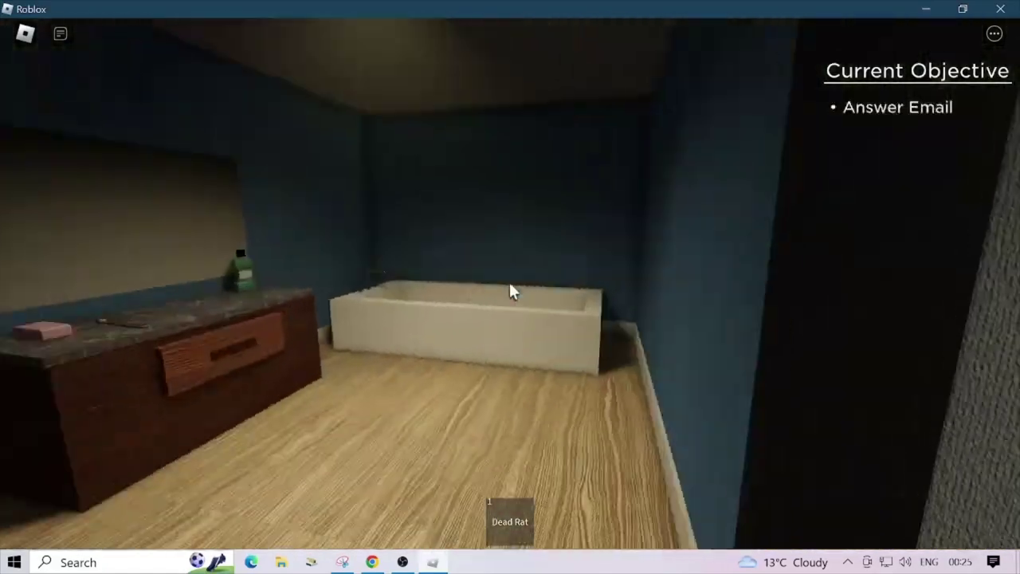
key("w")
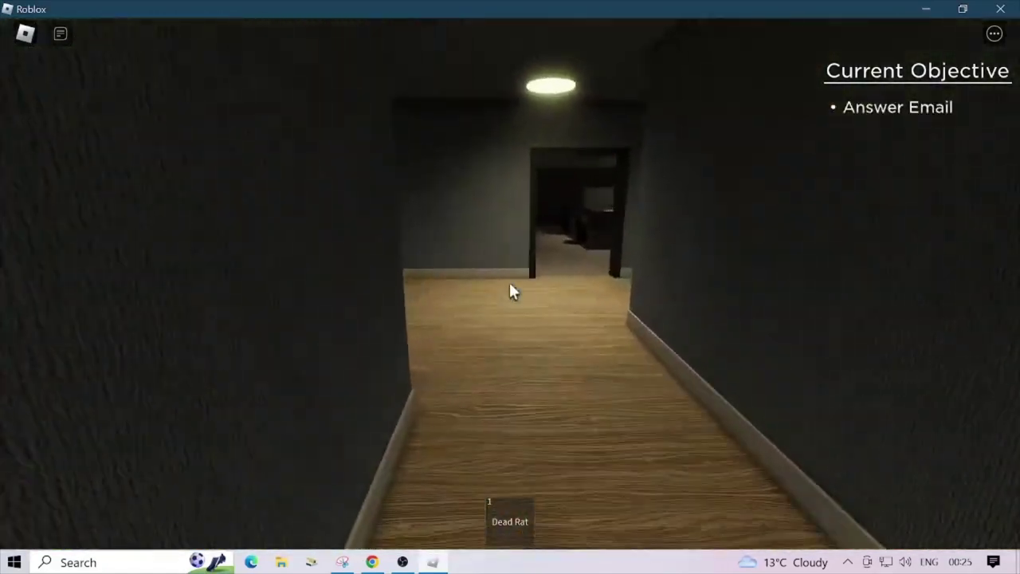
Walk to the dark bedroom's desk, read Unknown's 'I'm going to come in' email, and turn toward the doorway.
key("w")
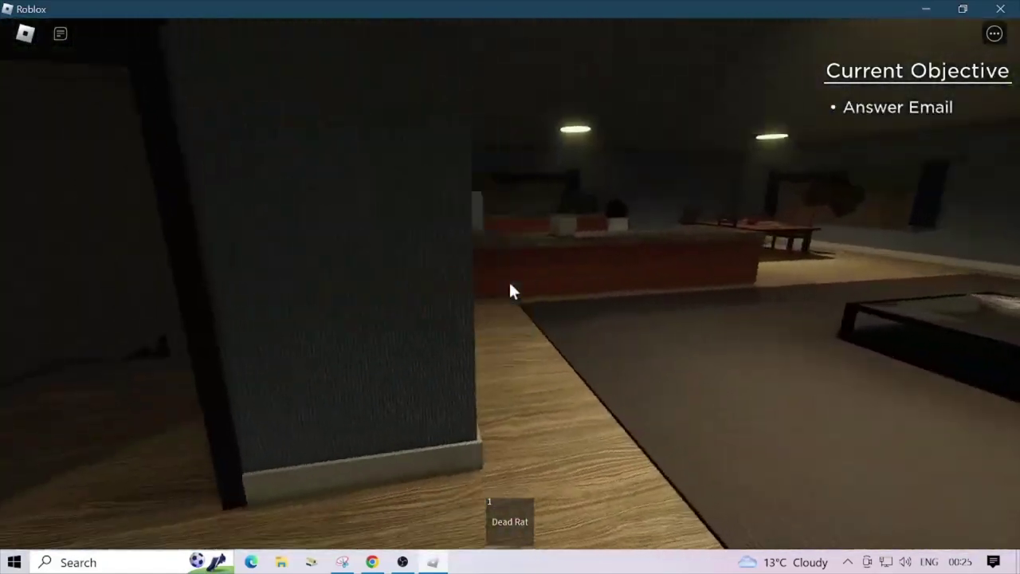
key("w")
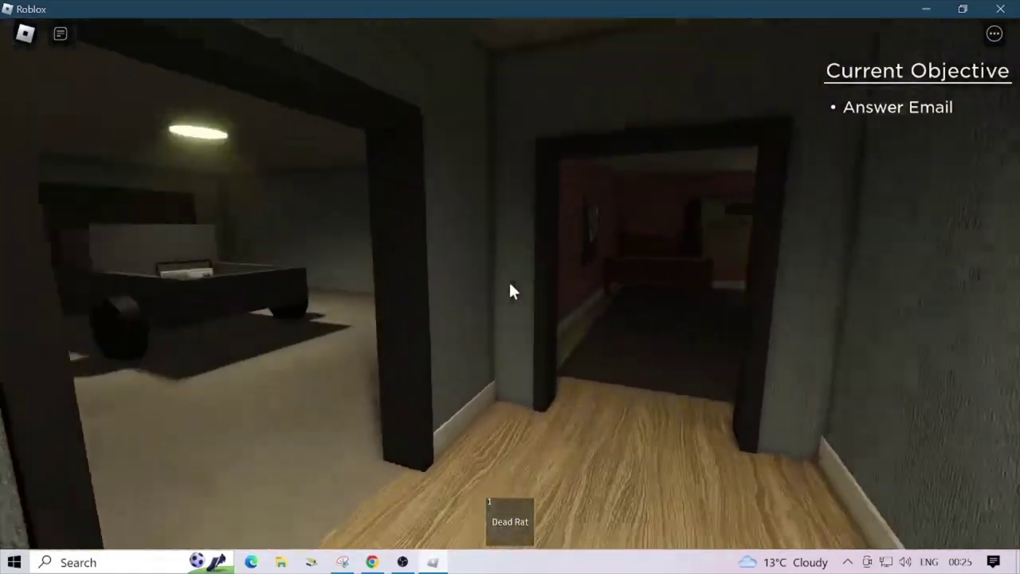
key("w")
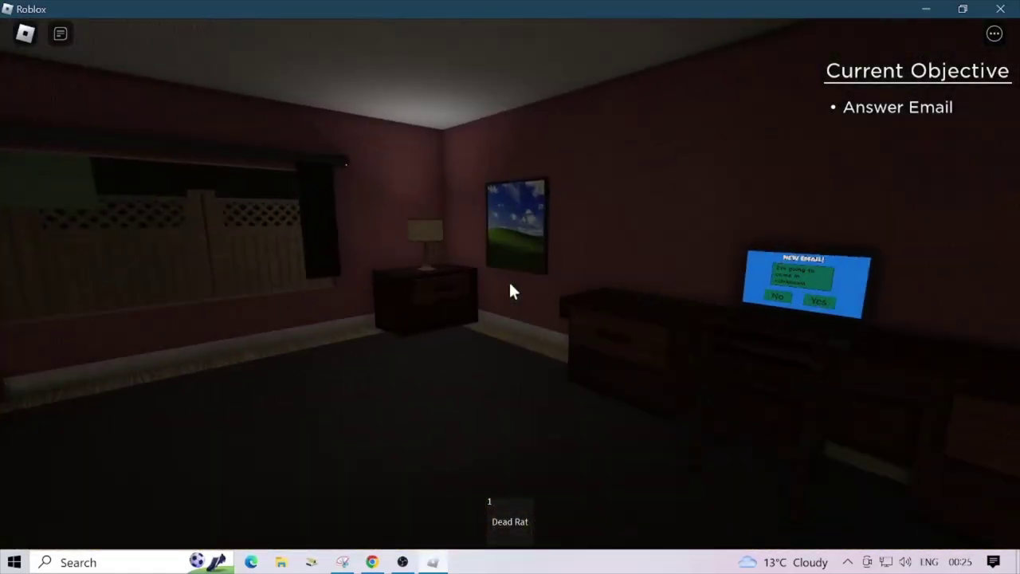
key("w")
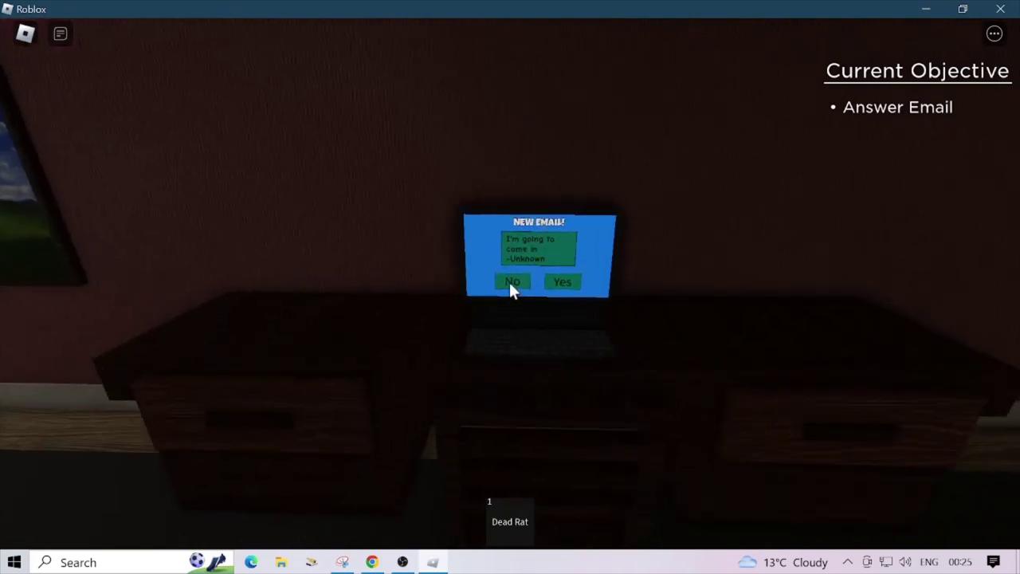
key("Left")
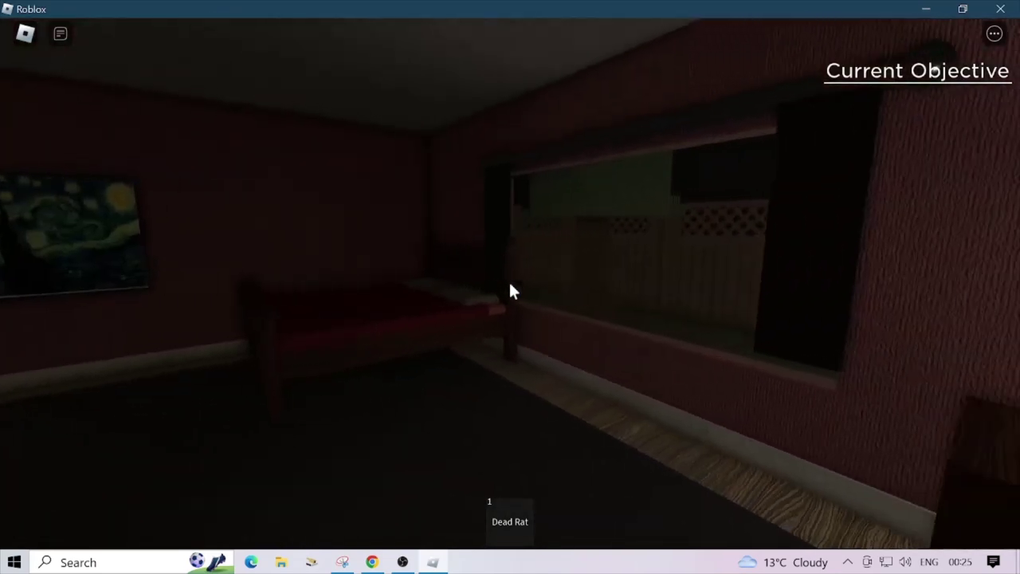
key("w")
key("Left")
key("w")
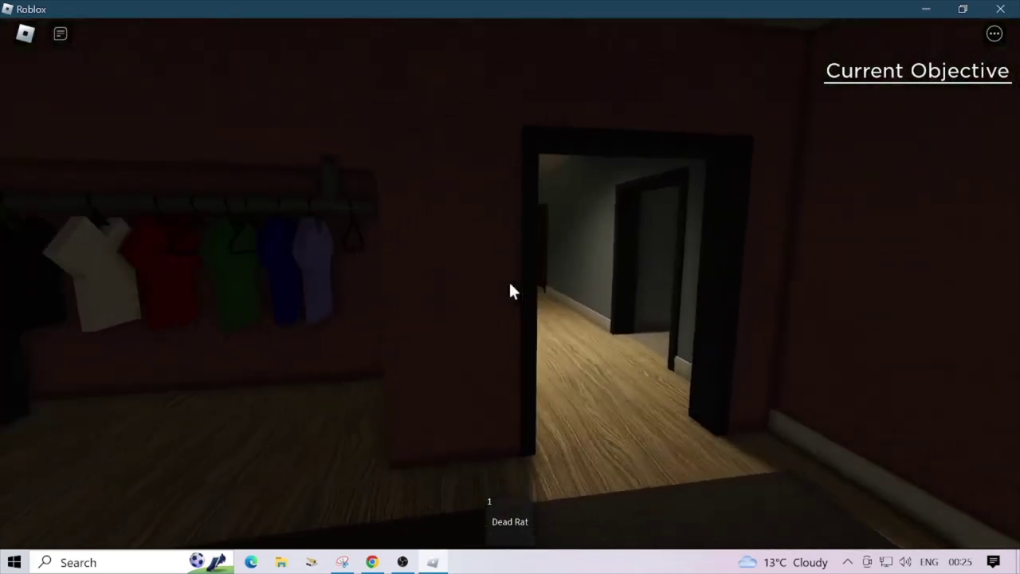
Hide under the bedroom bed and watch the doorway until the objective returns to Answer Email.
key("Right")
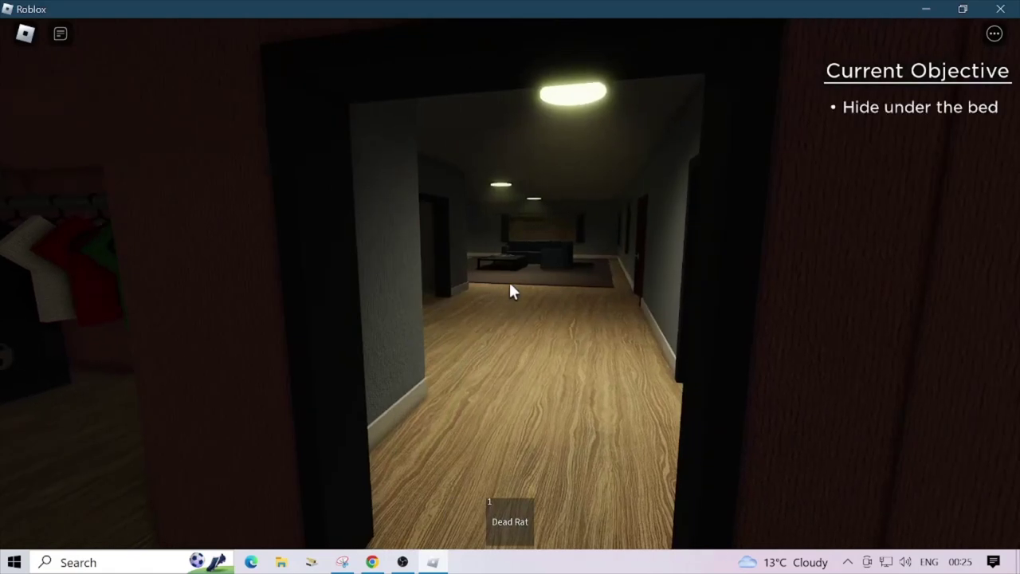
key("Left")
key("w")
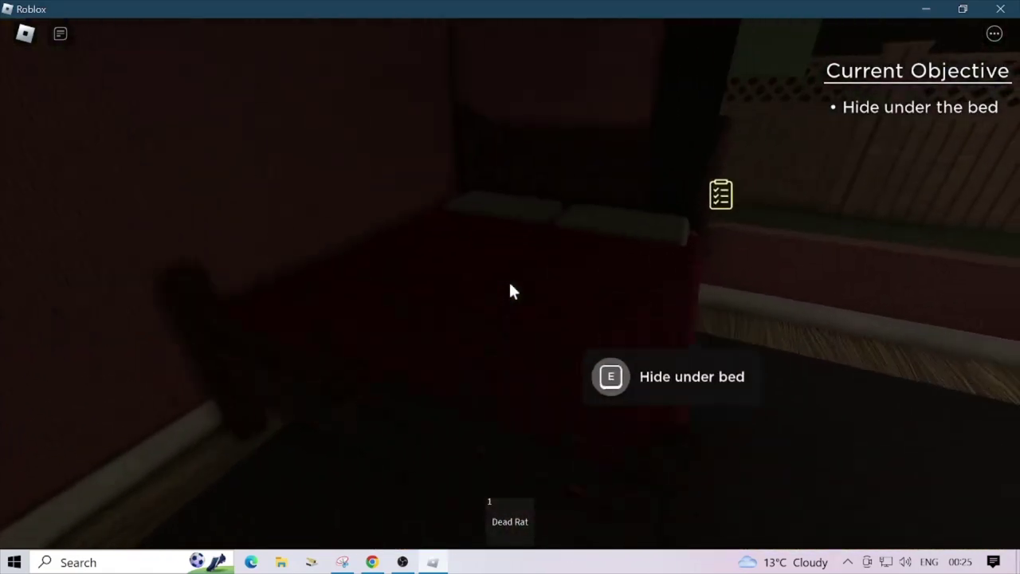
key("e")
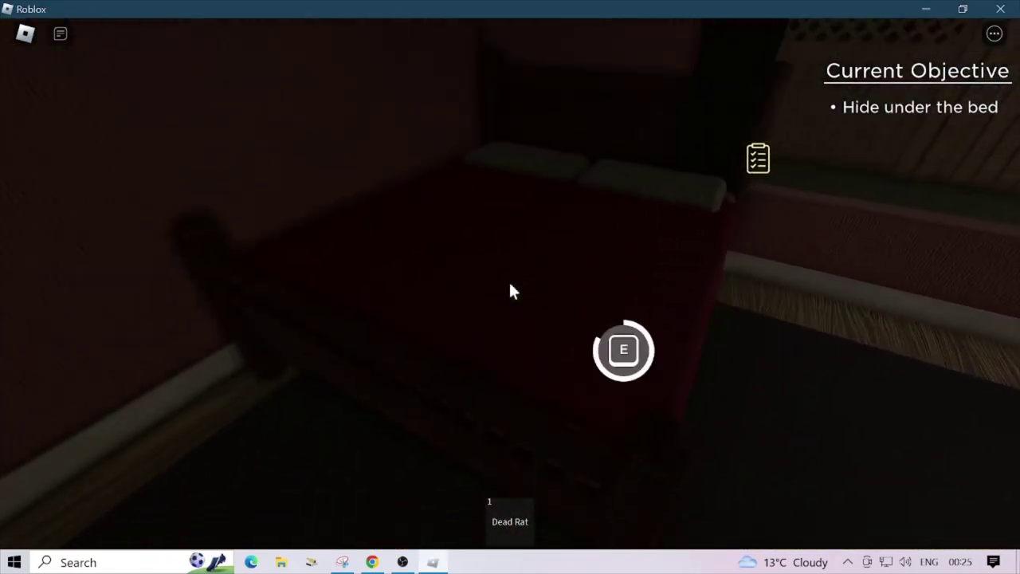
key("Left")
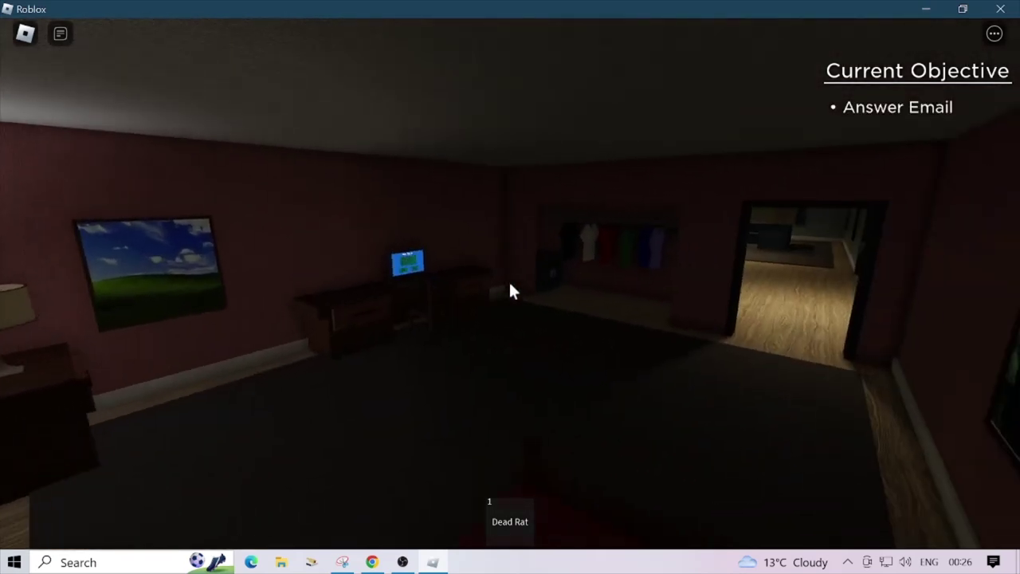
Answer Yes to the brother's break-in warning email, then walk out into the hallway.
key("w")
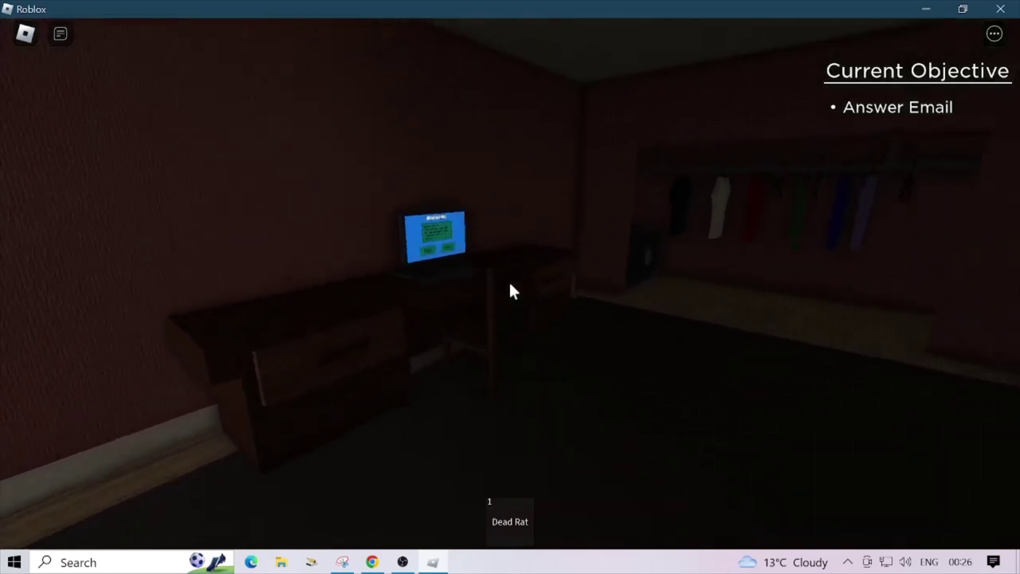
key("w")
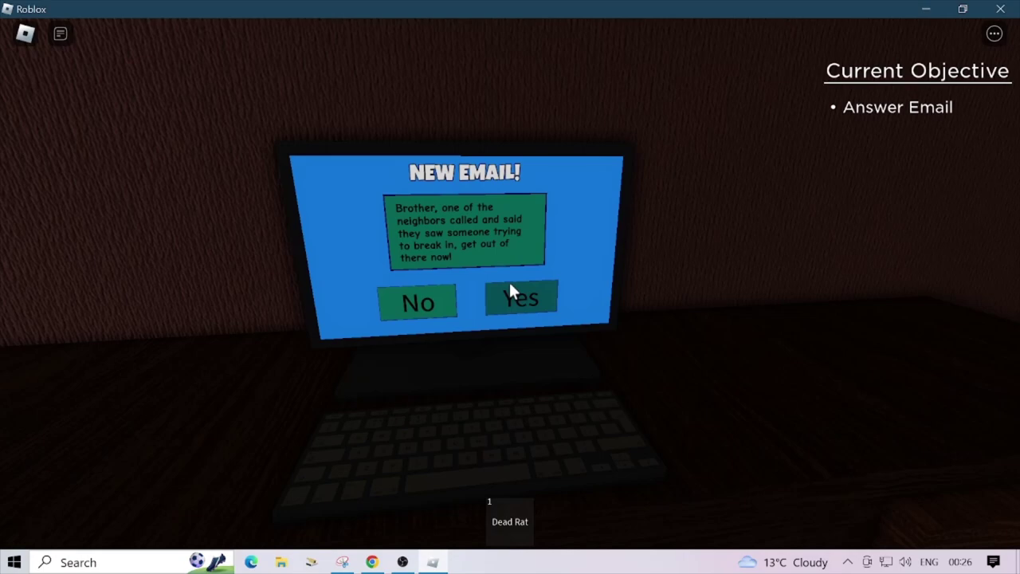
left_click(511, 292)
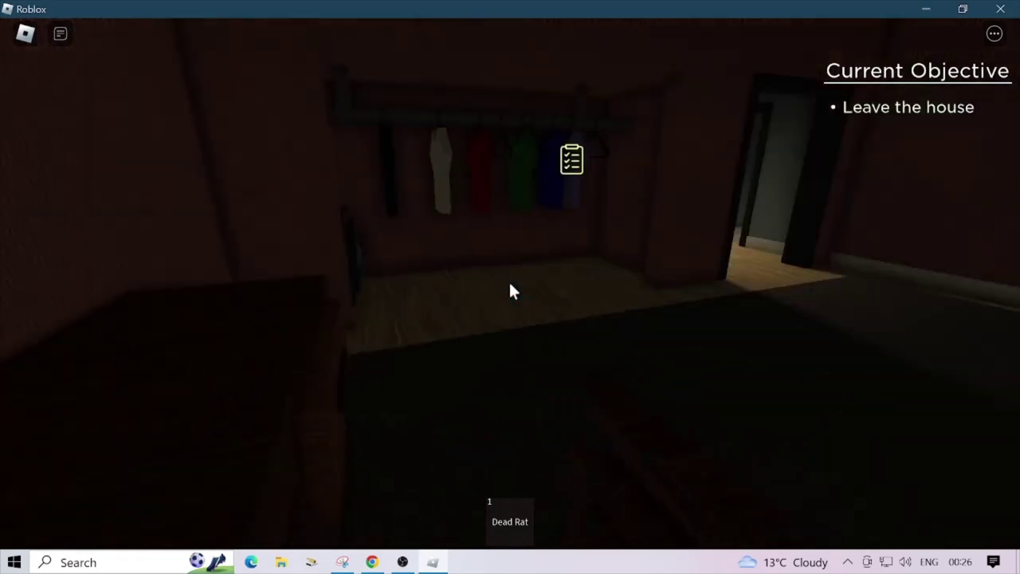
key("w")
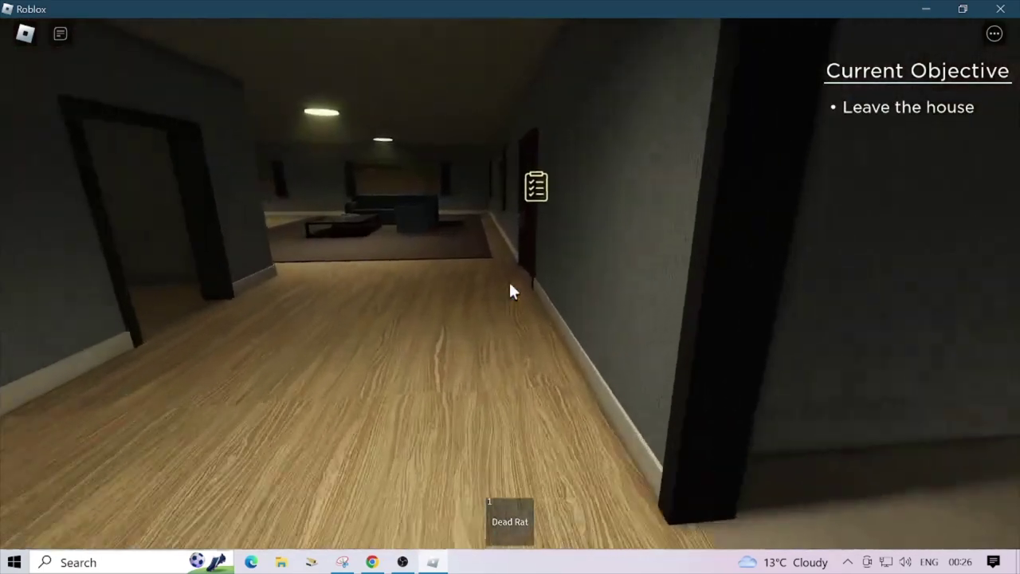
Climb the stairs past the boxes and search the dark upstairs room for the key.
key("e")
key("Left")
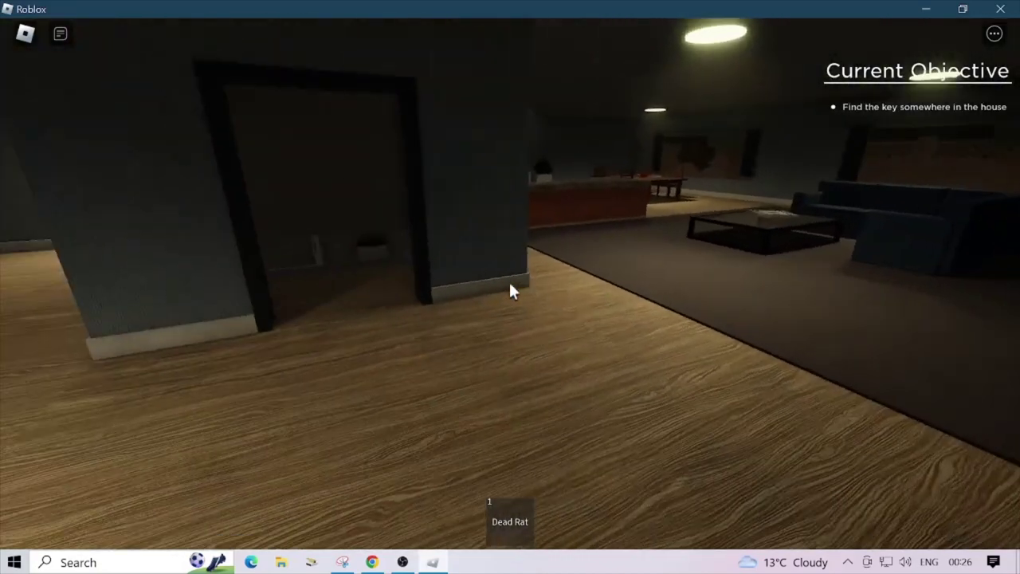
key("w")
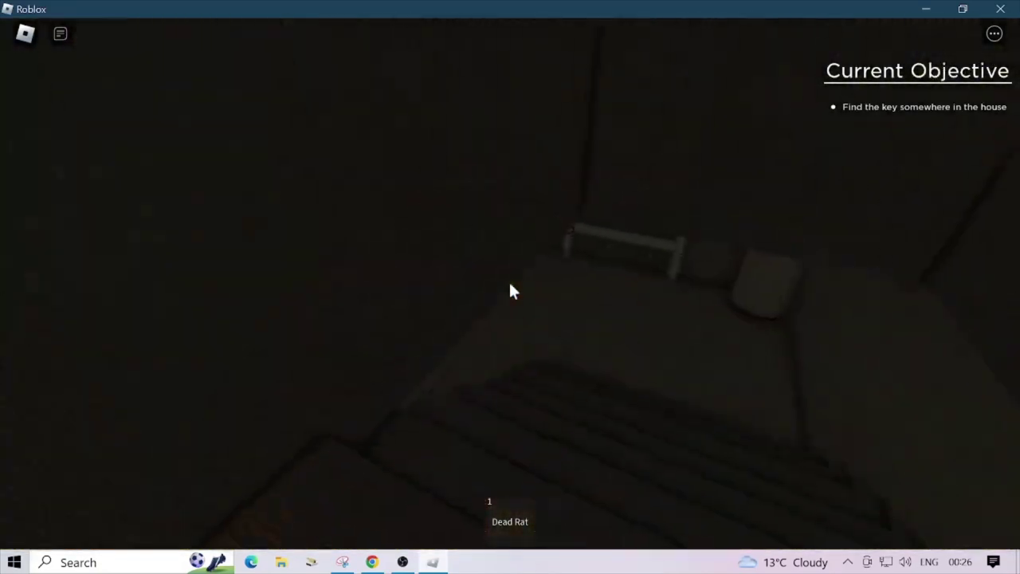
key("Left")
key("w")
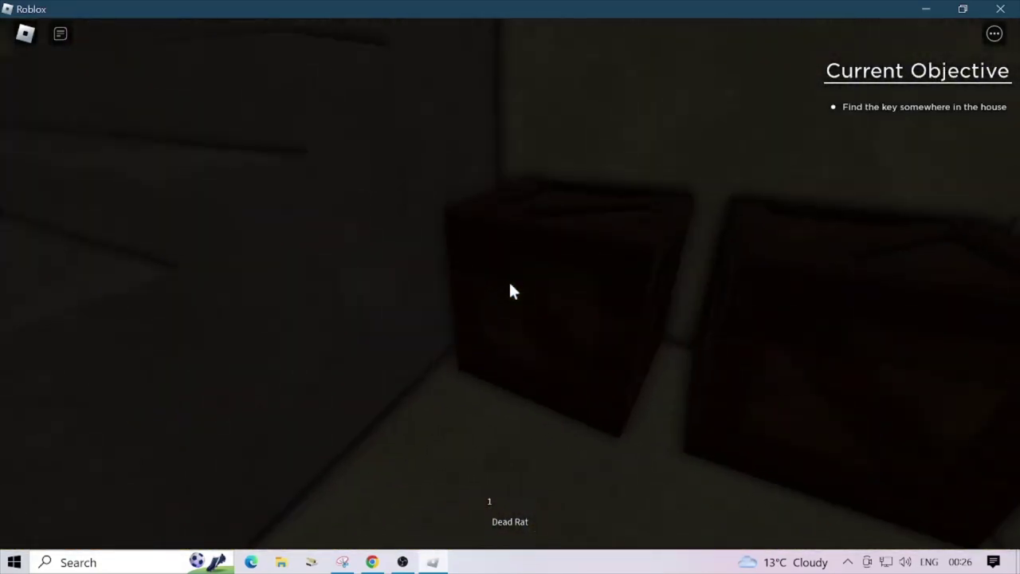
key("Left")
key("Left")
key("w")
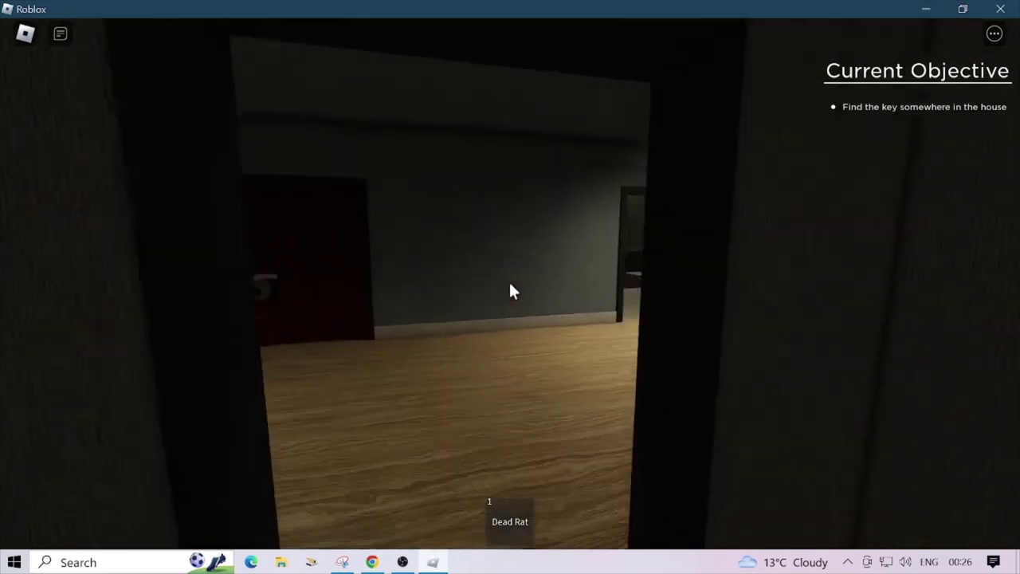
key("Left")
key("w")
key("Right")
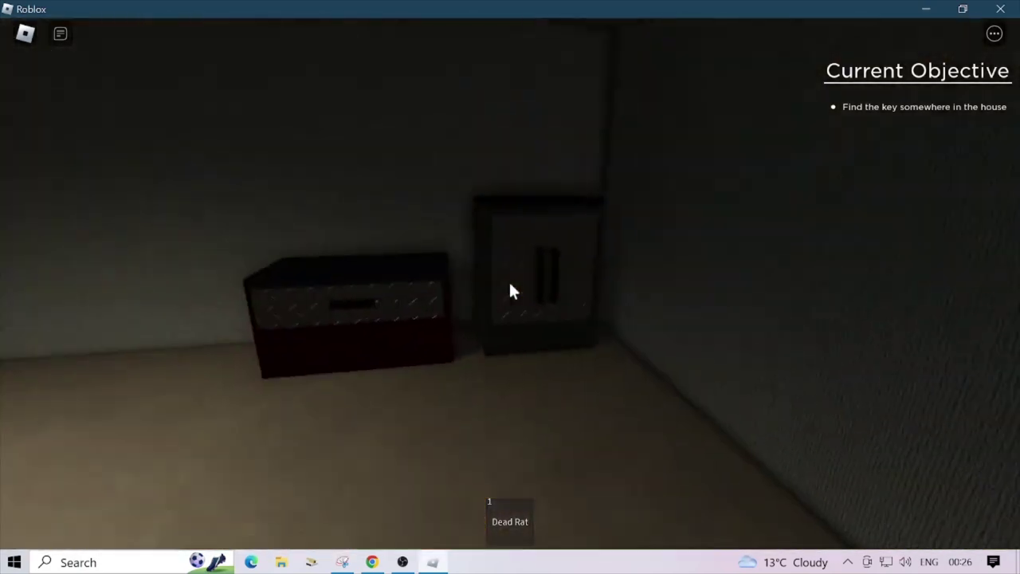
key("Left")
key("Right")
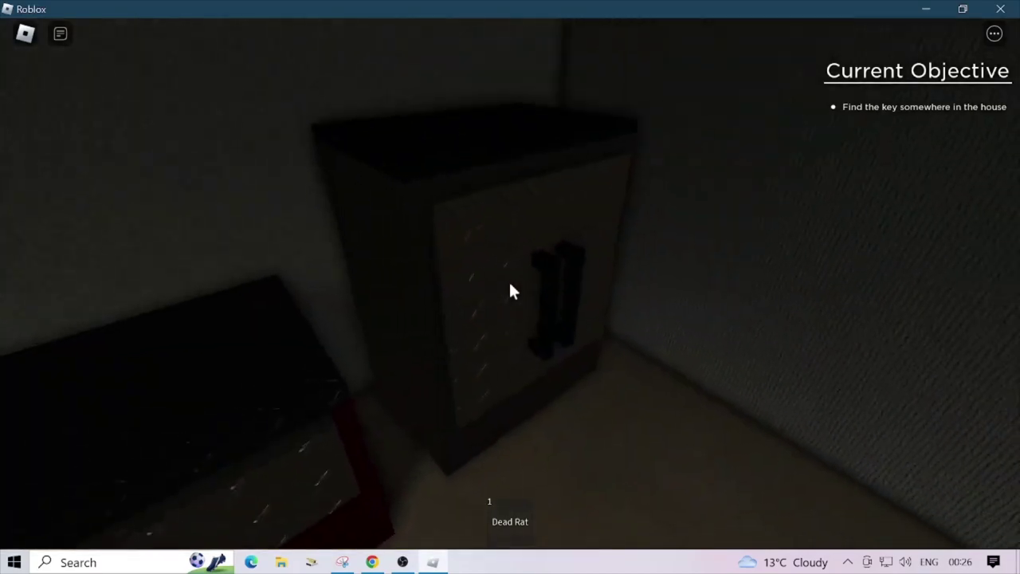
key("1")
key("Left")
Search the bedroom's desk and nightstand drawers for the key, then leave.
key("w")
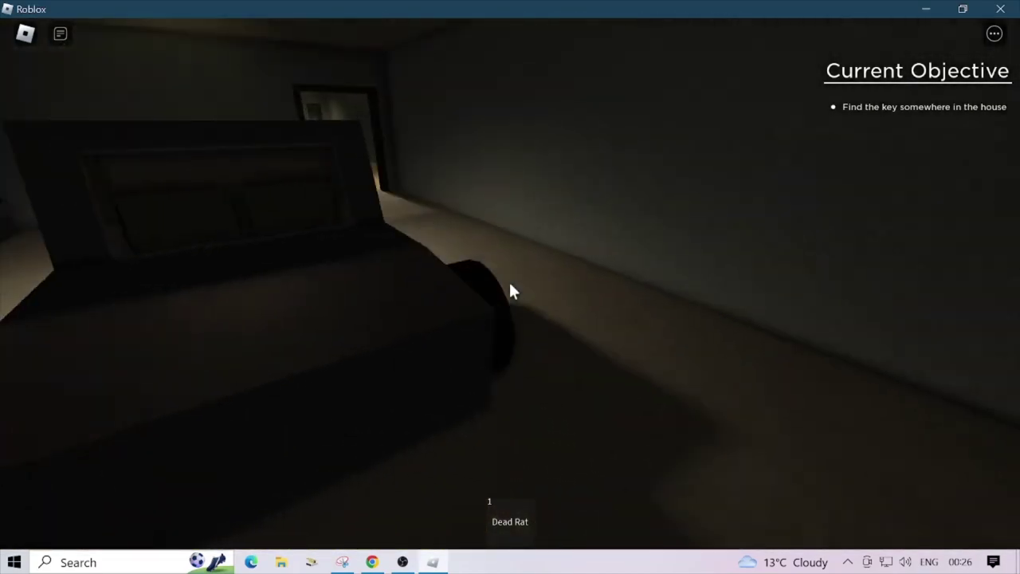
key("w")
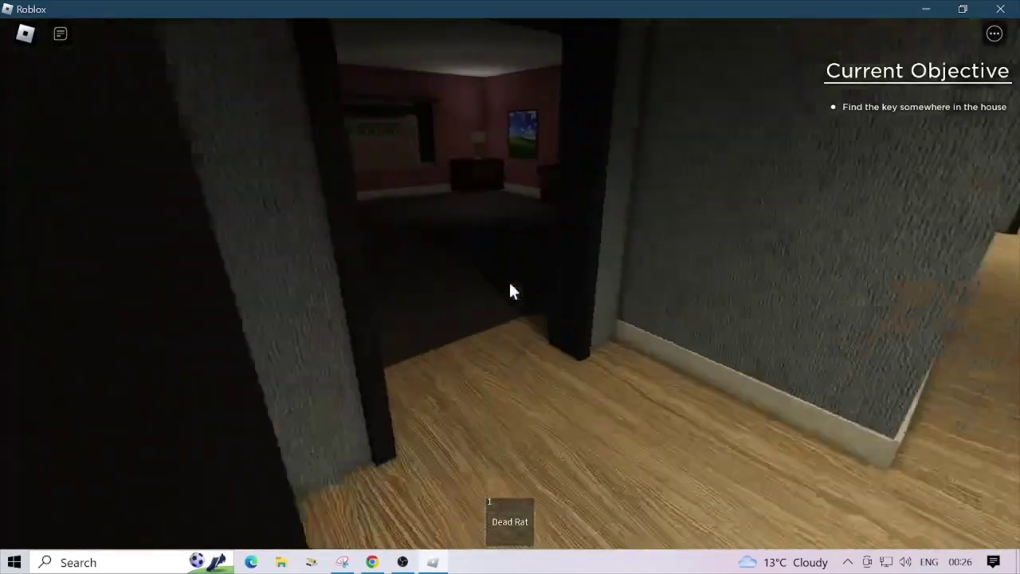
key("Right")
key("w")
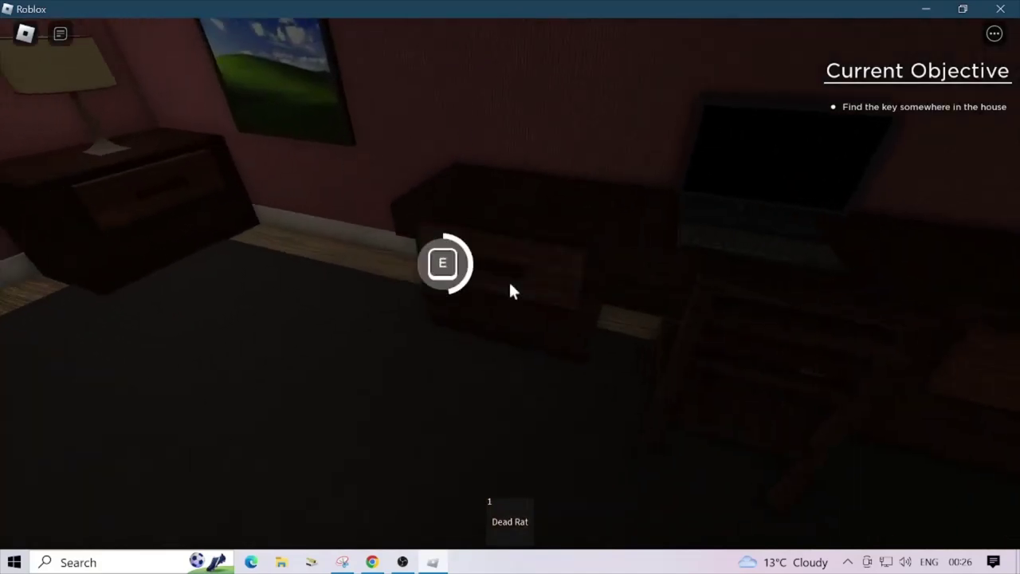
key("Right")
key("e")
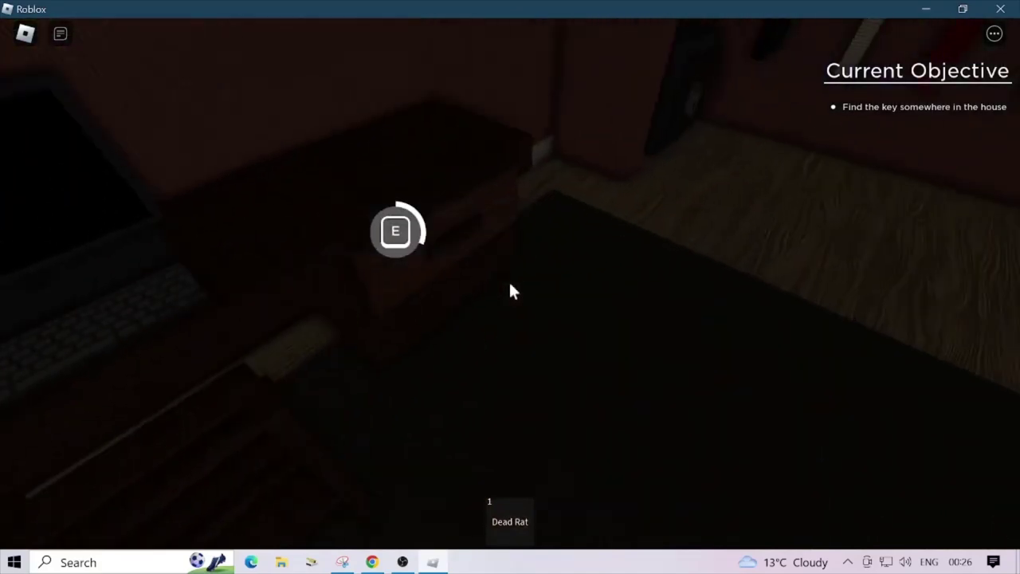
key("w")
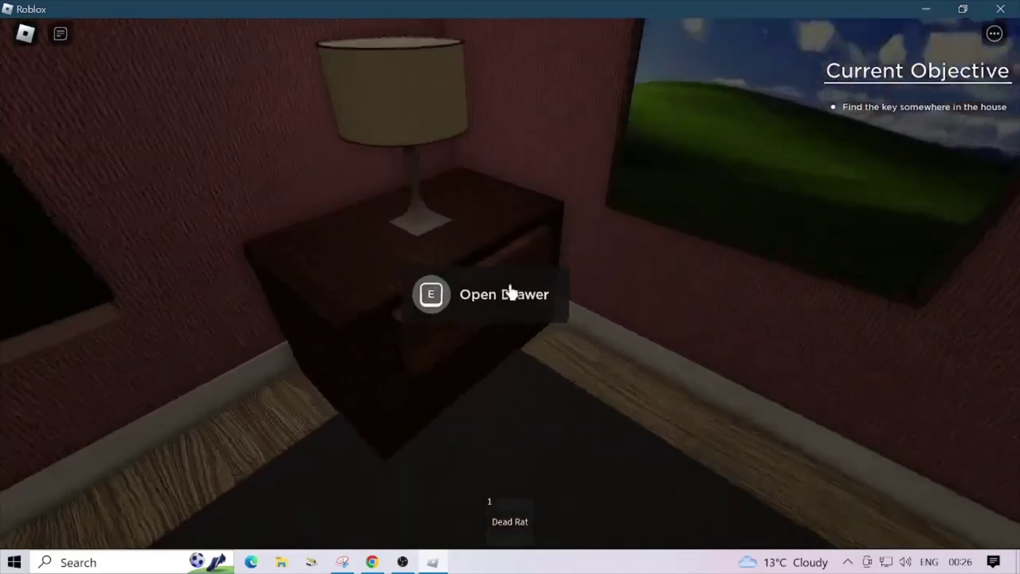
key("e")
key("Left")
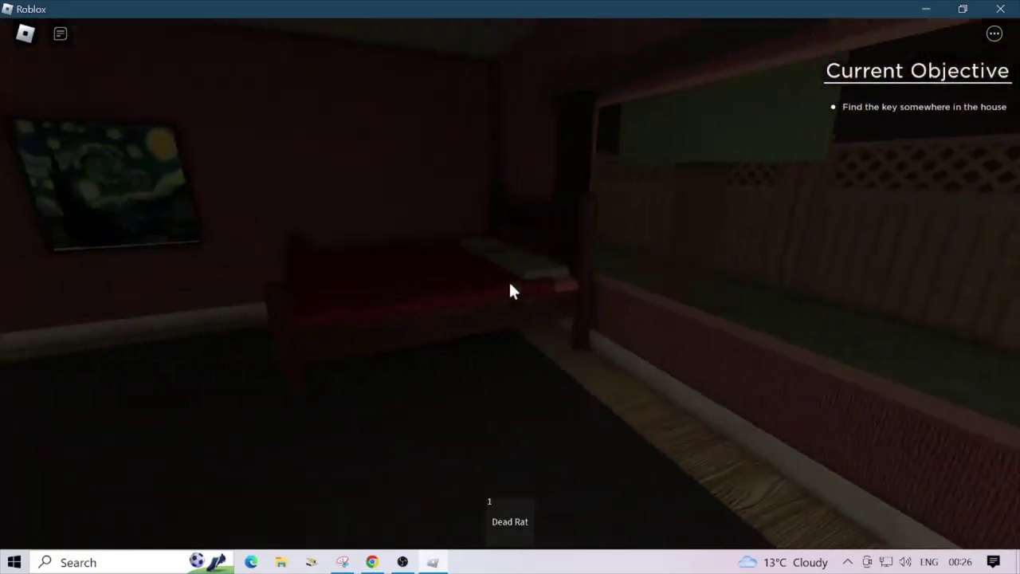
key("w")
Go into another bedroom and open the dresser drawer holding the key.
key("w")
key("Right")
key("w")
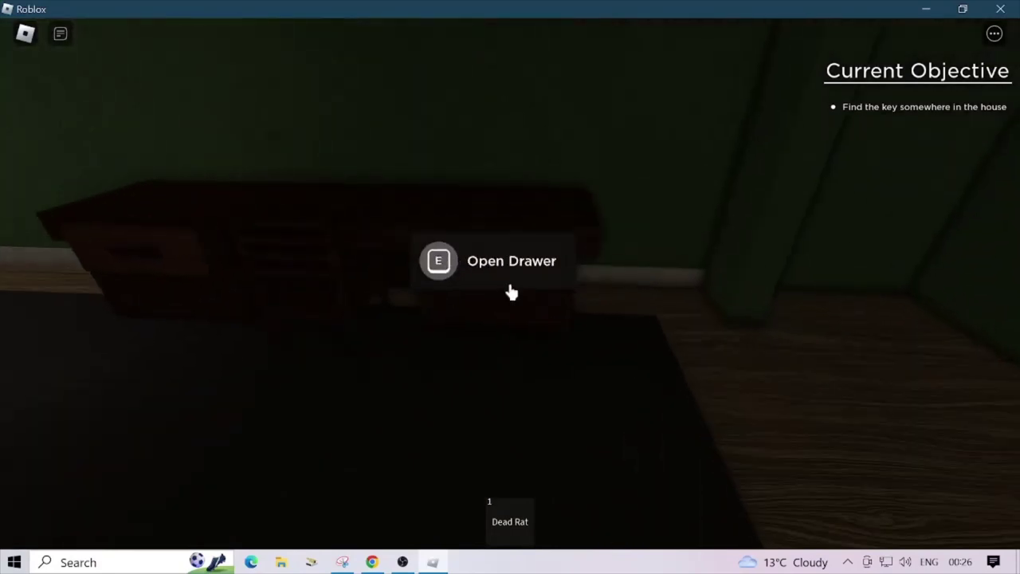
key("s")
key("Left")
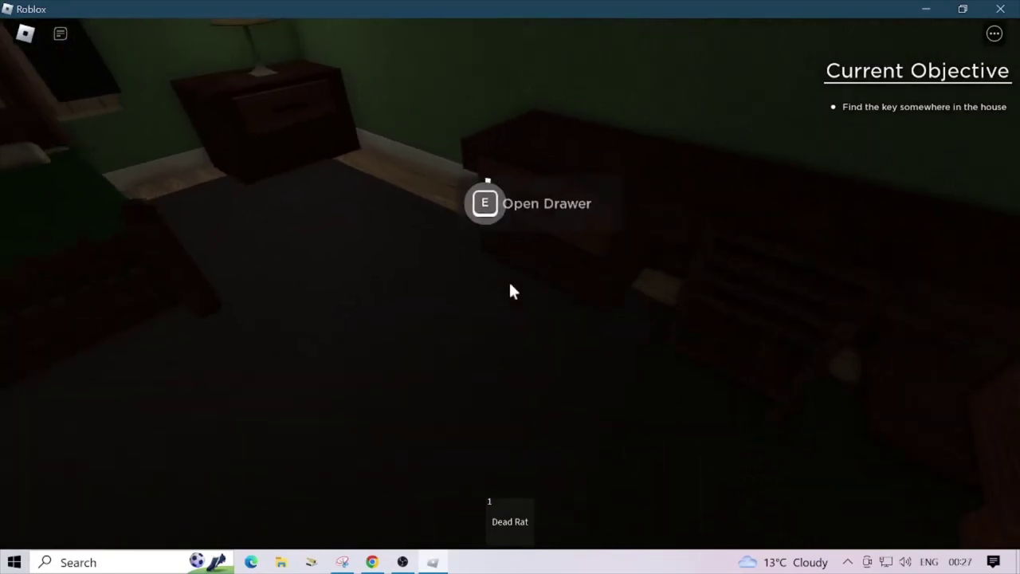
key("w")
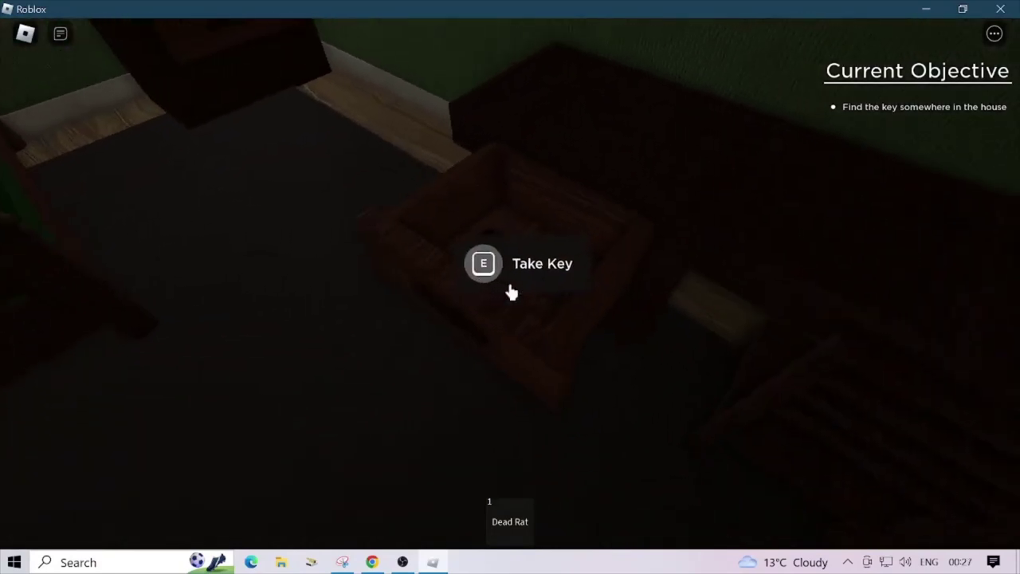
Take the Mysterious Key from the nightstand drawer.
key("w")
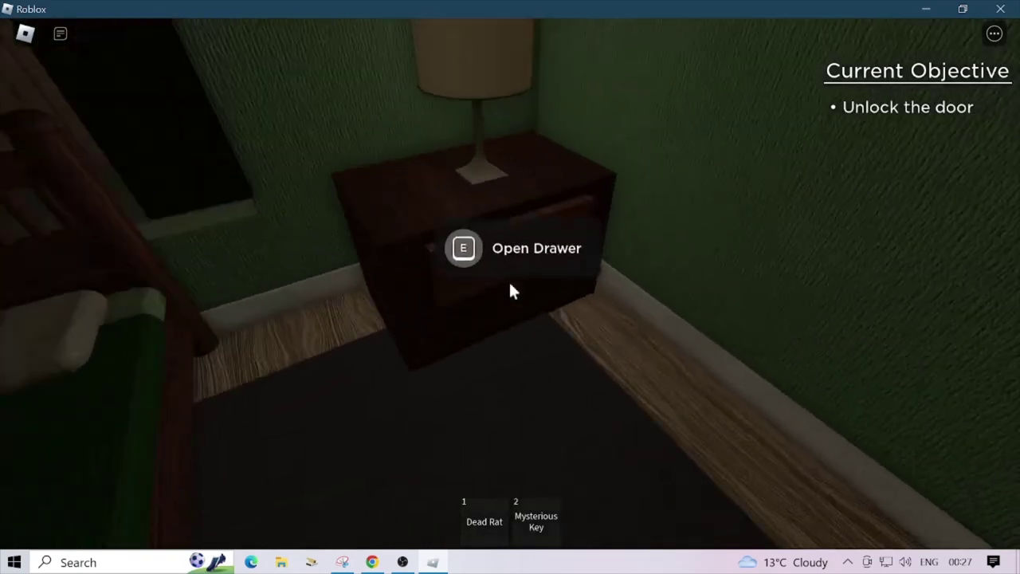
key("e")
key("Left")
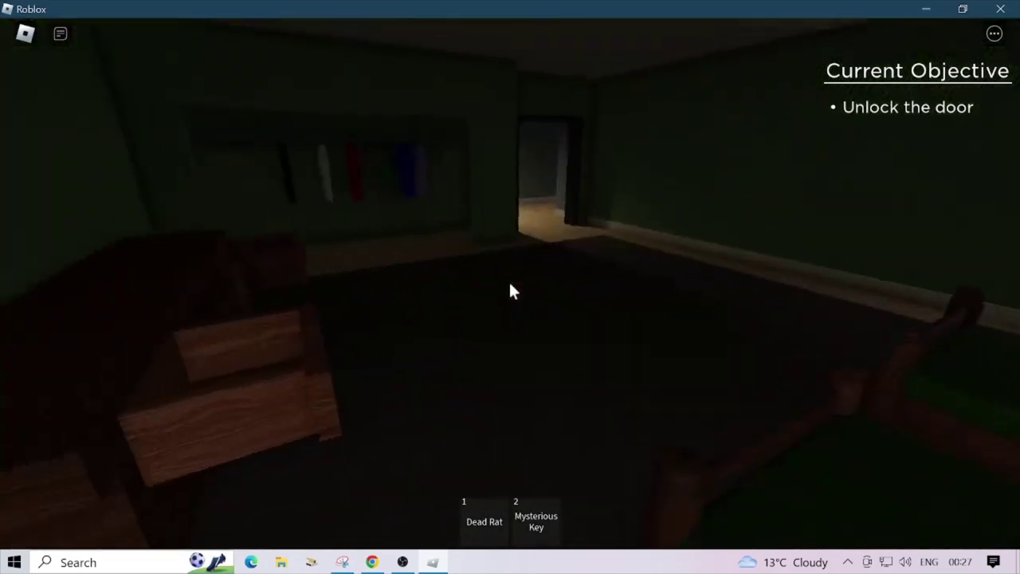
Carry the Mysterious Key down the hallway, equip it with 2, and unlock the door.
key("w")
key("w")
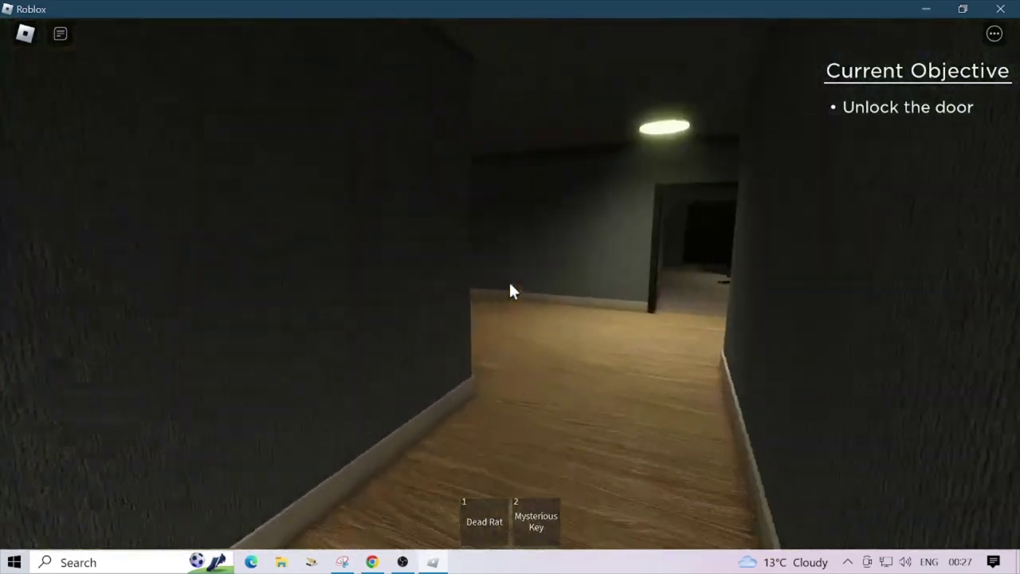
key("2")
key("w")
key("e")
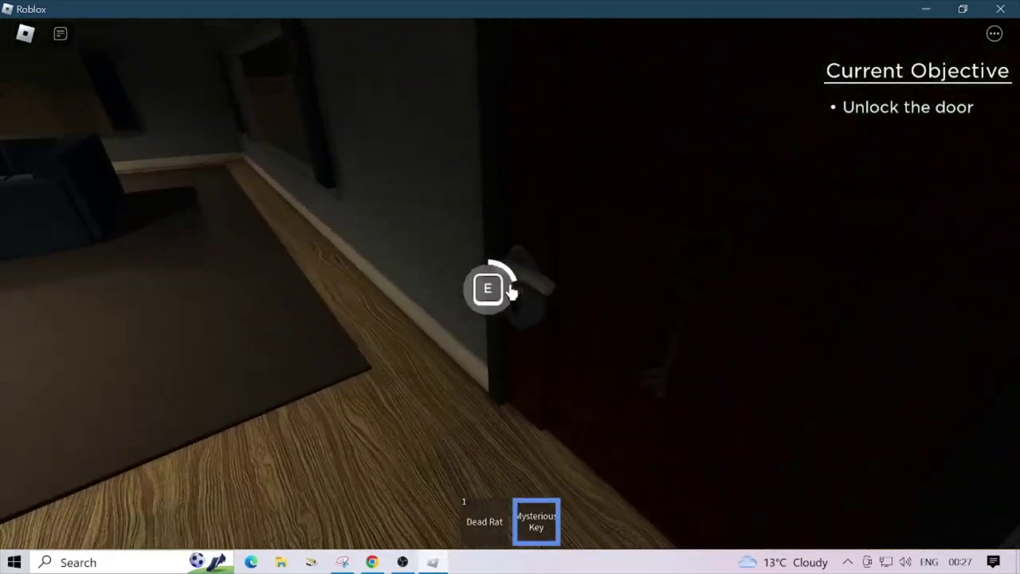
Search the dark room's closet and its locked box, then return to the hallway.
key("Left")
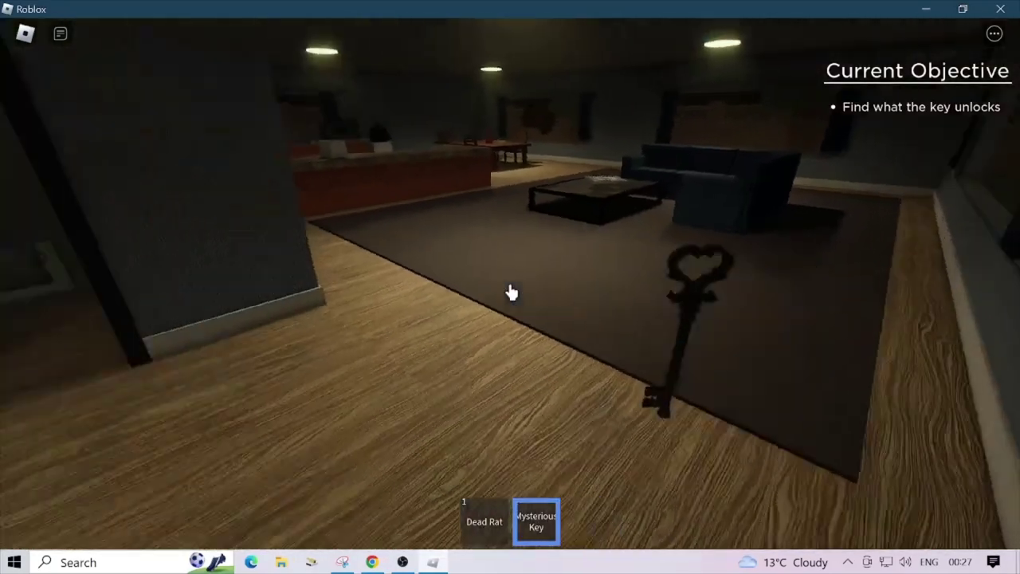
key("w")
key("w")
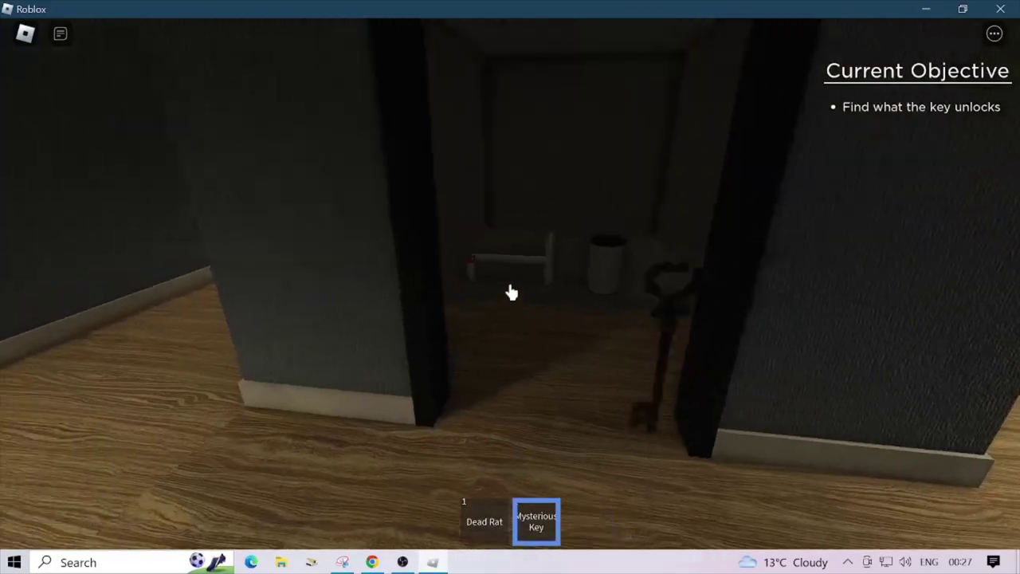
key("Right")
key("w")
key("Left")
key("w")
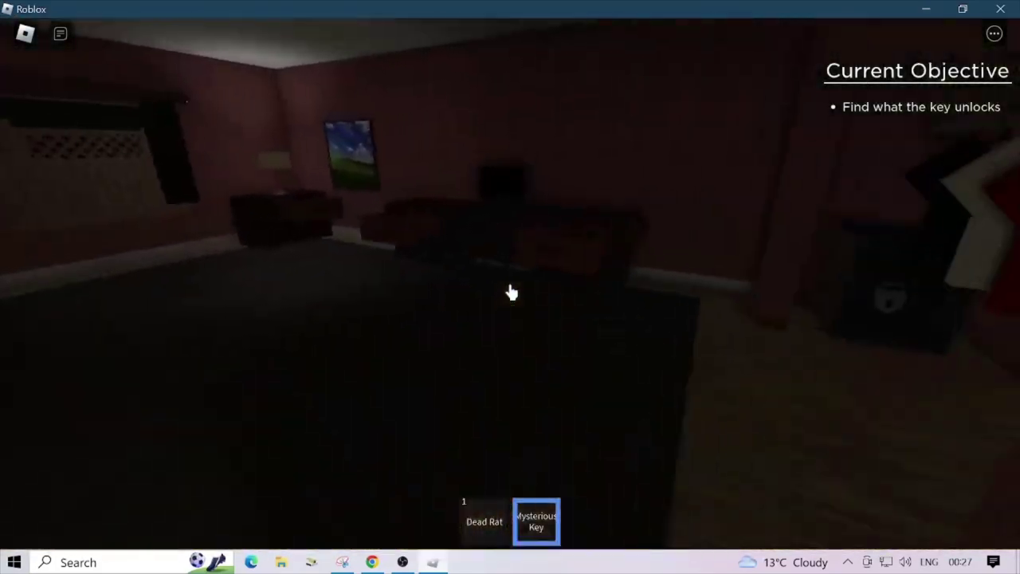
key("Left")
key("w")
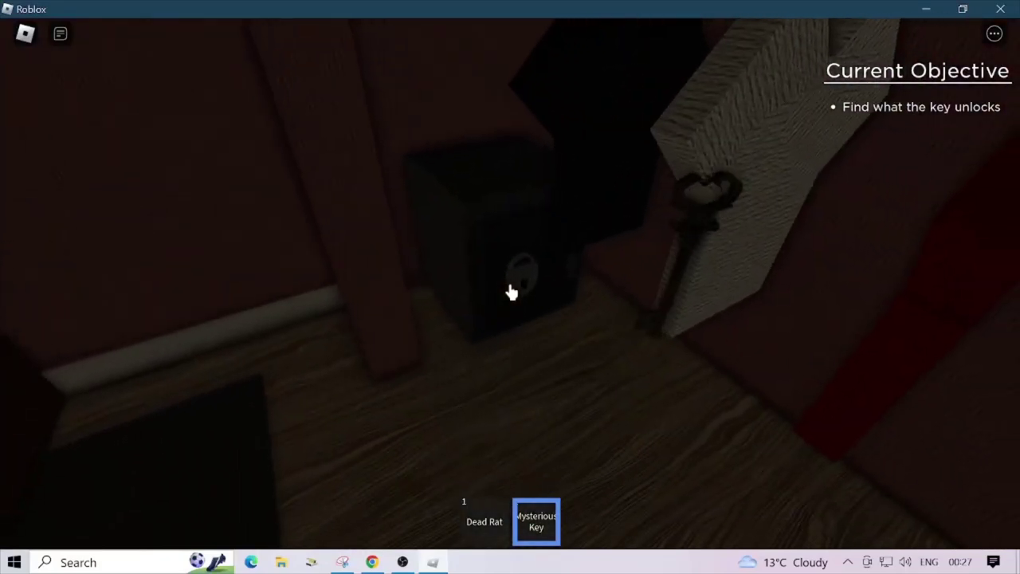
key("Right")
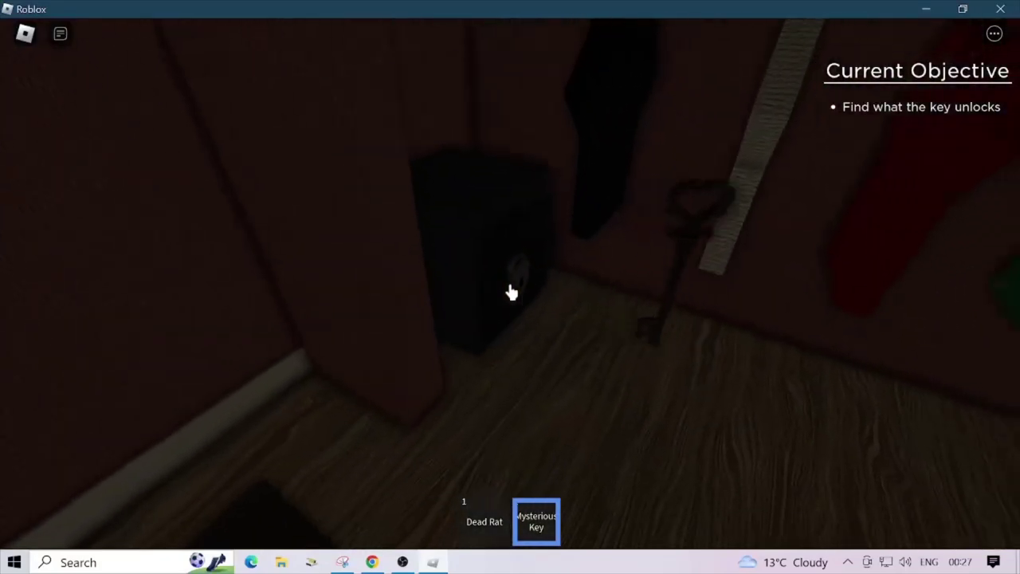
key("Left")
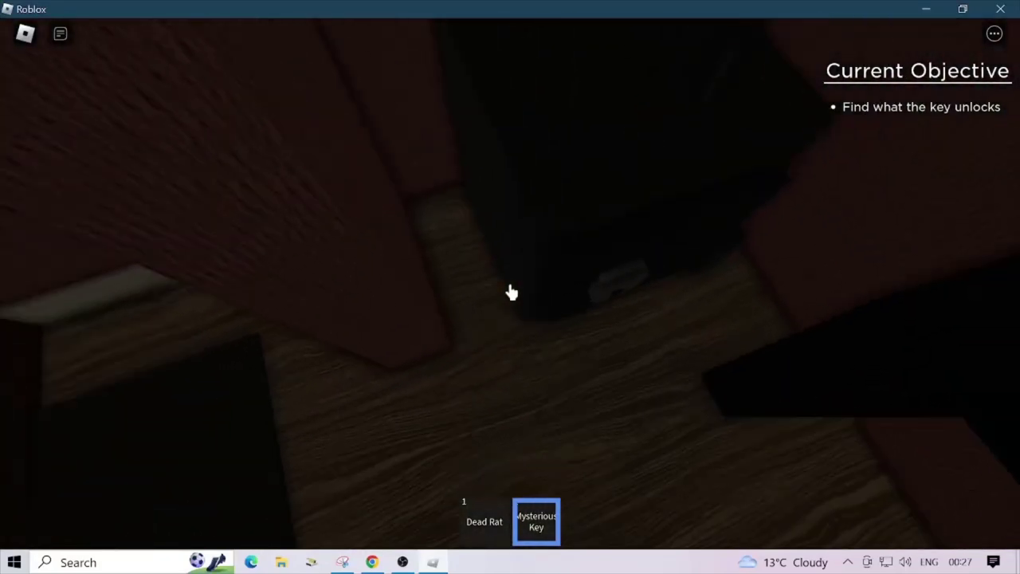
key("Right")
key("Up")
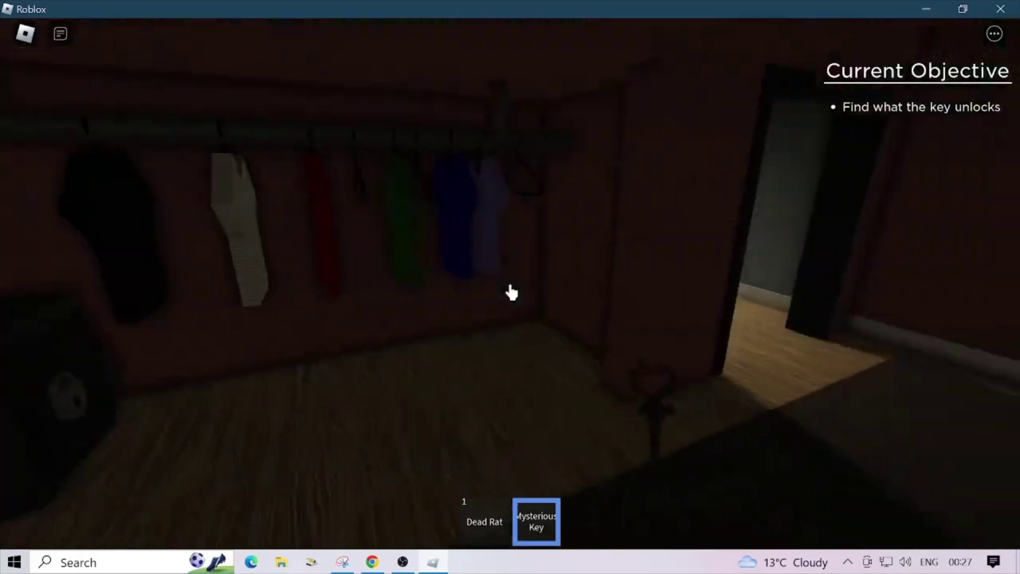
key("Up")
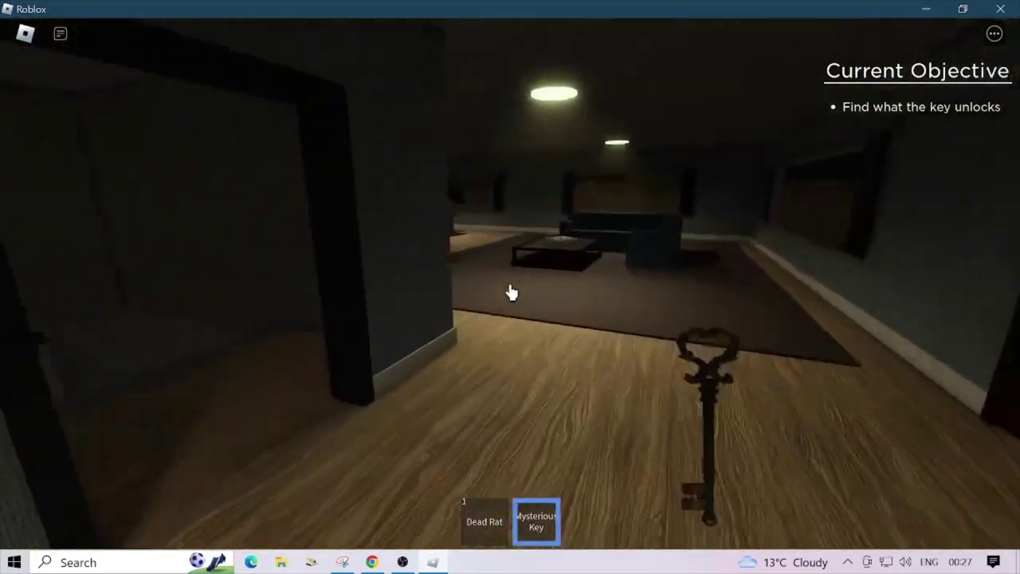
Search both kitchen drawers.
key("Left")
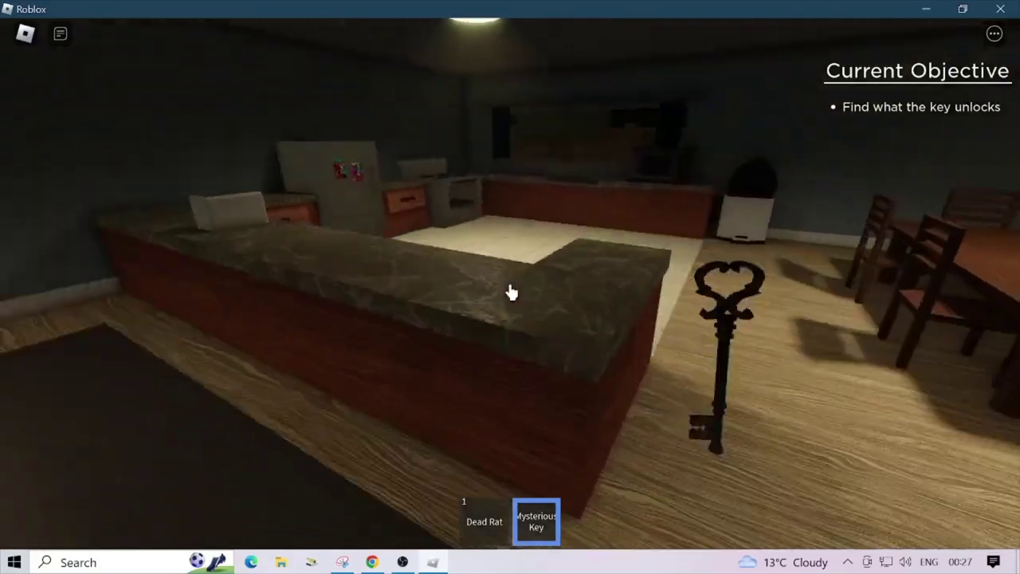
key("Left")
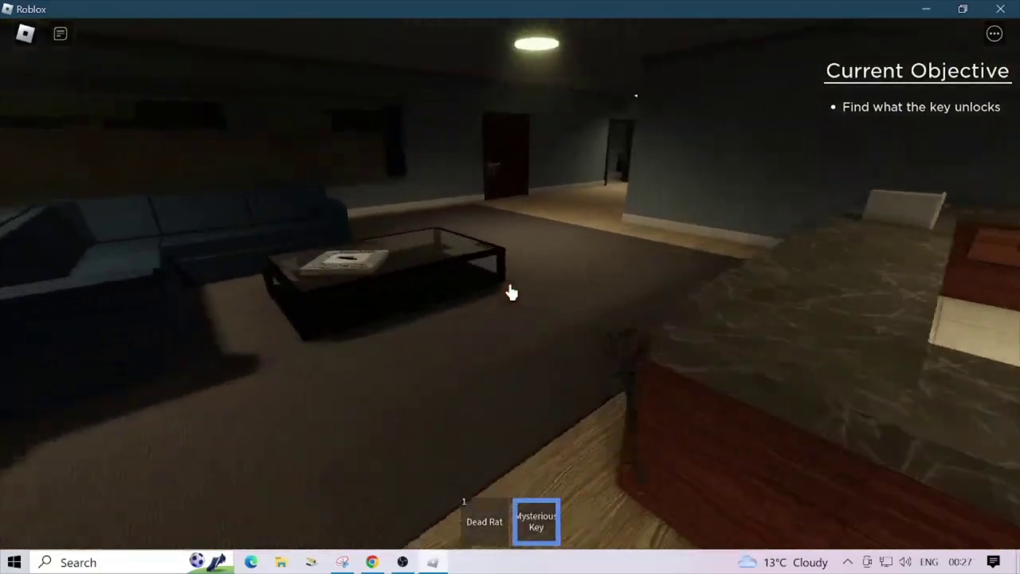
key("Right")
key("Up")
key("e")
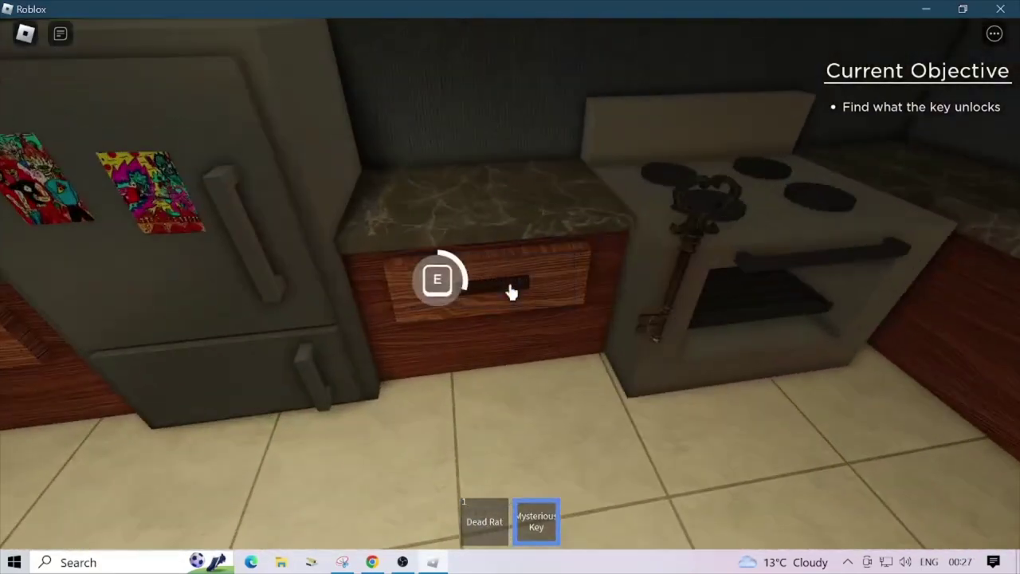
key("Left")
key("e")
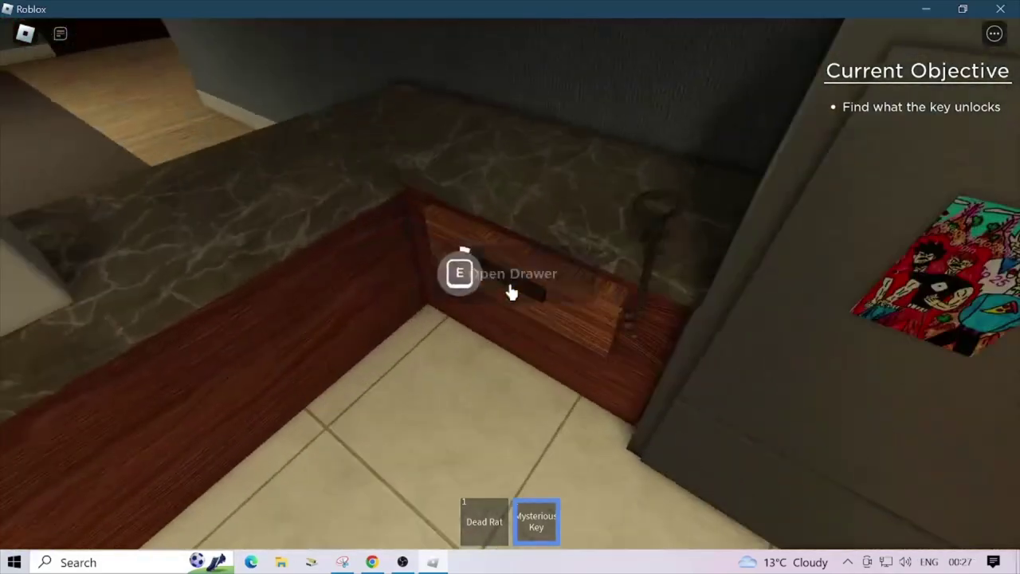
Walk down the hallway into the dark room with stairs.
key("Left")
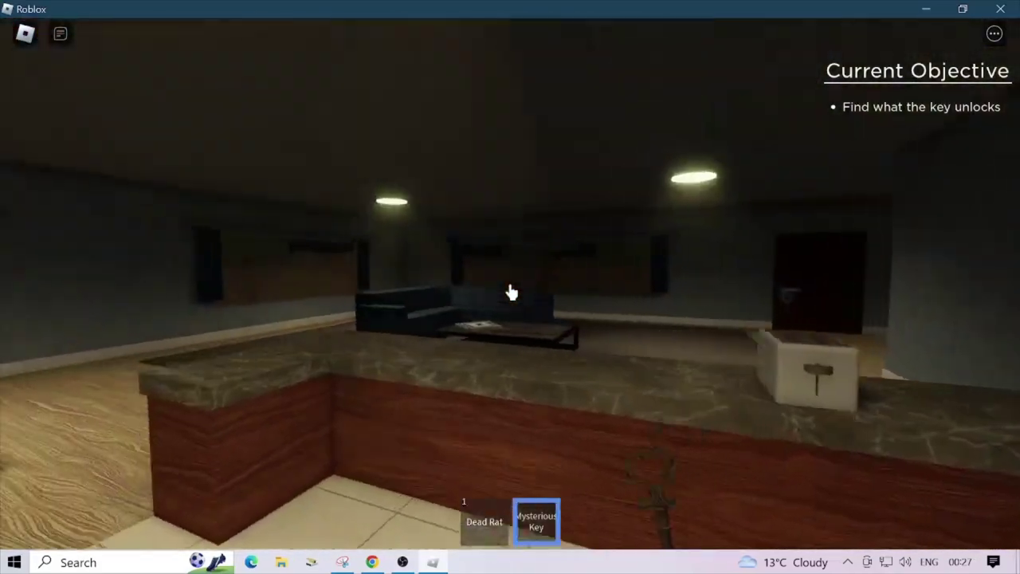
key("Right")
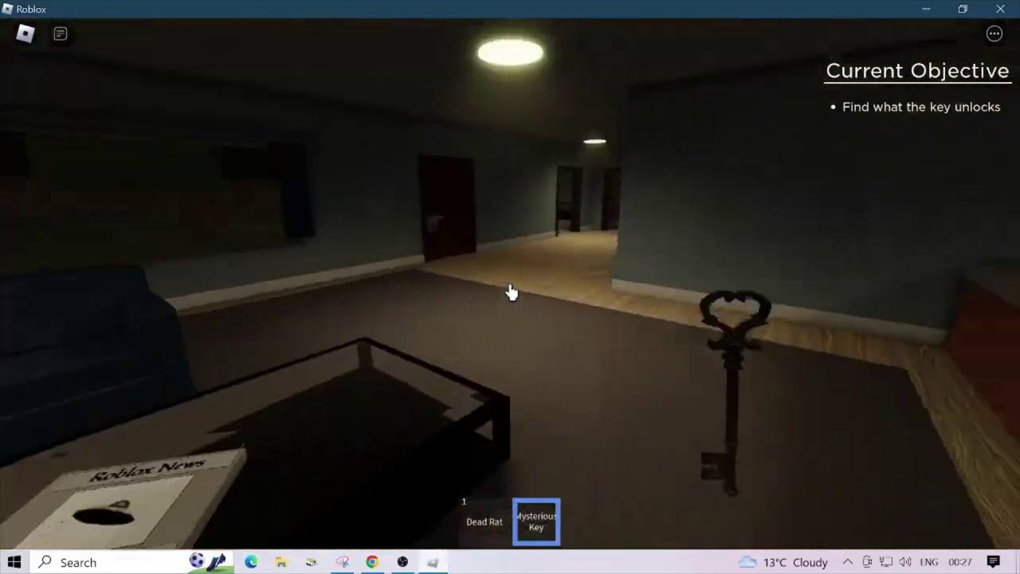
key("w")
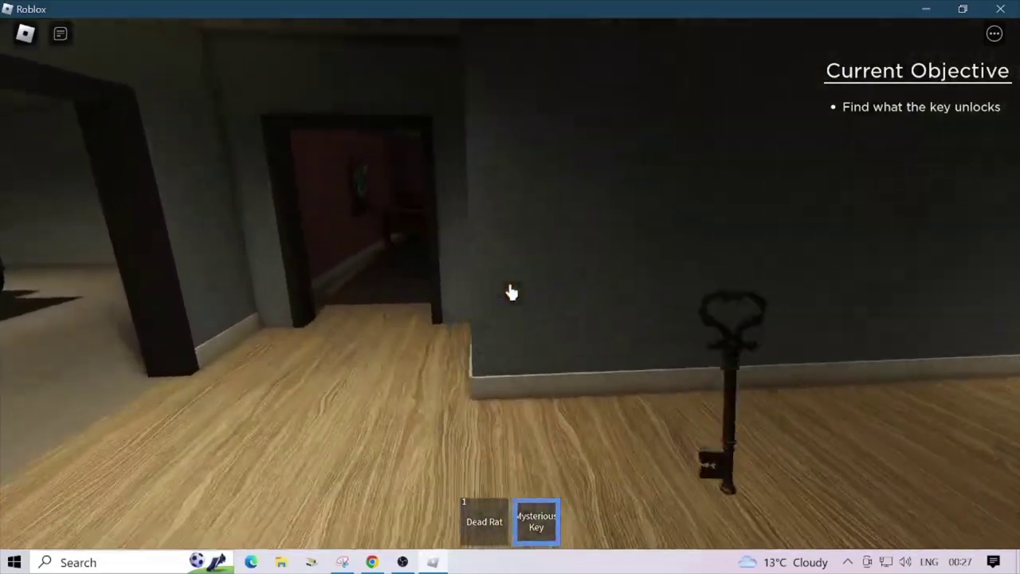
key("w")
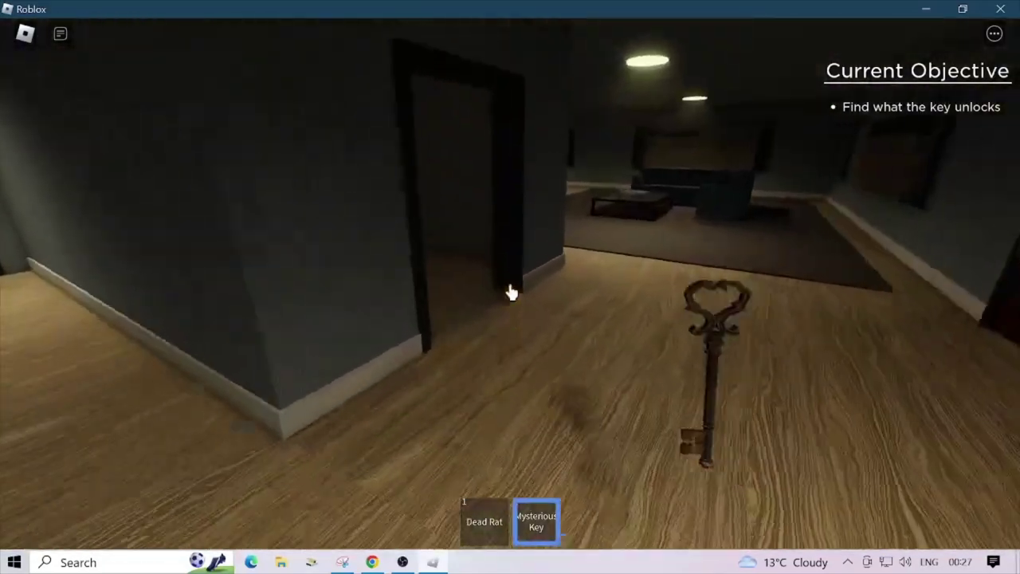
key("w")
Unlock the hidden dark door and follow its corridor, putting the key away before the dining room.
key("w")
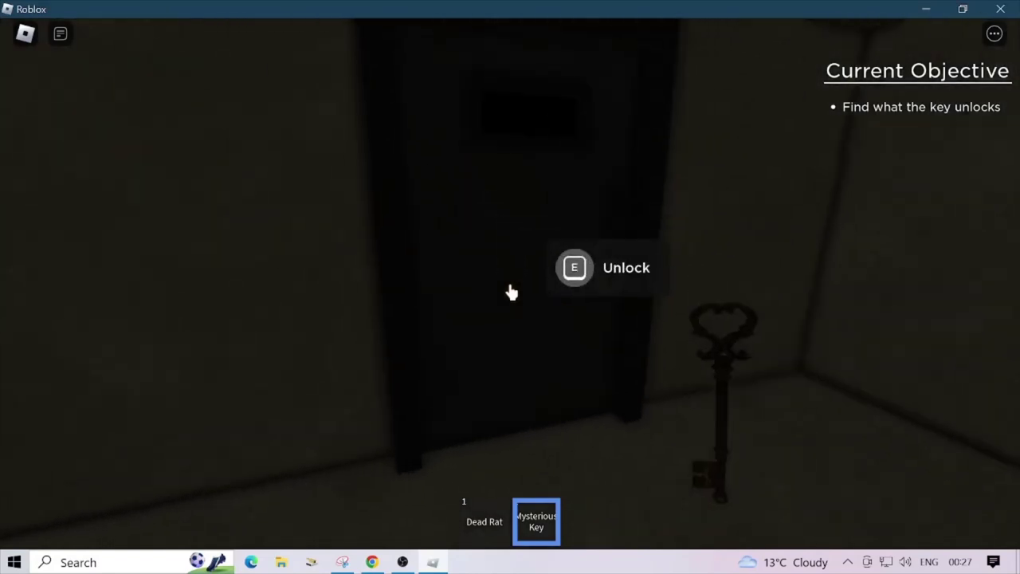
key("w")
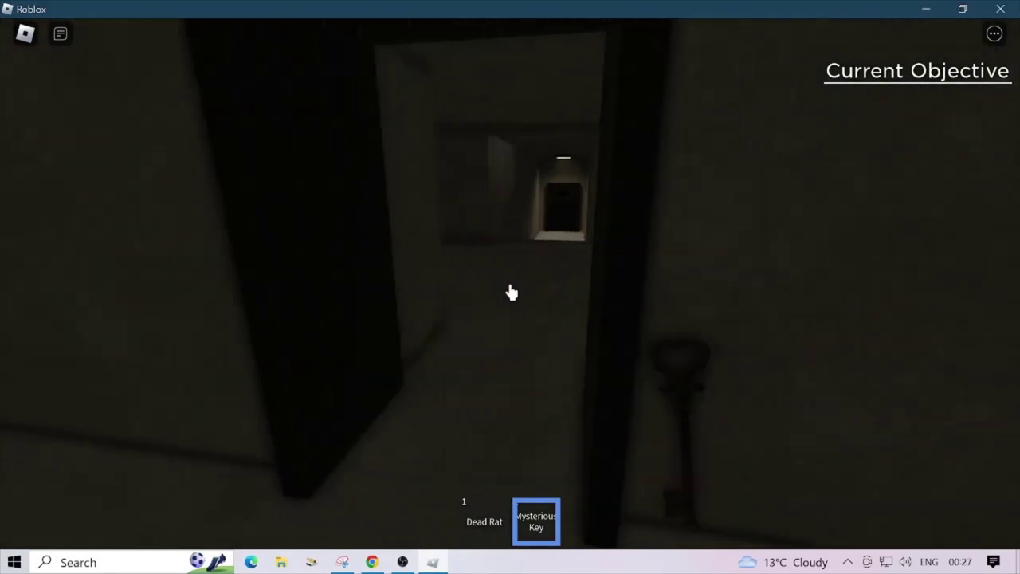
key("w")
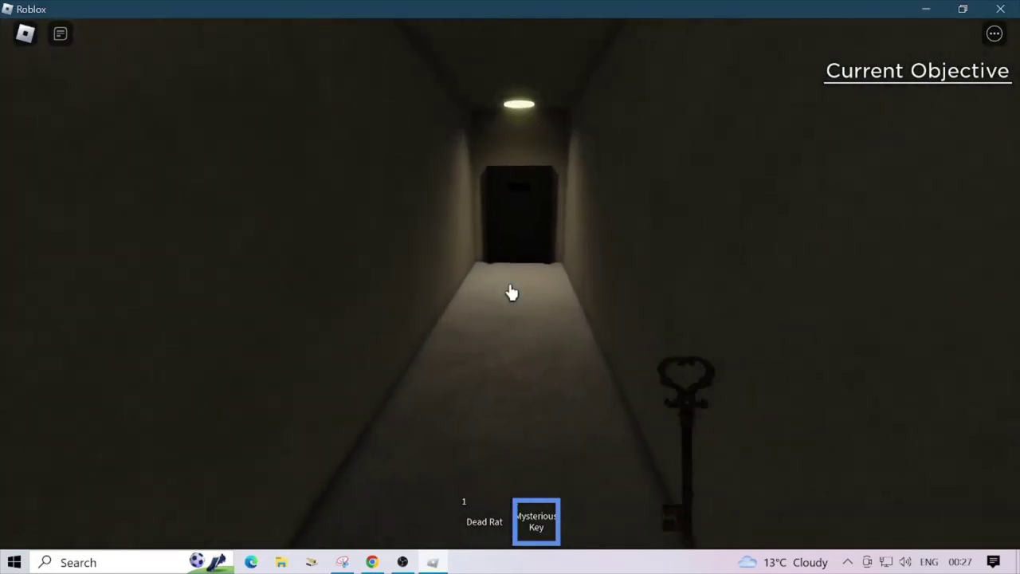
key("2")
key("w")
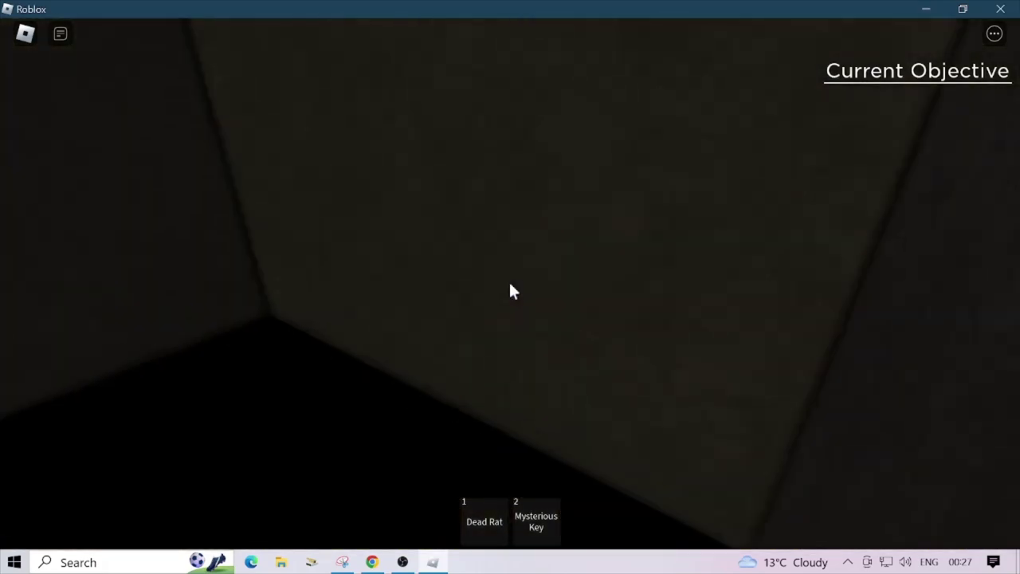
key("w")
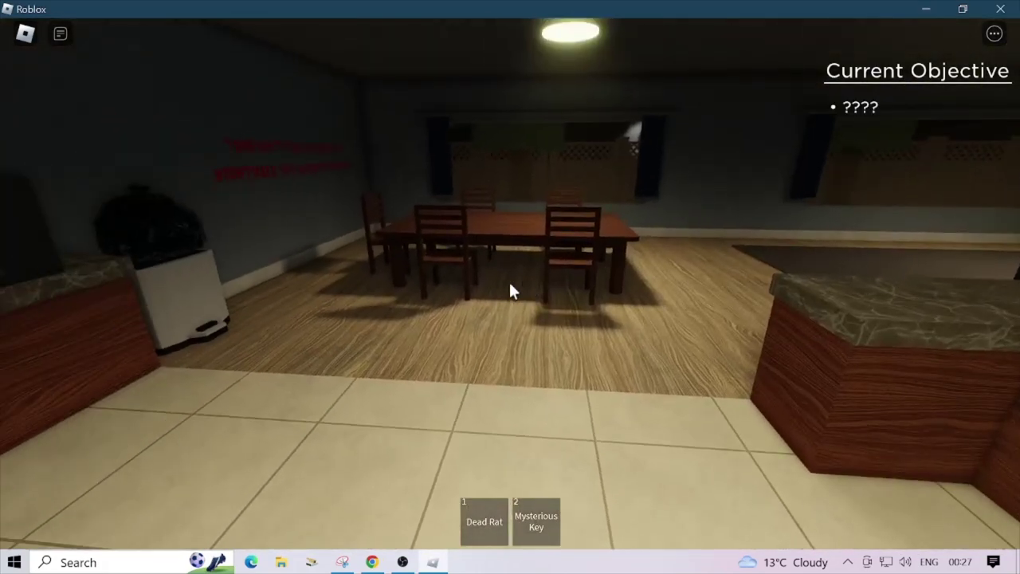